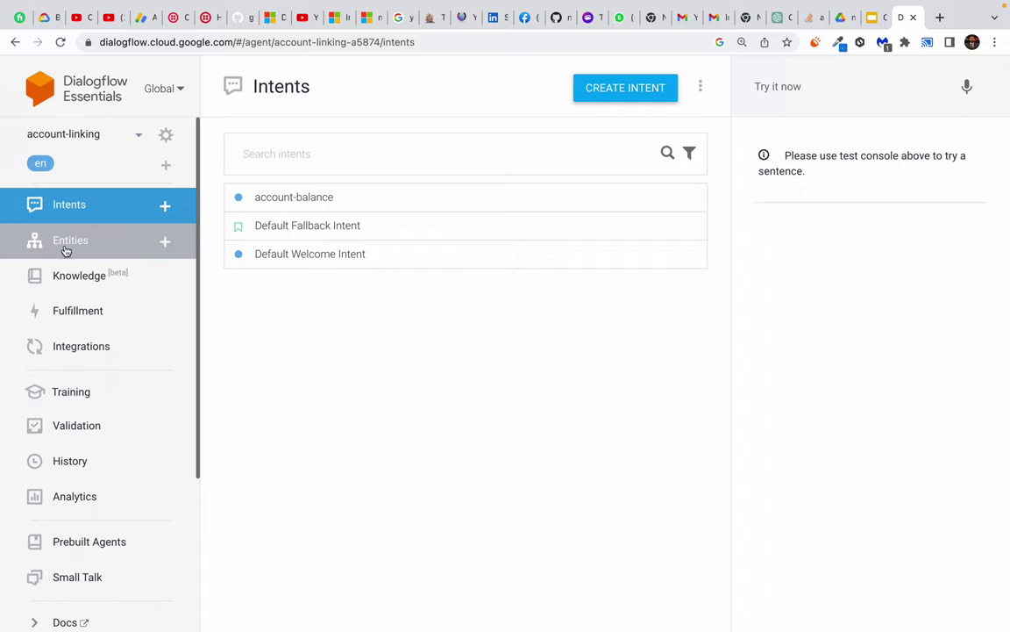
# Open the agent list and choose Create new agent to bring up a blank agent form
pyautogui.click(129, 135)
pyautogui.scroll(-15, 86, 444)
pyautogui.scroll(-10, 79, 491)
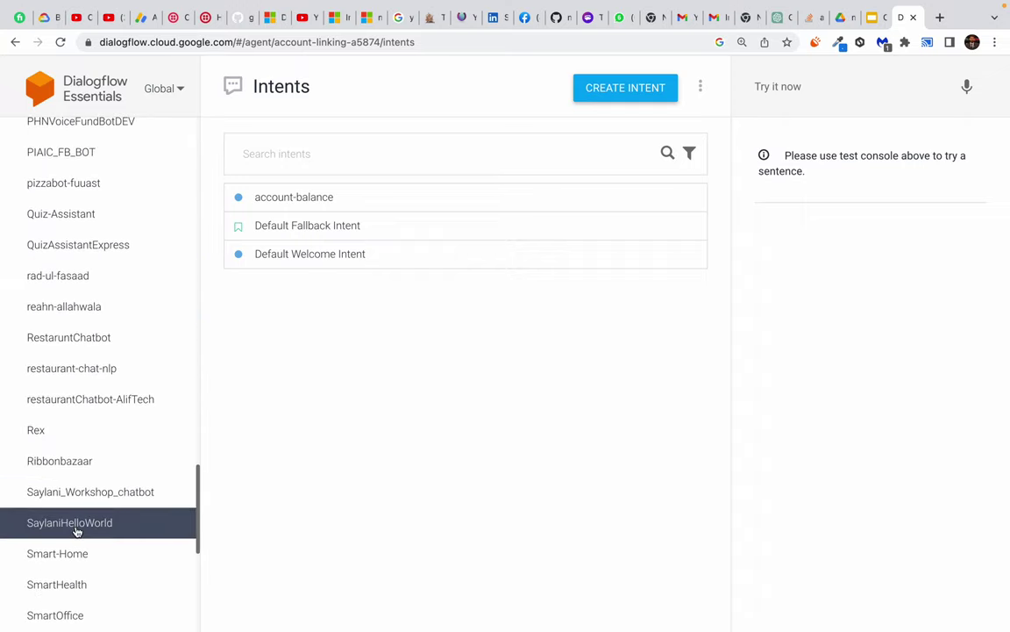
pyautogui.click(72, 576)
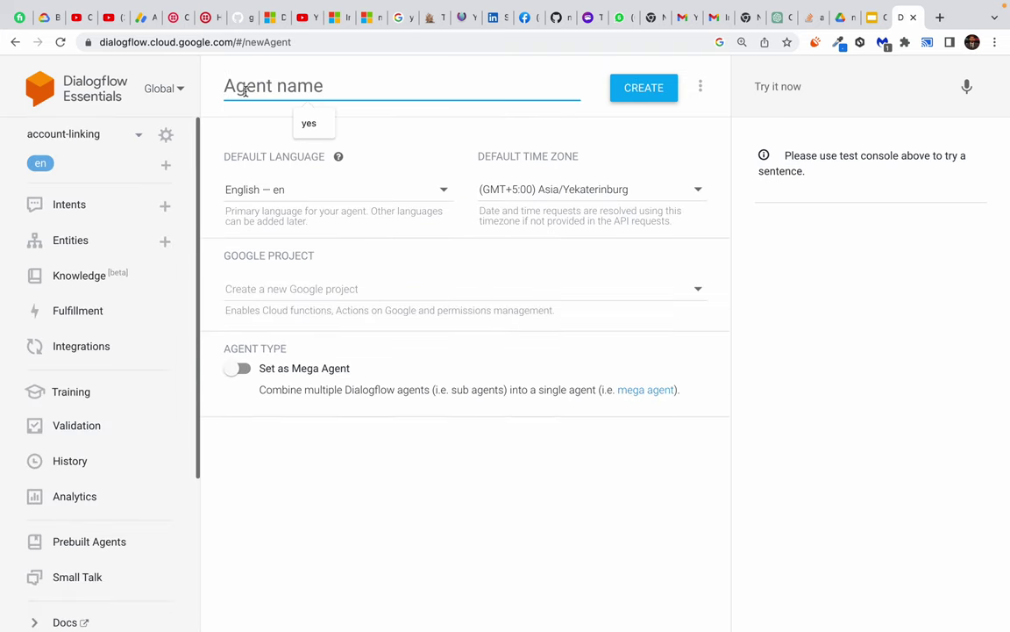
# Create the agent 'gptworkshop' and check it in the agent list
pyautogui.write('gpt')
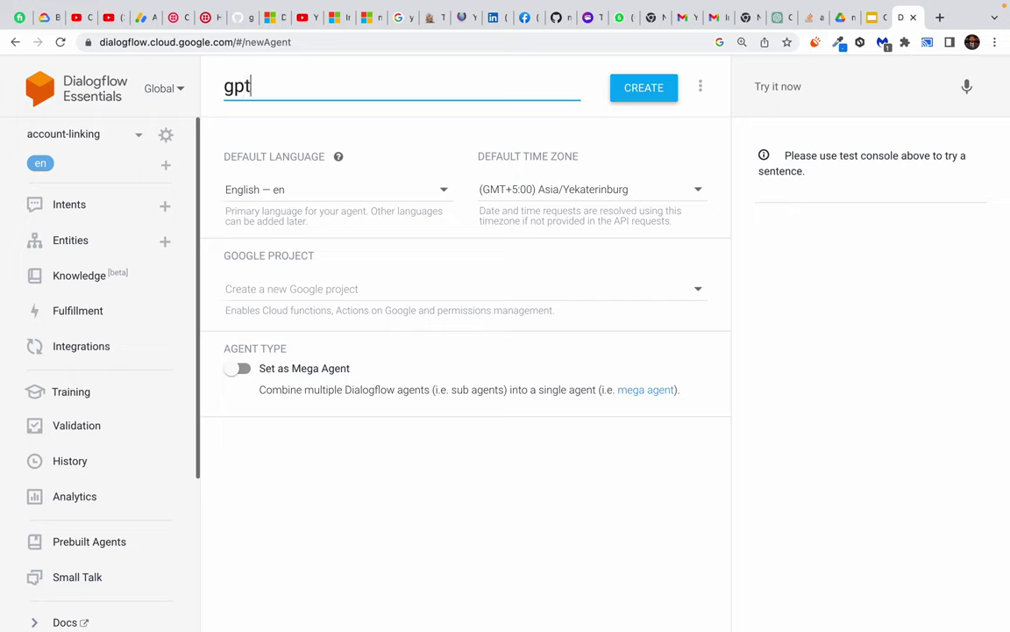
pyautogui.write('workshop')
pyautogui.click(645, 89)
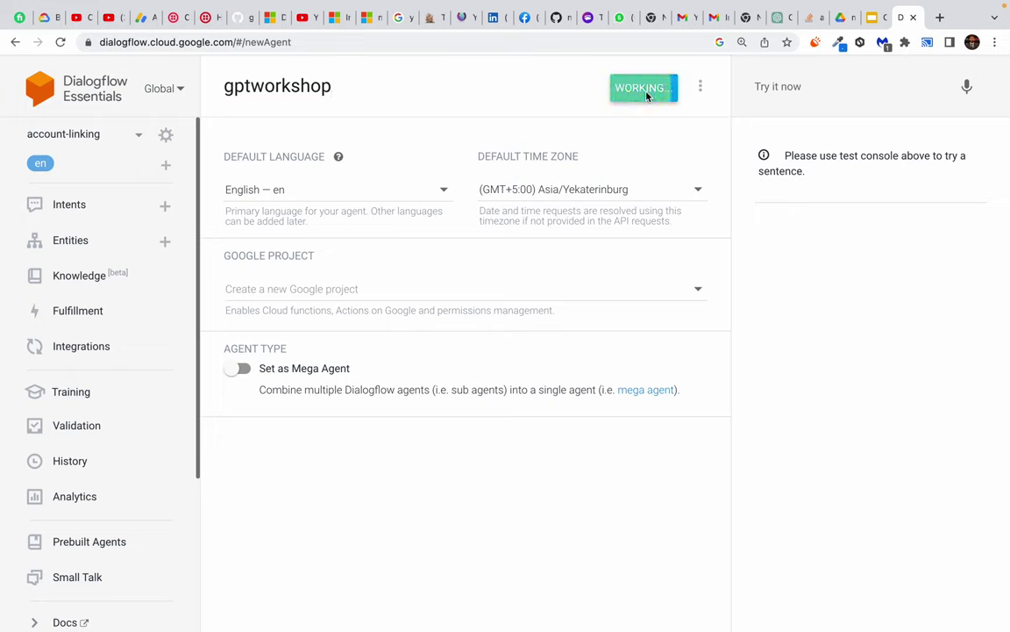
pyautogui.click(93, 133)
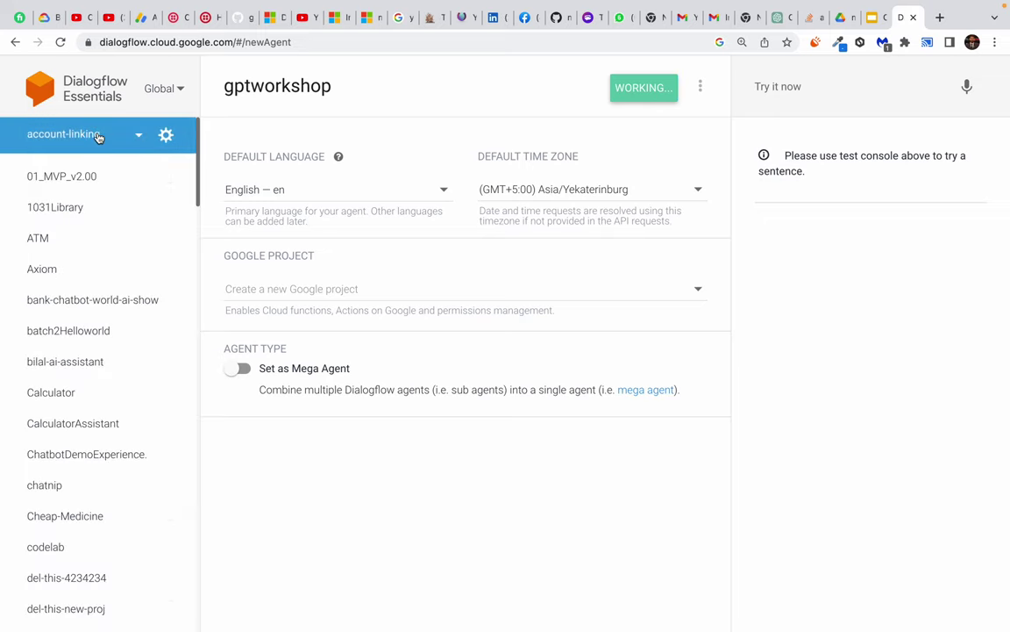
pyautogui.scroll(-4, 72, 361)
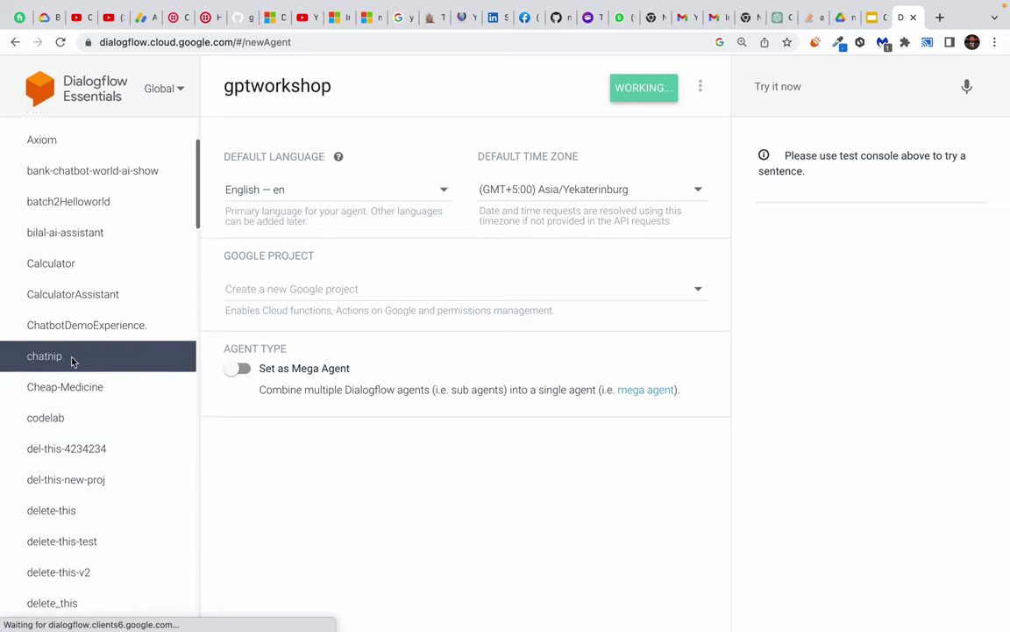
pyautogui.scroll(-8, 72, 360)
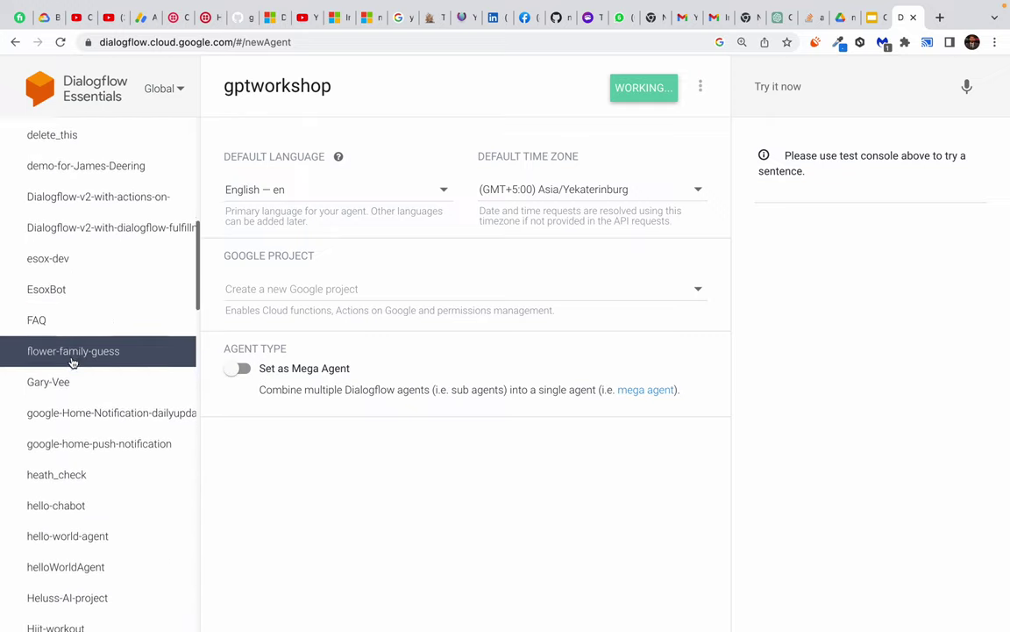
pyautogui.scroll(12, 72, 360)
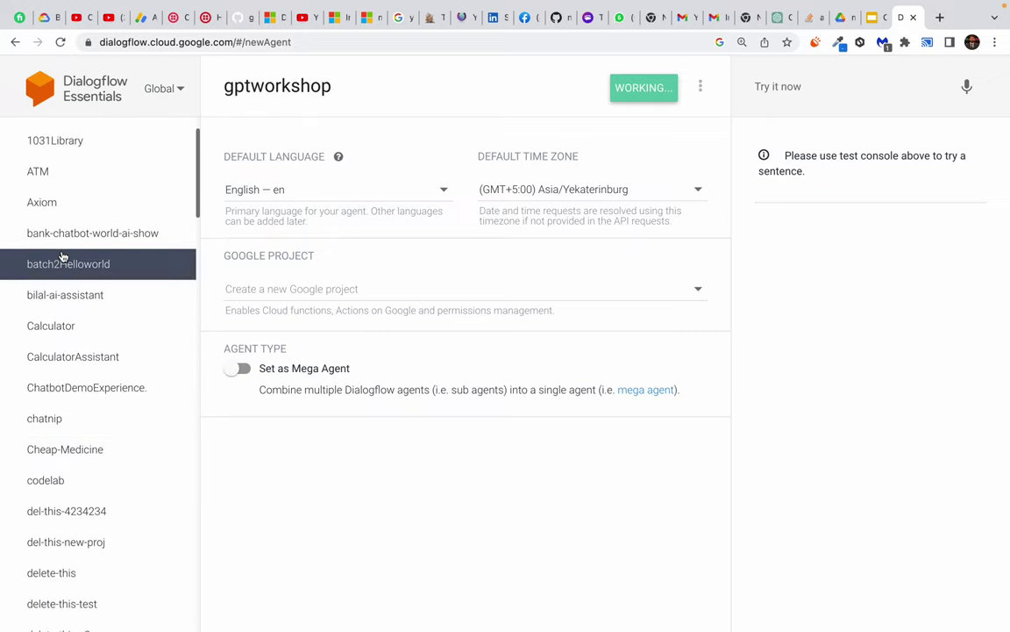
pyautogui.scroll(-20, 62, 257)
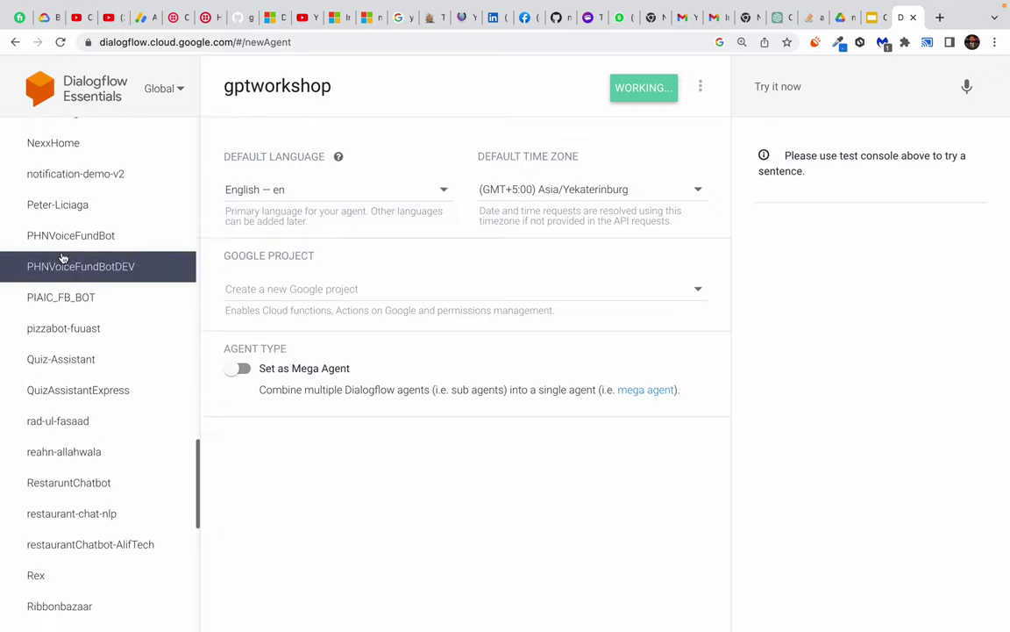
pyautogui.scroll(-10, 50, 483)
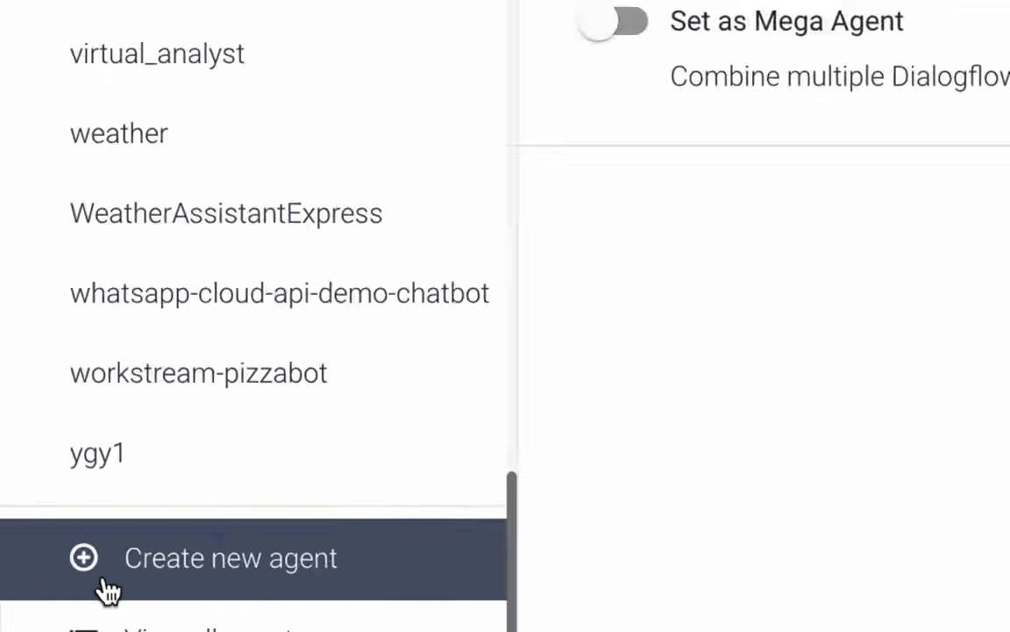
pyautogui.scroll(20, 56, 436)
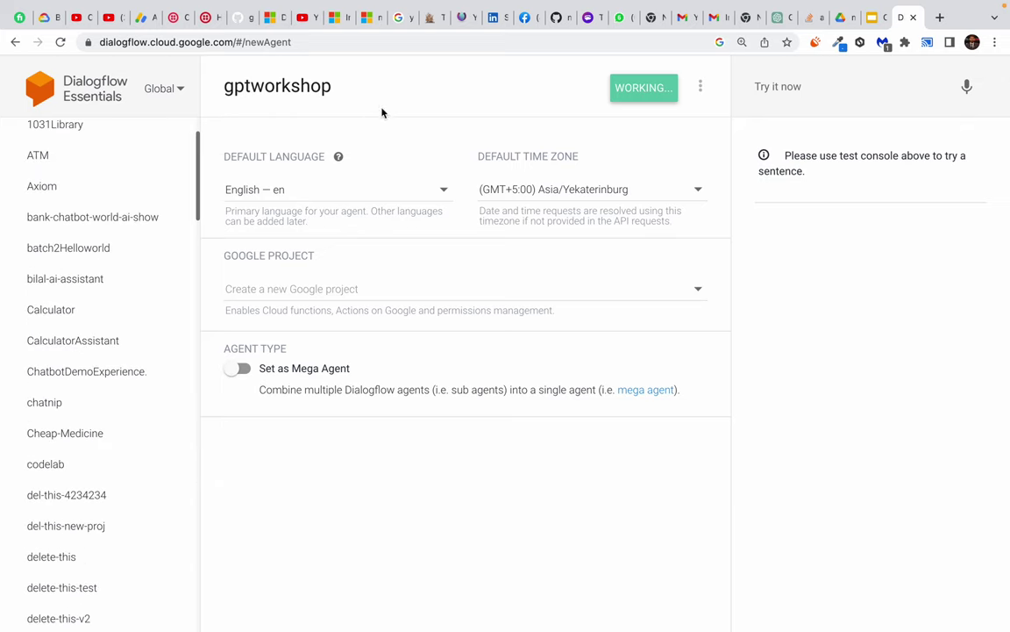
pyautogui.click(418, 74)
pyautogui.click(424, 513)
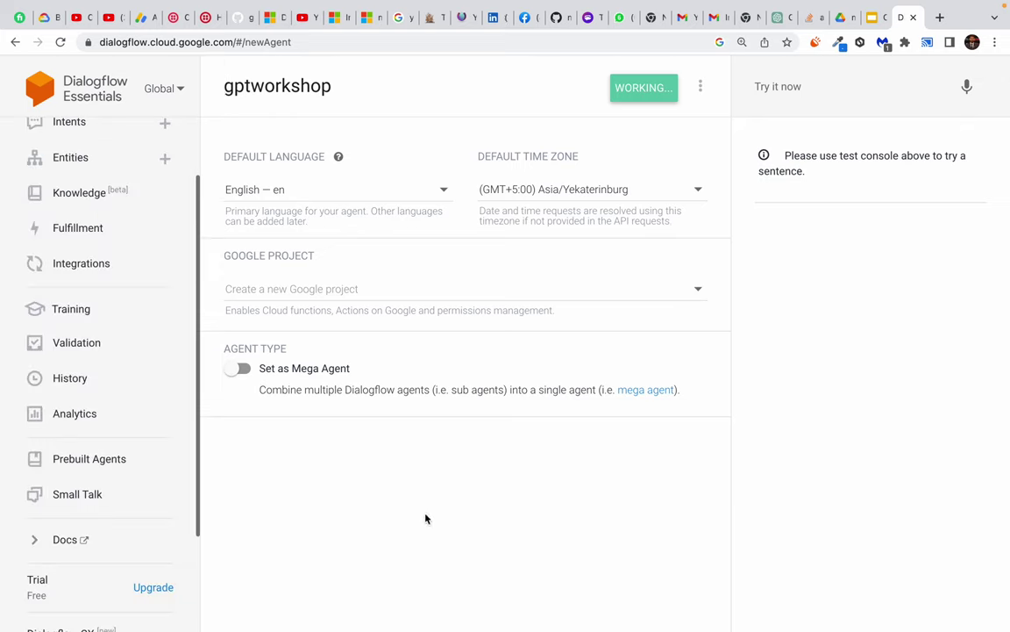
pyautogui.scroll(3, 111, 279)
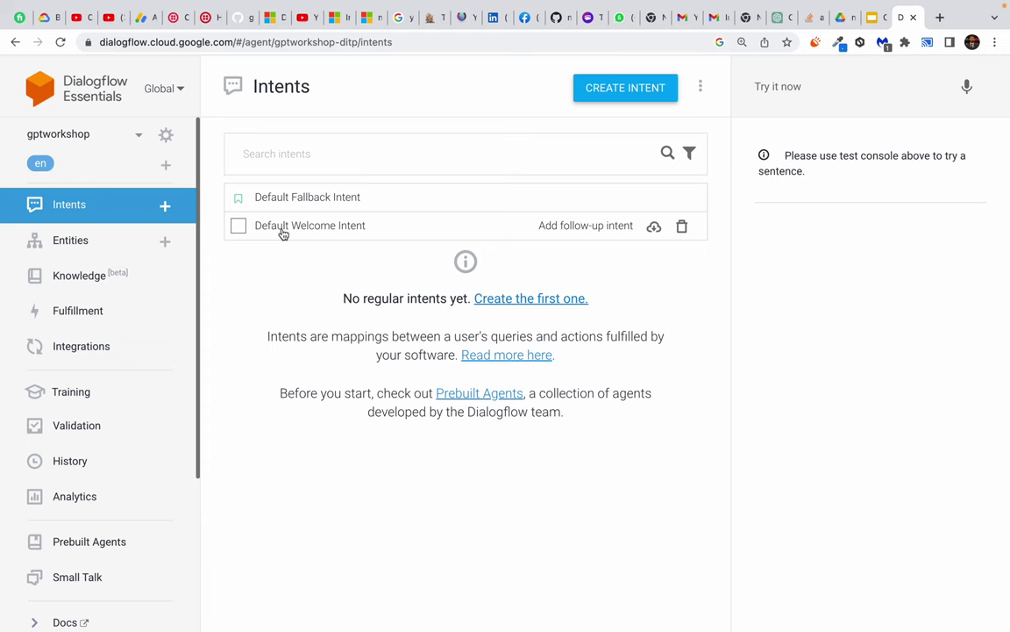
# Zoom in the page and open the Default Welcome Intent
pyautogui.hotkey('ctrl', '+')
pyautogui.hotkey('ctrl', '+')
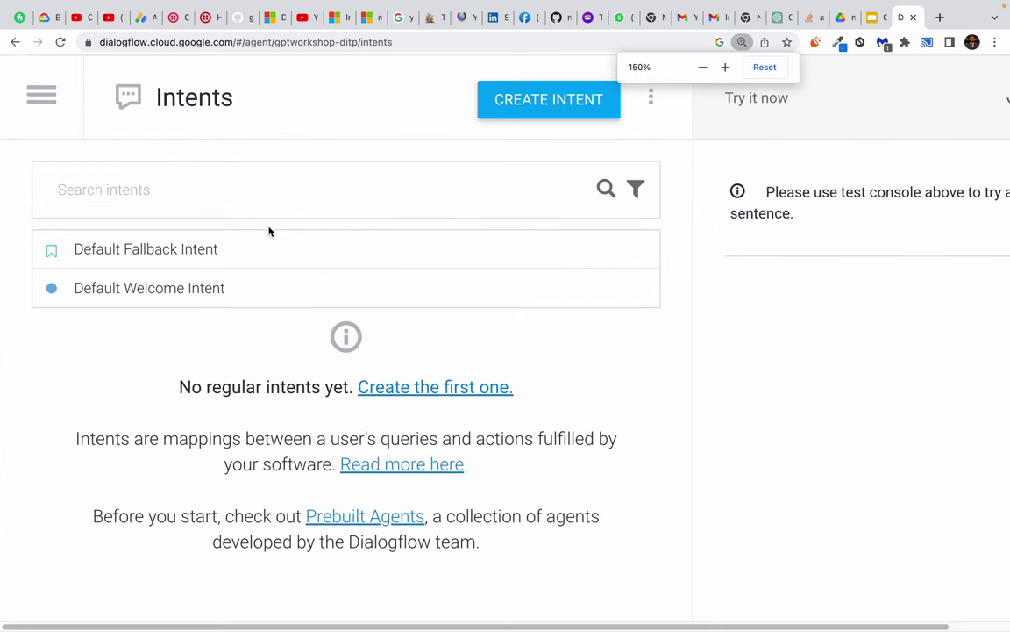
pyautogui.click(132, 295)
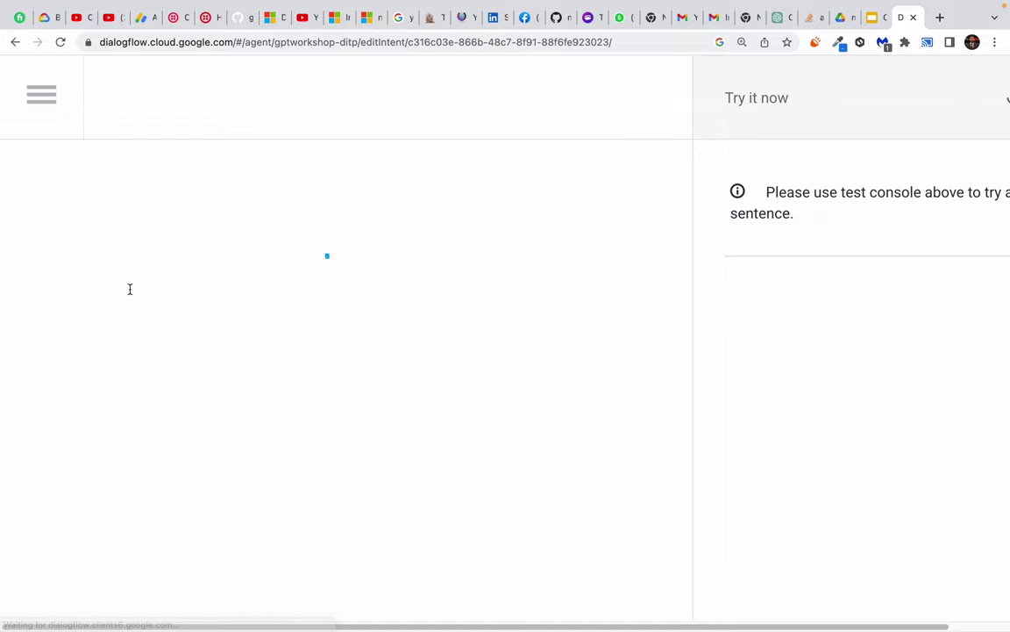
# Delete all four preset text responses from the Default Welcome Intent's Responses section
pyautogui.scroll(-5, 130, 288)
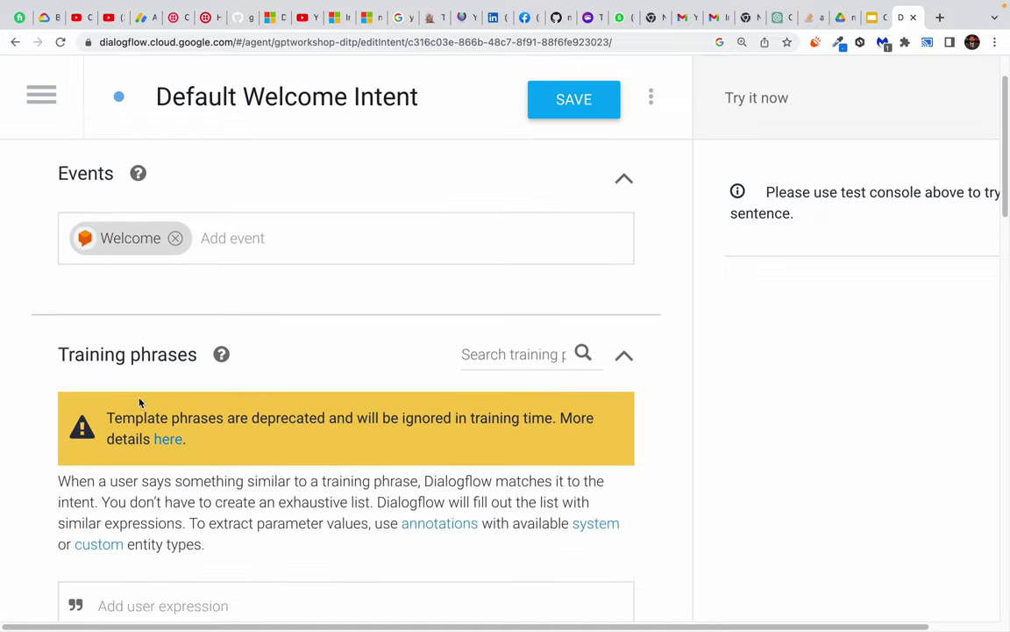
pyautogui.scroll(-2, 155, 482)
pyautogui.scroll(-10, 235, 478)
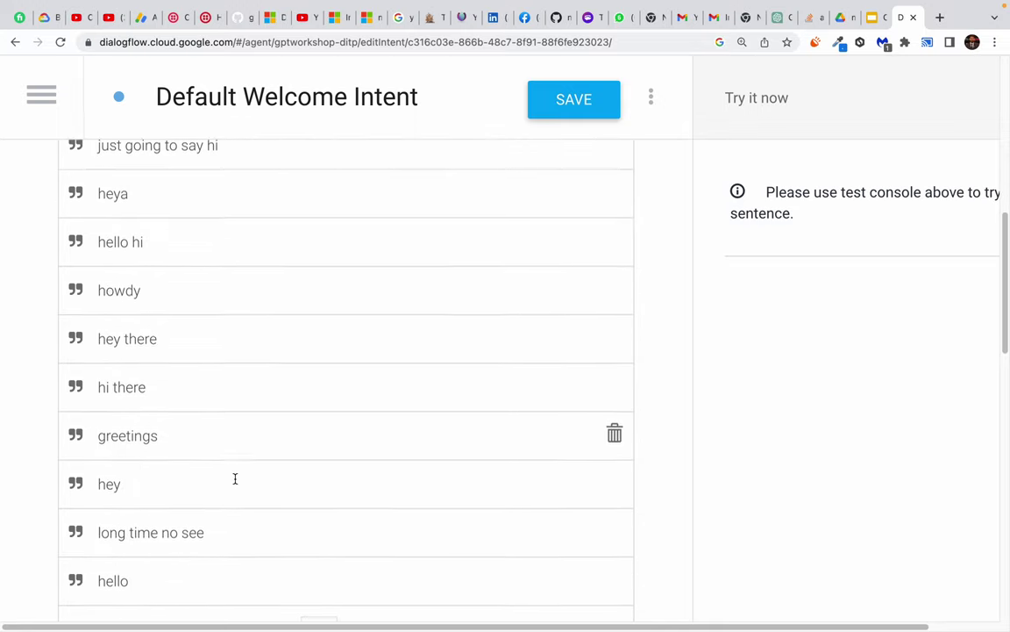
pyautogui.scroll(-2, 235, 484)
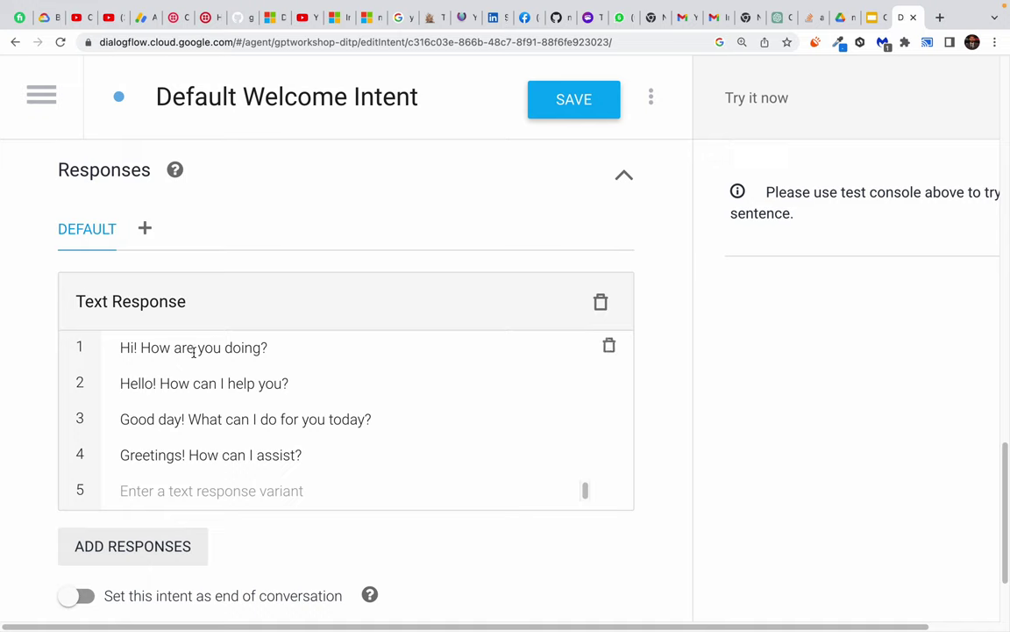
pyautogui.tripleClick(246, 348)
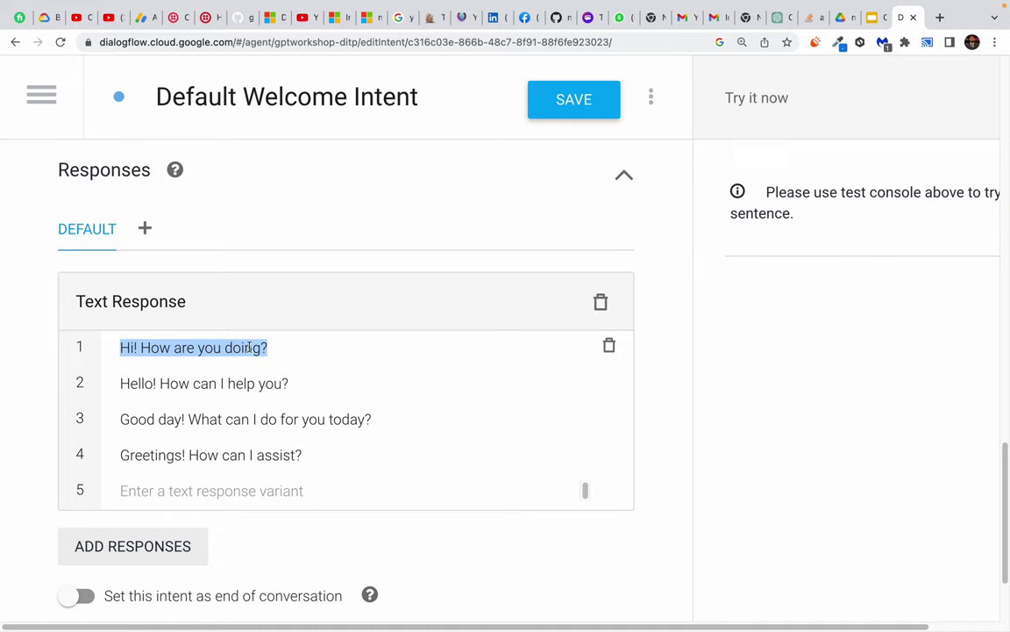
pyautogui.click(298, 345)
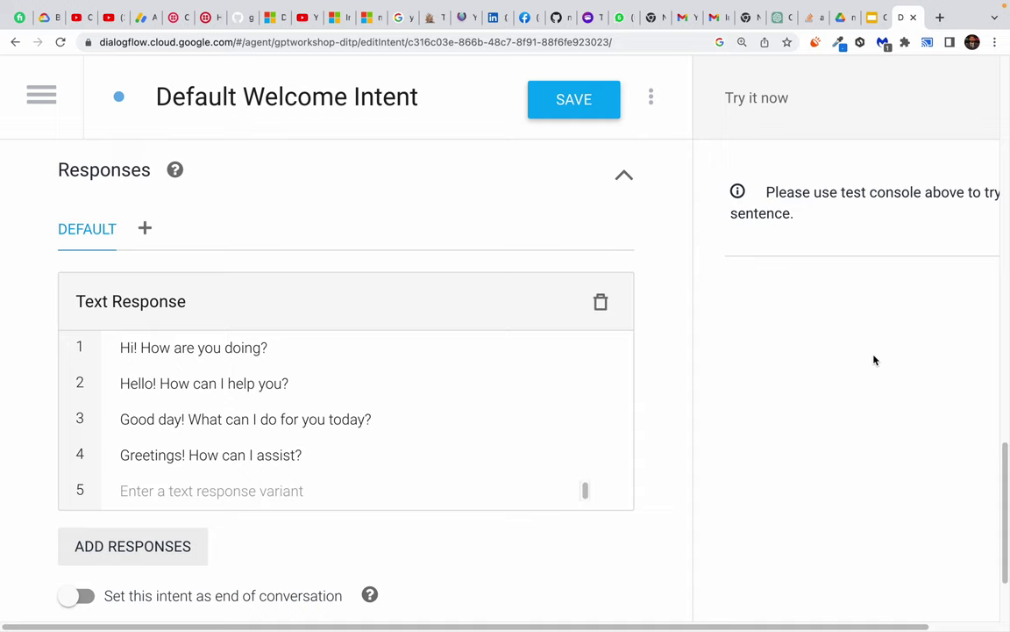
pyautogui.click(608, 347)
pyautogui.click(609, 347)
pyautogui.click(609, 348)
pyautogui.click(609, 349)
pyautogui.click(190, 354)
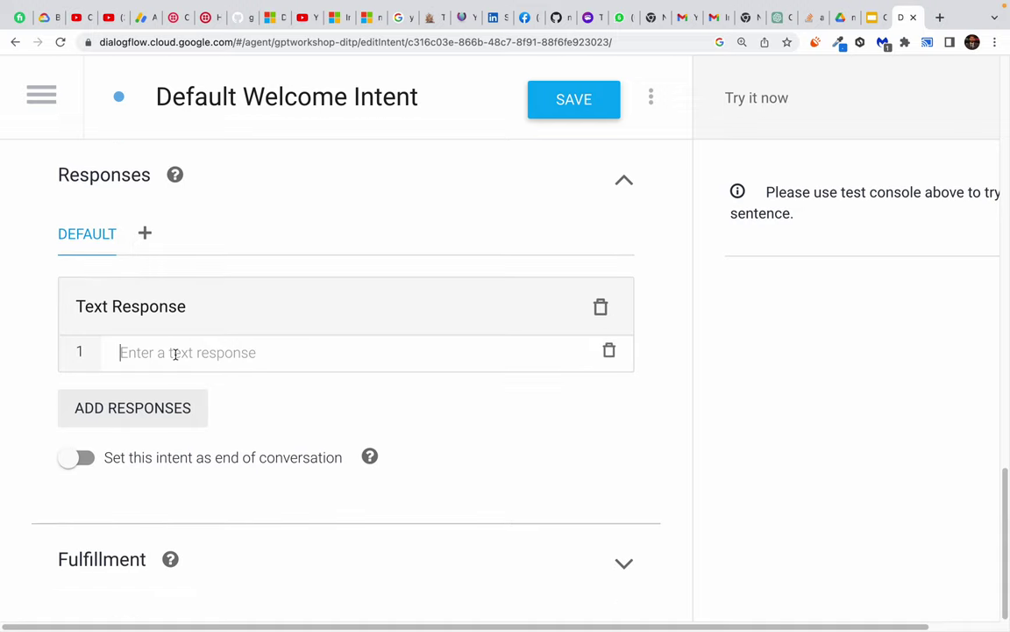
pyautogui.press('super+space')
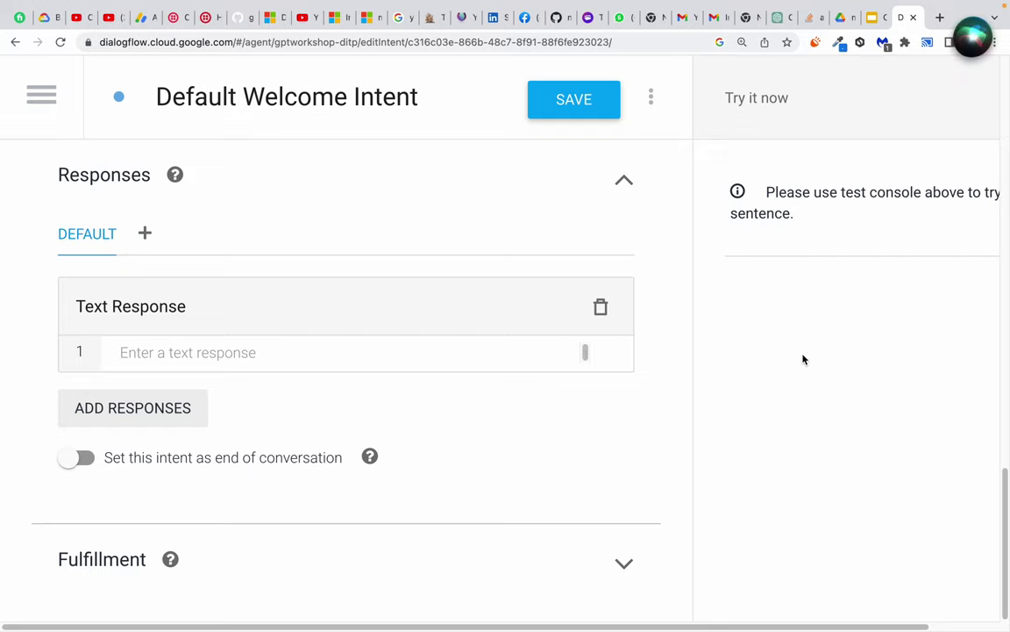
pyautogui.click(940, 19)
# Dictate 'Welcome to pizza shop what would you like to order' into Google Translate and select it
pyautogui.write('g')
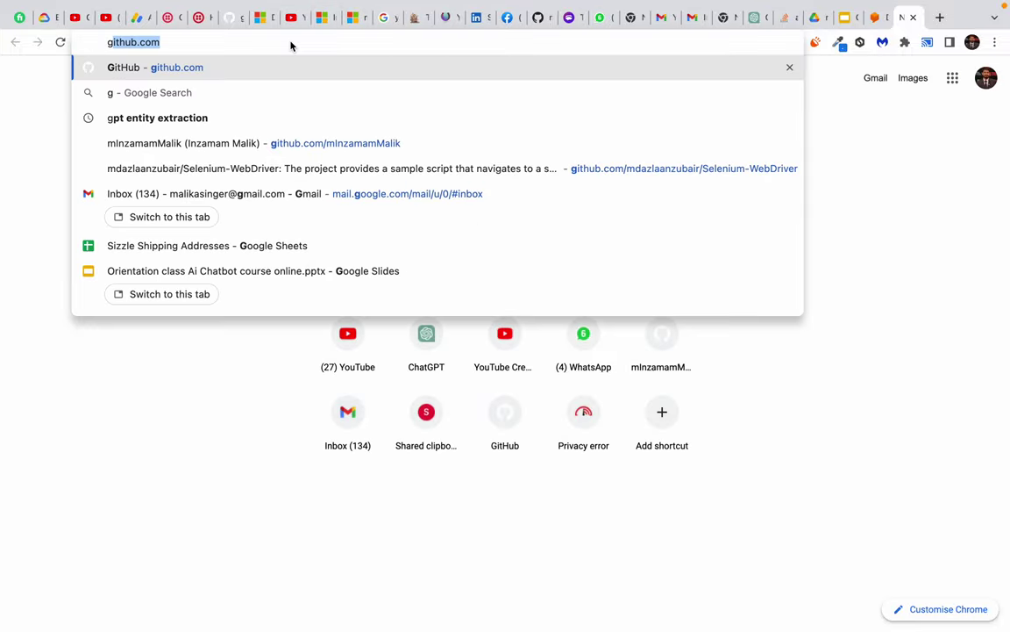
pyautogui.write('oogle translate')
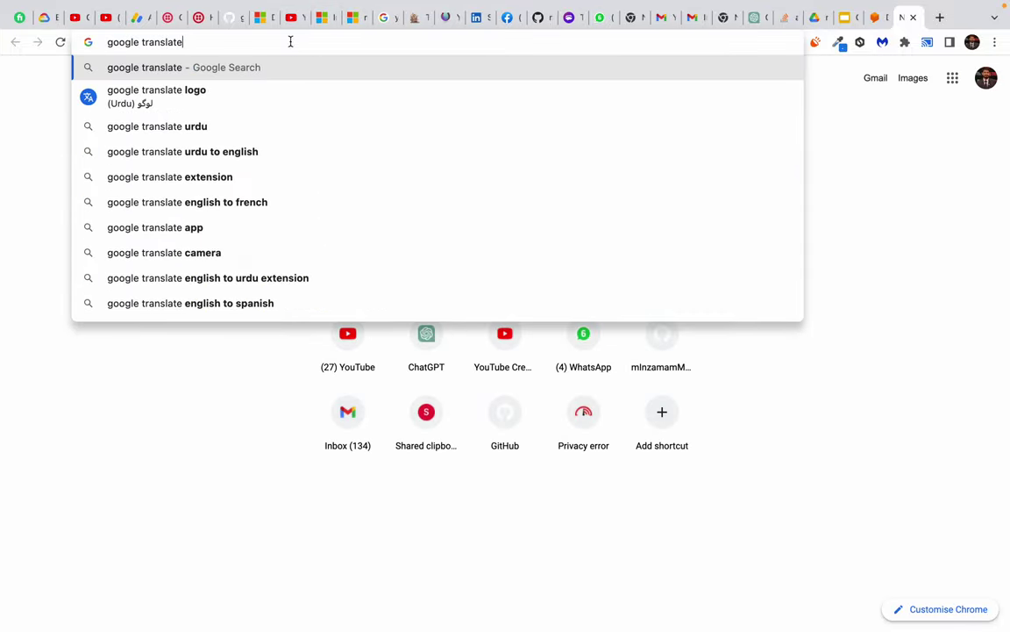
pyautogui.press('Return')
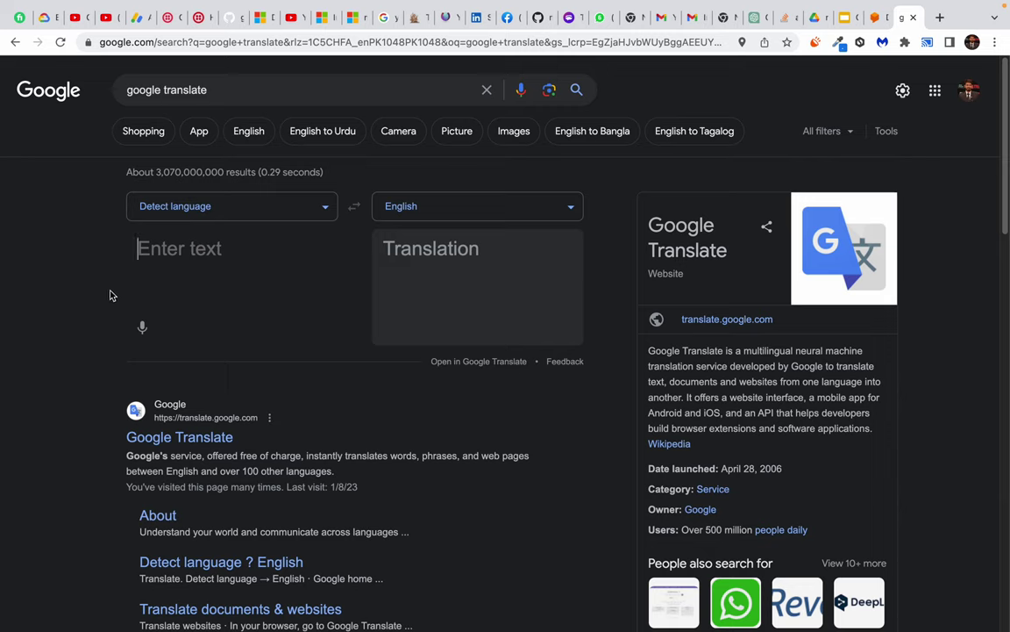
pyautogui.click(144, 335)
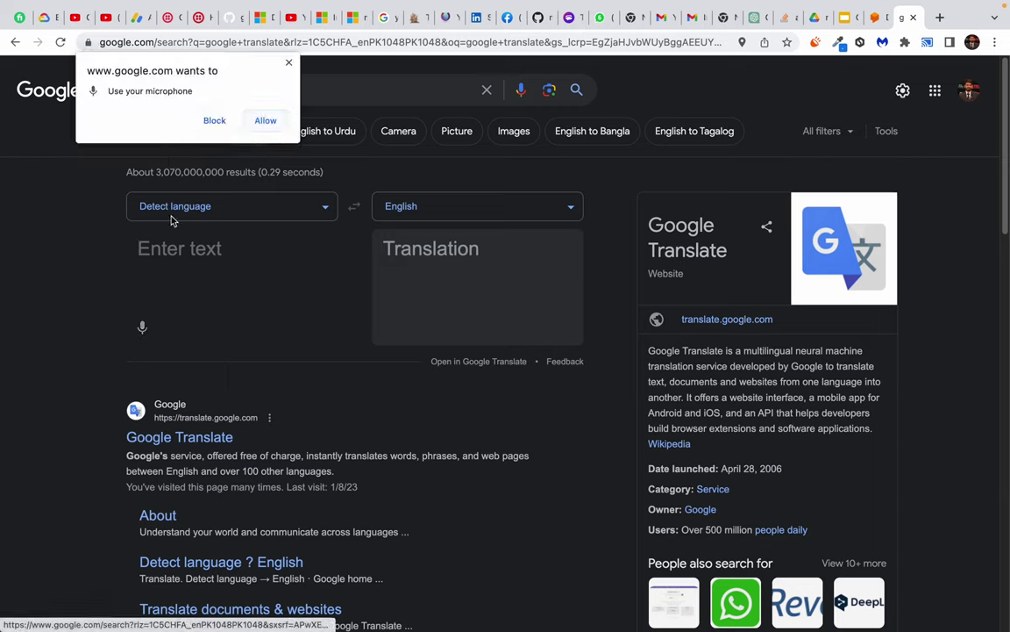
pyautogui.click(266, 121)
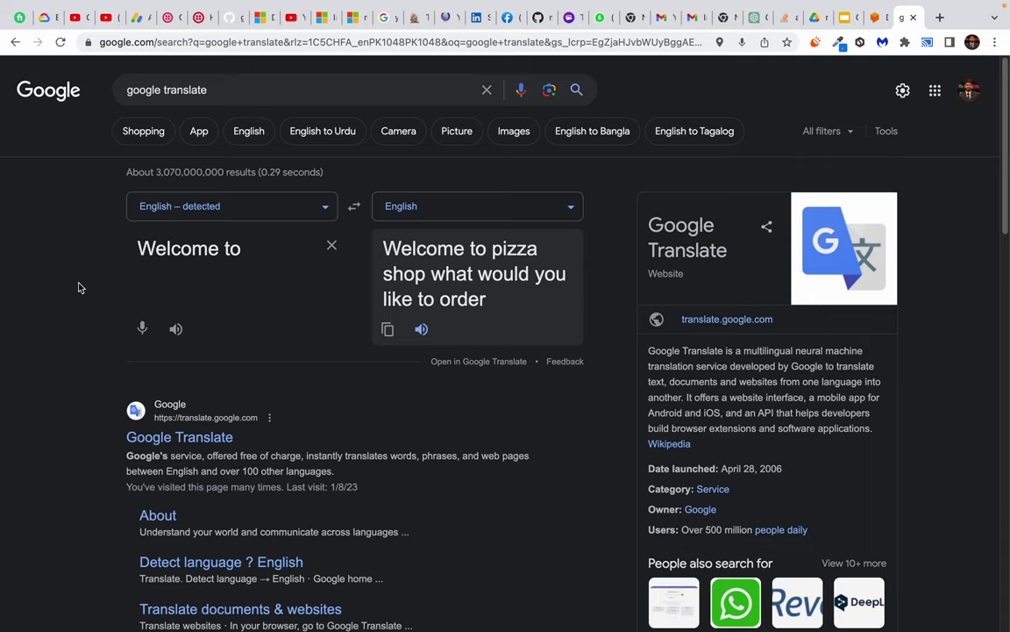
pyautogui.tripleClick(445, 251)
pyautogui.hotkey('ctrl', 'c')
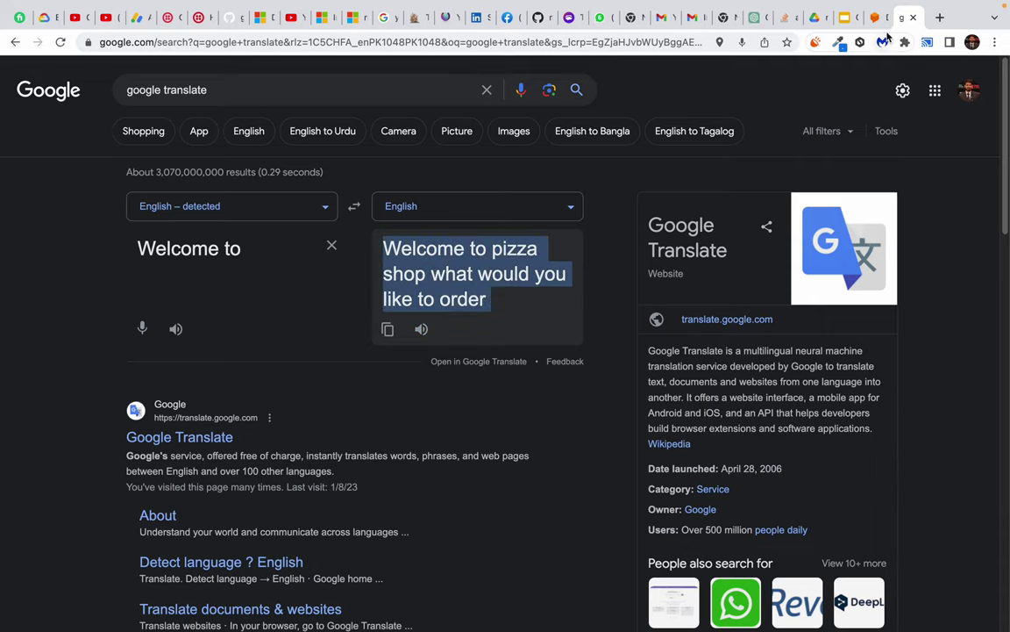
# Paste the greeting as the Default Welcome Intent's text response
pyautogui.hotkey('ctrl', 'shift', 'Tab')
pyautogui.click(227, 351)
pyautogui.hotkey('ctrl', 'v')
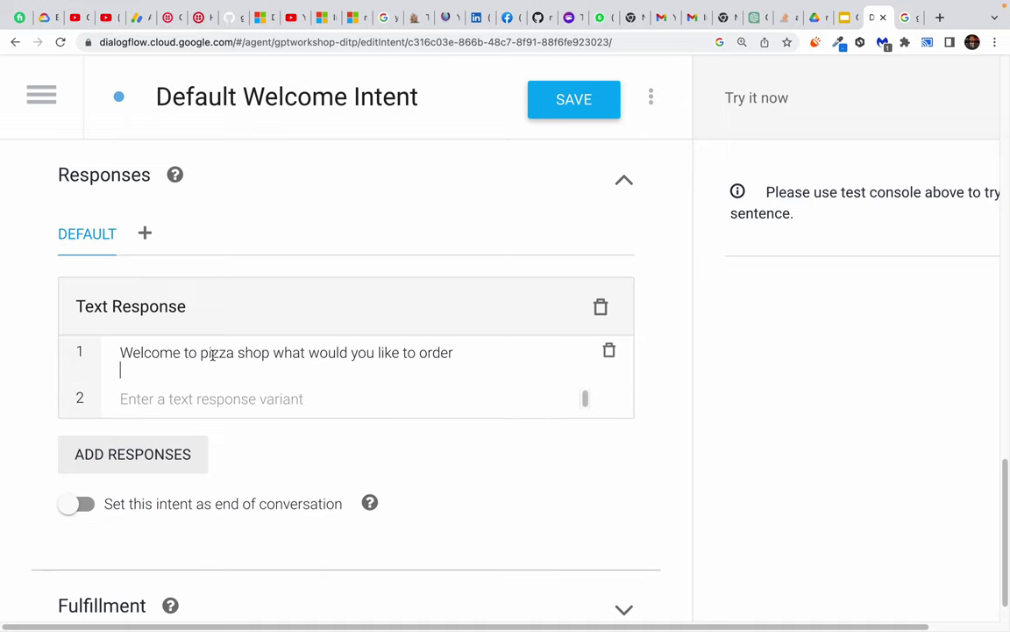
pyautogui.press('BackSpace')
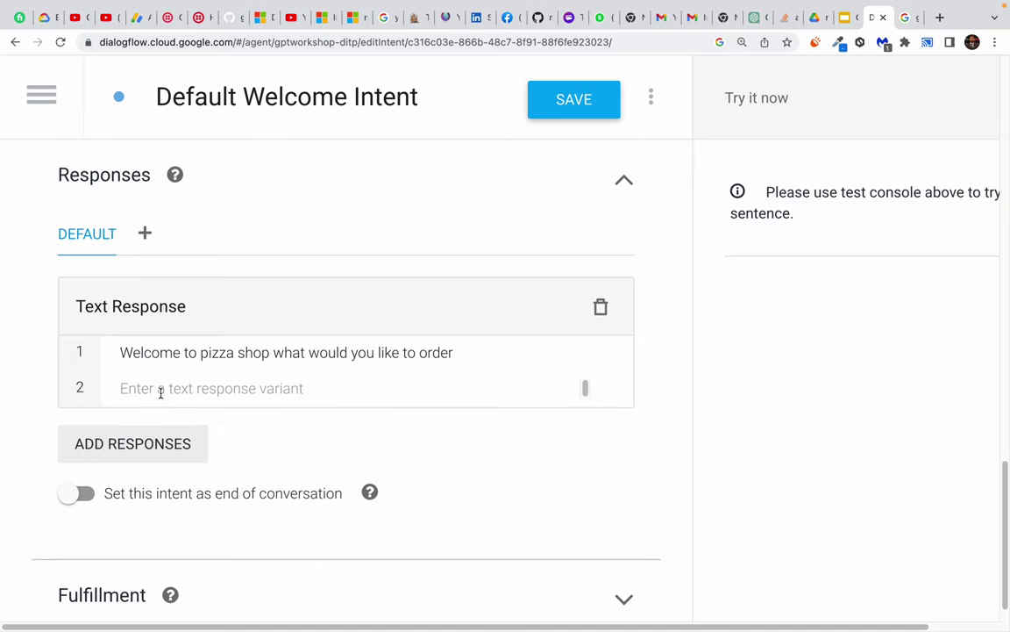
pyautogui.hotkey('ctrl', 'Tab')
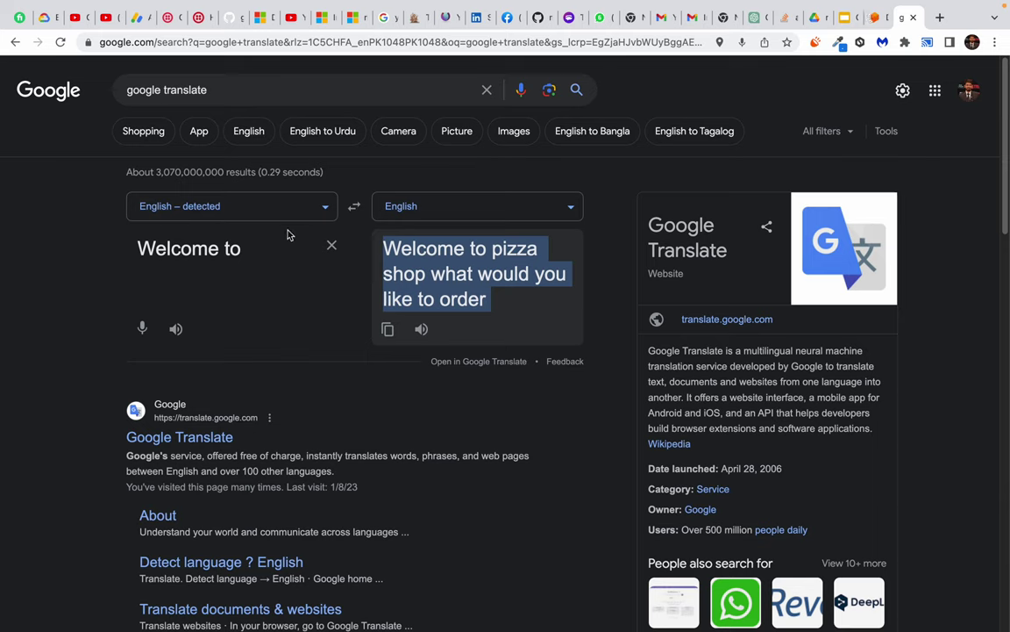
# Clear Google Translate and set it to translate English into Urdu
pyautogui.click(331, 245)
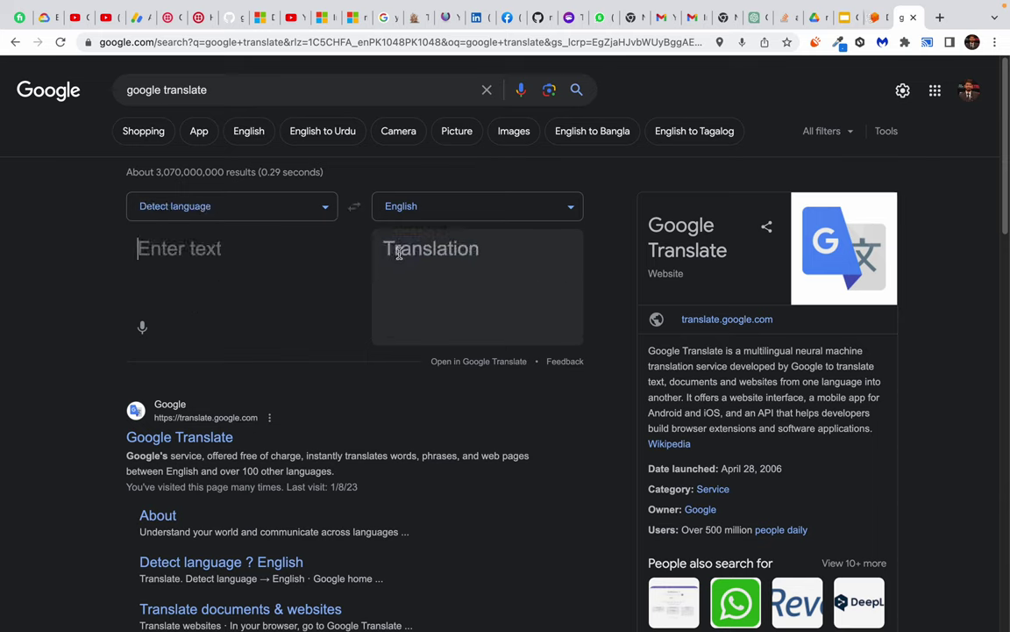
pyautogui.click(289, 206)
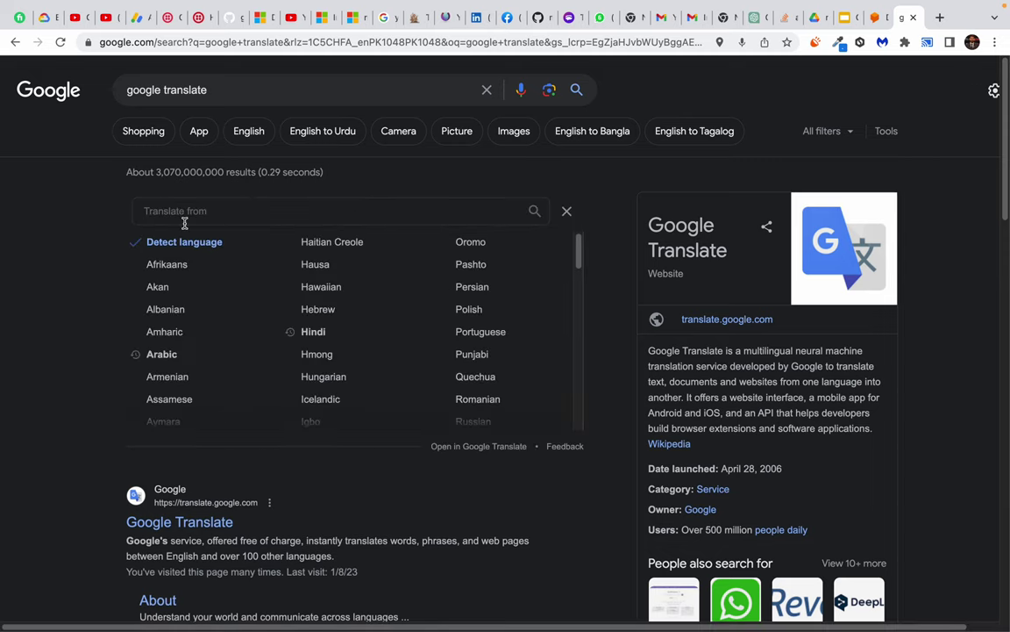
pyautogui.write('urd')
pyautogui.press('Return')
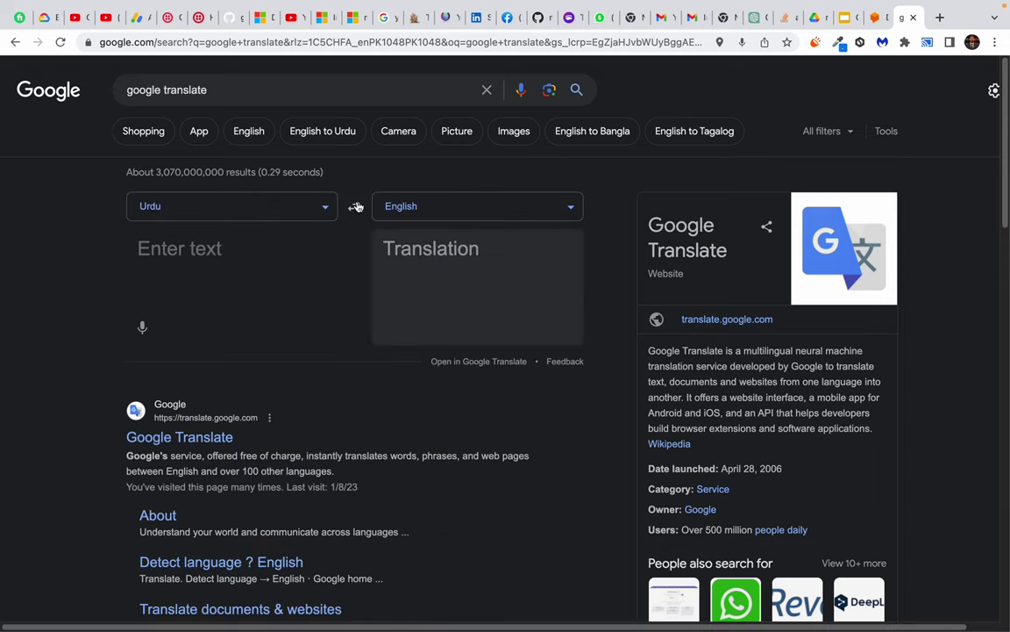
pyautogui.click(356, 206)
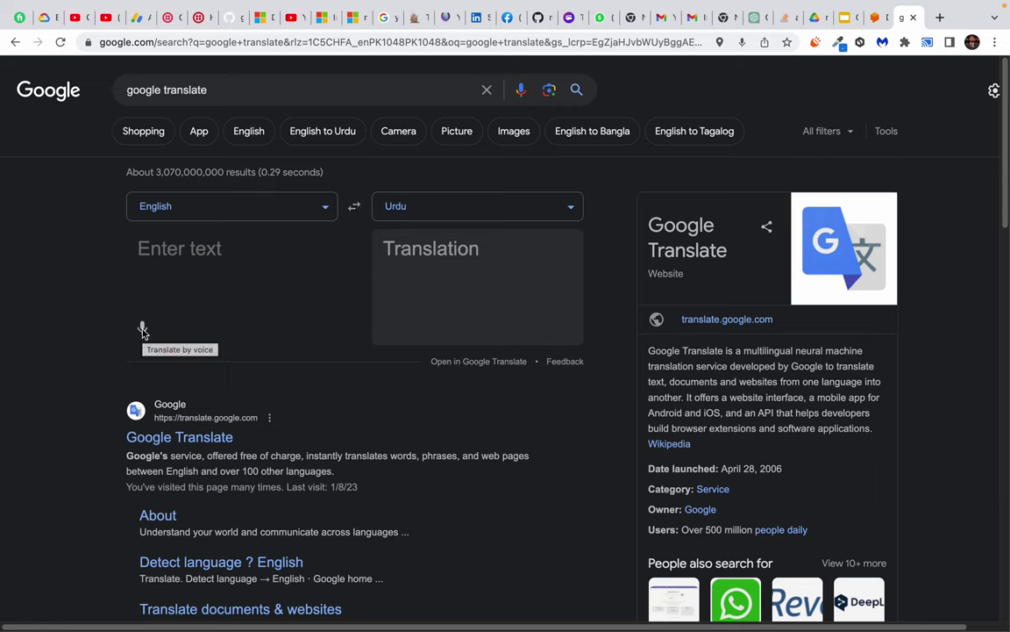
# Dictate 'Good morning what would you like to order today we have pizza and pasta' for translation
pyautogui.click(143, 329)
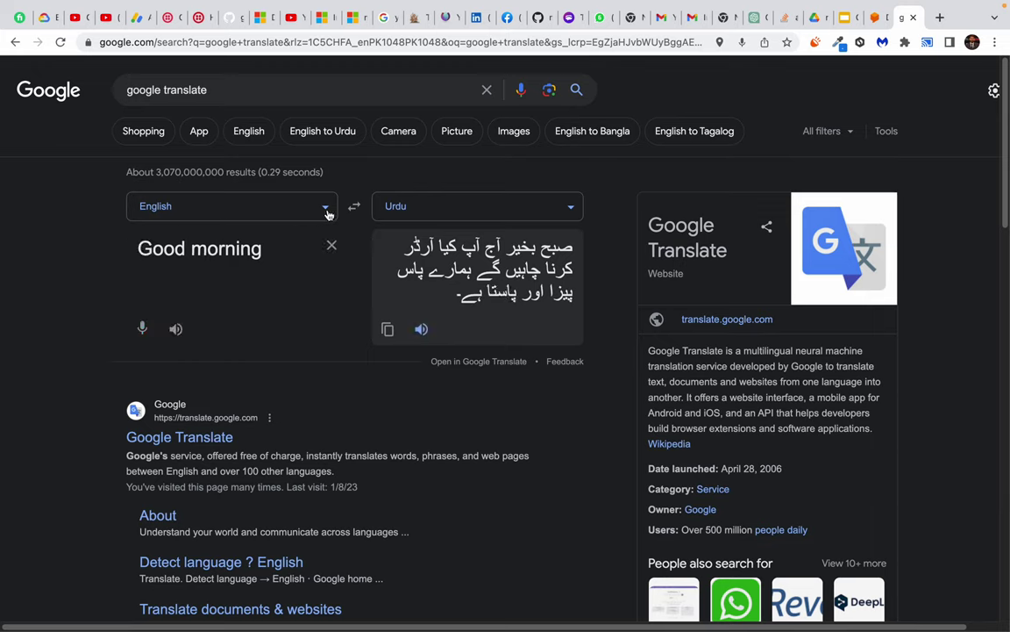
pyautogui.tripleClick(173, 256)
pyautogui.press('super+c')
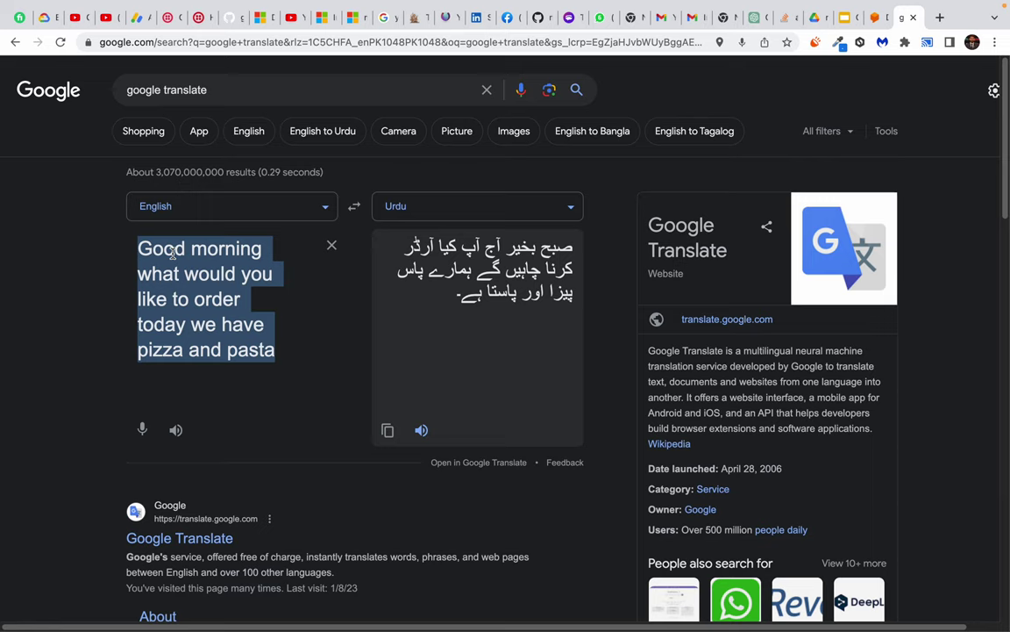
pyautogui.click(75, 245)
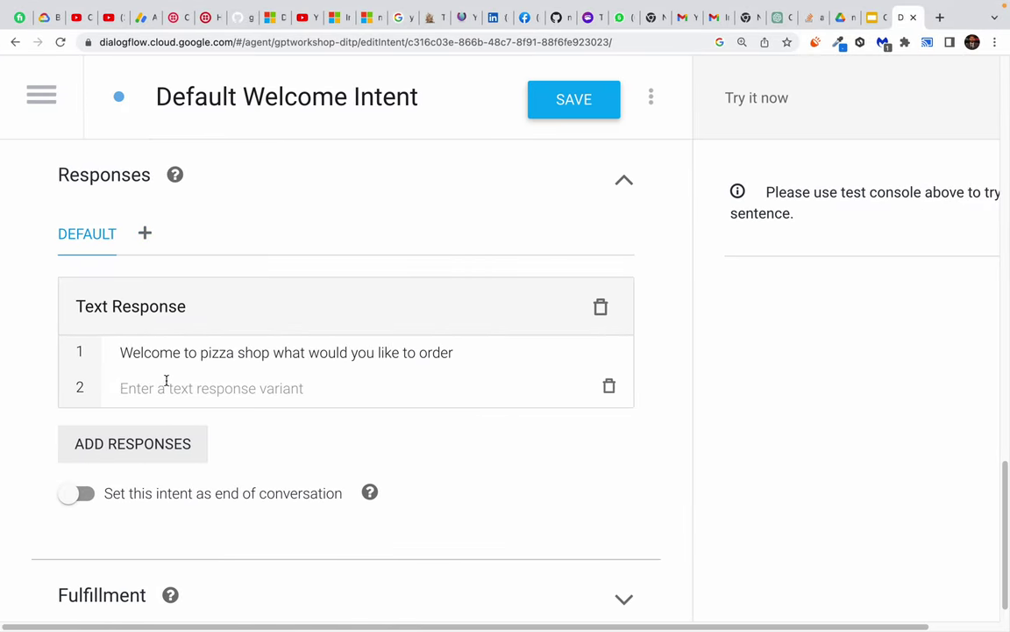
# Add 'What would you like to order today we have pizza and pasta' as a second welcome response and save
pyautogui.click(163, 384)
pyautogui.press('super+v')
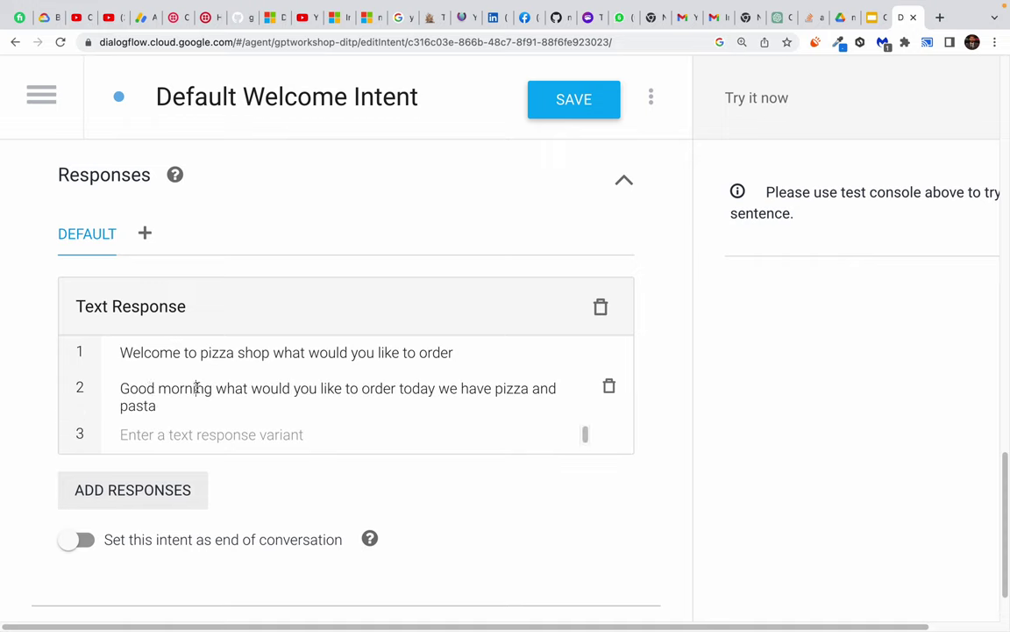
pyautogui.doubleClick(197, 388)
pyautogui.moveTo(197, 388); pyautogui.dragTo(112, 351)
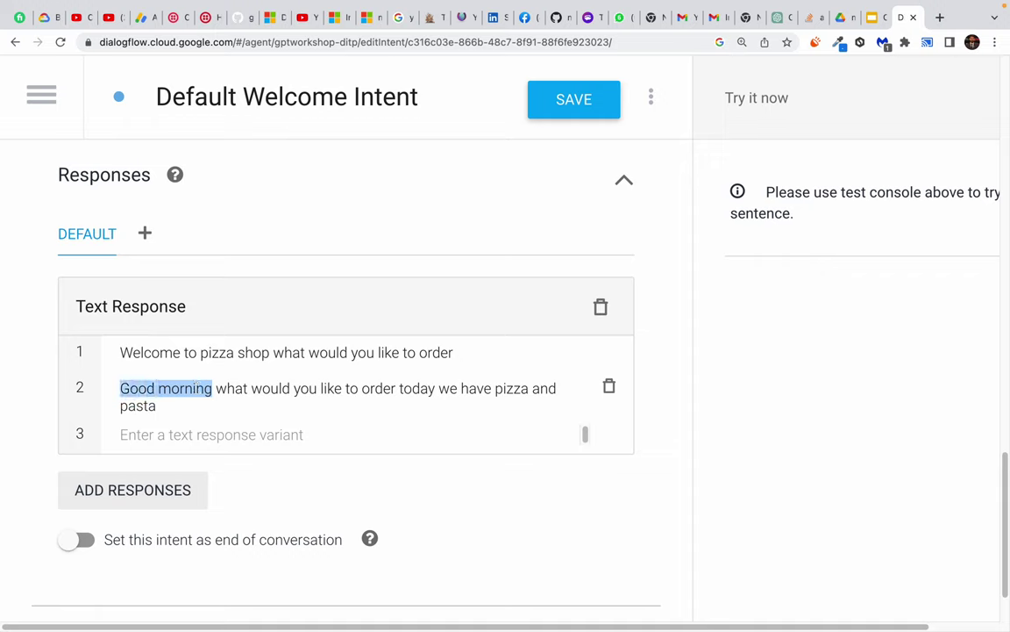
pyautogui.press('BackSpace')
pyautogui.press('BackSpace')
pyautogui.press('Delete')
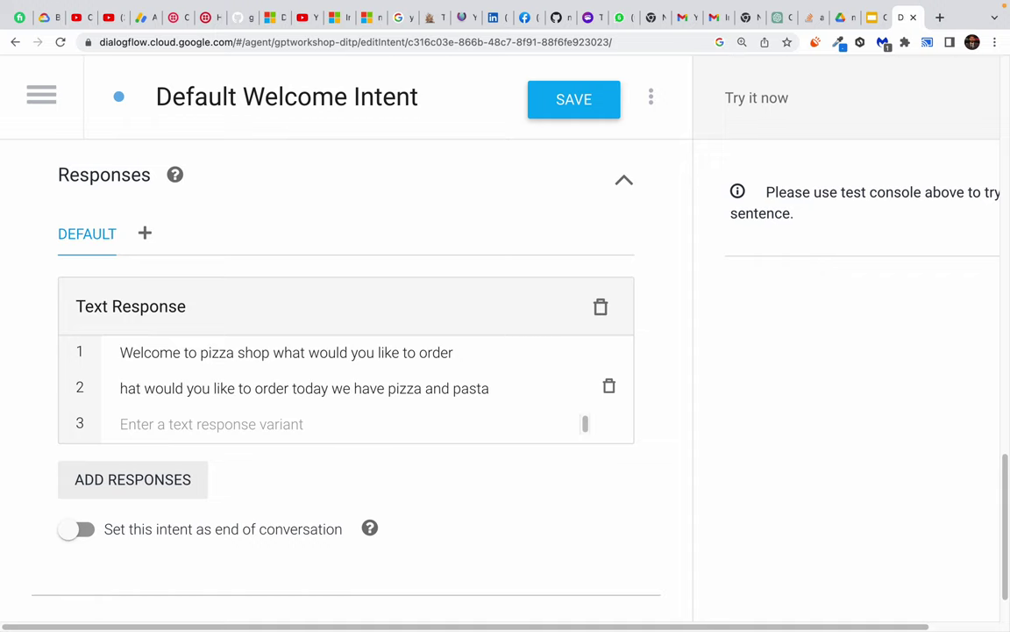
pyautogui.write('W')
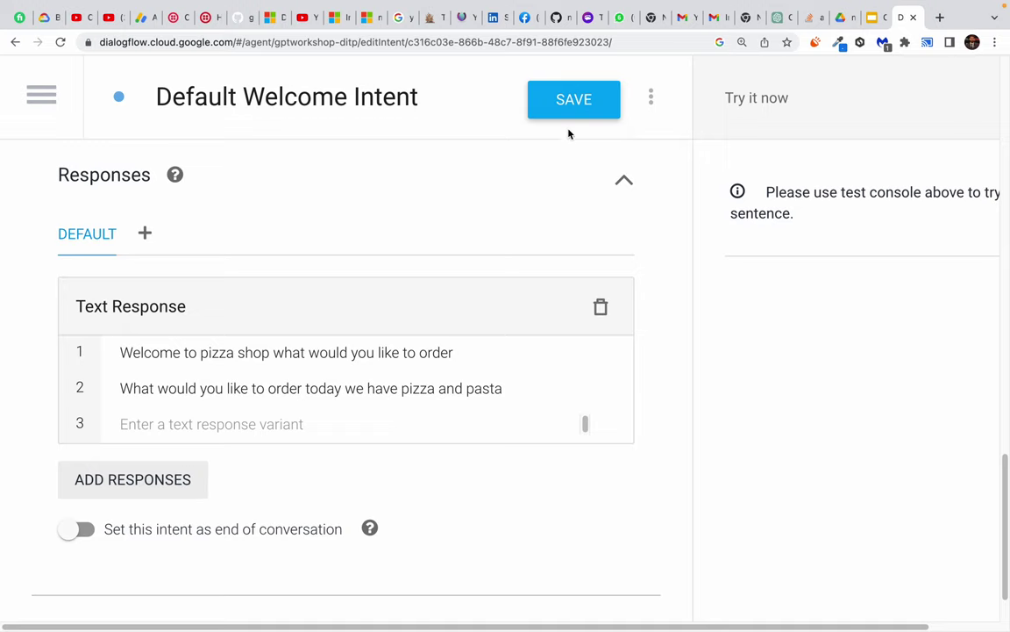
pyautogui.click(570, 104)
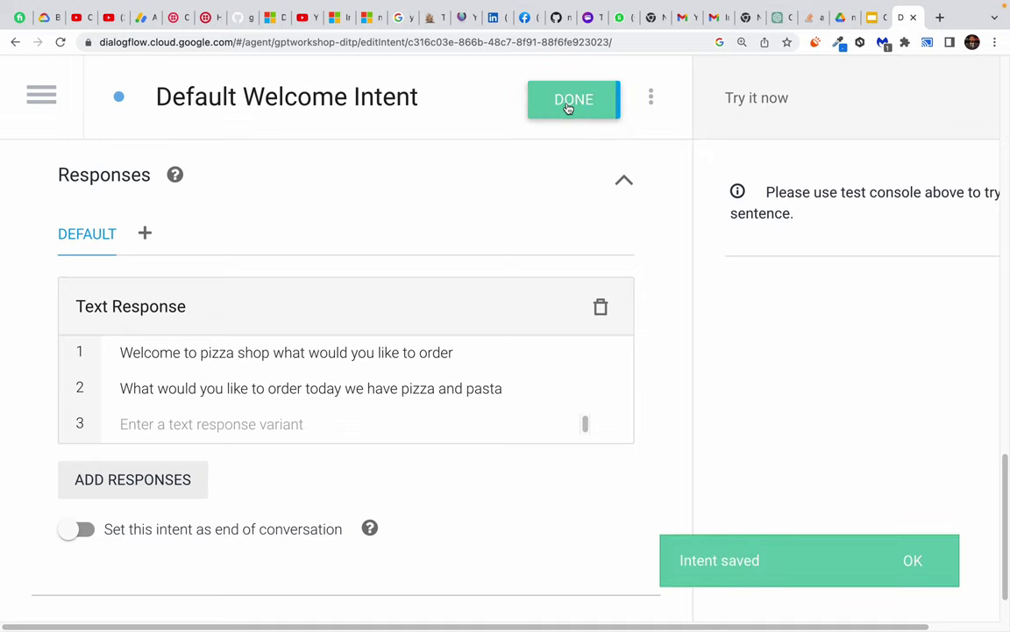
pyautogui.scroll(8, 244, 246)
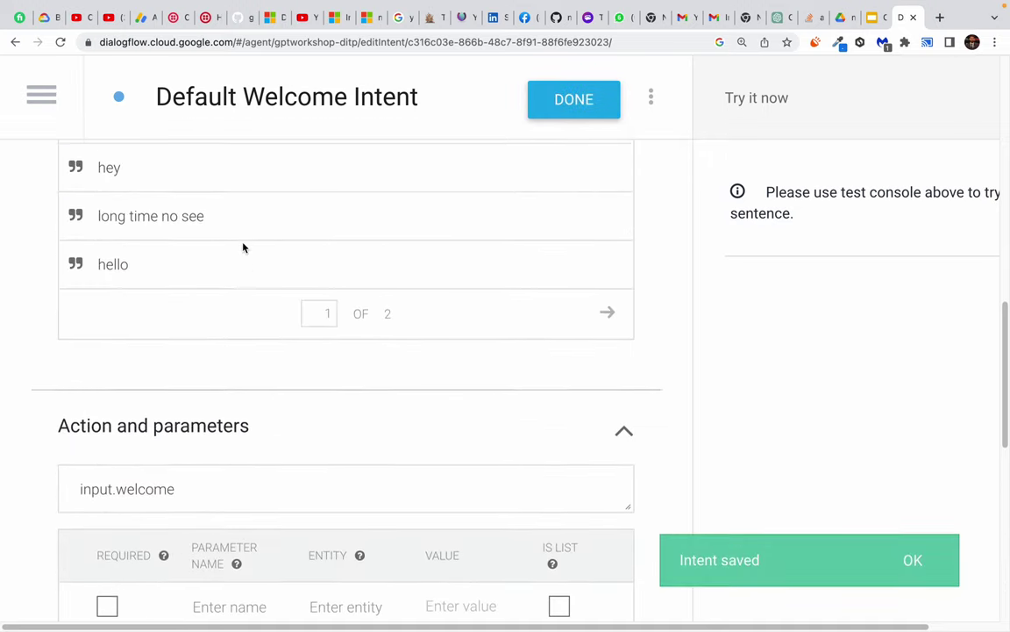
pyautogui.scroll(2, 244, 246)
pyautogui.hotkey('ctrl', '-')
pyautogui.scroll(2, 243, 243)
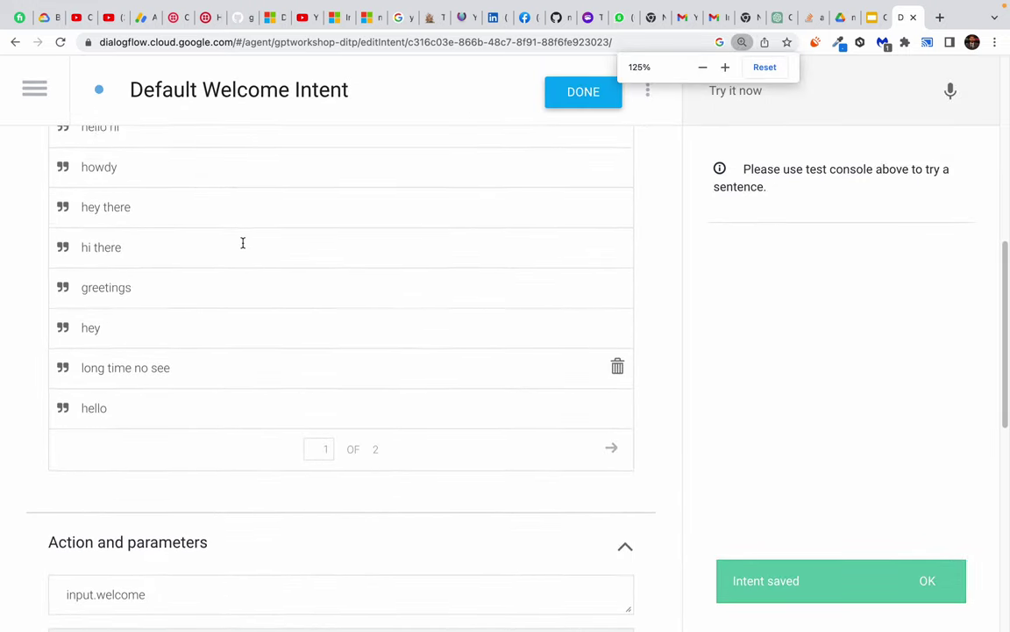
pyautogui.scroll(5, 243, 243)
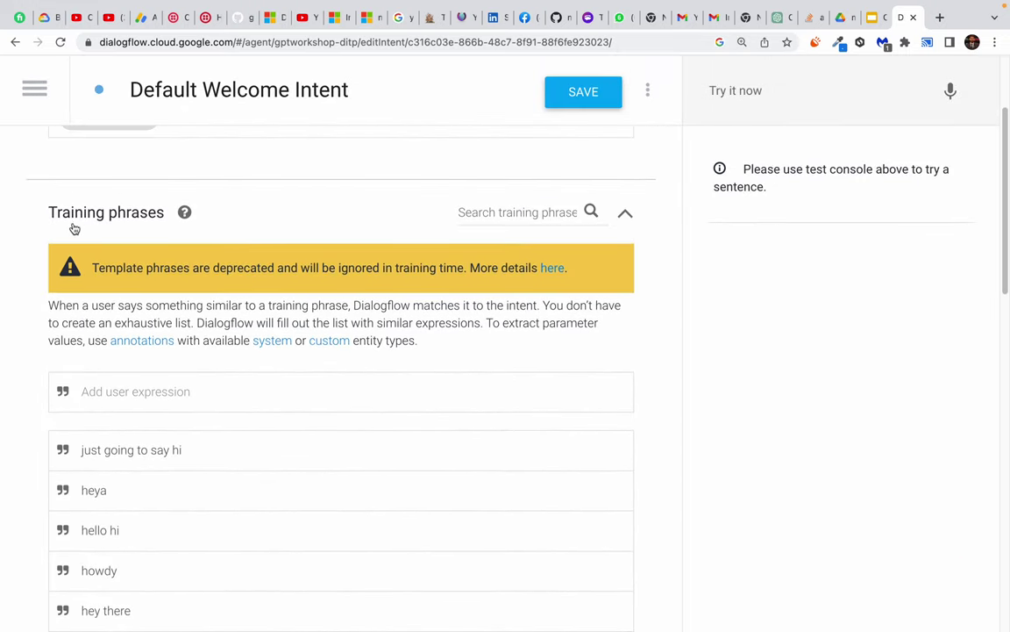
pyautogui.moveTo(29, 214); pyautogui.dragTo(250, 217)
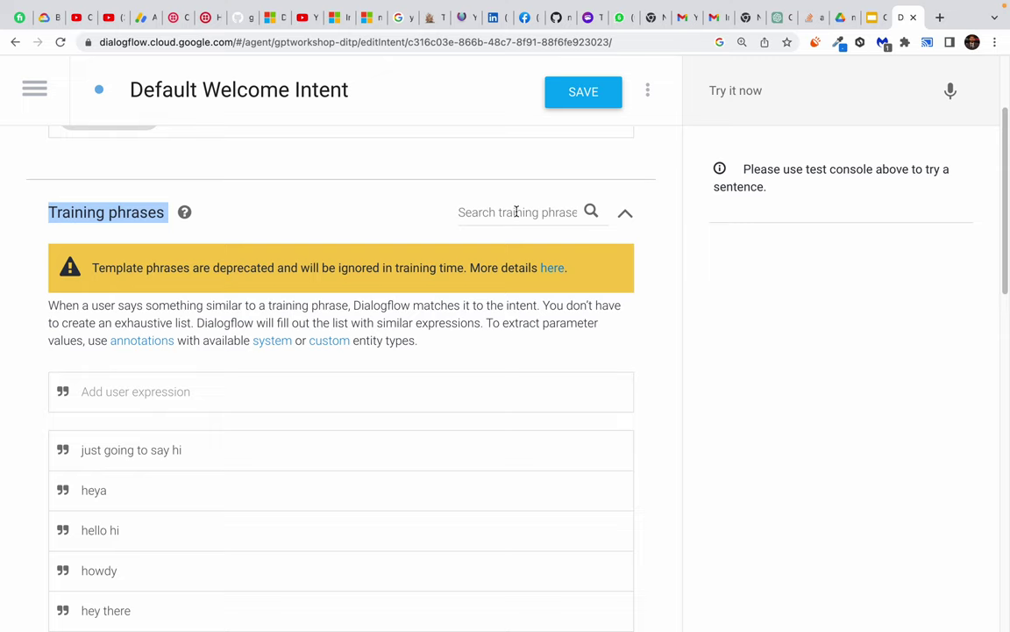
pyautogui.click(796, 283)
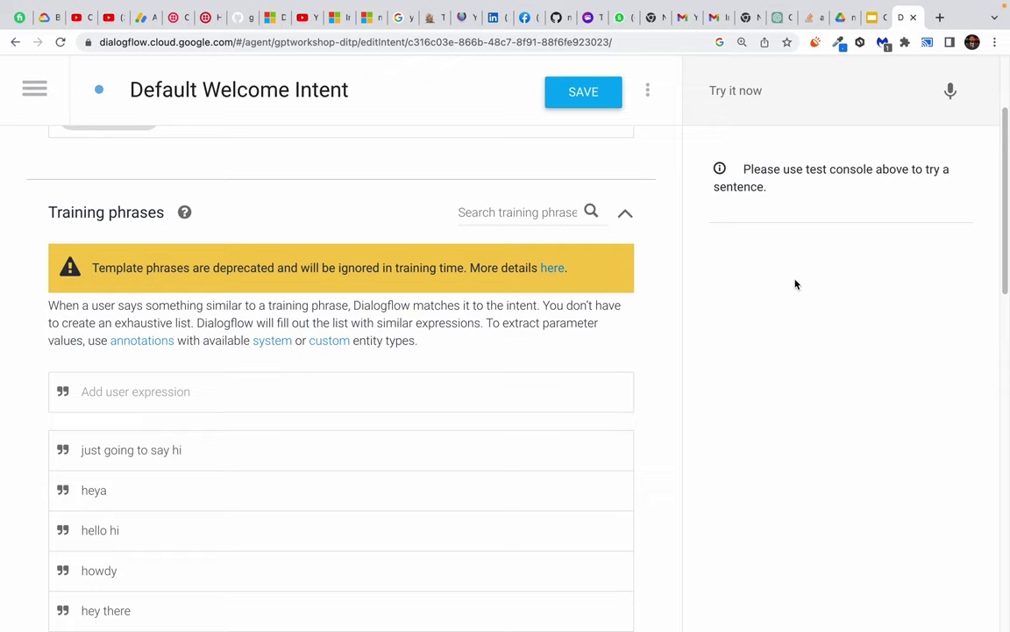
pyautogui.scroll(-10, 275, 391)
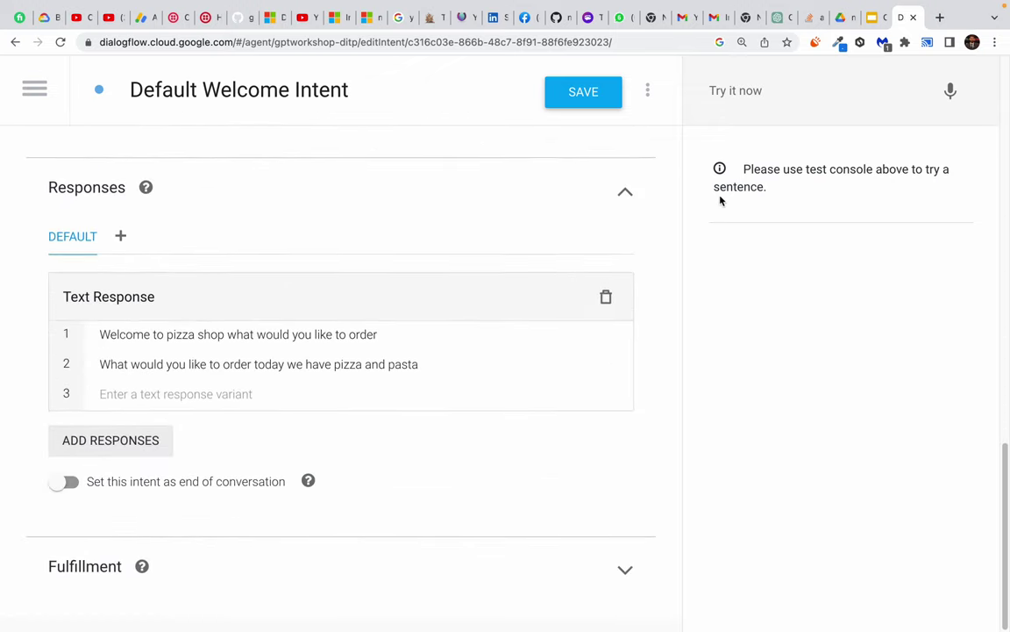
# Test 'hi' in the Try it now console and confirm the pizza-and-pasta welcome reply
pyautogui.click(745, 90)
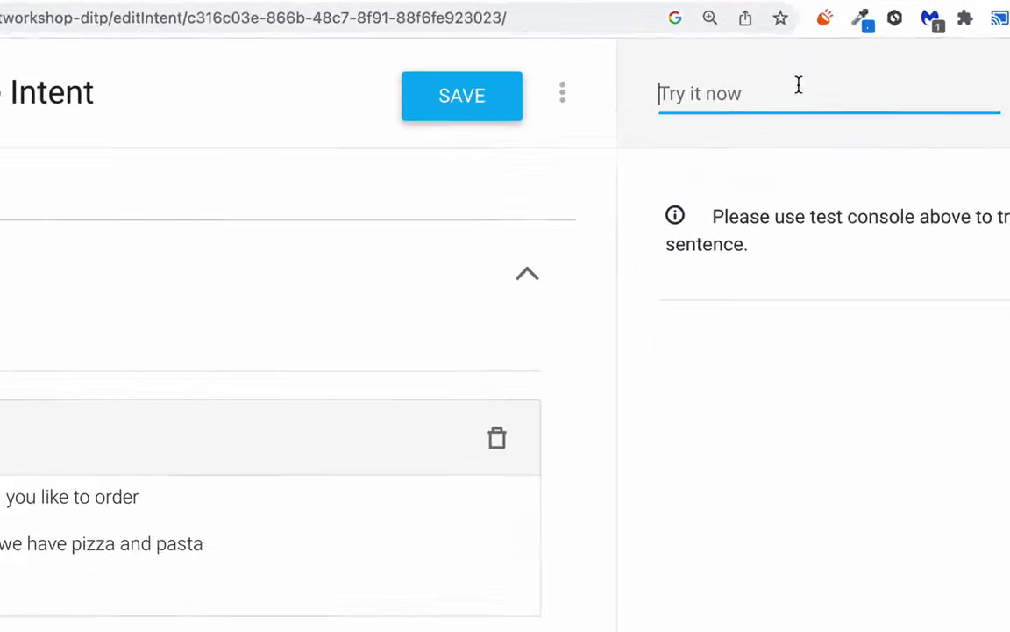
pyautogui.write('hi')
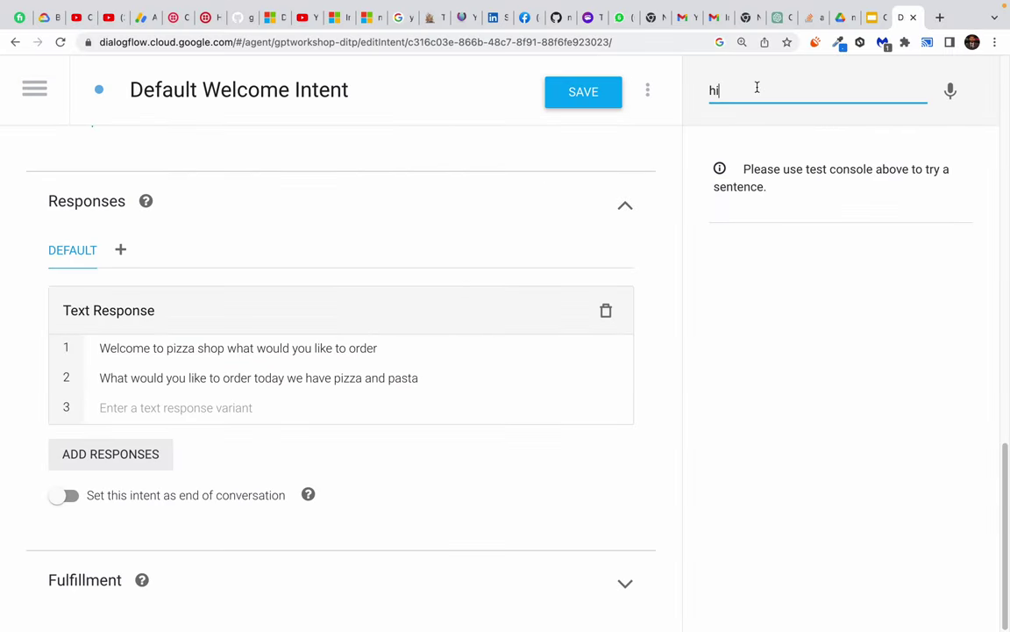
pyautogui.press('Return')
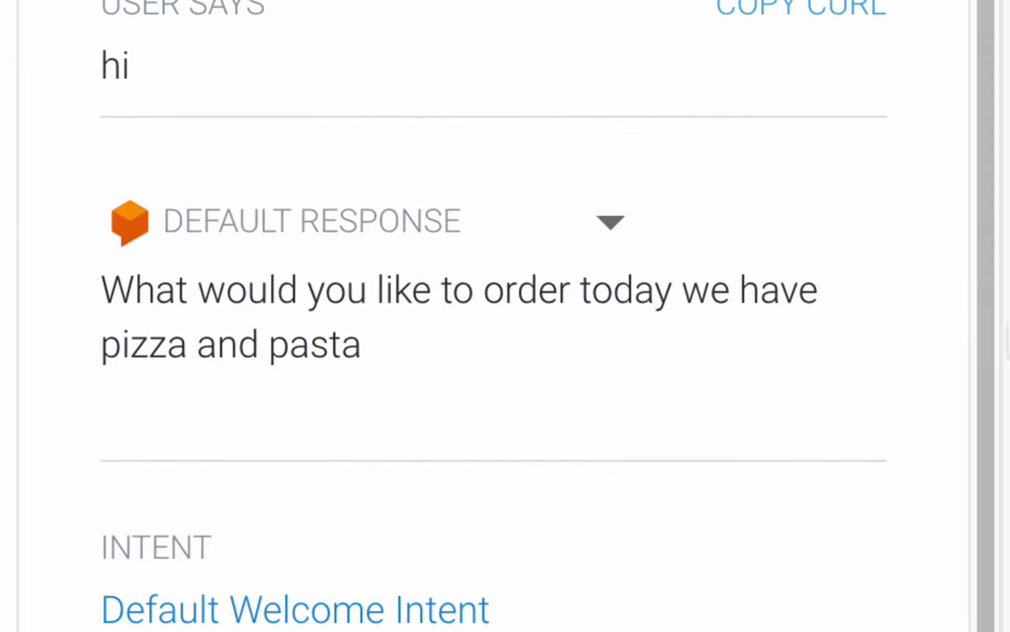
pyautogui.moveTo(313, 316); pyautogui.dragTo(439, 388)
pyautogui.click(439, 388)
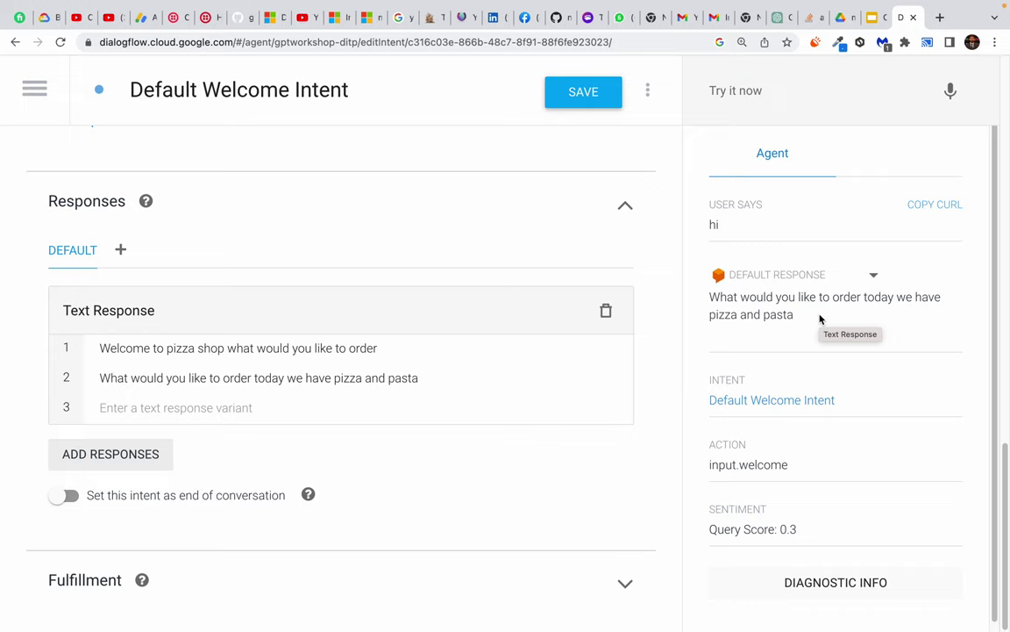
pyautogui.click(18, 81)
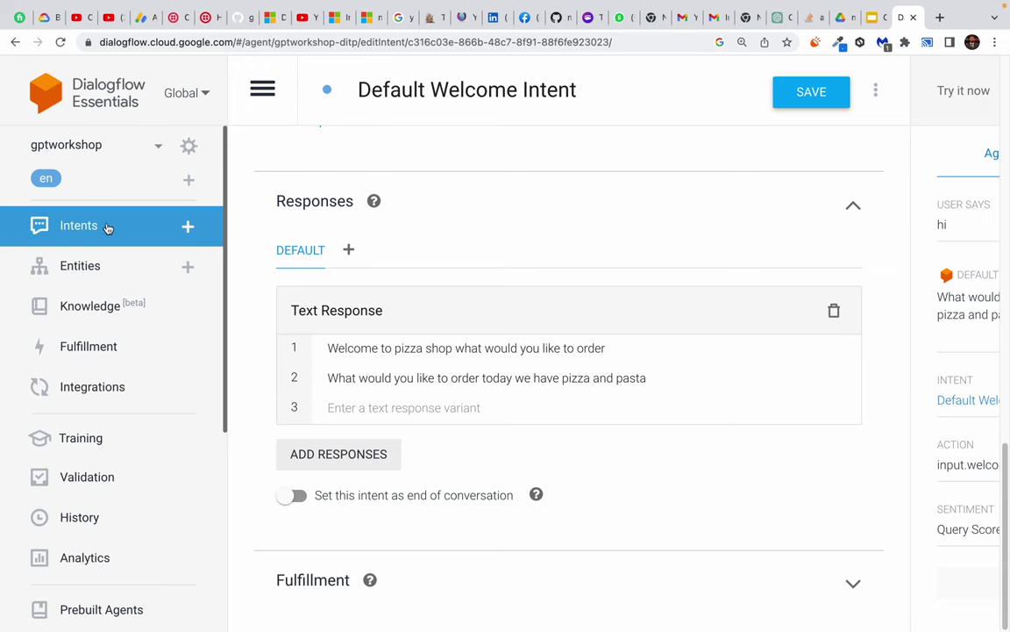
# Create a new intent named 'orderpizza' and save it
pyautogui.click(187, 227)
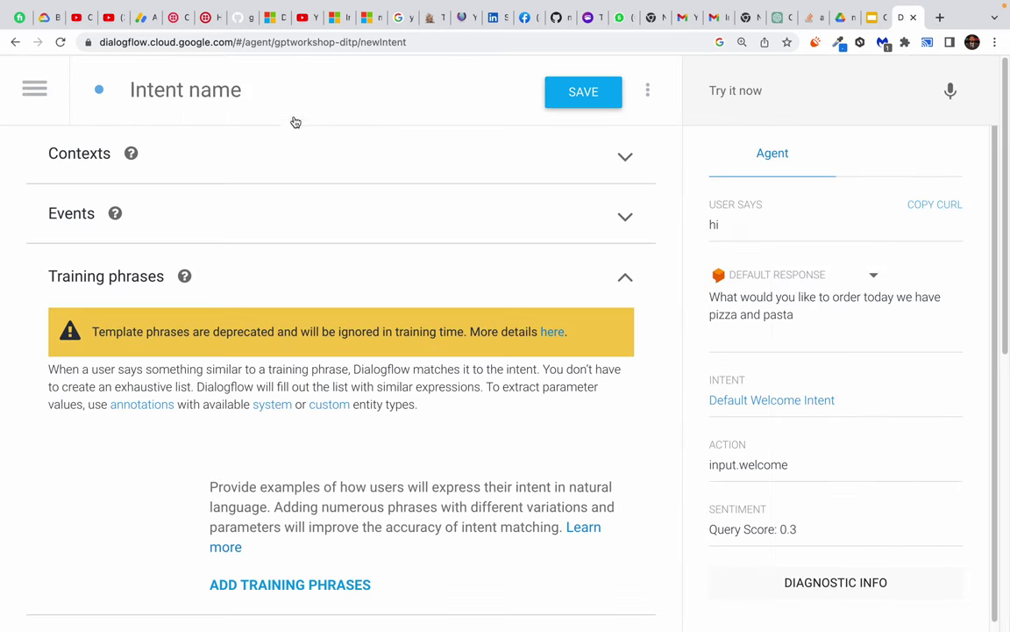
pyautogui.click(188, 90)
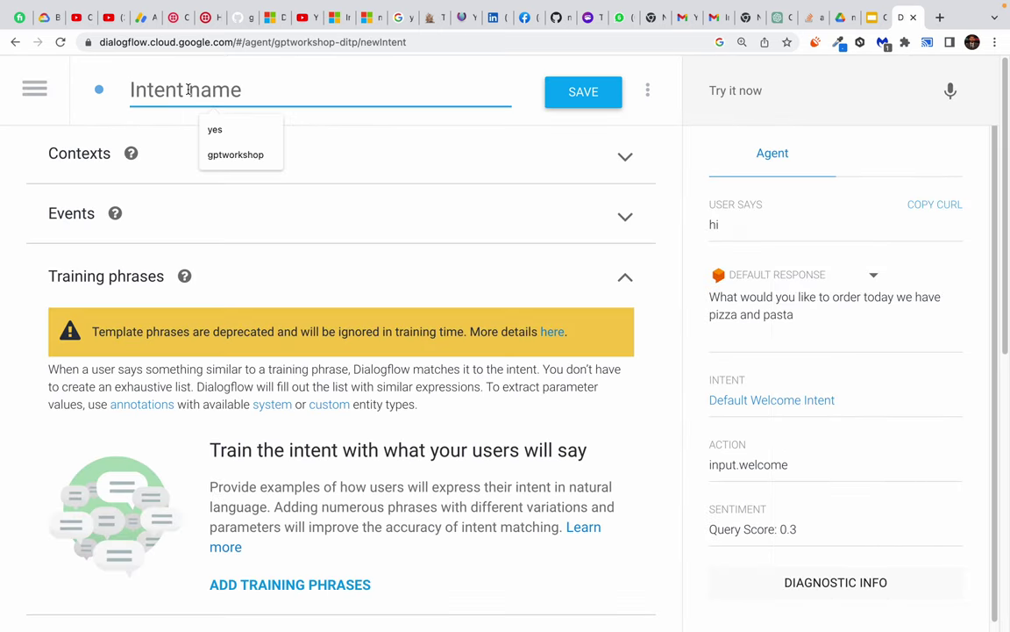
pyautogui.write('order')
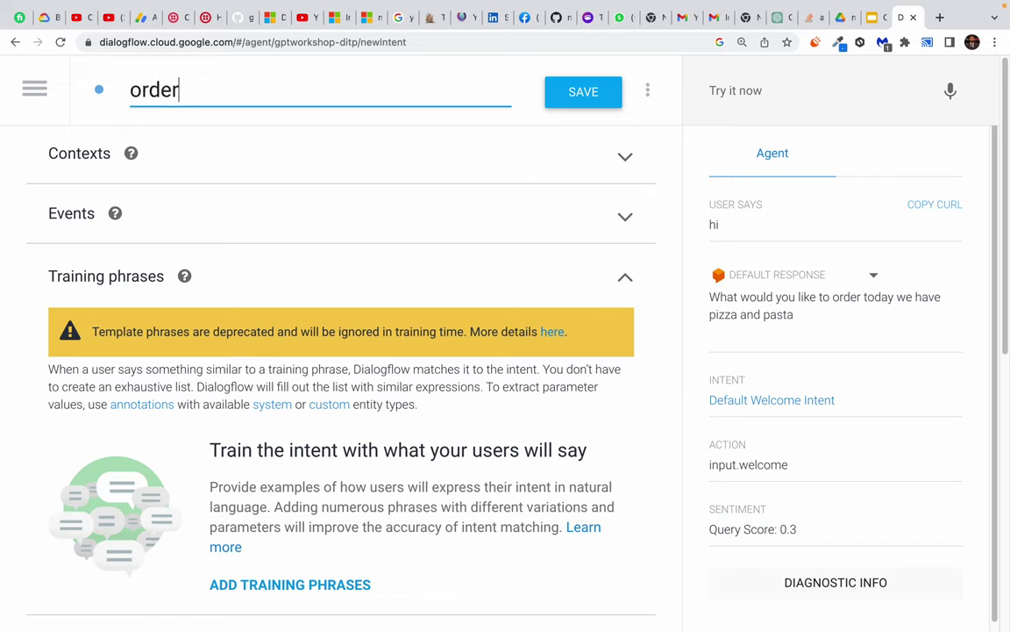
pyautogui.write('pizza')
pyautogui.click(584, 92)
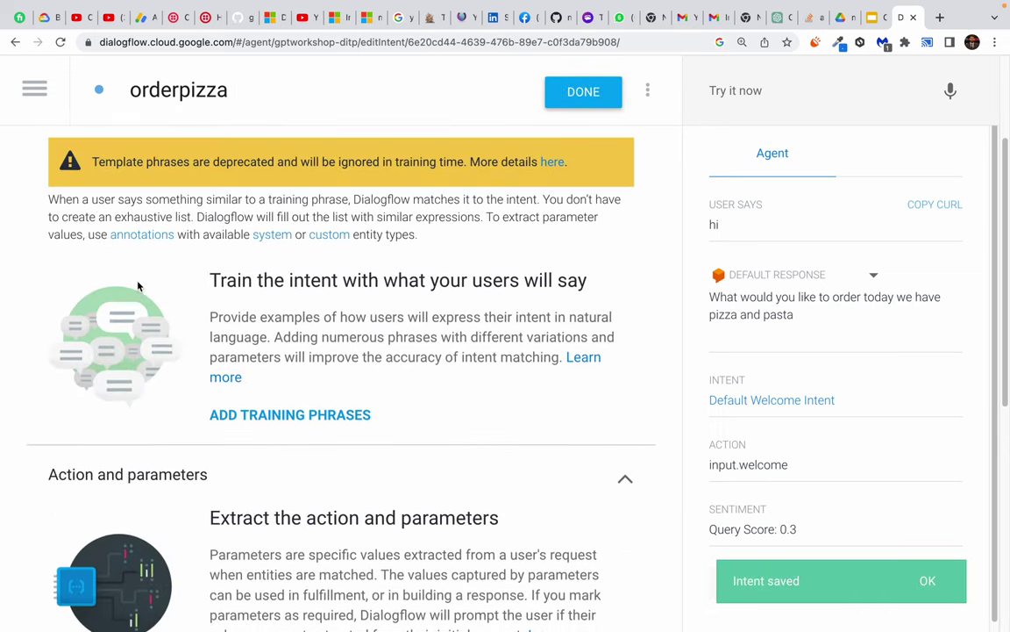
pyautogui.click(263, 436)
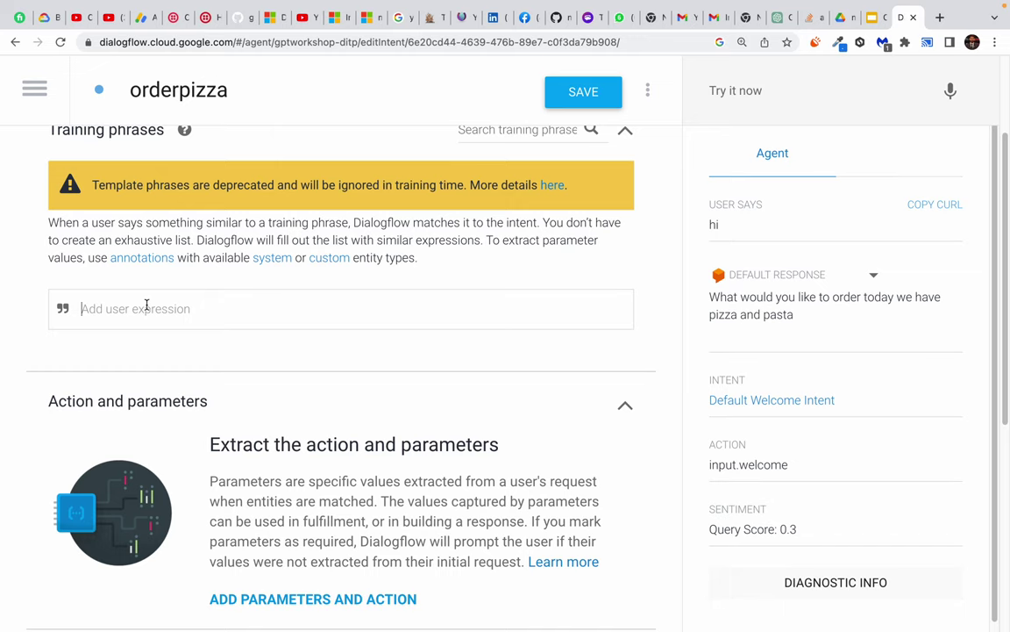
# Add the training phrases 'order pizza' and 'I am hungry' to orderpizza
pyautogui.write('order')
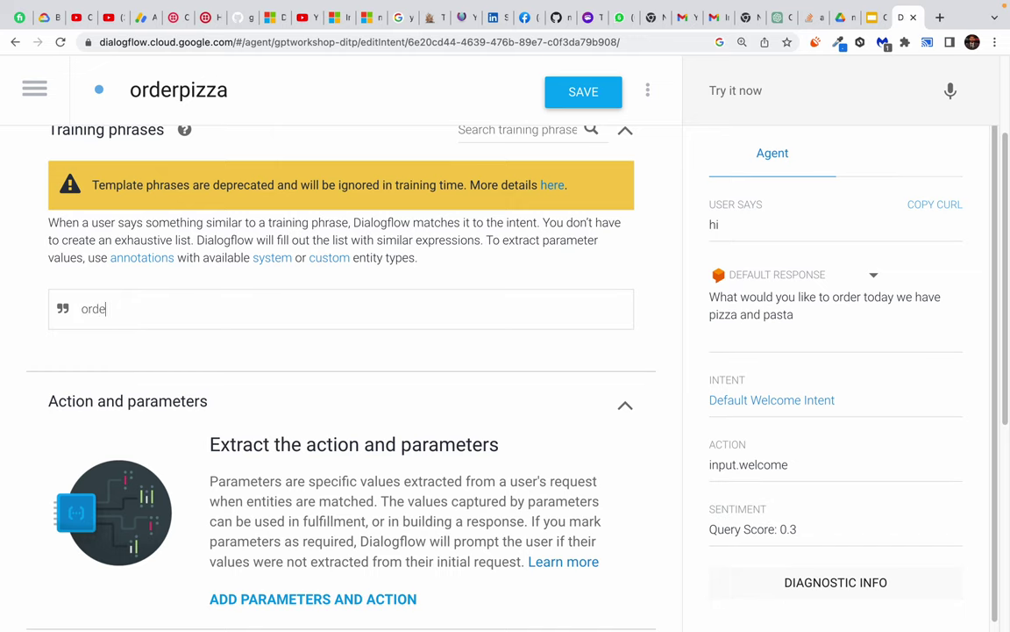
pyautogui.press('Return')
pyautogui.click(192, 354)
pyautogui.write('pizza')
pyautogui.click(175, 316)
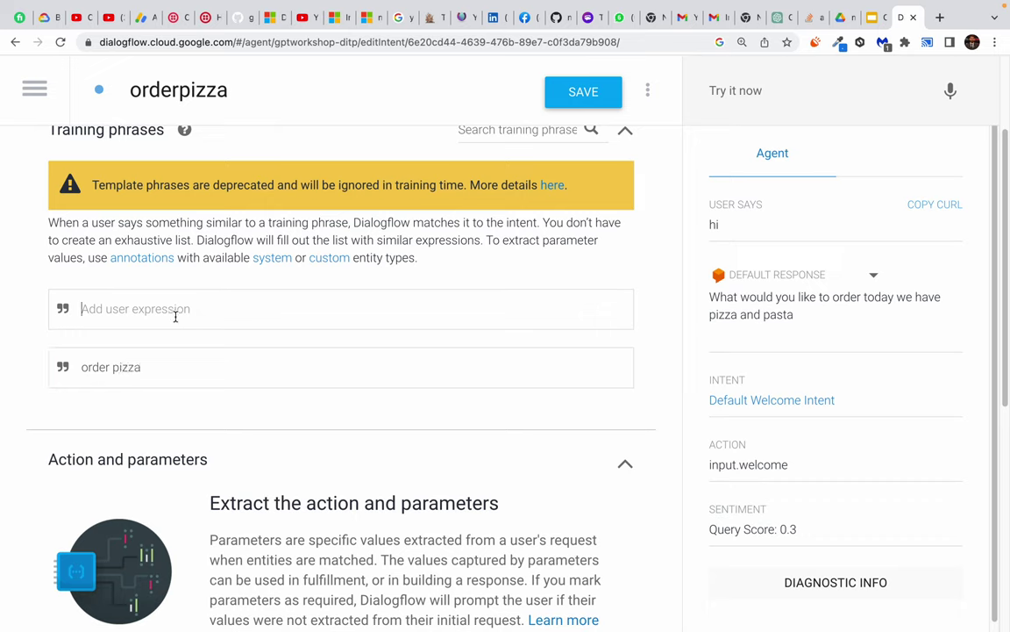
pyautogui.write('I am hungry')
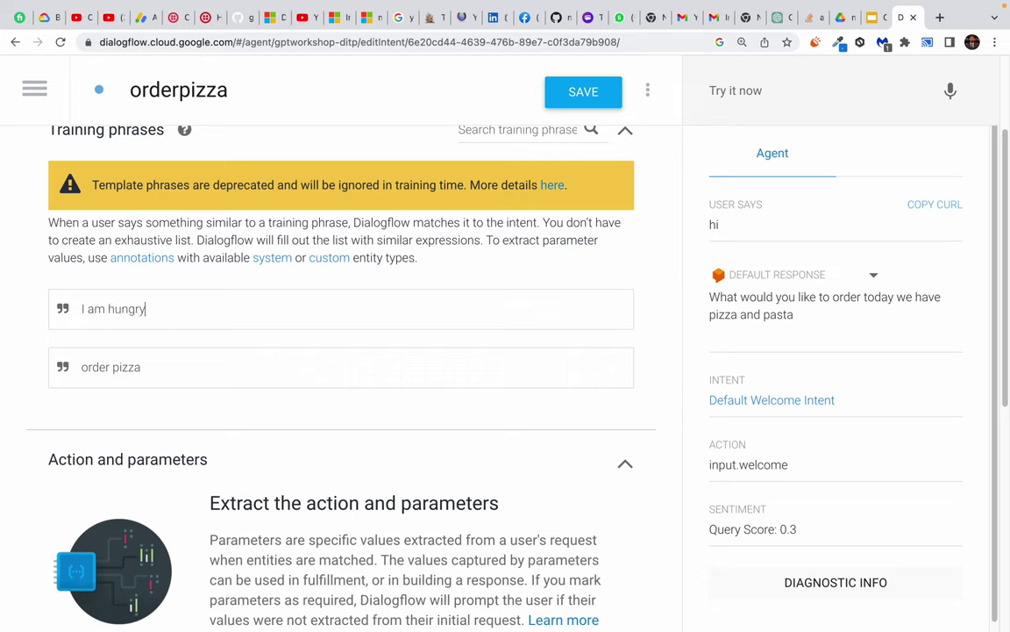
pyautogui.press('Return')
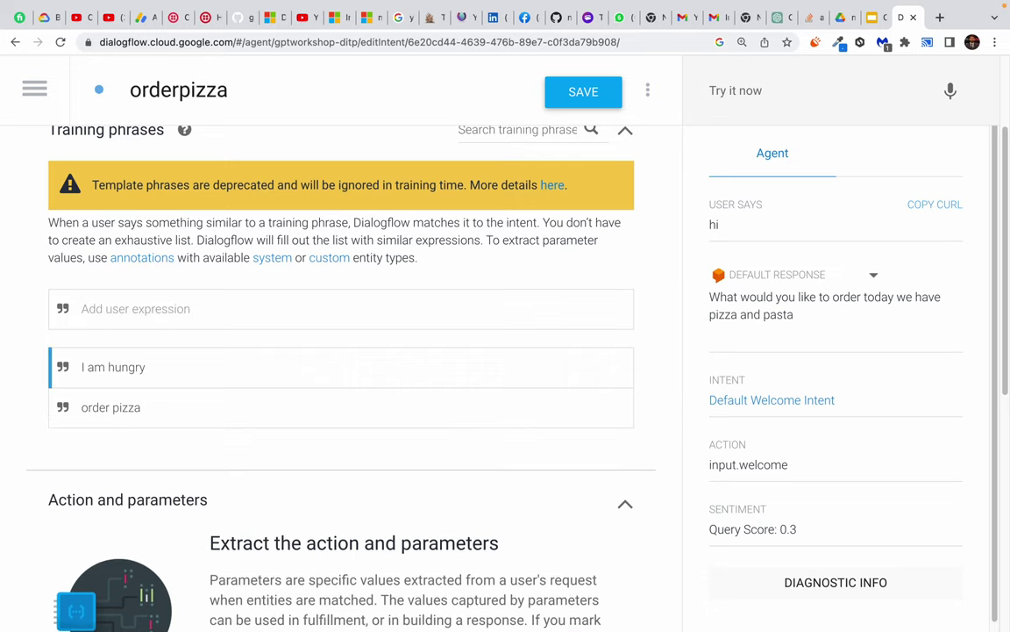
# Add the training phrase 'give me pizza' and save the orderpizza intent
pyautogui.write('give m')
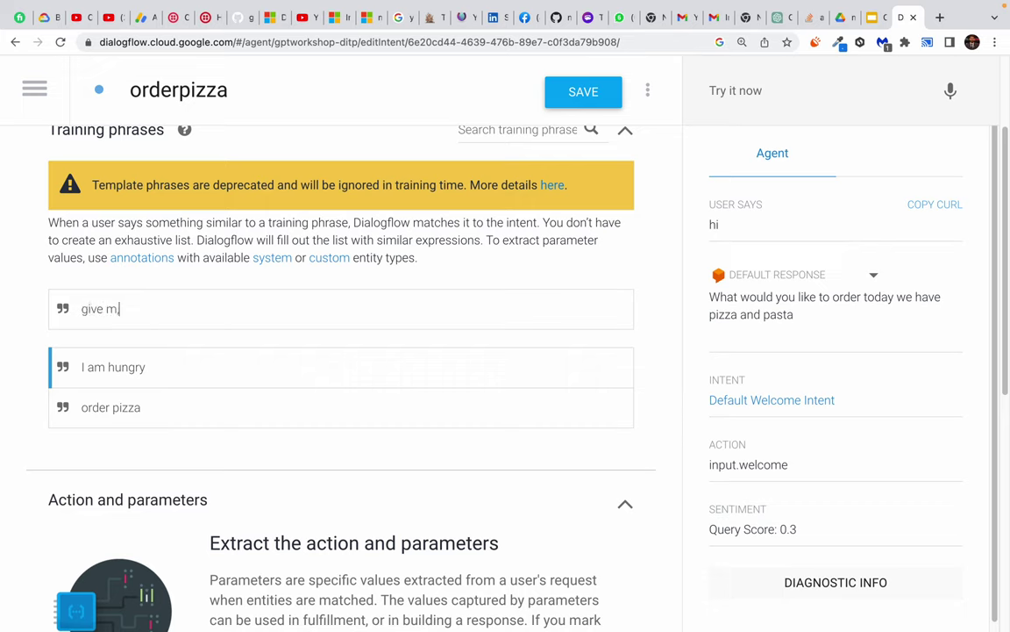
pyautogui.write('e pizza')
pyautogui.press('Return')
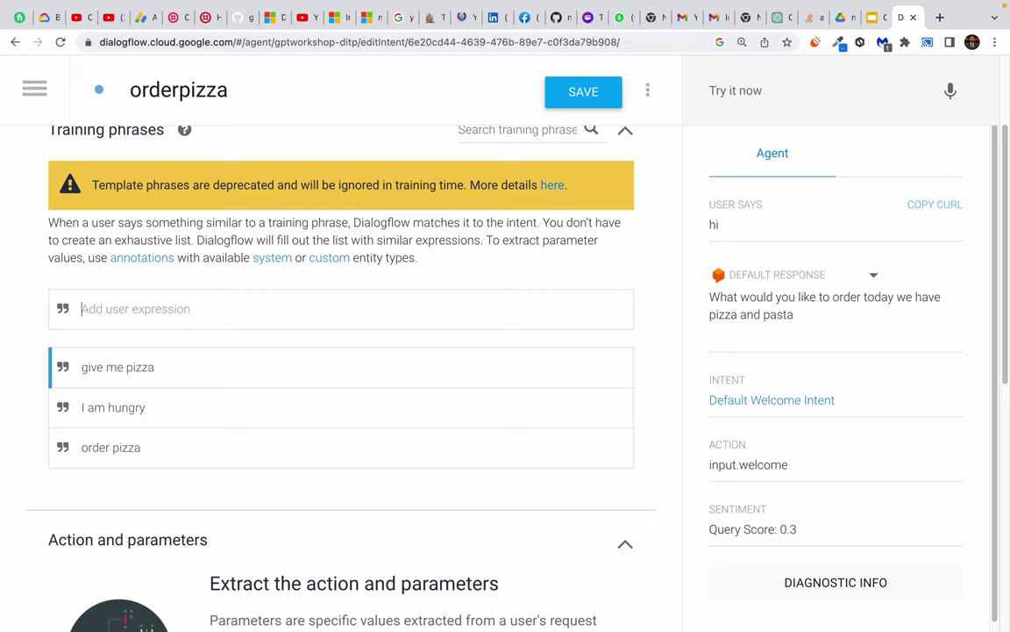
pyautogui.click(582, 92)
# Review the required-parameter explanation and dismiss the entity list without annotating
pyautogui.scroll(-3, 651, 392)
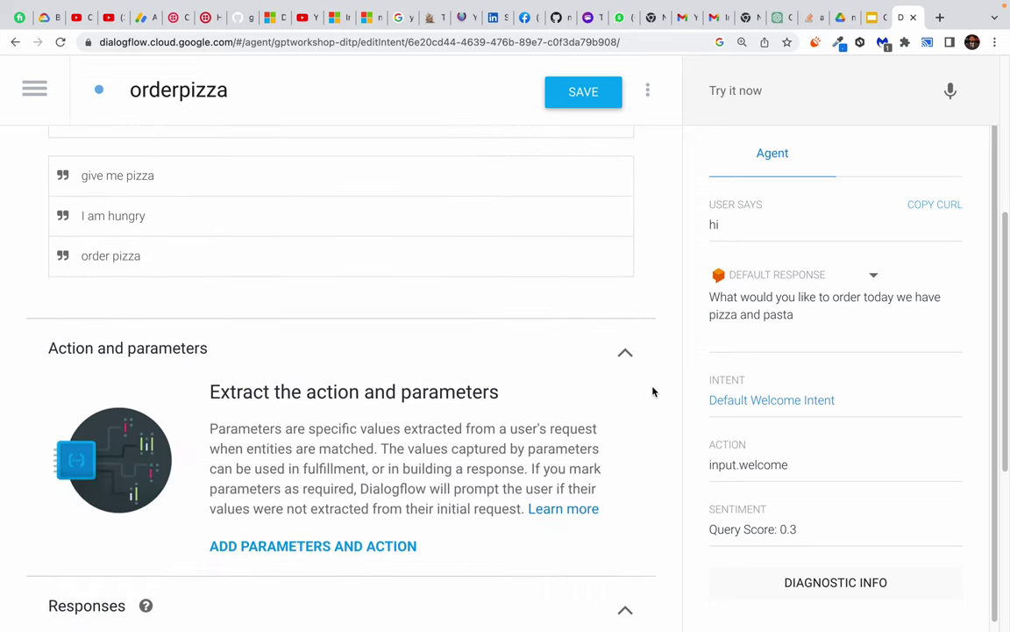
pyautogui.scroll(-2, 652, 392)
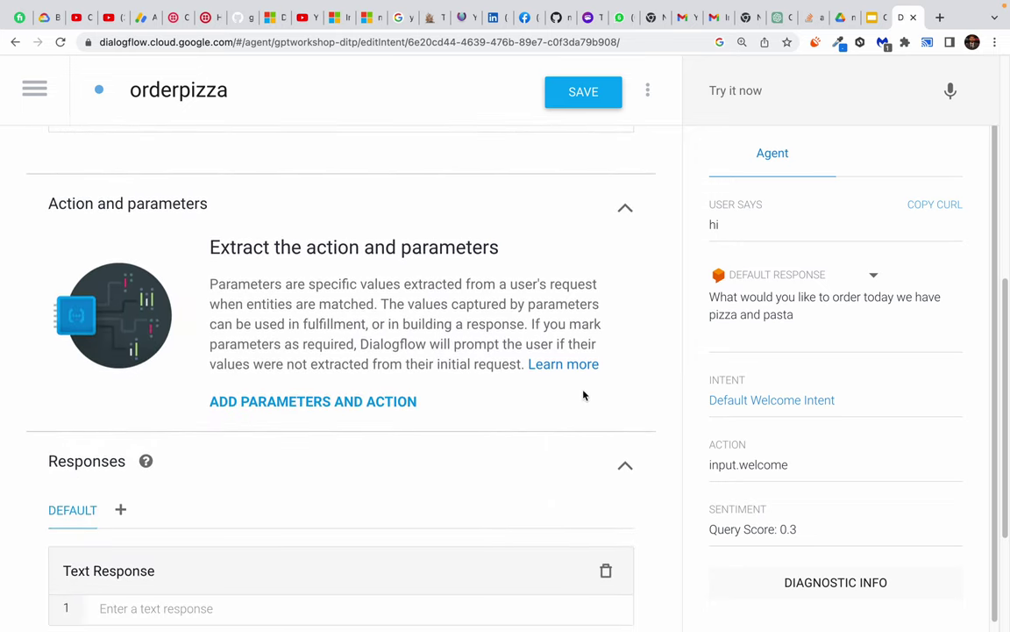
pyautogui.moveTo(484, 284); pyautogui.dragTo(553, 323)
pyautogui.click(564, 328)
pyautogui.scroll(-3, 587, 419)
pyautogui.scroll(5, 586, 419)
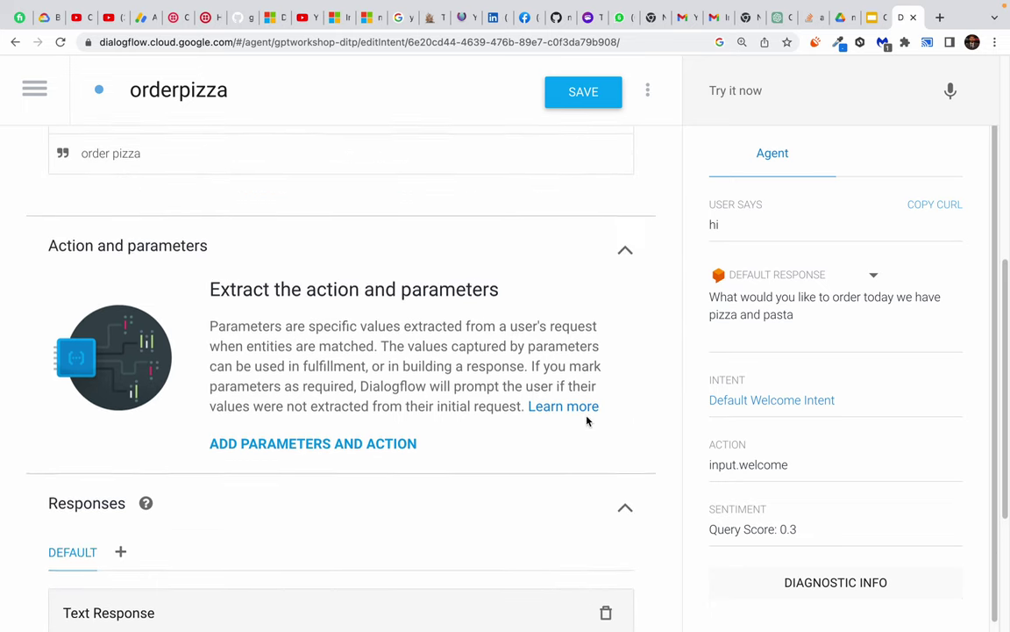
pyautogui.scroll(2, 587, 419)
pyautogui.moveTo(86, 364); pyautogui.dragTo(167, 373)
pyautogui.click(9, 434)
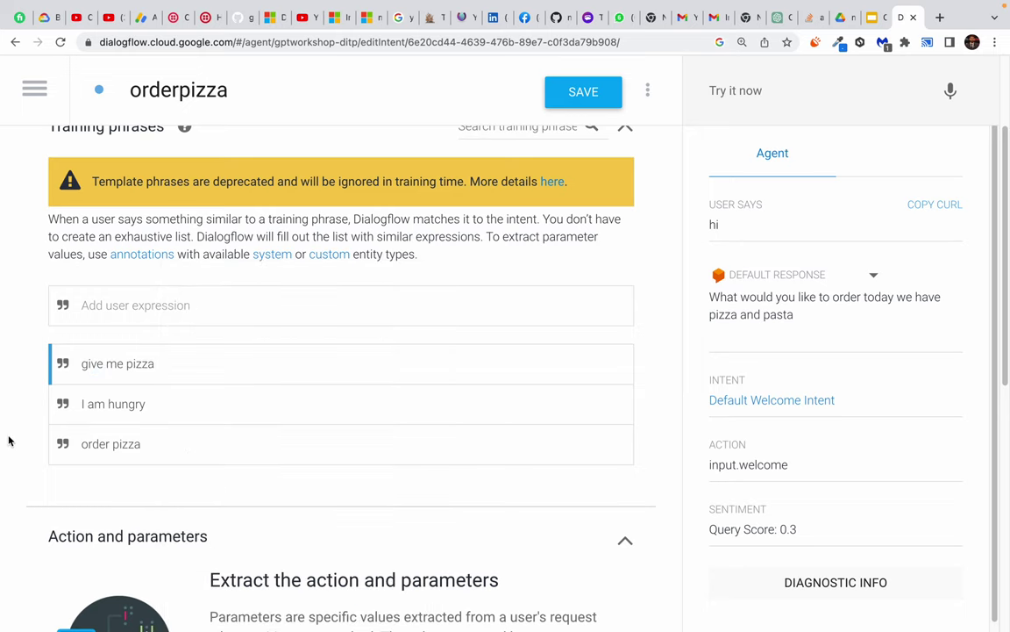
pyautogui.scroll(-6, 15, 483)
# Add the text response 'here is your pizza' to orderpizza and save the intent
pyautogui.click(135, 408)
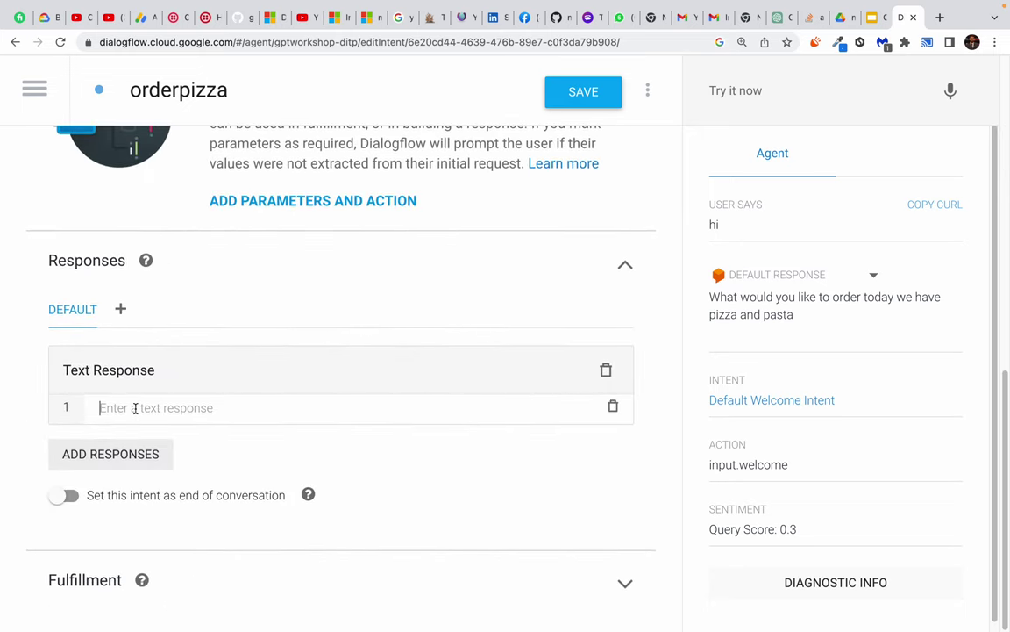
pyautogui.write('here is your')
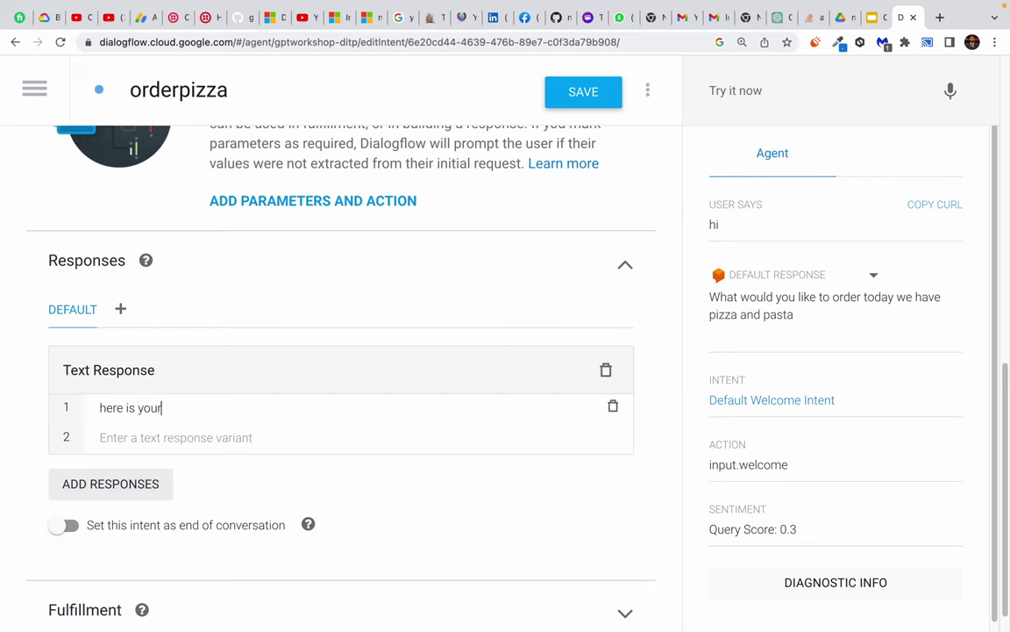
pyautogui.write(' pizza')
pyautogui.press('Return')
pyautogui.click(584, 98)
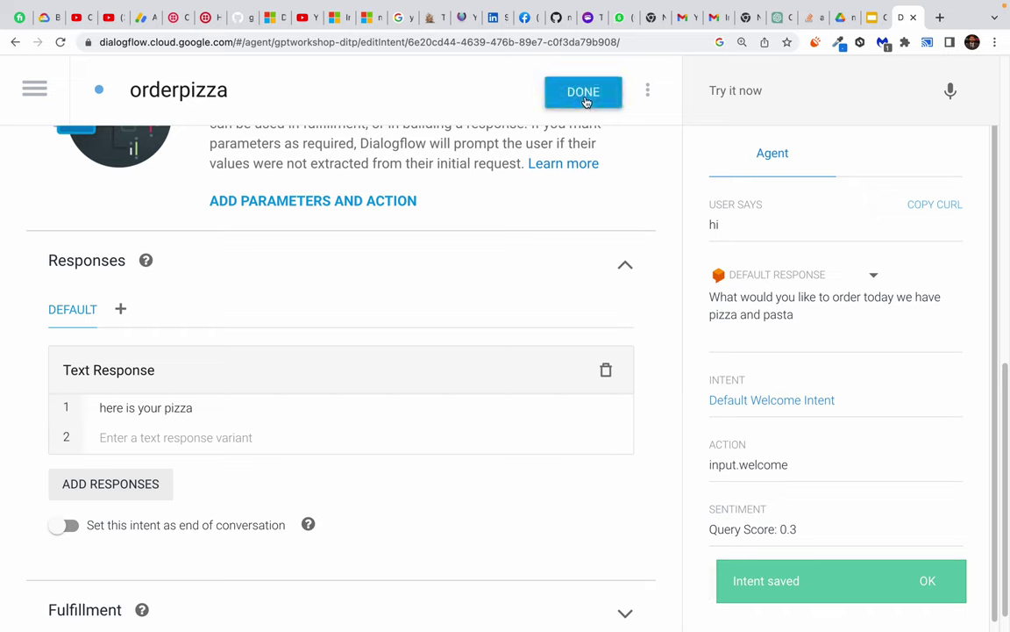
pyautogui.click(771, 92)
# Test 'order pizza', note the fallback reply, and save orderpizza again
pyautogui.write('order pizza')
pyautogui.press('Return')
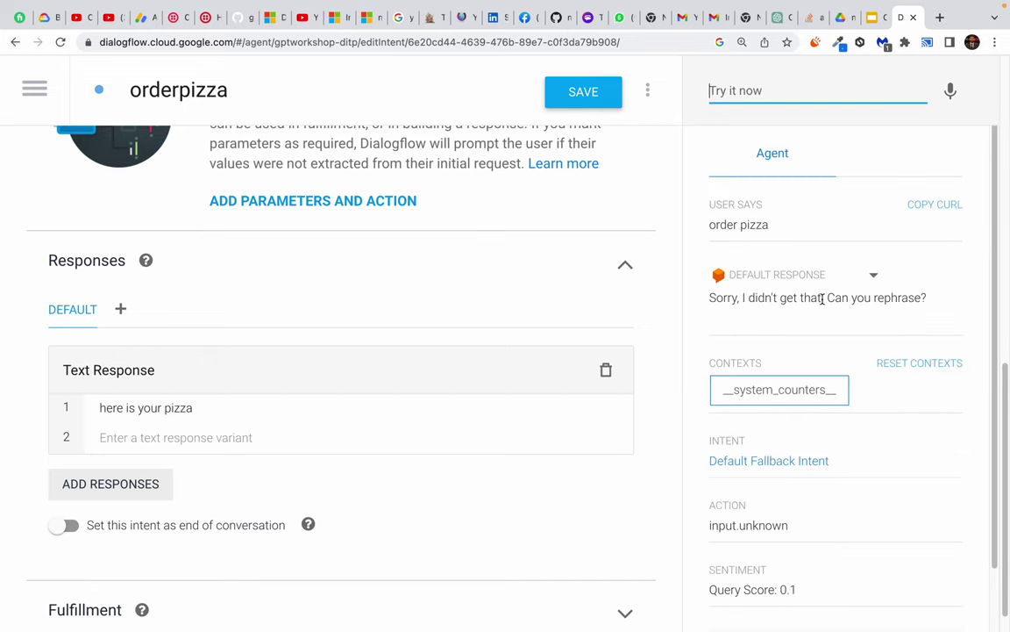
pyautogui.tripleClick(832, 298)
pyautogui.click(753, 95)
pyautogui.click(27, 86)
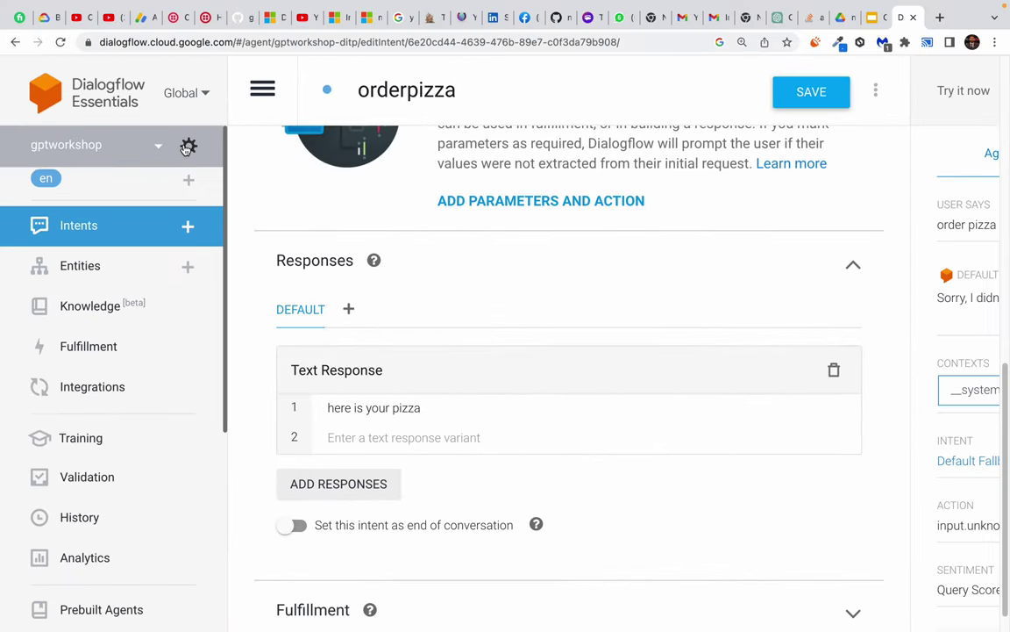
pyautogui.click(780, 104)
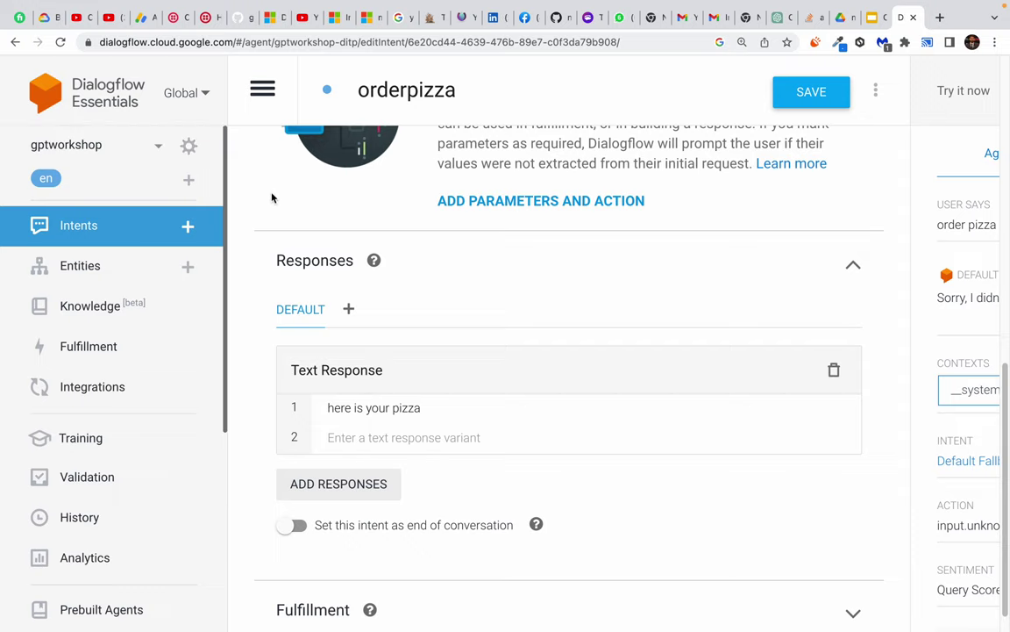
# Retrain the gptworkshop agent from its settings and return to the Intents list
pyautogui.click(189, 146)
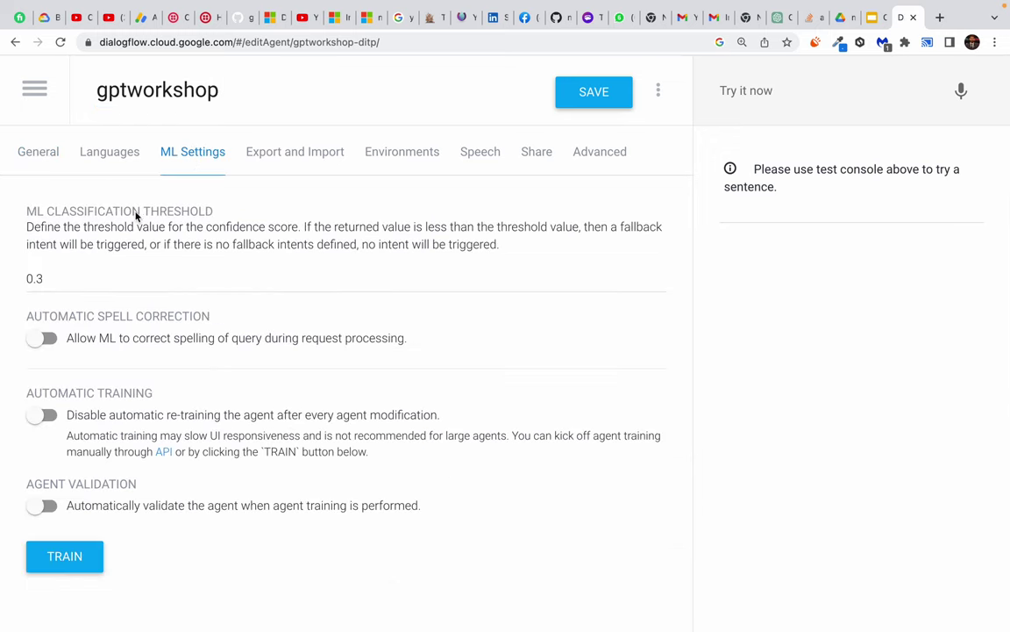
pyautogui.click(76, 556)
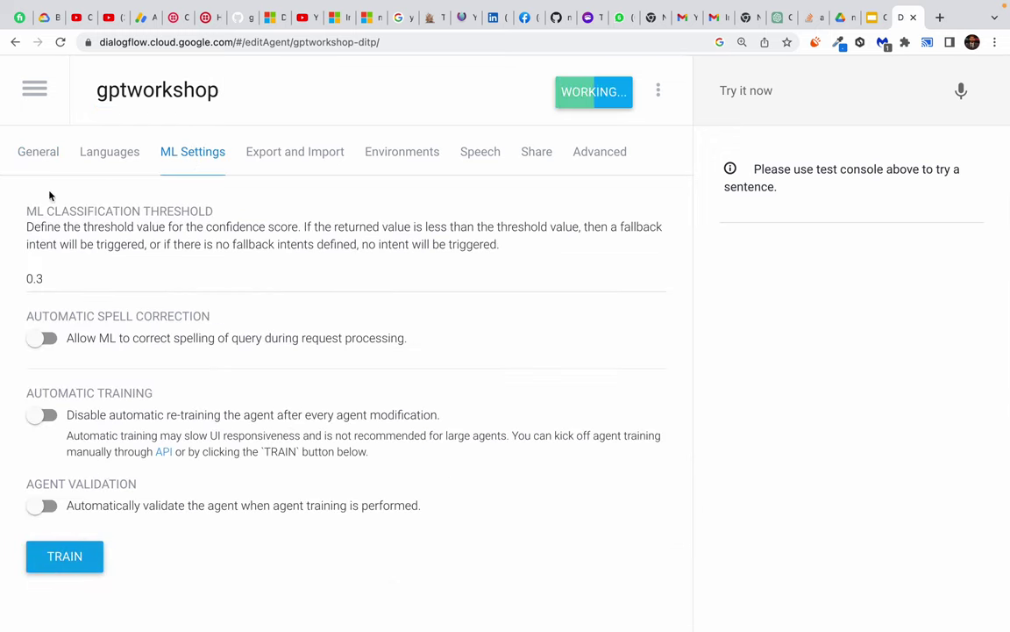
pyautogui.click(35, 91)
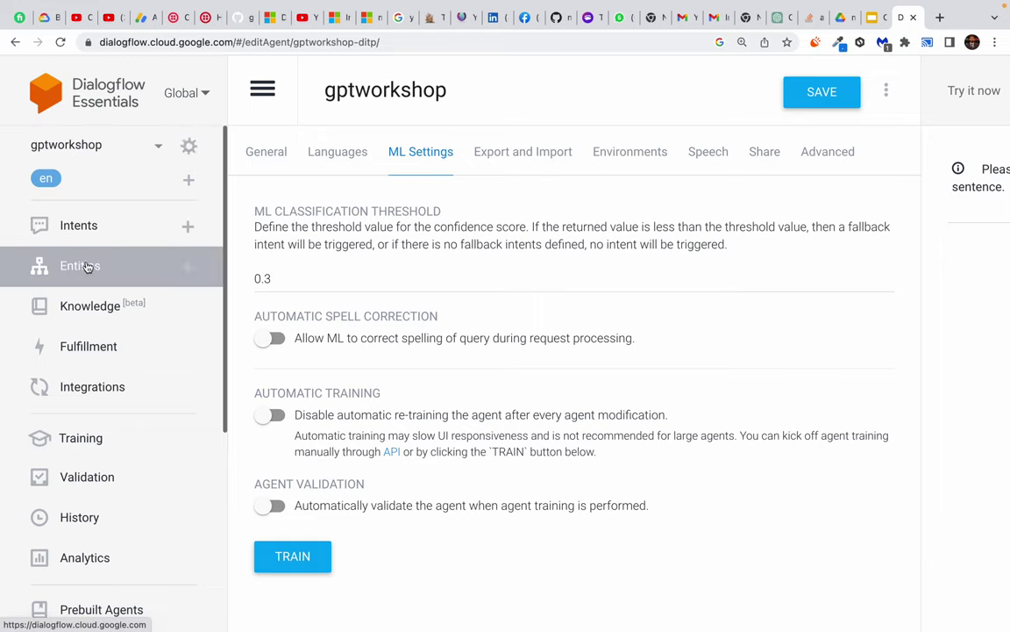
pyautogui.click(79, 227)
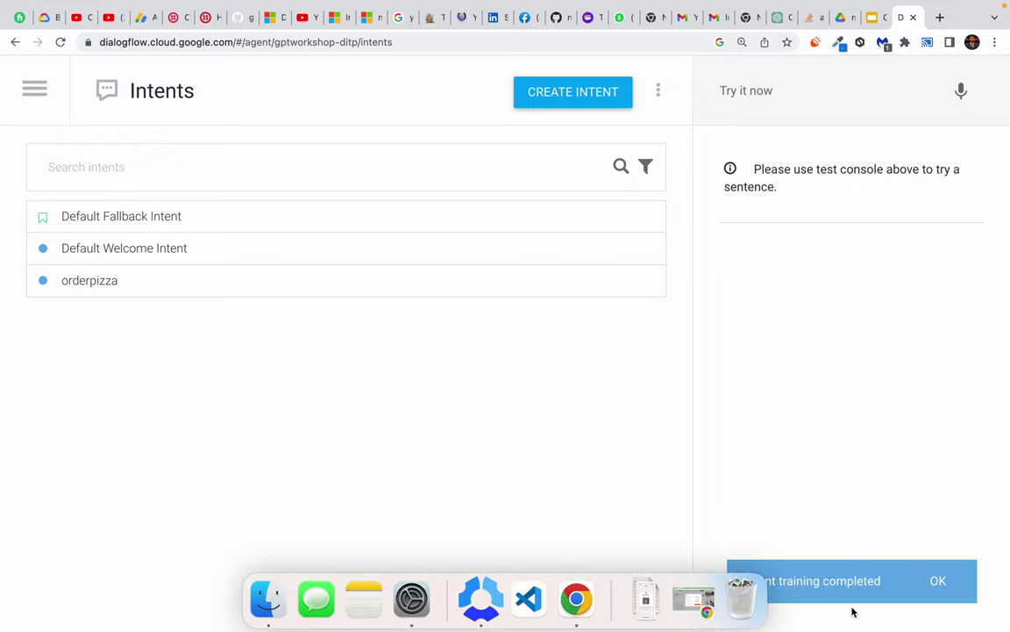
pyautogui.click(765, 93)
# Retest 'order pizza', which still matches the fallback, and open orderpizza
pyautogui.write('or')
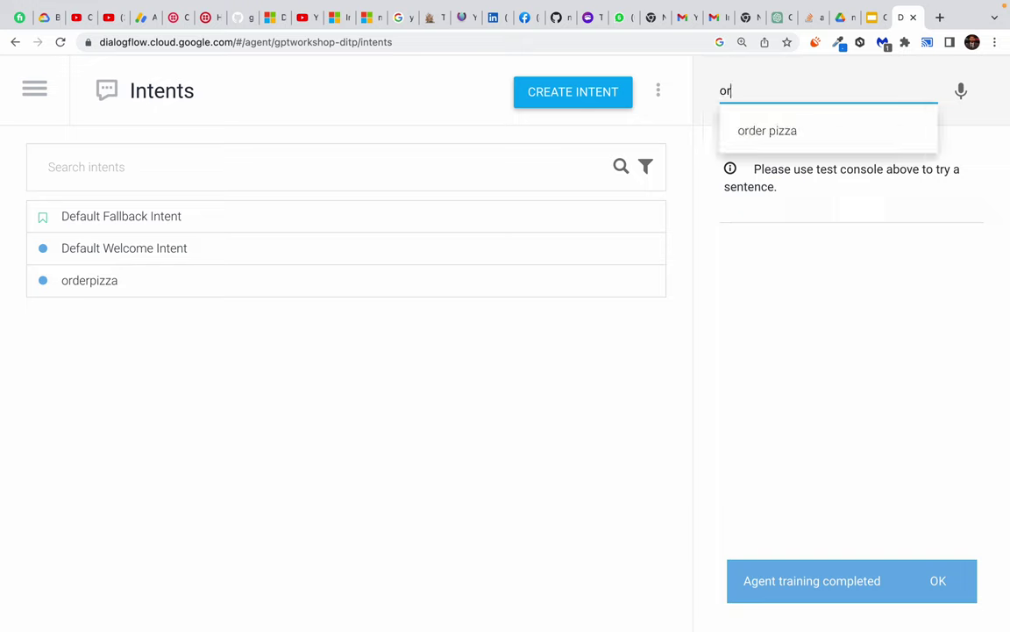
pyautogui.write('der pizza')
pyautogui.press('Return')
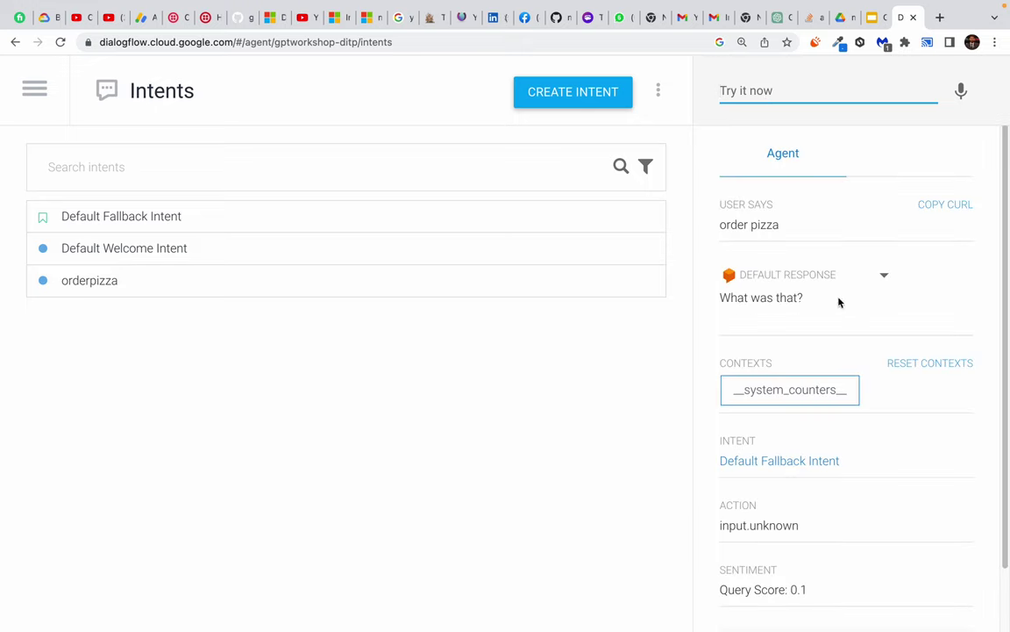
pyautogui.click(104, 284)
pyautogui.scroll(-3, 171, 452)
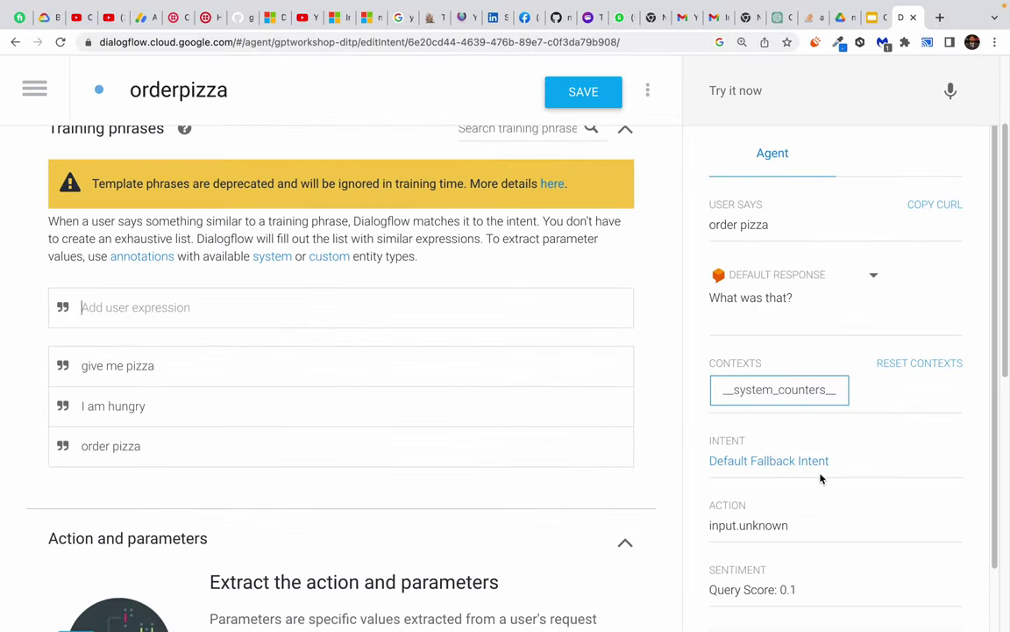
pyautogui.scroll(-1, 822, 478)
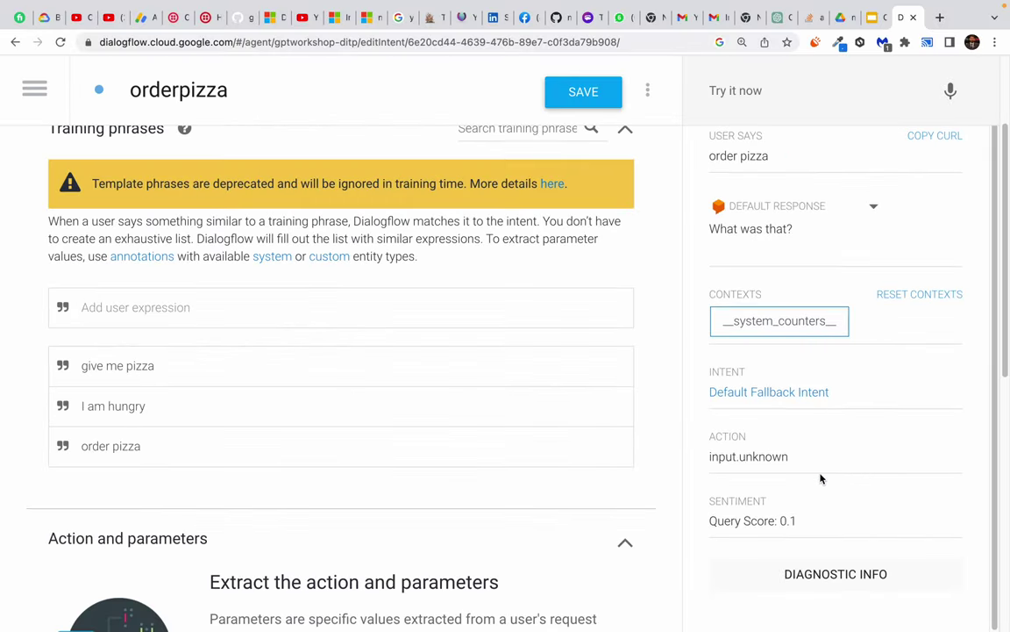
pyautogui.click(113, 450)
pyautogui.moveTo(115, 451); pyautogui.dragTo(88, 452)
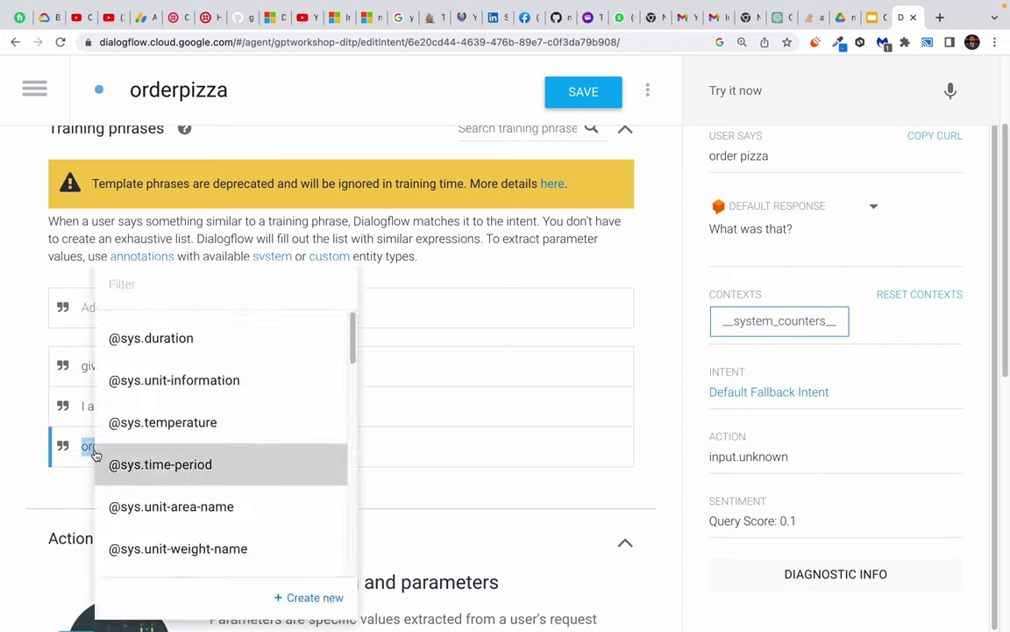
pyautogui.click(93, 462)
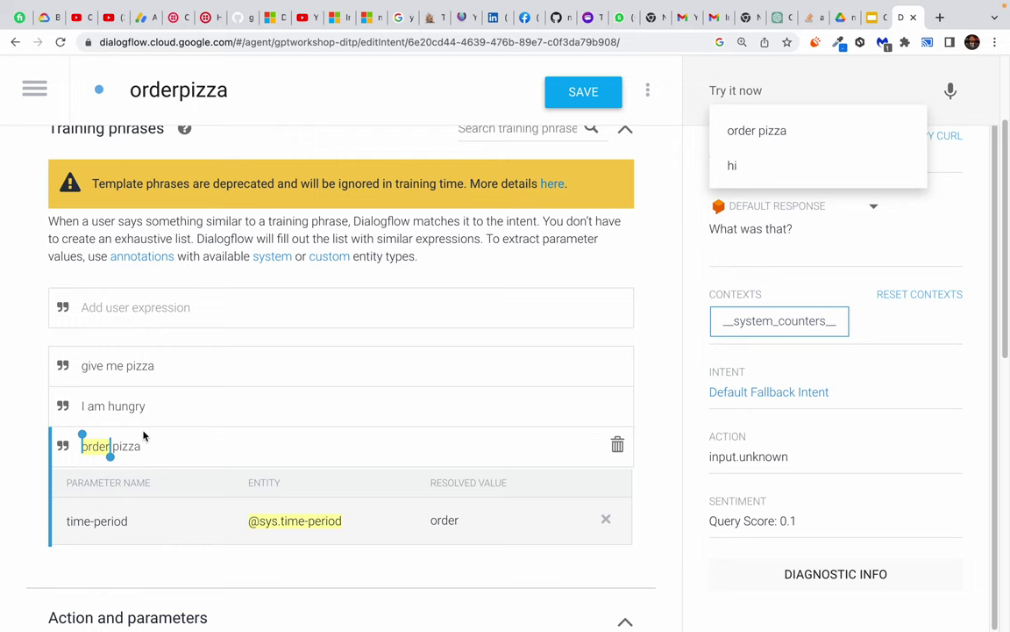
pyautogui.click(606, 519)
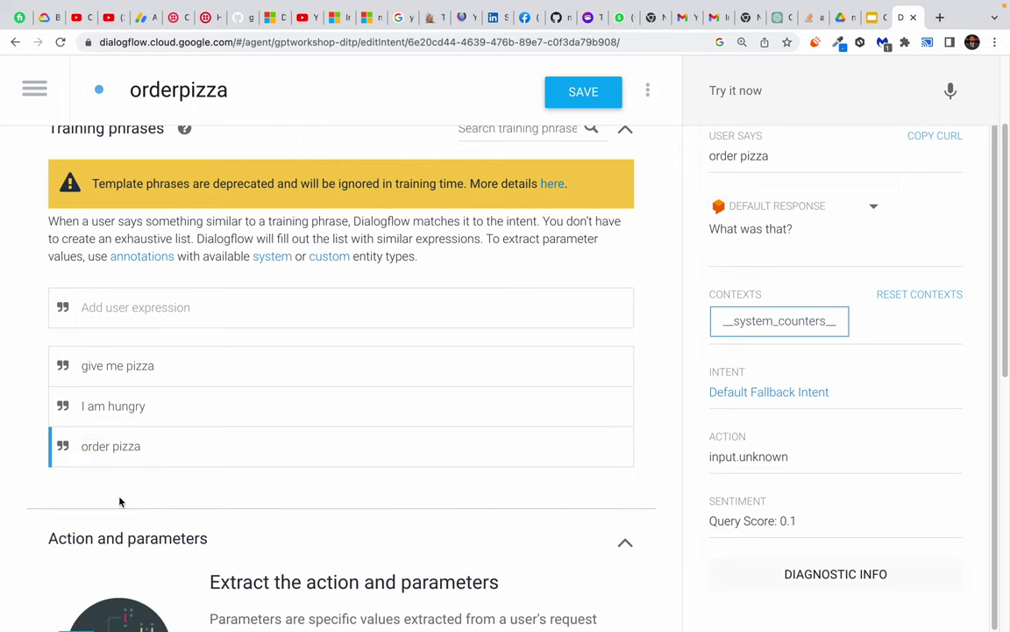
pyautogui.click(566, 95)
pyautogui.scroll(3, 388, 228)
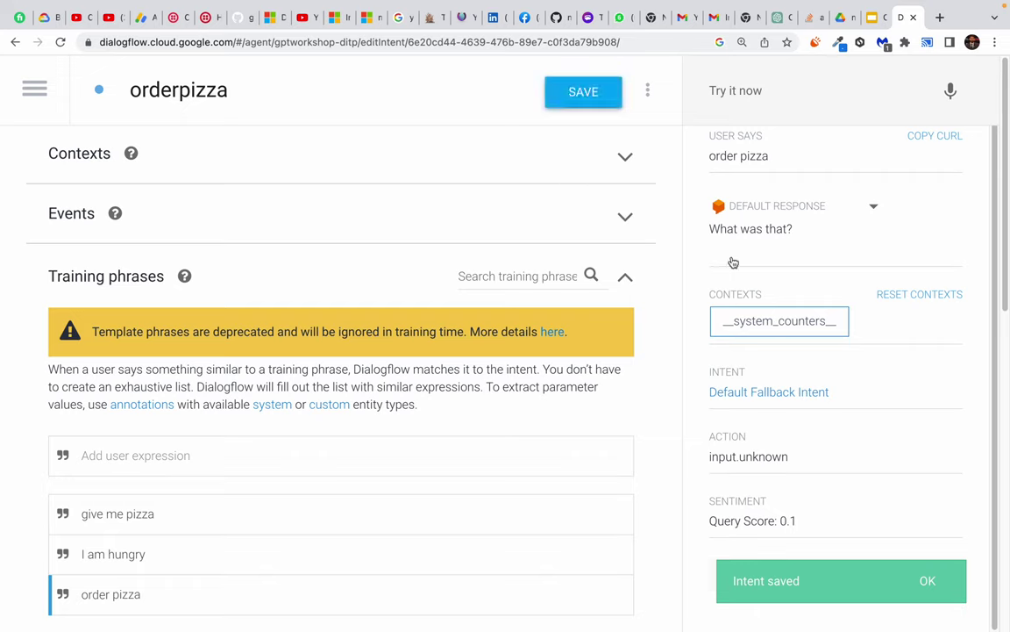
# Send the test 'I would like to have pizaza' and confirm the 'here is your pizza' reply
pyautogui.click(740, 91)
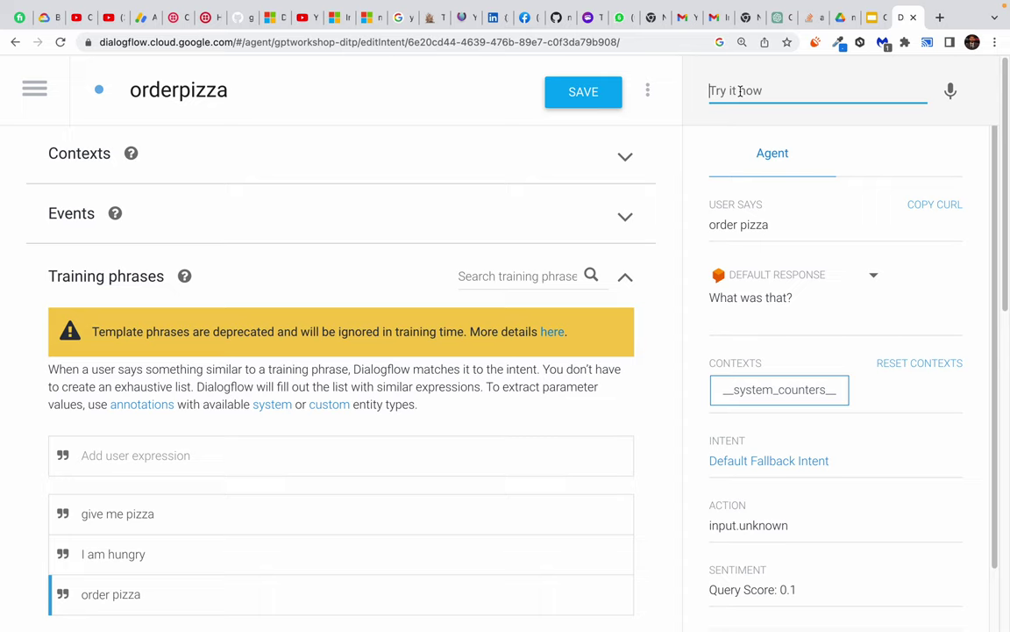
pyautogui.write('I would like to have ')
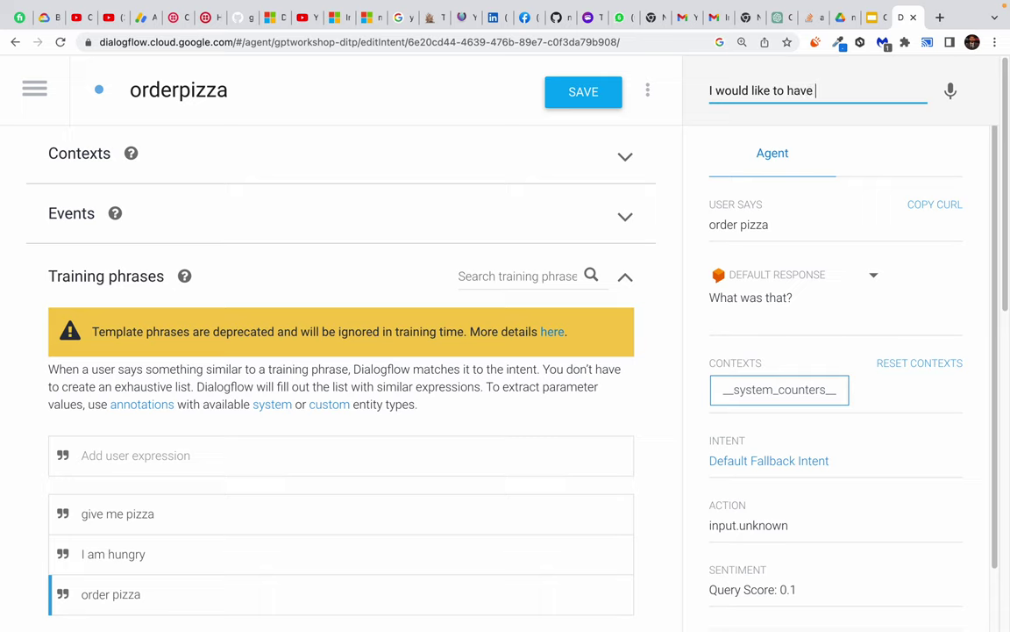
pyautogui.write('piza')
pyautogui.write('za')
pyautogui.press('Return')
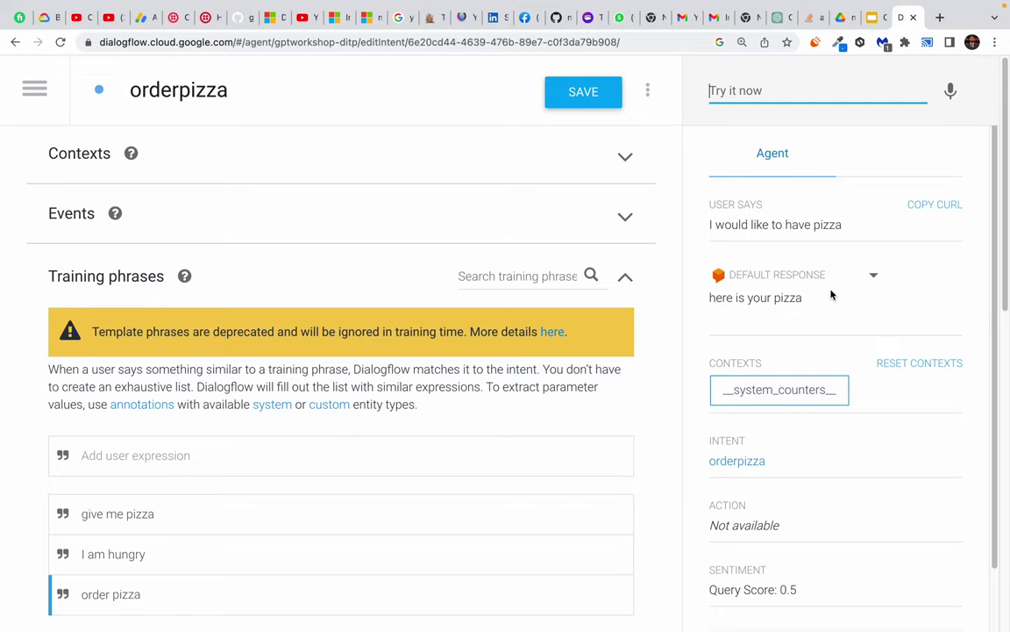
pyautogui.press('Down')
pyautogui.click(473, 343)
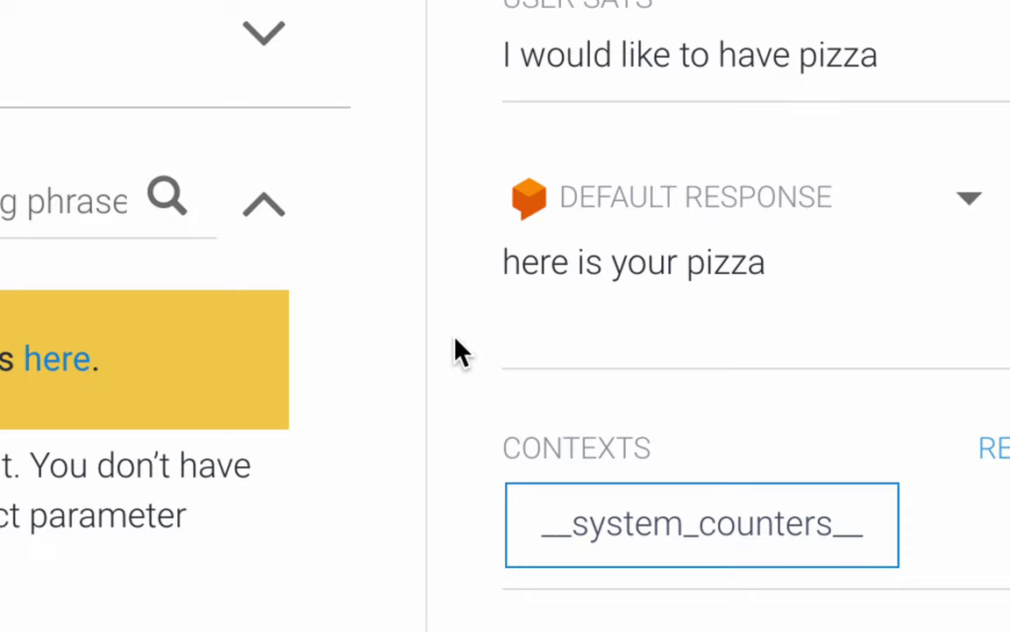
pyautogui.moveTo(552, 266); pyautogui.dragTo(774, 265)
pyautogui.click(773, 267)
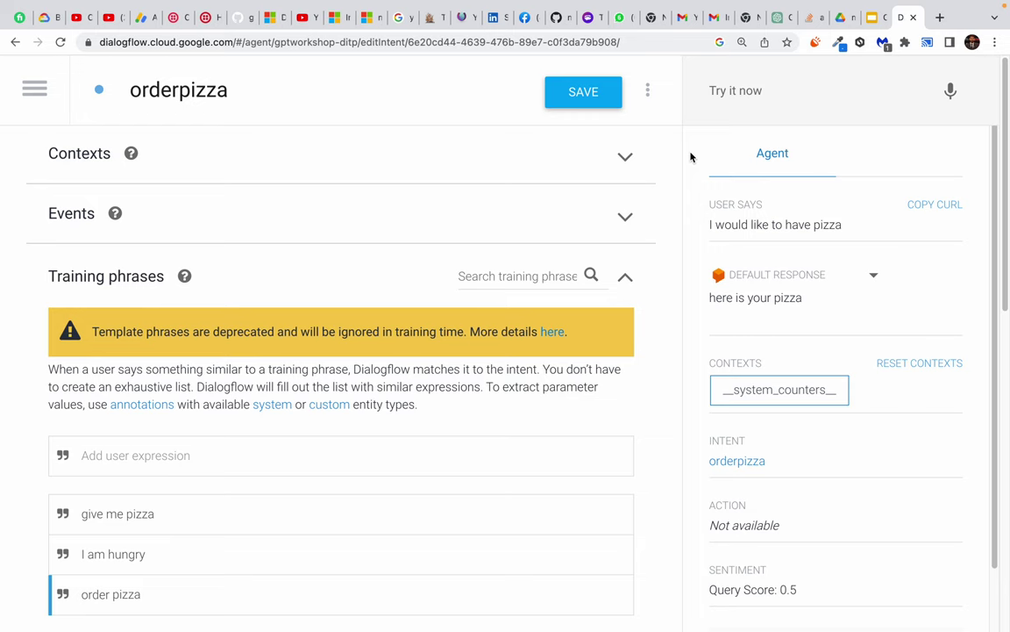
# Add 'I want 2 pizza' as a training phrase of orderpizza
pyautogui.scroll(-3, 29, 379)
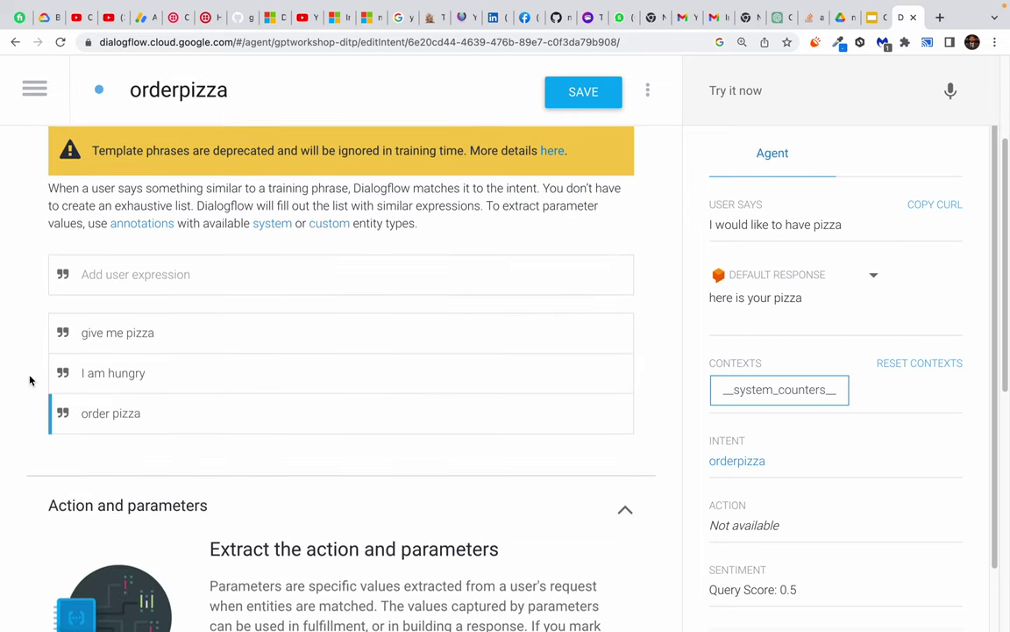
pyautogui.click(129, 316)
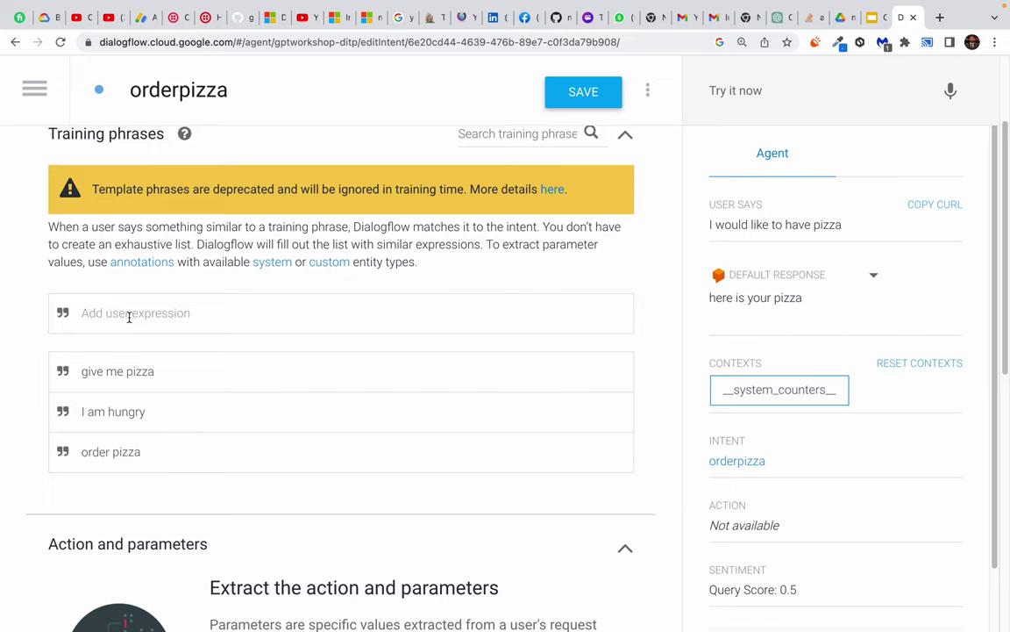
pyautogui.write('I want 2 pizza')
pyautogui.press('Return')
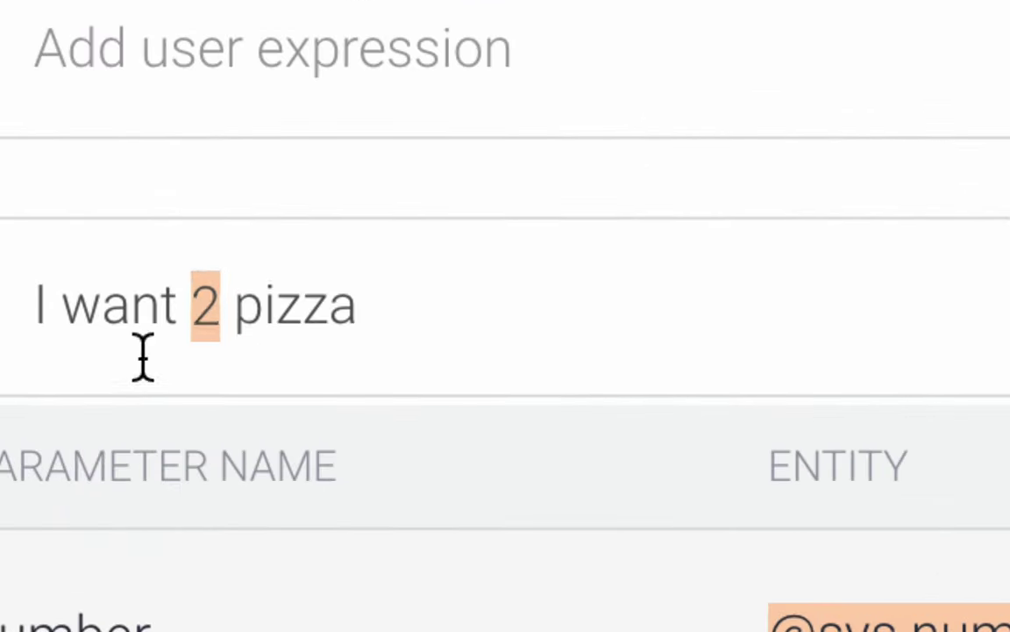
pyautogui.doubleClick(119, 372)
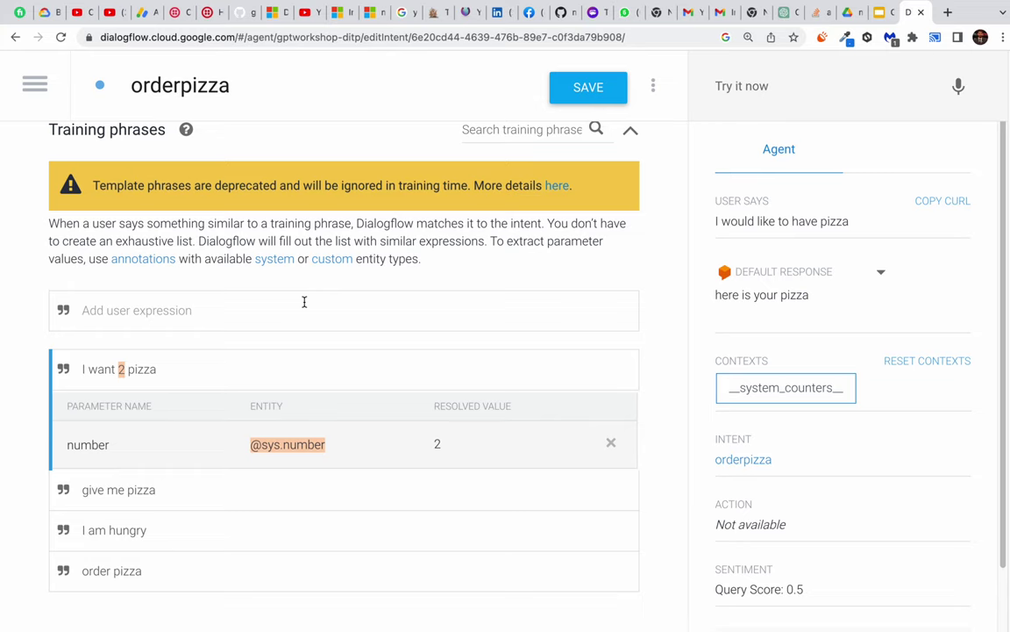
pyautogui.scroll(-2, 194, 474)
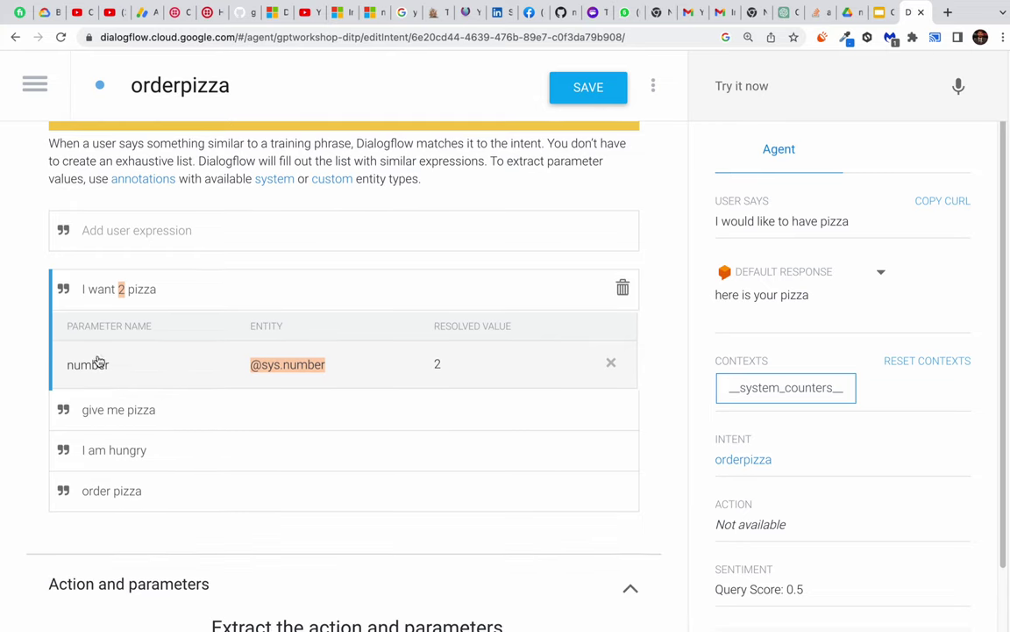
pyautogui.doubleClick(94, 370)
pyautogui.click(28, 332)
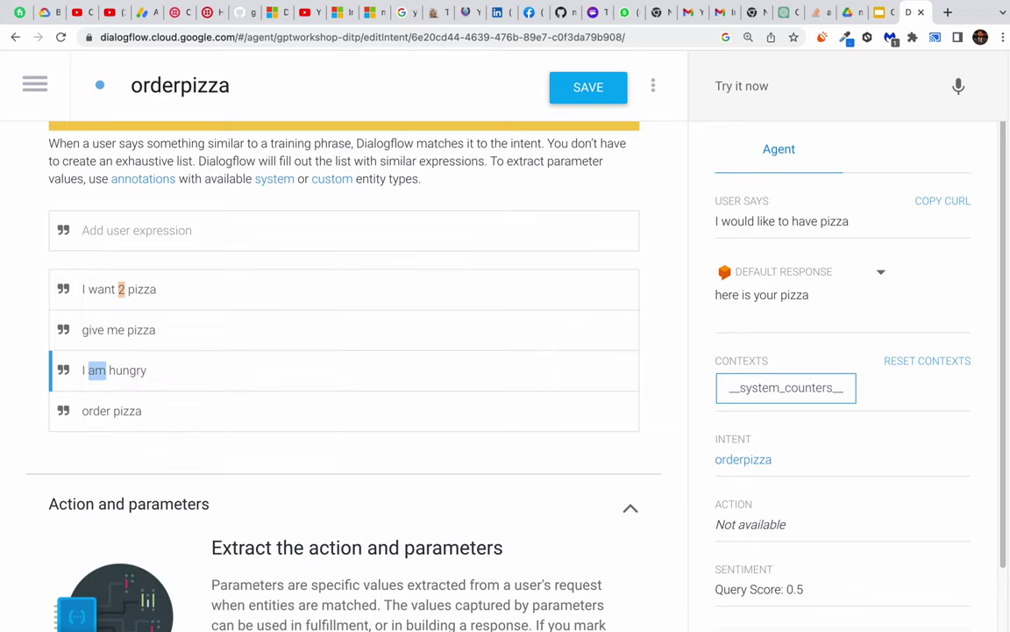
pyautogui.click(125, 296)
pyautogui.doubleClick(88, 366)
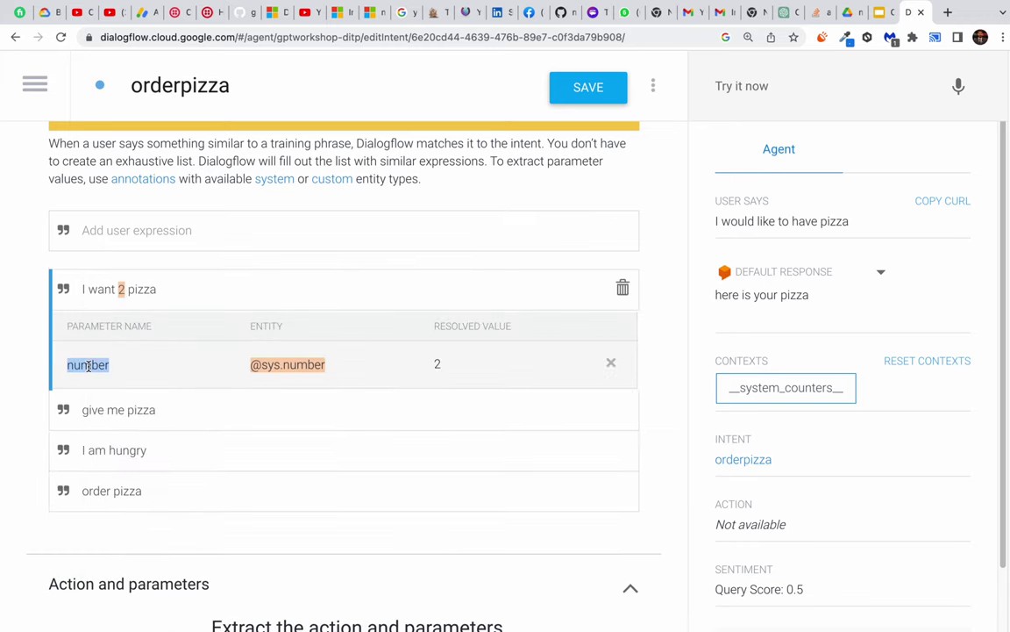
pyautogui.write('qty')
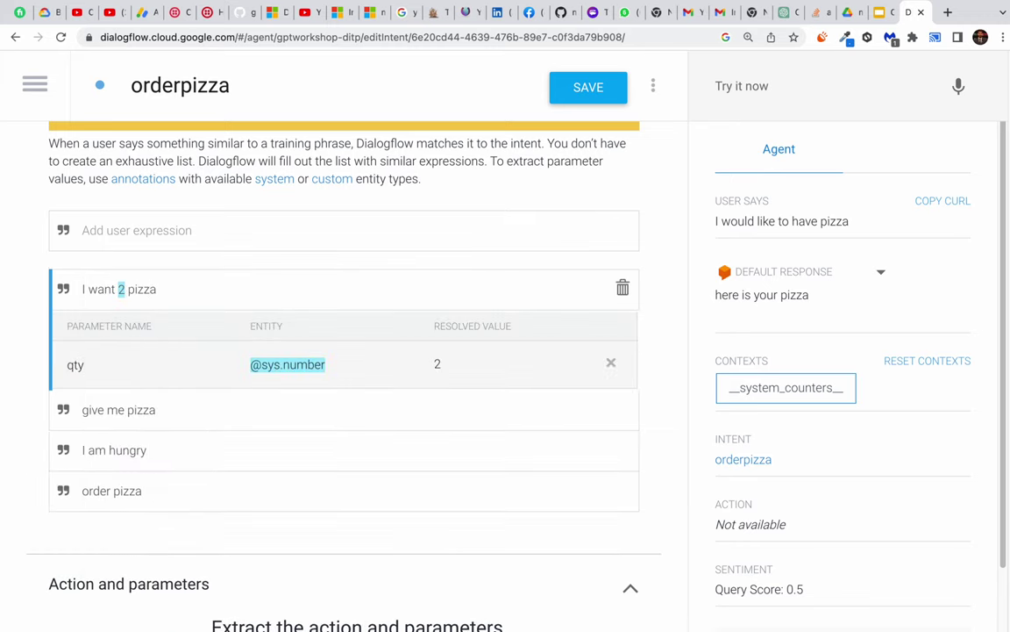
pyautogui.scroll(-5, 27, 429)
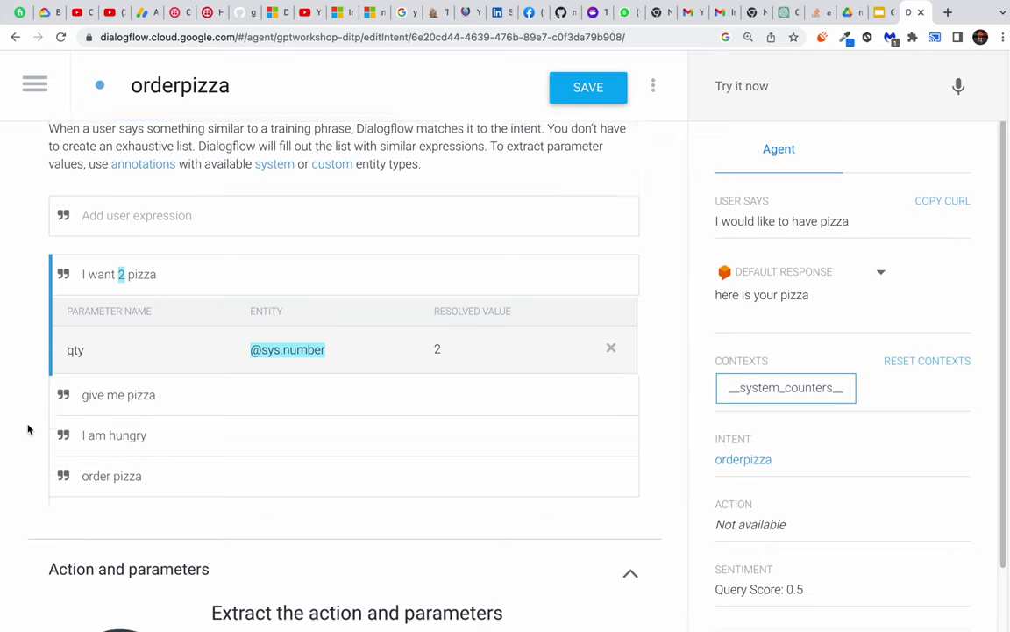
# Retype the word 'is' in the 'here is your pizza' response
pyautogui.click(218, 443)
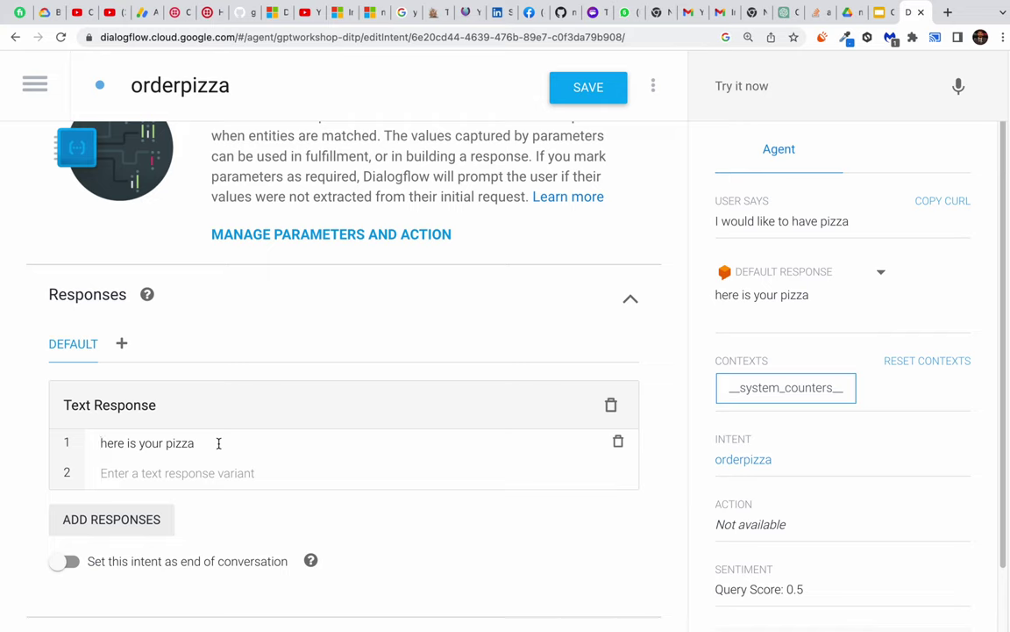
pyautogui.doubleClick(129, 443)
pyautogui.press('BackSpace')
pyautogui.write('is')
# Insert $qty after 'your' so the response reads 'here is your $qty pizza', and save
pyautogui.click(190, 443)
pyautogui.click(163, 443)
pyautogui.write('$')
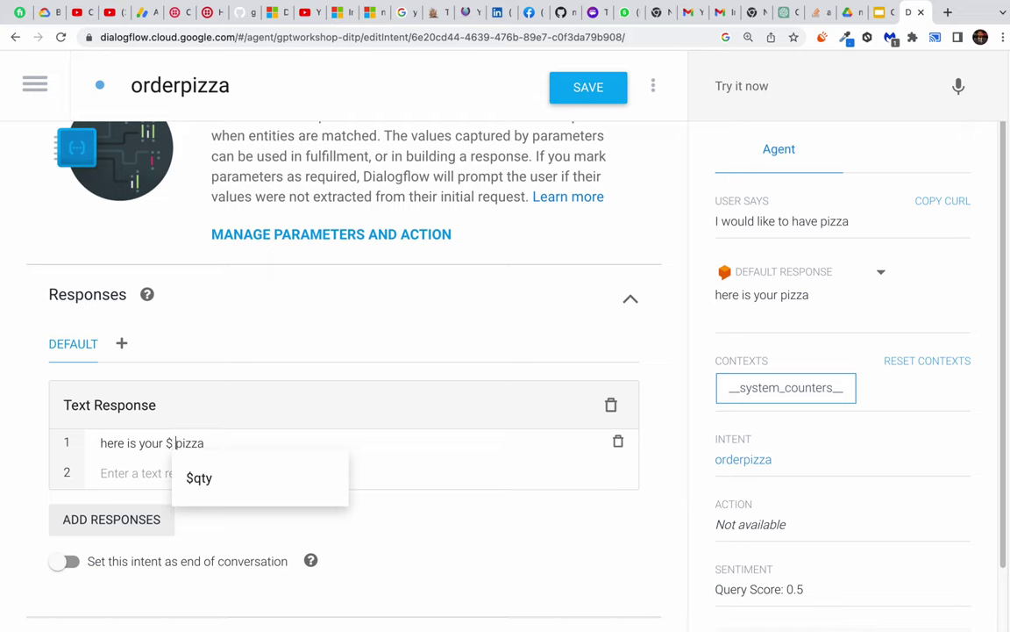
pyautogui.click(206, 443)
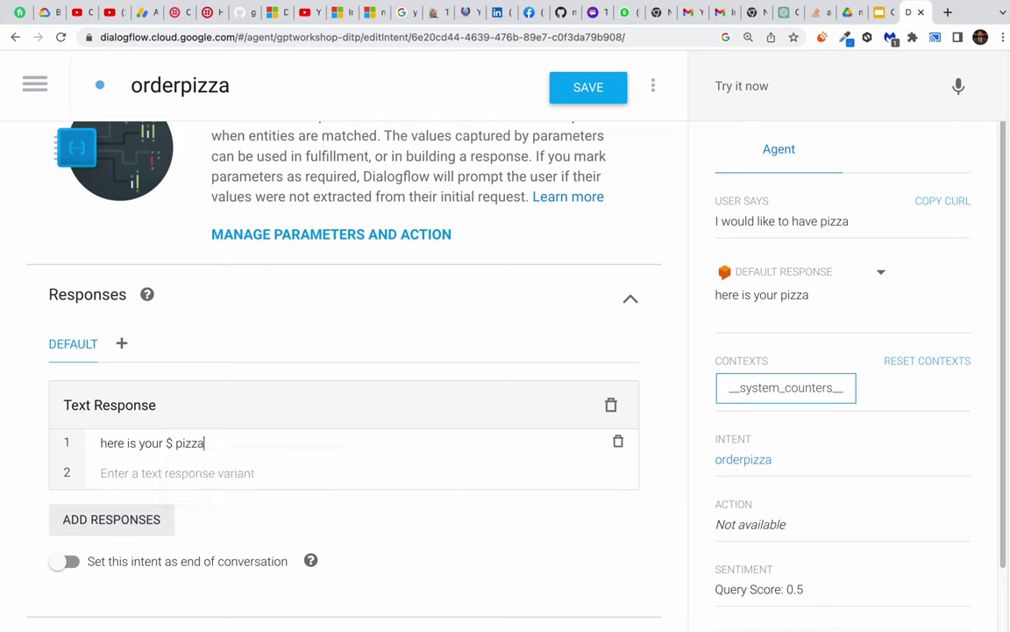
pyautogui.click(169, 443)
pyautogui.write('qty')
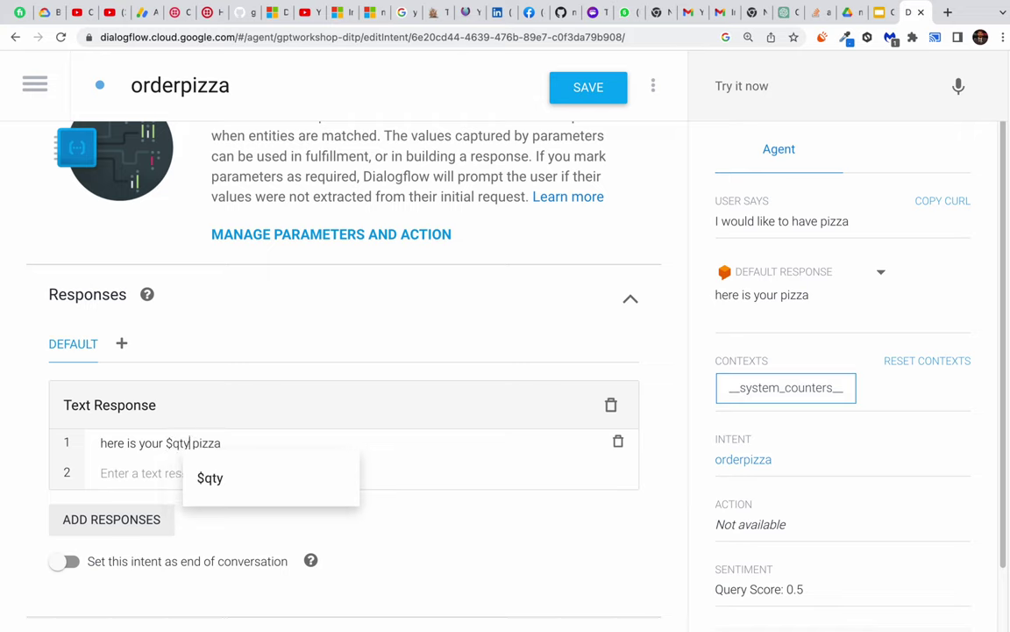
pyautogui.click(221, 443)
pyautogui.click(189, 446)
pyautogui.click(214, 481)
pyautogui.click(591, 86)
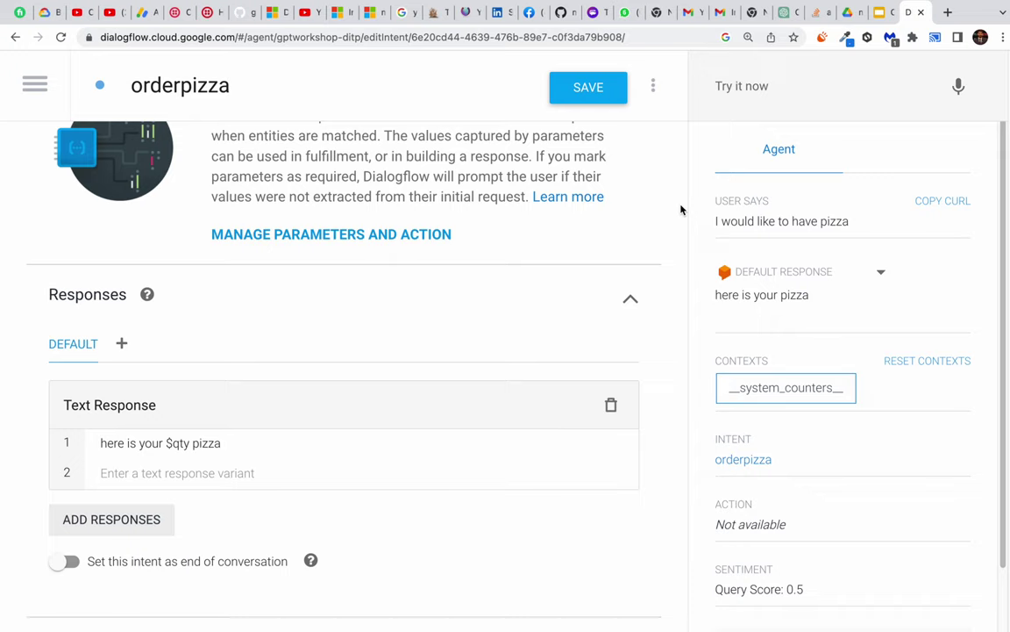
# Scroll through the orderpizza intent to review its phrases and parameters
pyautogui.scroll(2, 634, 282)
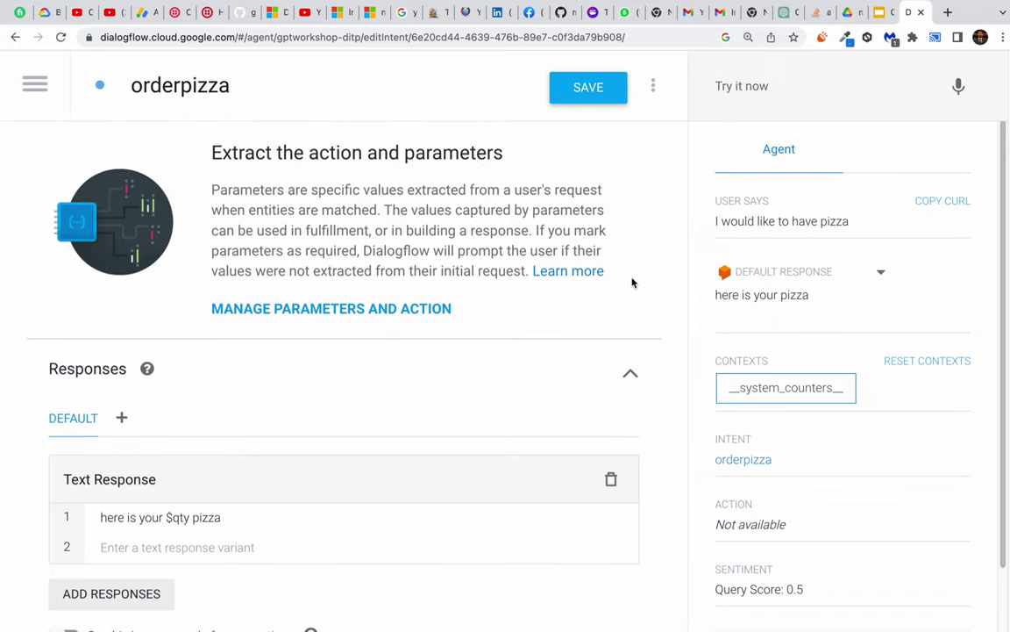
pyautogui.scroll(8, 633, 281)
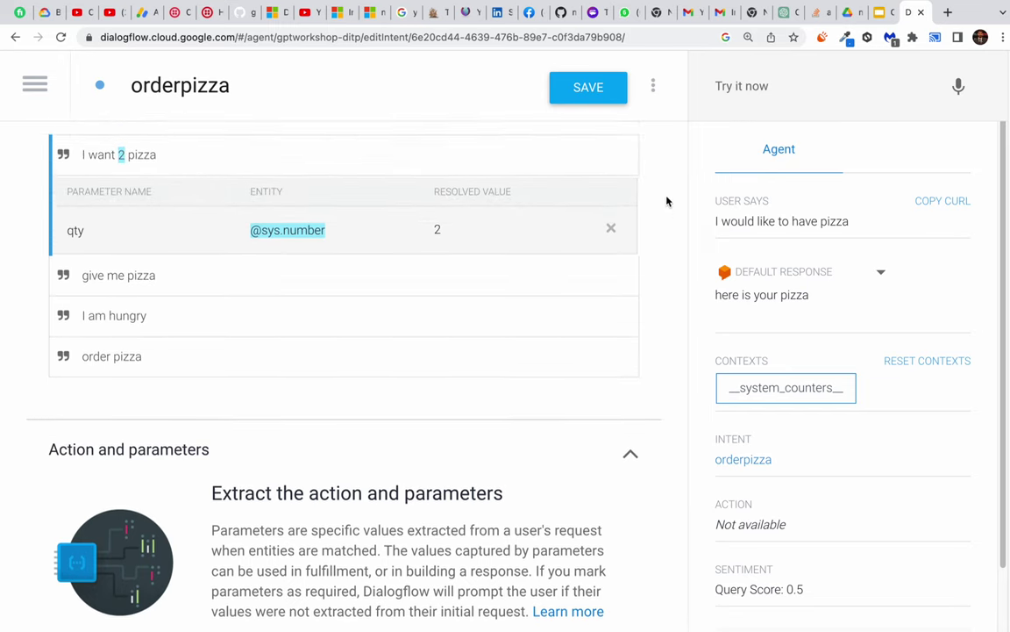
pyautogui.scroll(1, 666, 201)
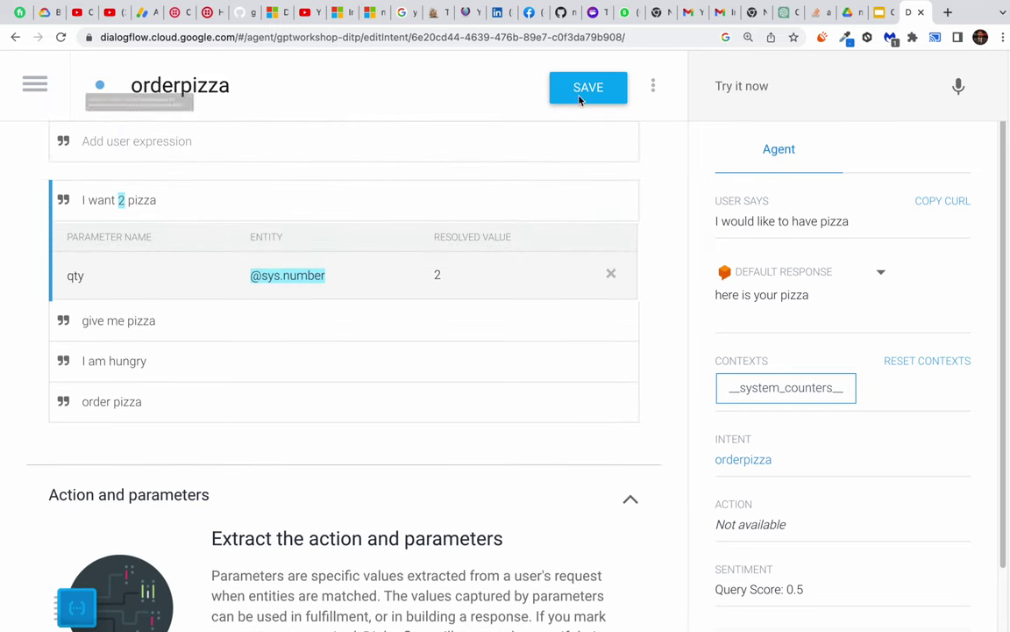
pyautogui.click(777, 85)
pyautogui.scroll(-3, 654, 388)
pyautogui.scroll(3, 654, 388)
pyautogui.moveTo(656, 4)
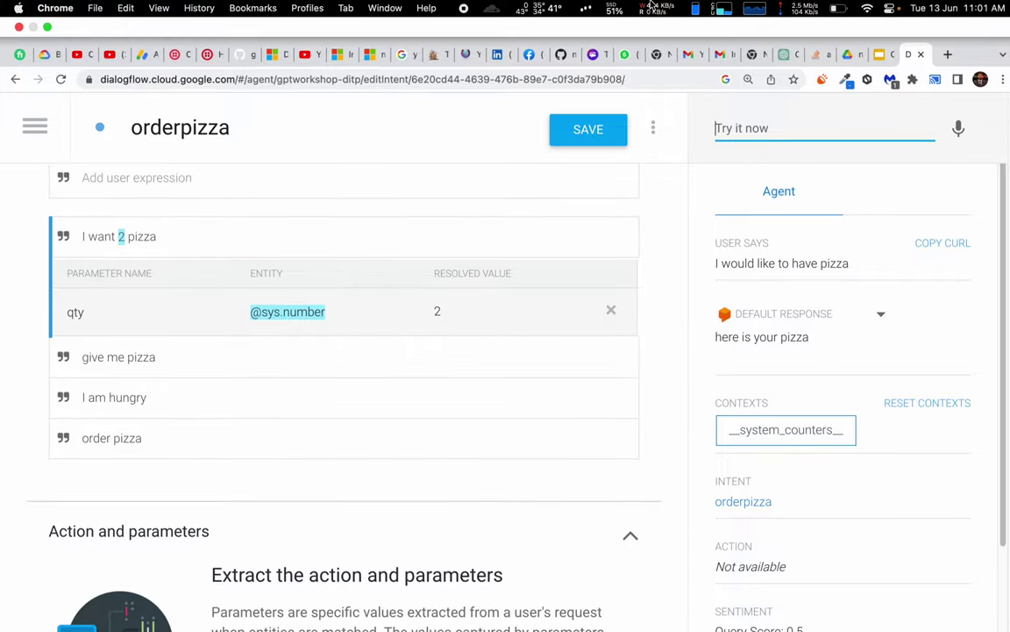
pyautogui.scroll(-5, 590, 388)
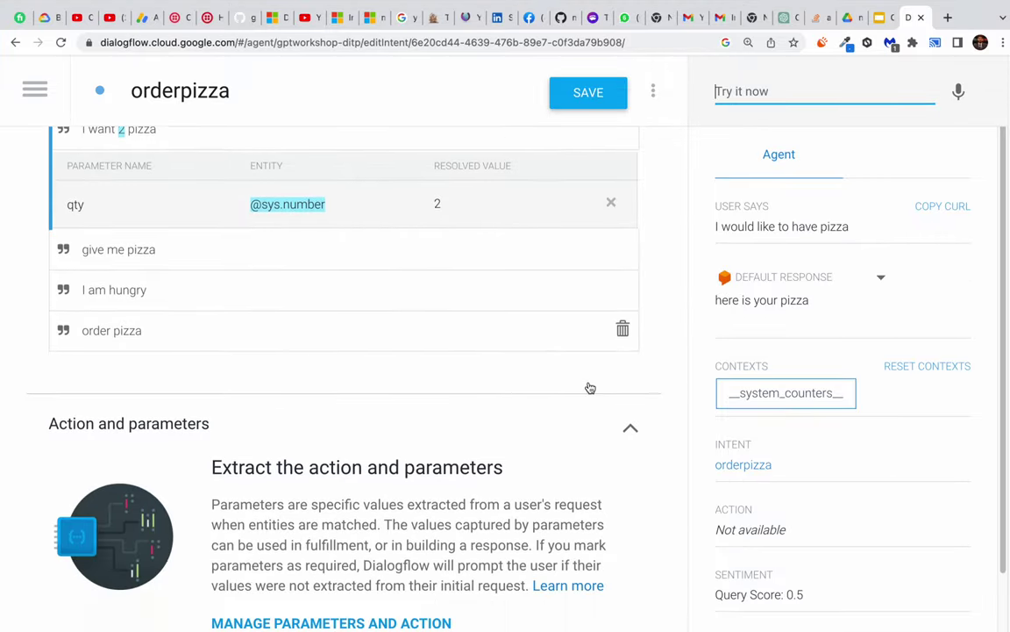
pyautogui.scroll(6, 589, 388)
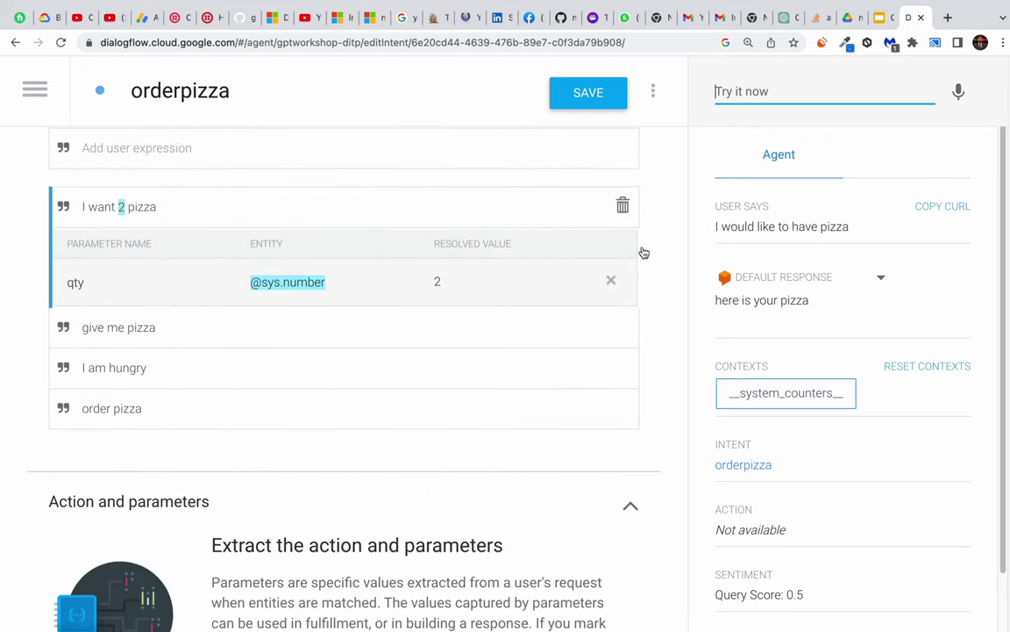
pyautogui.scroll(2, 665, 237)
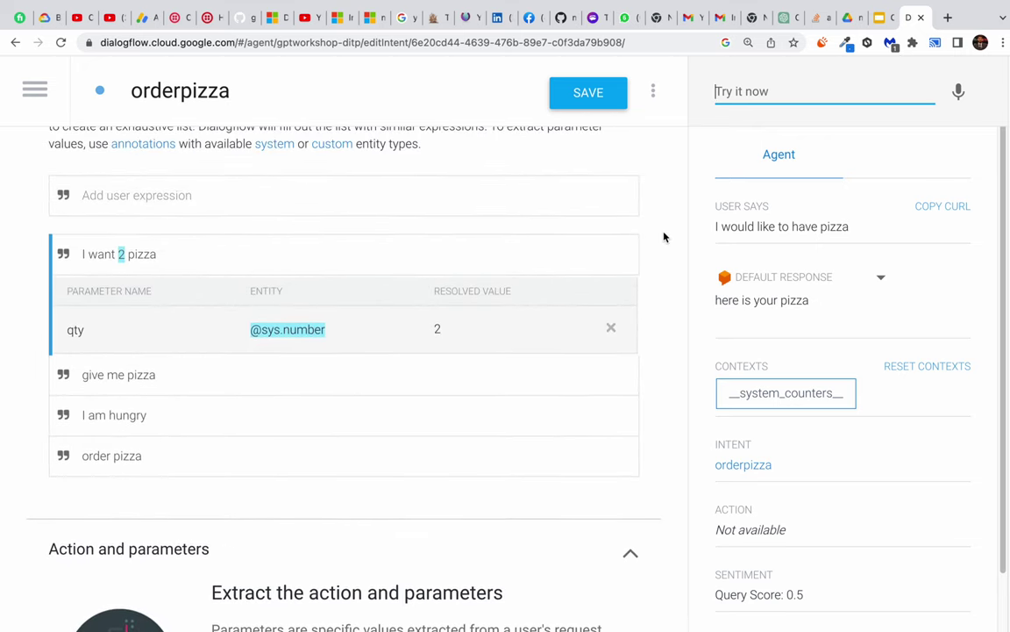
pyautogui.scroll(-2, 378, 447)
pyautogui.scroll(2, 378, 446)
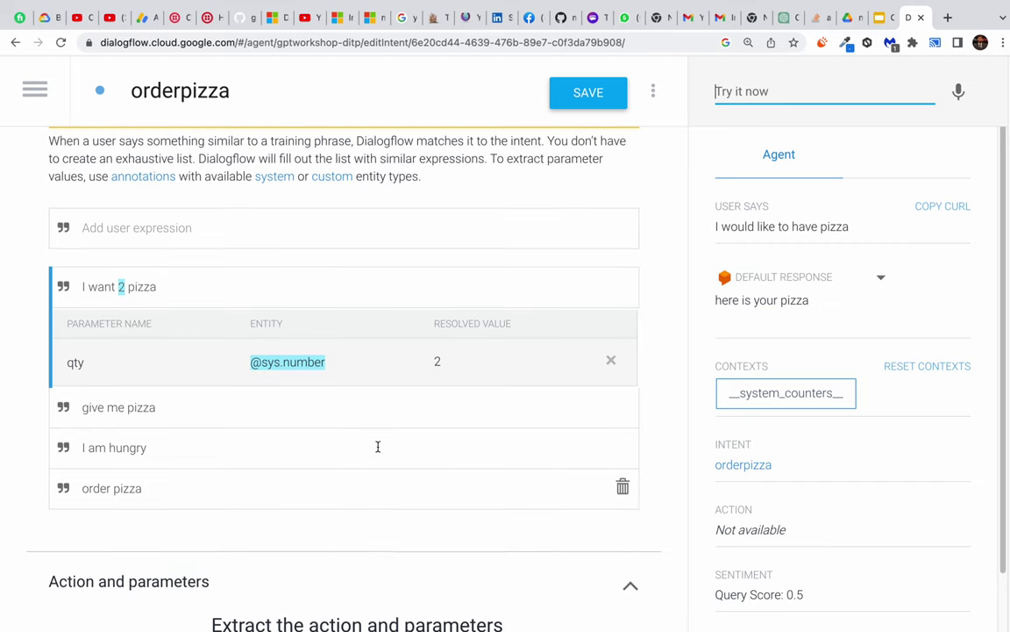
pyautogui.scroll(-4, 378, 447)
pyautogui.scroll(-6, 379, 447)
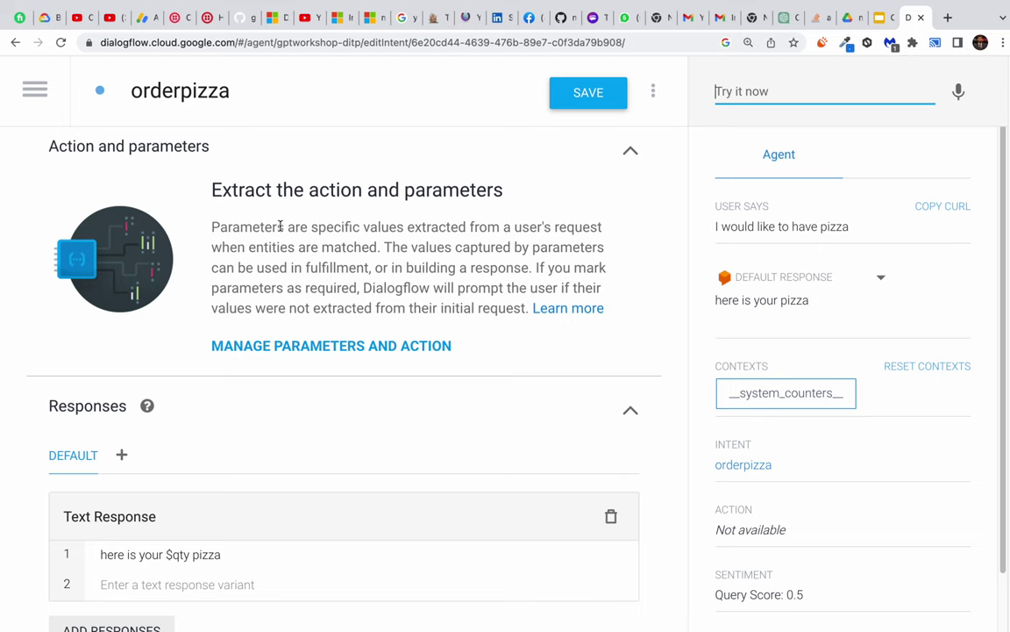
pyautogui.scroll(1, 88, 197)
pyautogui.moveTo(48, 200); pyautogui.dragTo(517, 403)
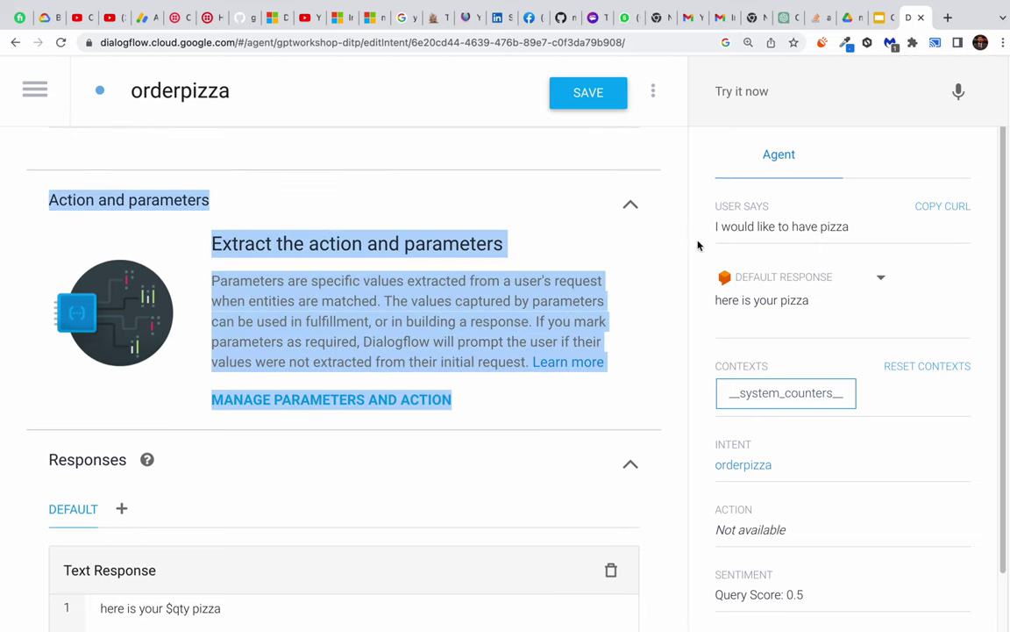
# Save orderpizza, dismiss the 'Intent saved' notice, and reload the page
pyautogui.click(597, 107)
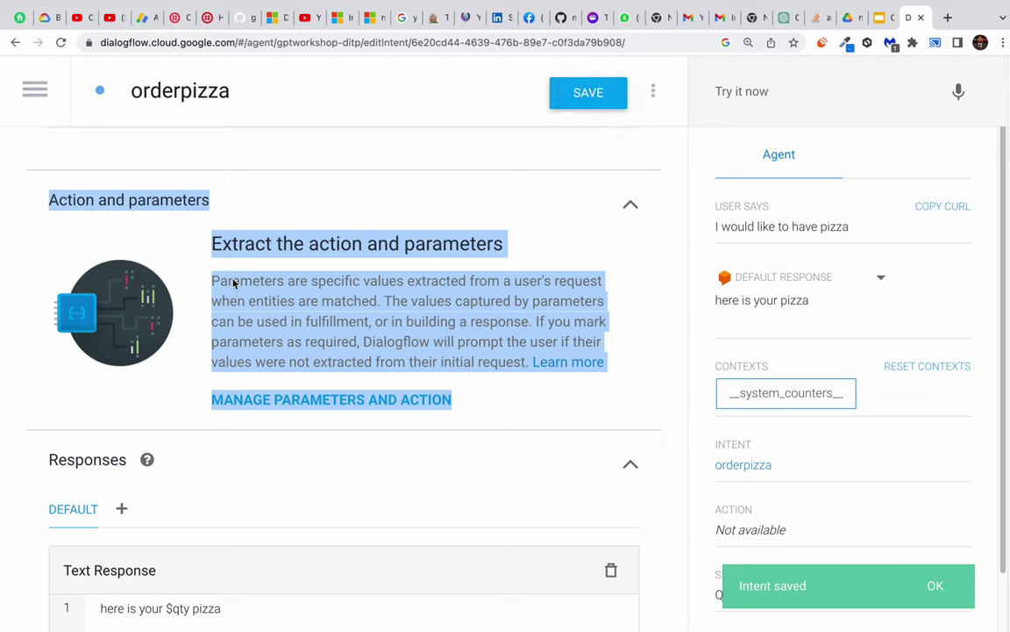
pyautogui.click(24, 210)
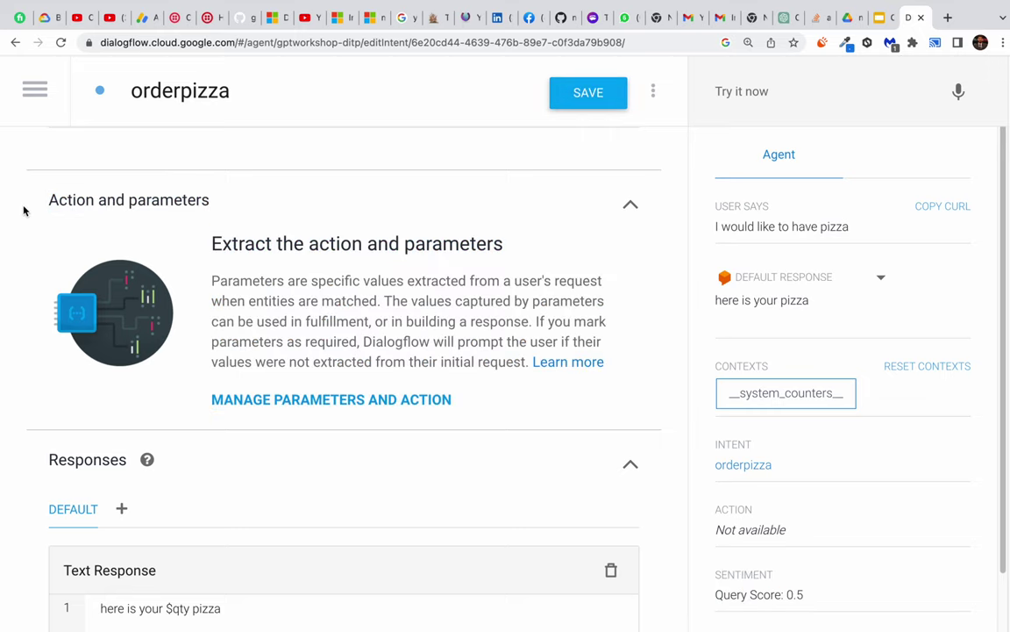
pyautogui.press('super+r')
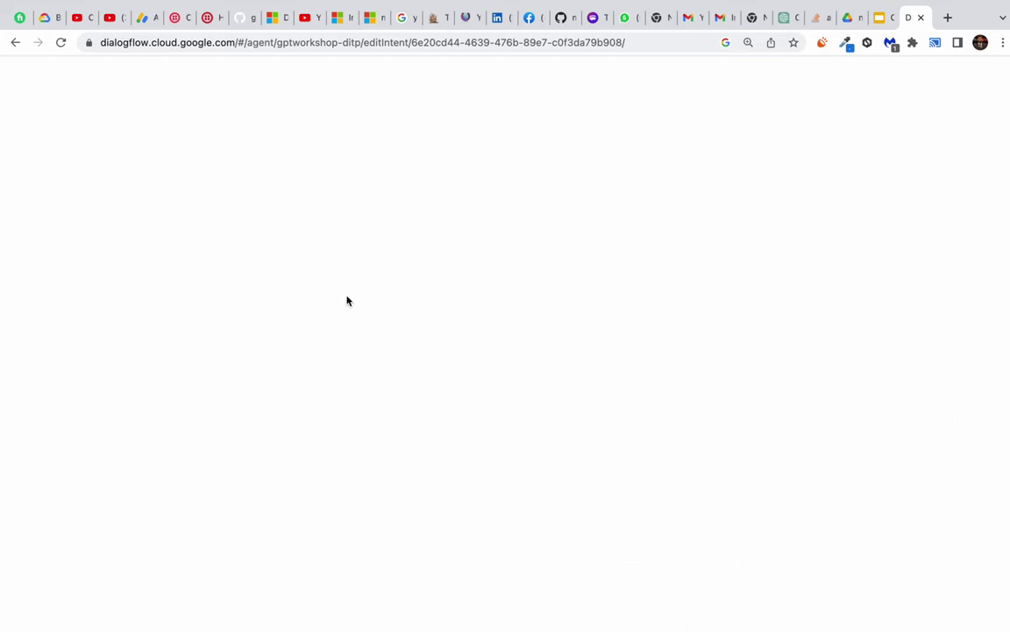
pyautogui.scroll(-1, 302, 396)
pyautogui.scroll(-5, 302, 397)
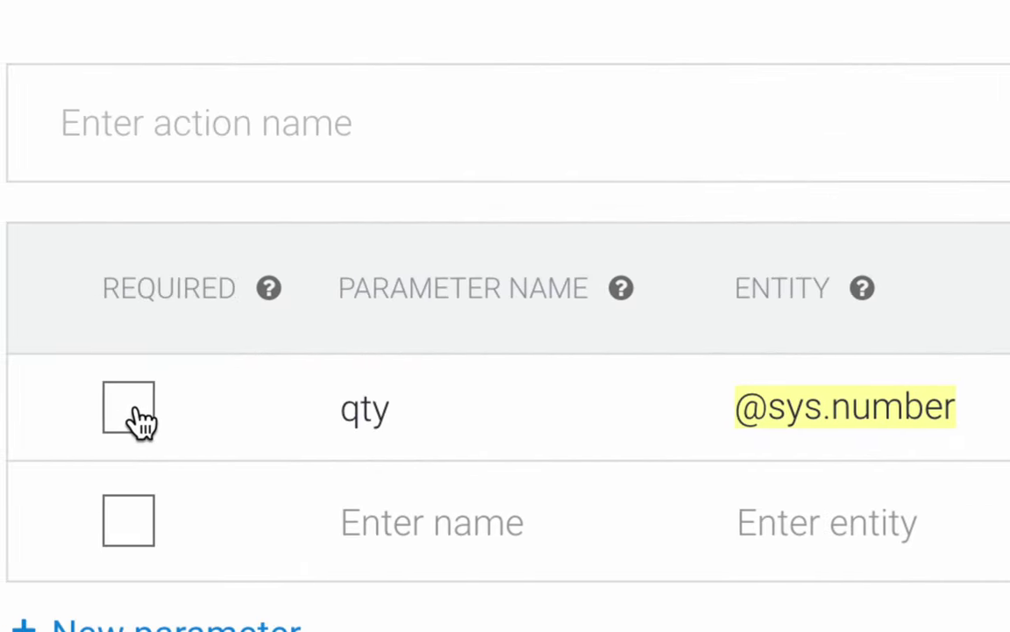
# Mark the qty parameter as required and open its prompts for editing
pyautogui.click(140, 418)
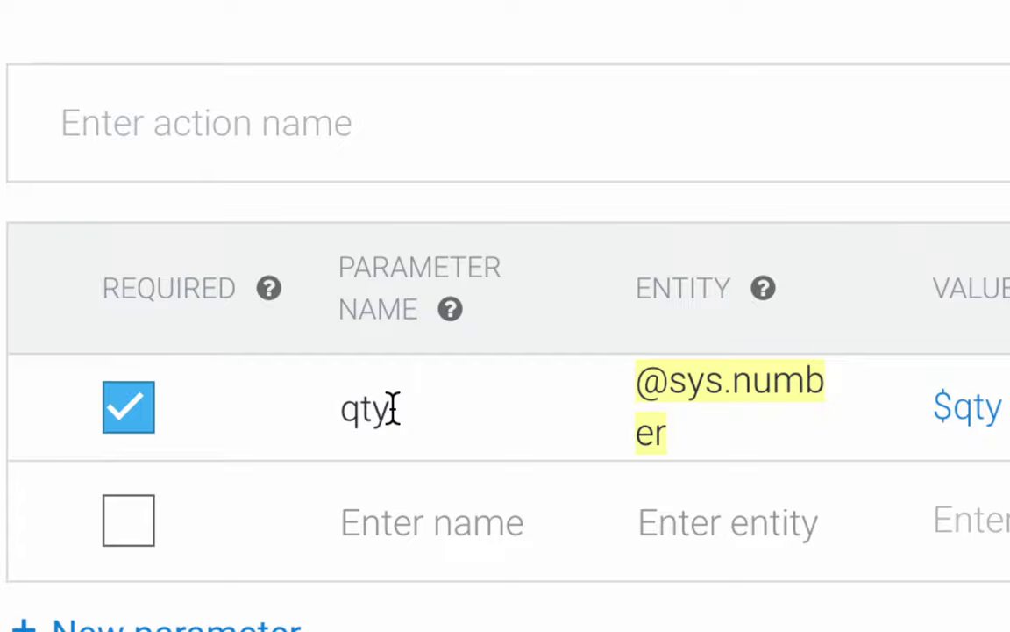
pyautogui.click(555, 415)
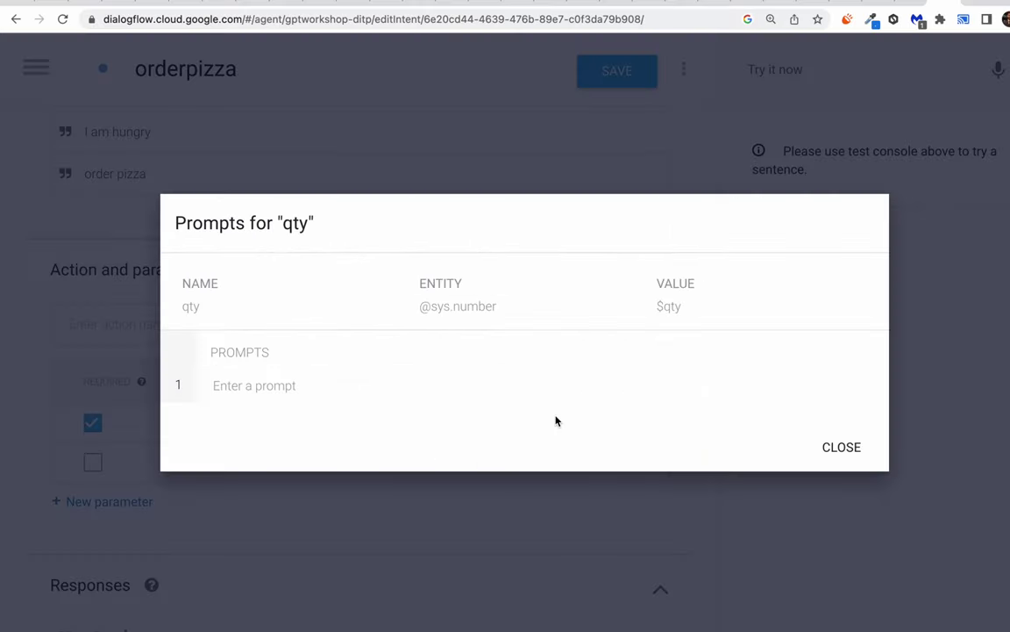
# Add the qty prompts 'please tell me how many pizza would you like to have' and 'how many'
pyautogui.click(245, 381)
pyautogui.write('pl')
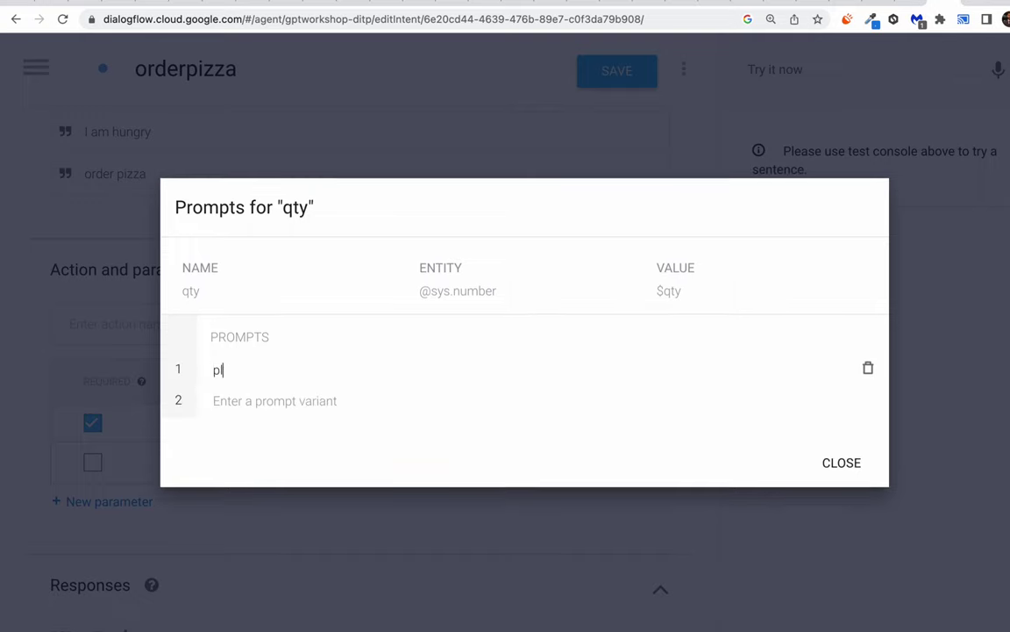
pyautogui.write('ease tell me how many pizza would you like to have')
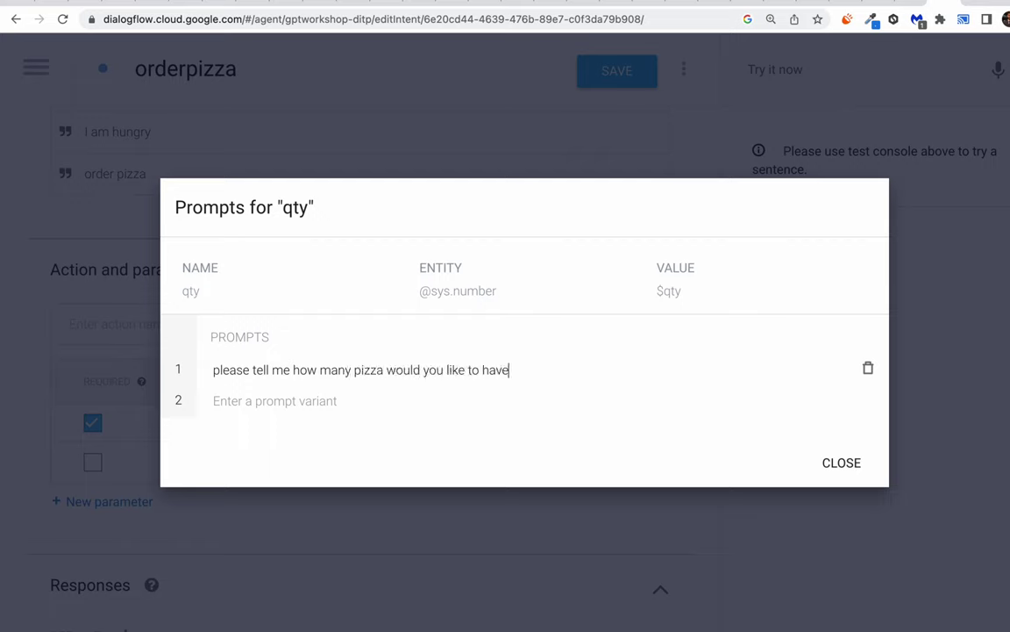
pyautogui.click(249, 402)
pyautogui.write('how many')
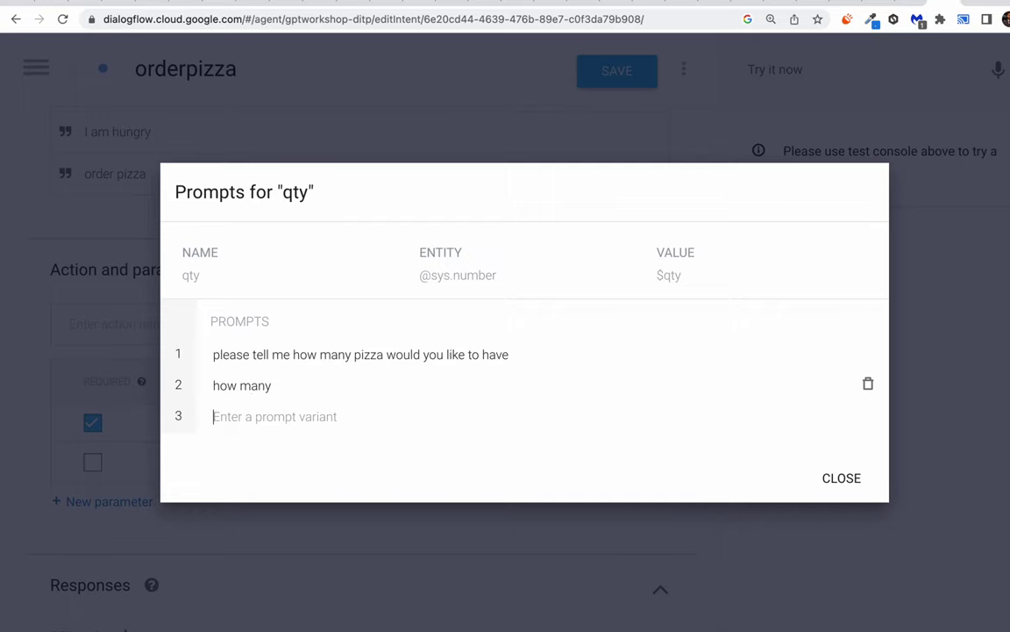
# Close the qty prompts editor and save the orderpizza intent
pyautogui.click(841, 478)
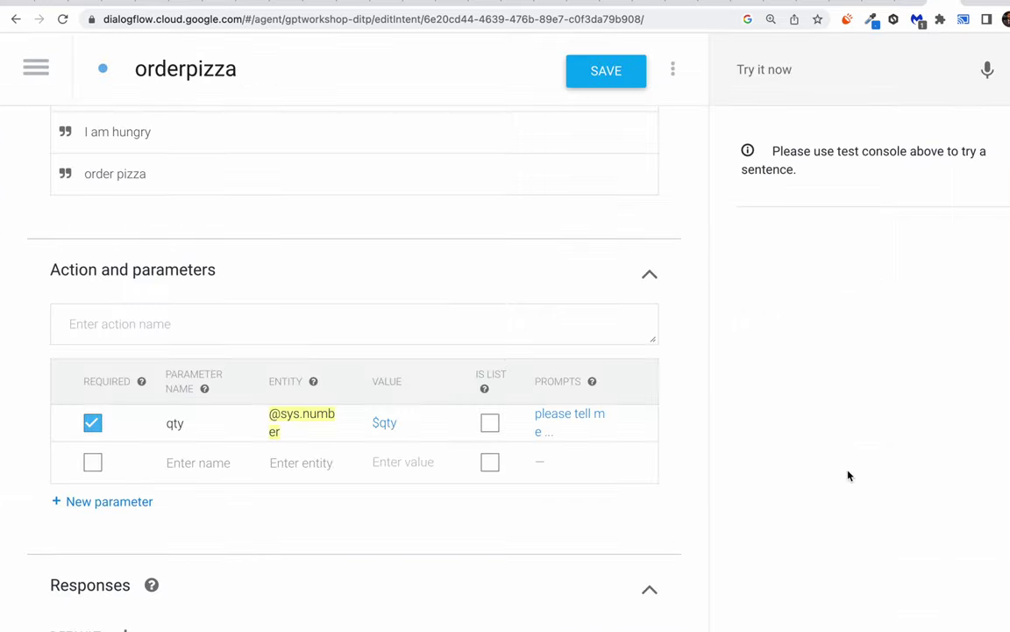
pyautogui.click(606, 71)
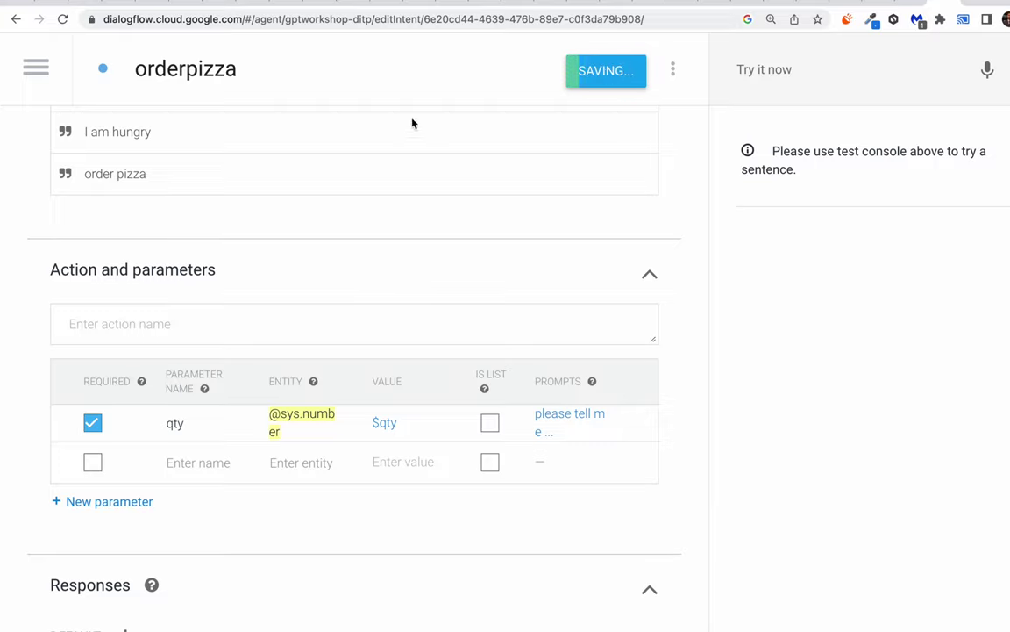
pyautogui.scroll(1, 76, 289)
pyautogui.scroll(-2, 74, 284)
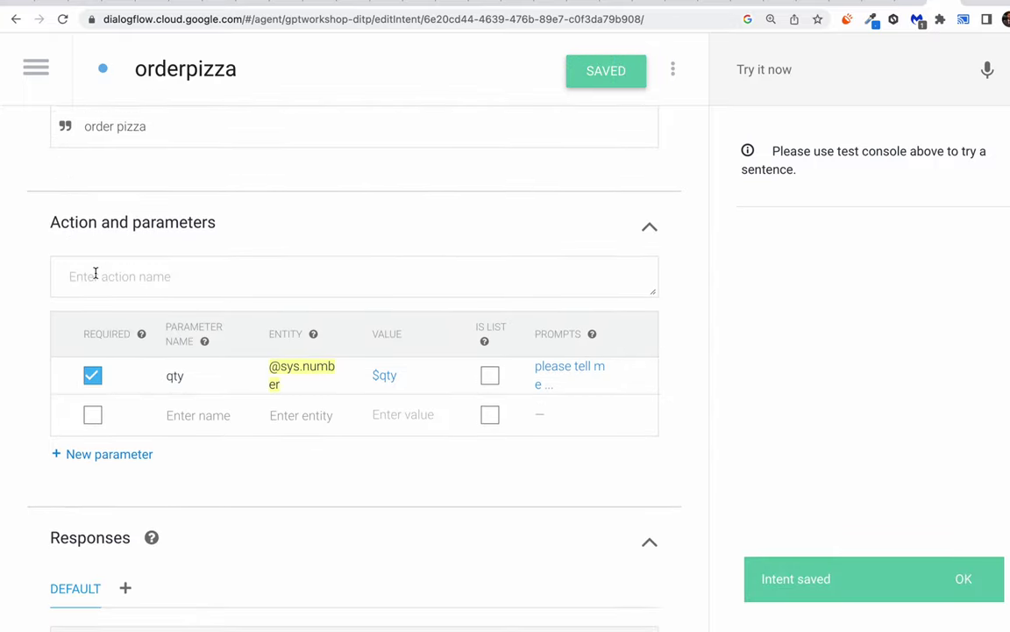
pyautogui.scroll(10, 697, 253)
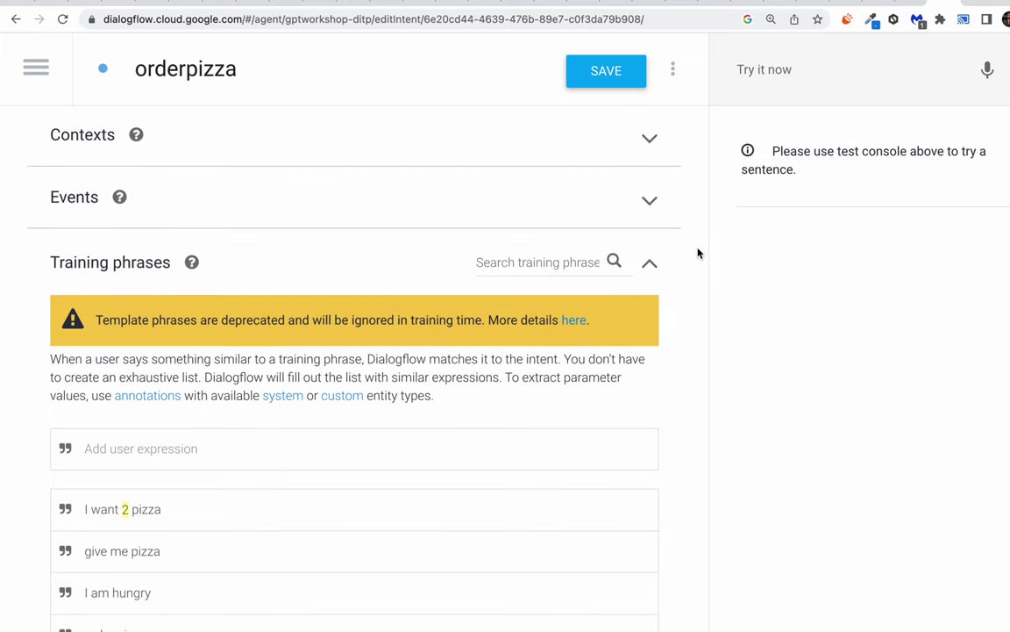
# Test 'give me pizza' and check that it falls to the Default Fallback Intent
pyautogui.click(774, 73)
pyautogui.write('give me pizza')
pyautogui.press('Return')
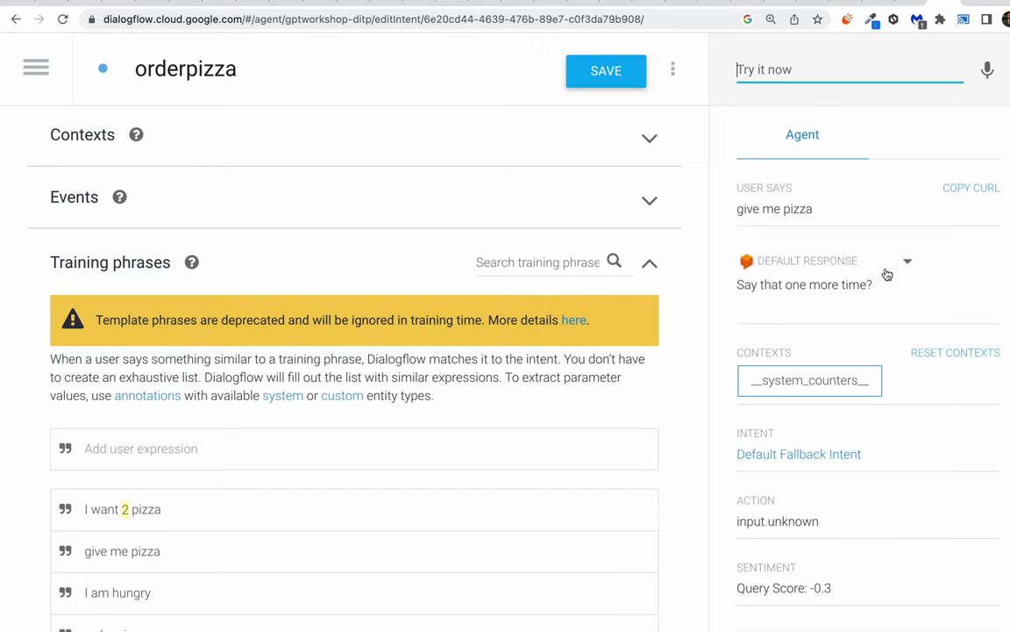
pyautogui.tripleClick(816, 286)
pyautogui.click(521, 219)
pyautogui.click(34, 91)
# Turn on 'Disable automatic re-training' in the agent's ML Settings and save
pyautogui.click(190, 146)
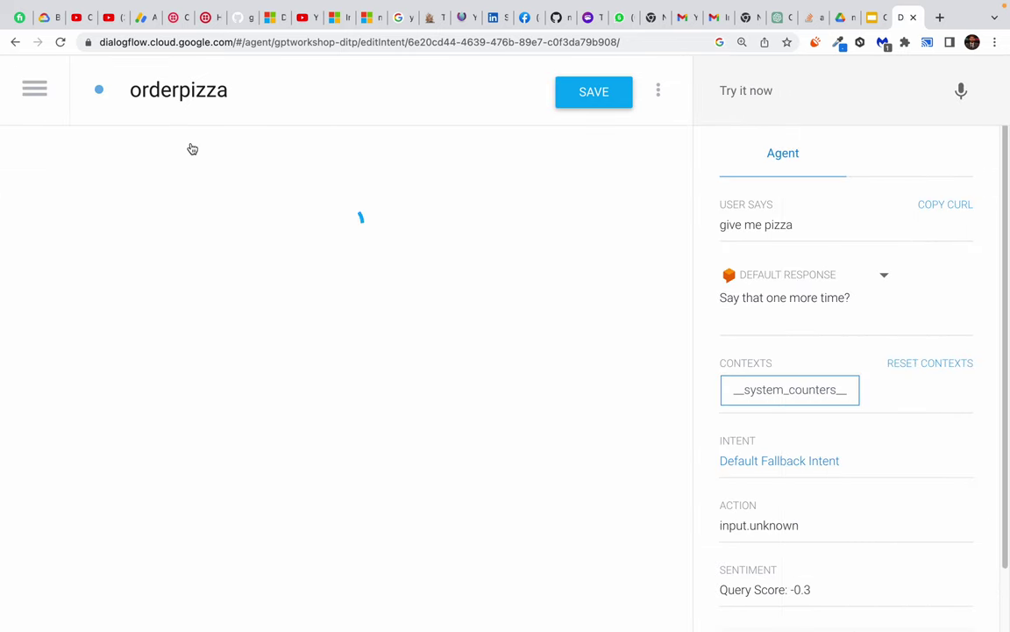
pyautogui.scroll(-5, 103, 515)
pyautogui.scroll(-3, 103, 515)
pyautogui.scroll(3, 147, 382)
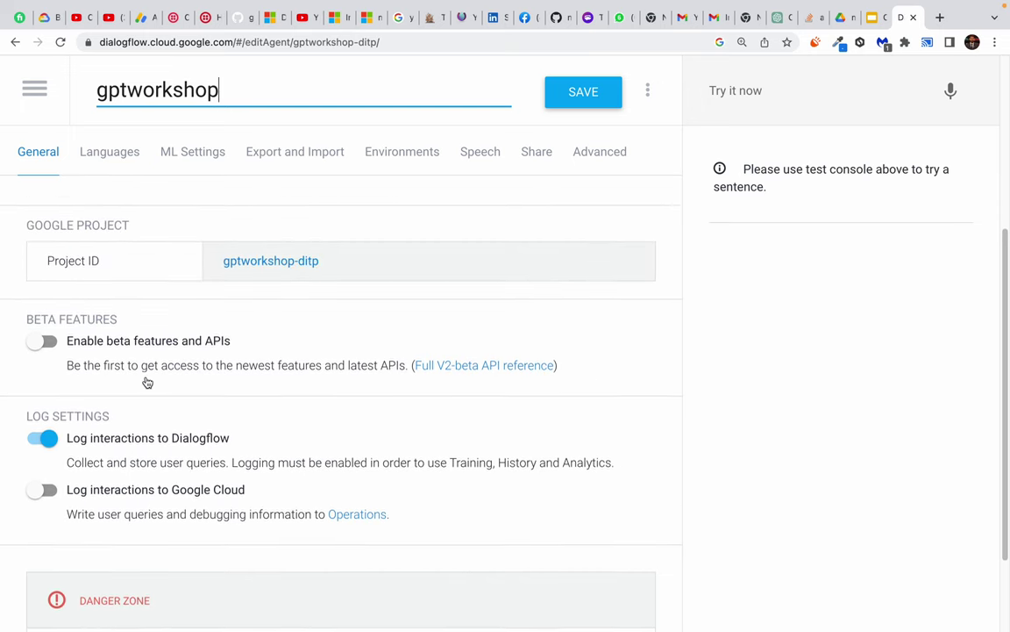
pyautogui.scroll(2, 148, 382)
pyautogui.click(194, 158)
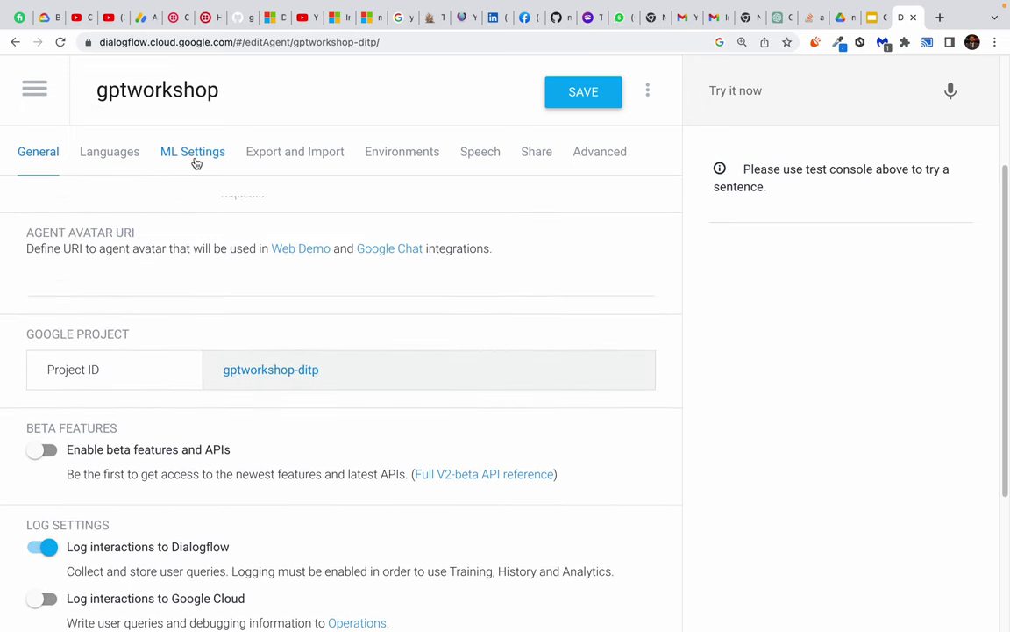
pyautogui.click(194, 158)
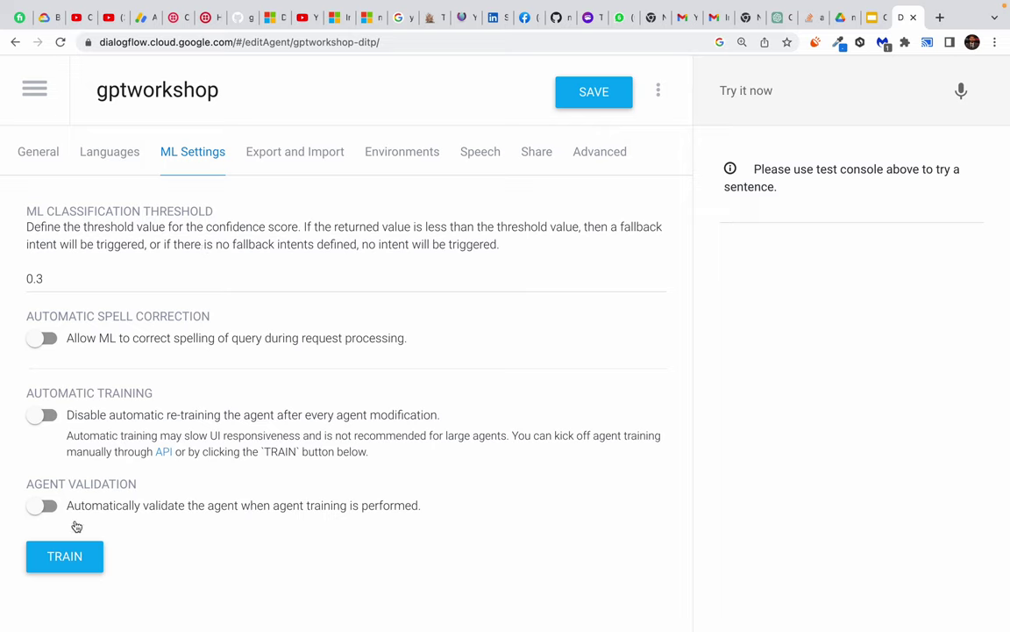
pyautogui.click(42, 415)
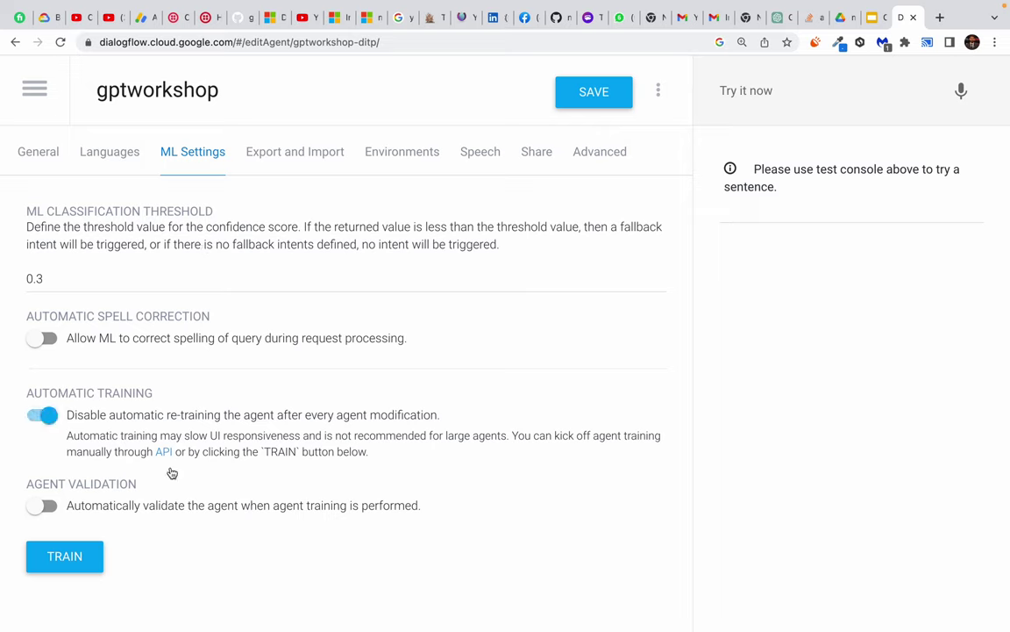
pyautogui.click(600, 101)
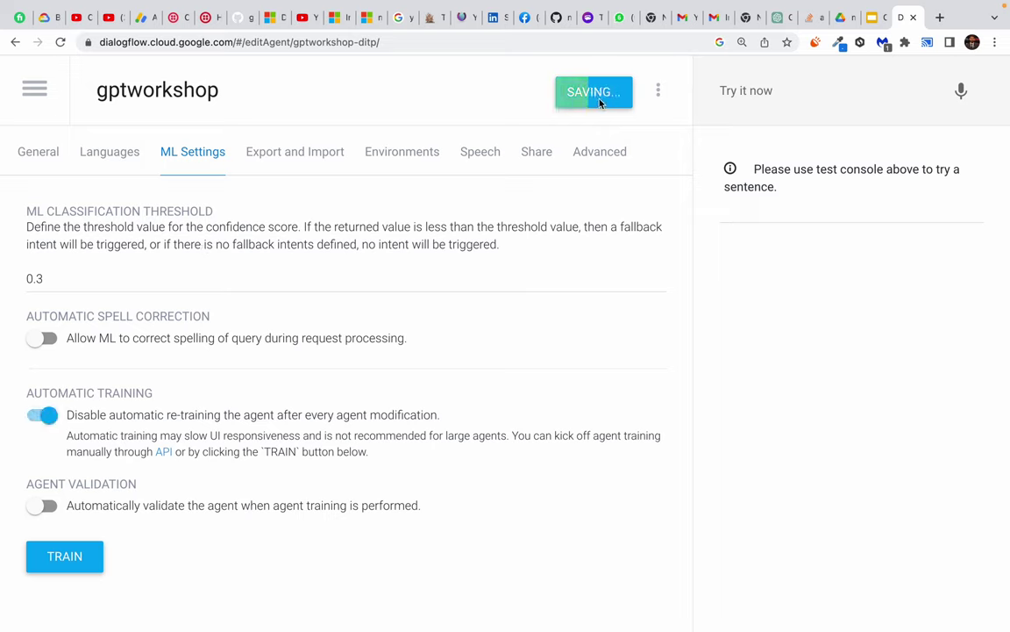
# Retrain the gptworkshop agent manually and return to the Intents list
pyautogui.click(61, 567)
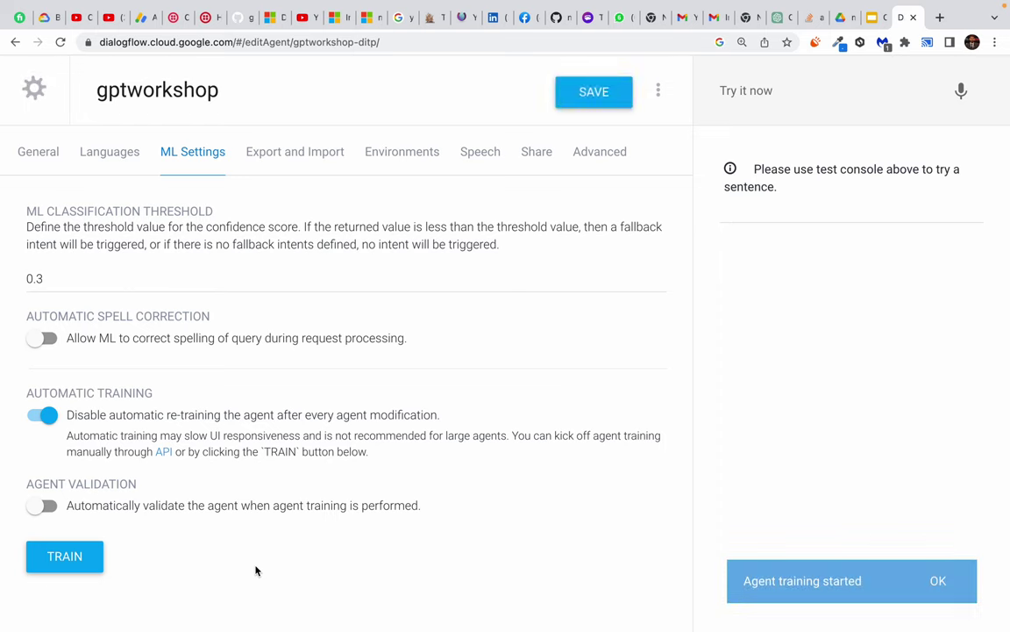
pyautogui.click(35, 91)
pyautogui.click(86, 225)
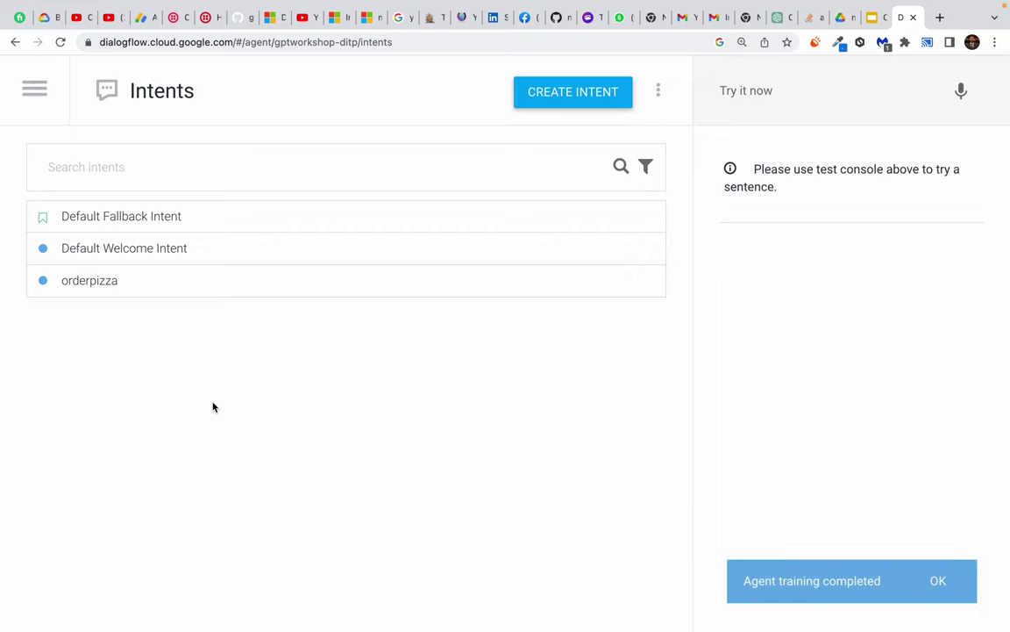
# Test 'give pizza' and confirm the agent asks how many pizzas
pyautogui.click(759, 79)
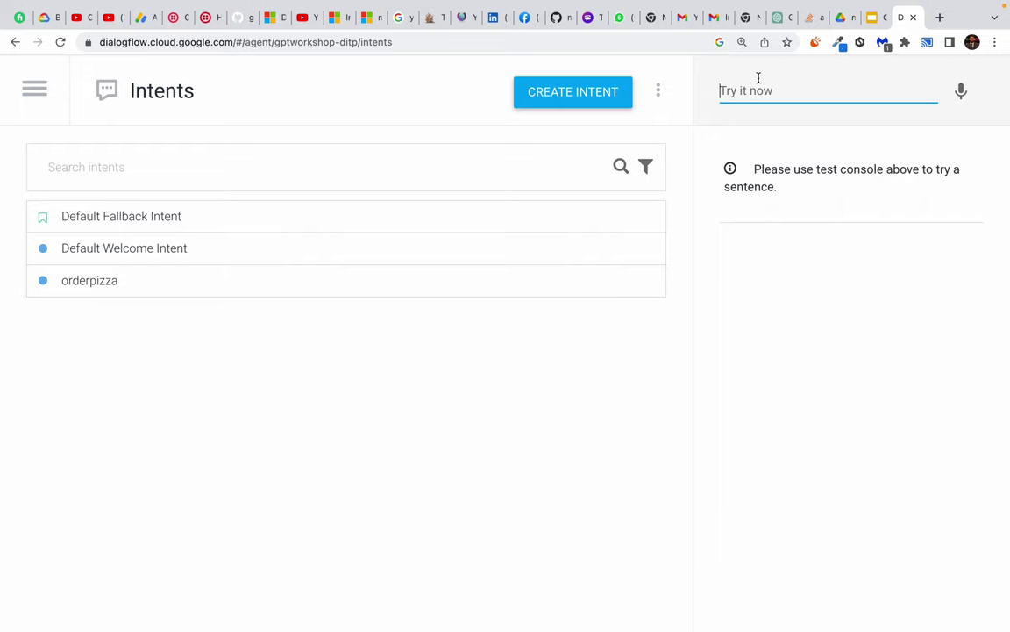
pyautogui.write('giv eme')
pyautogui.press('BackSpace')
pyautogui.press('BackSpace')
pyautogui.press('BackSpace')
pyautogui.write('me')
pyautogui.press('BackSpace')
pyautogui.press('BackSpace')
pyautogui.press('BackSpace')
pyautogui.write('e piza')
pyautogui.press('BackSpace')
pyautogui.write('za')
pyautogui.press('Return')
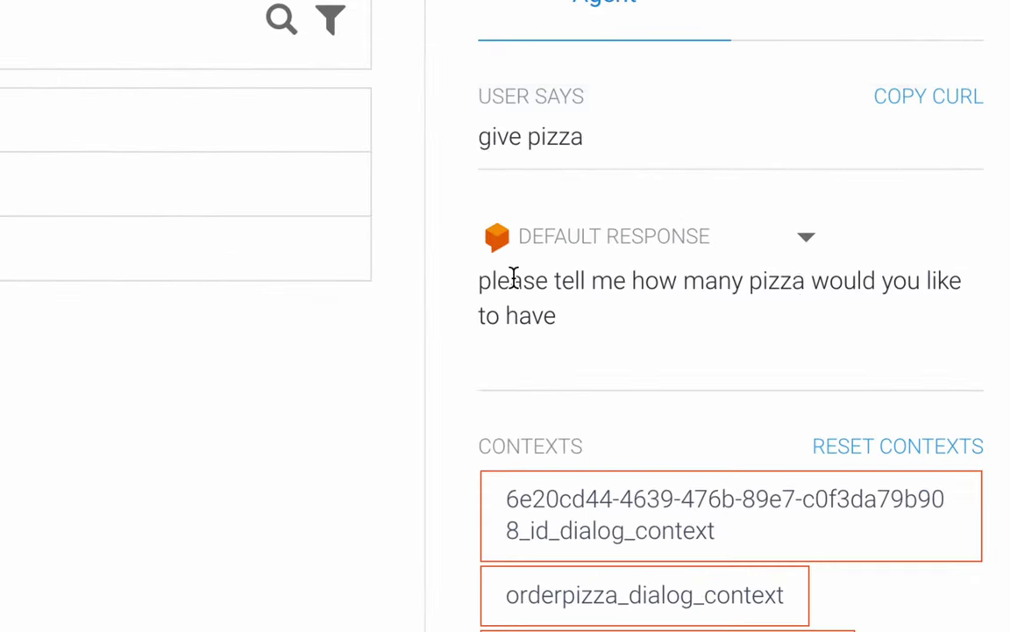
pyautogui.moveTo(514, 277); pyautogui.dragTo(691, 334)
pyautogui.click(690, 334)
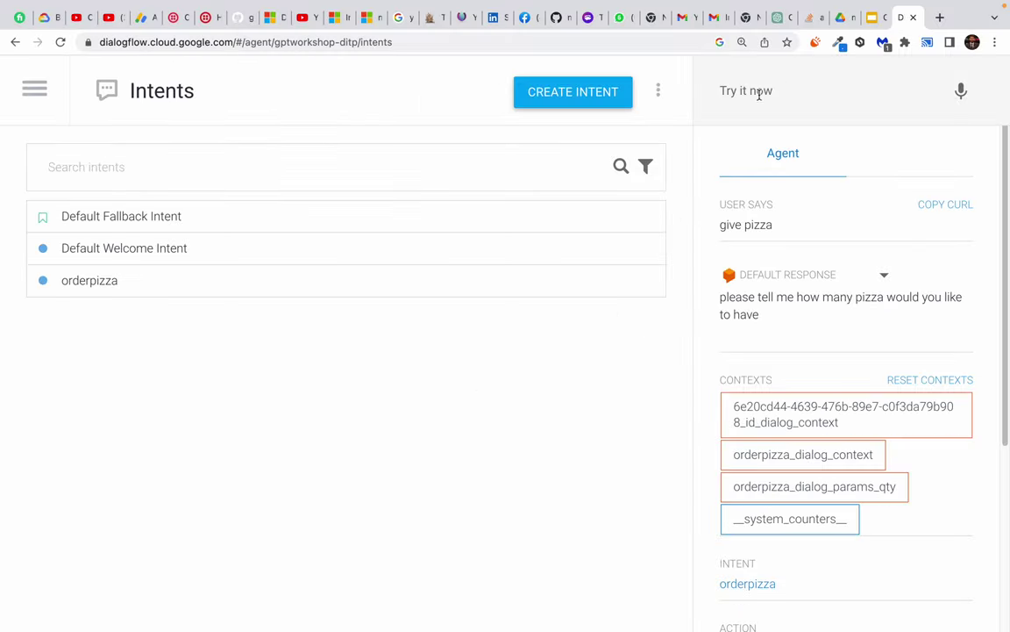
# Test 'give me 2' and confirm the qty parameter is 2
pyautogui.click(759, 95)
pyautogui.write('give me 2')
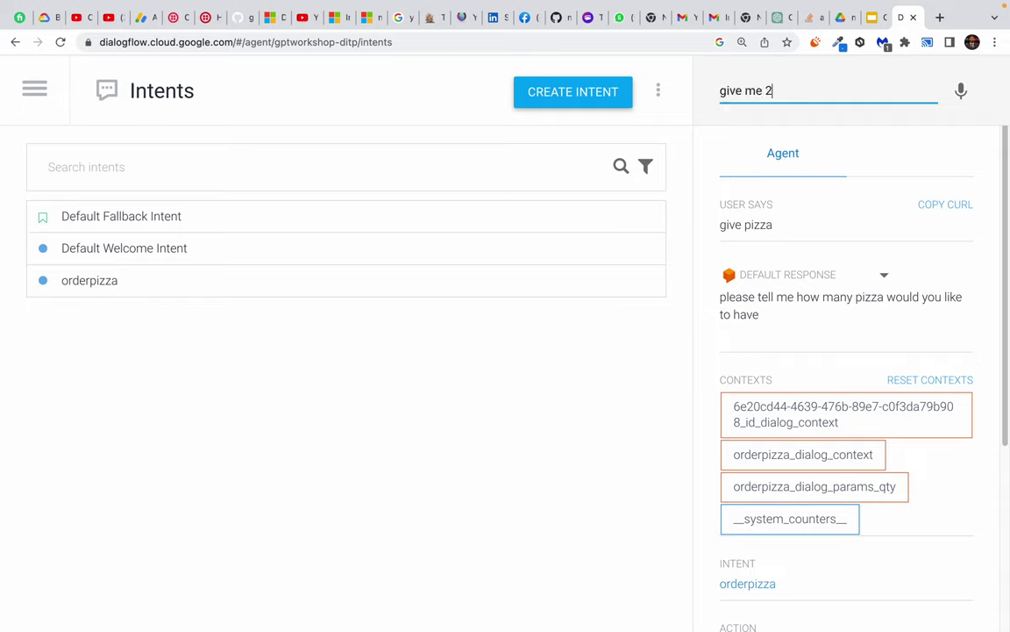
pyautogui.press('Return')
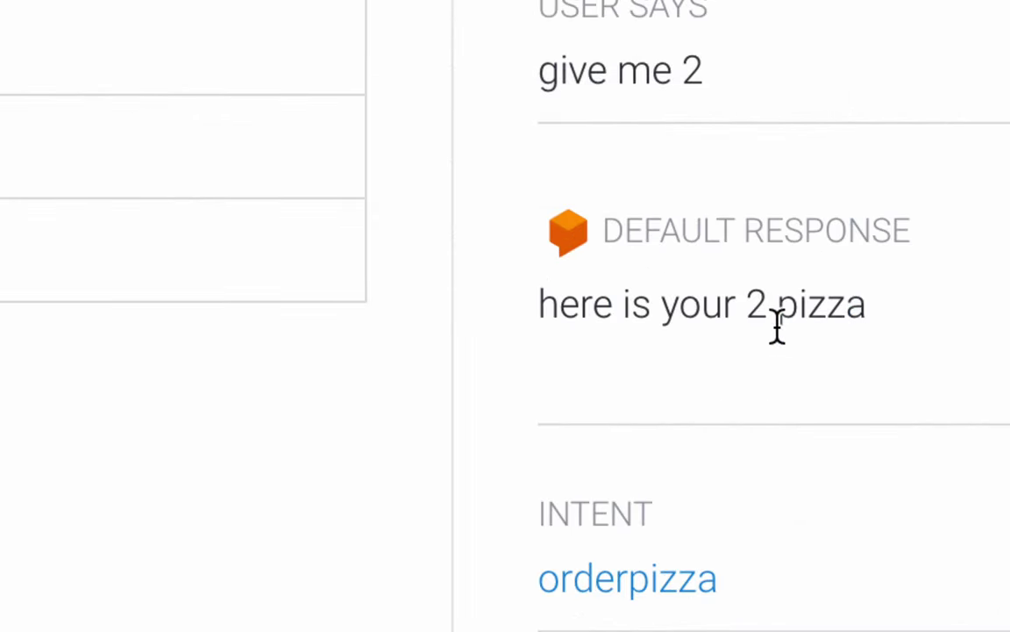
pyautogui.scroll(-1, 885, 451)
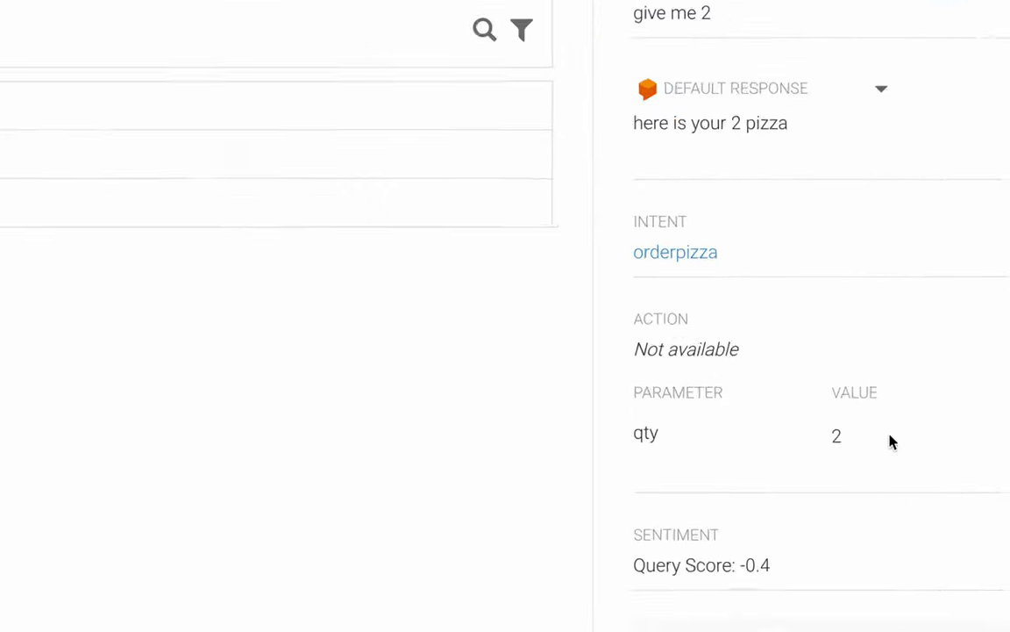
pyautogui.moveTo(635, 432); pyautogui.dragTo(857, 437)
pyautogui.click(848, 436)
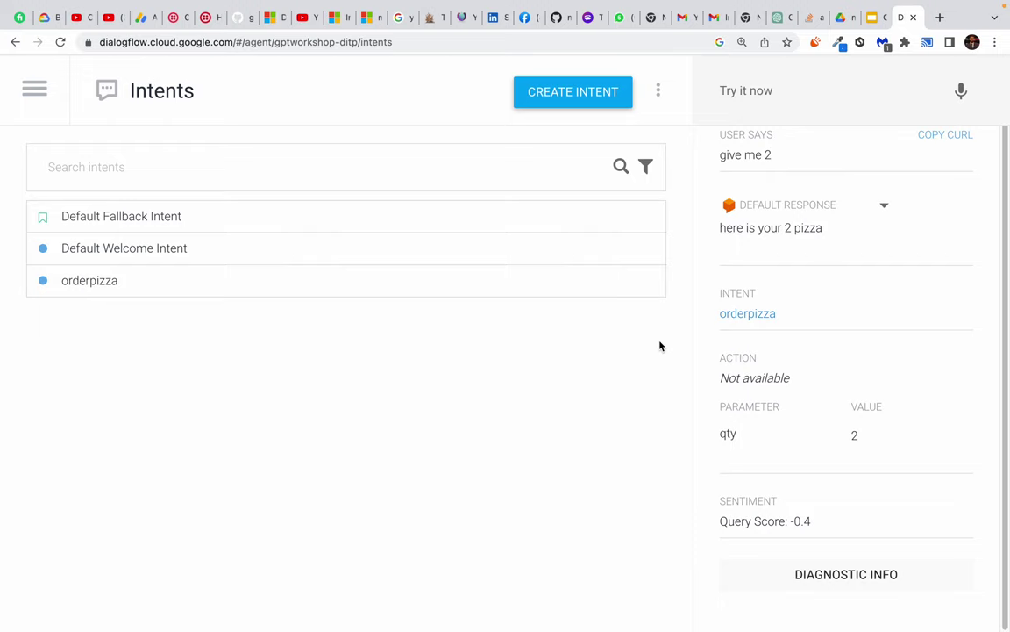
# Reload the page and test 'give me 17 pizza', getting qty 17
pyautogui.click(749, 93)
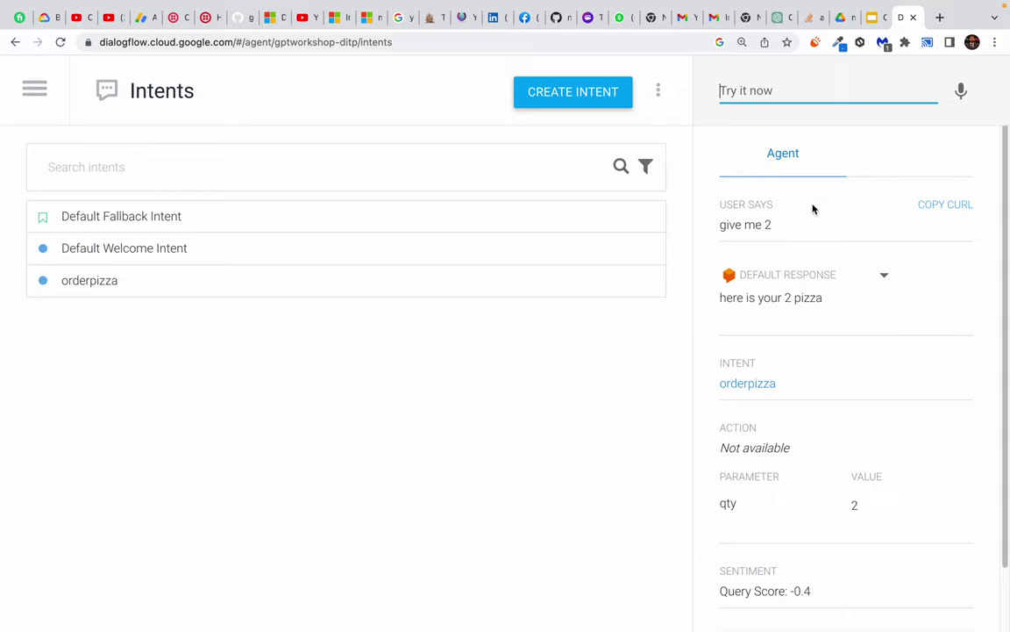
pyautogui.press('super+r')
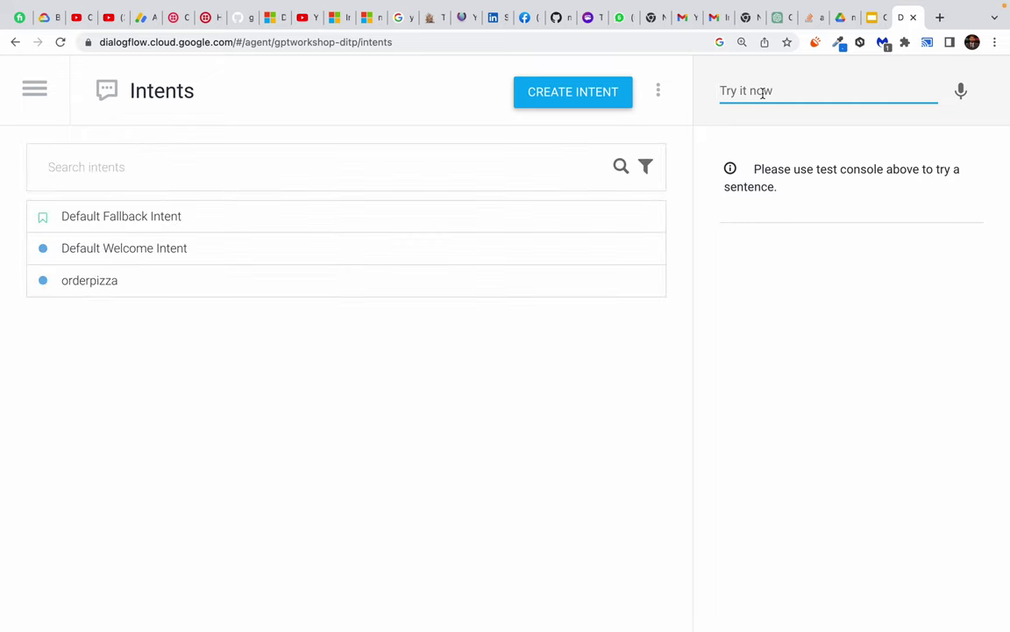
pyautogui.write('give me 17 pizza')
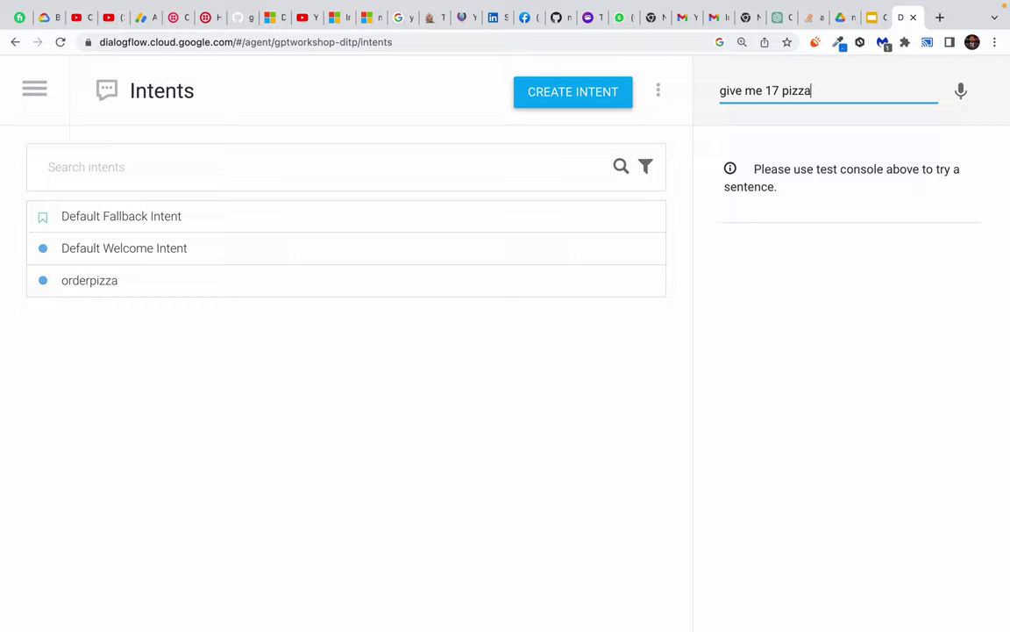
pyautogui.press('Return')
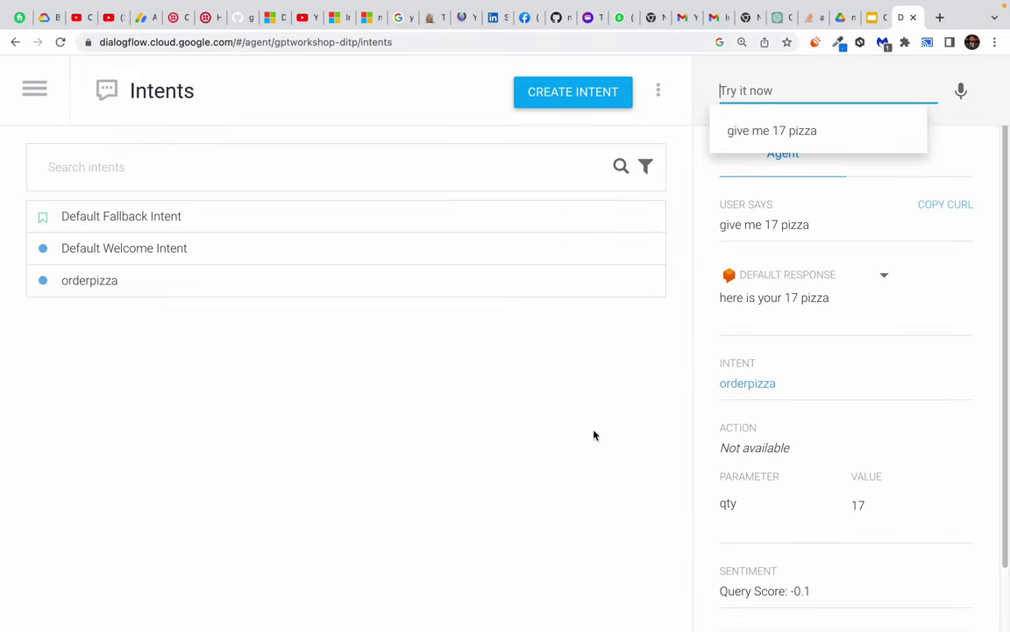
pyautogui.click(593, 437)
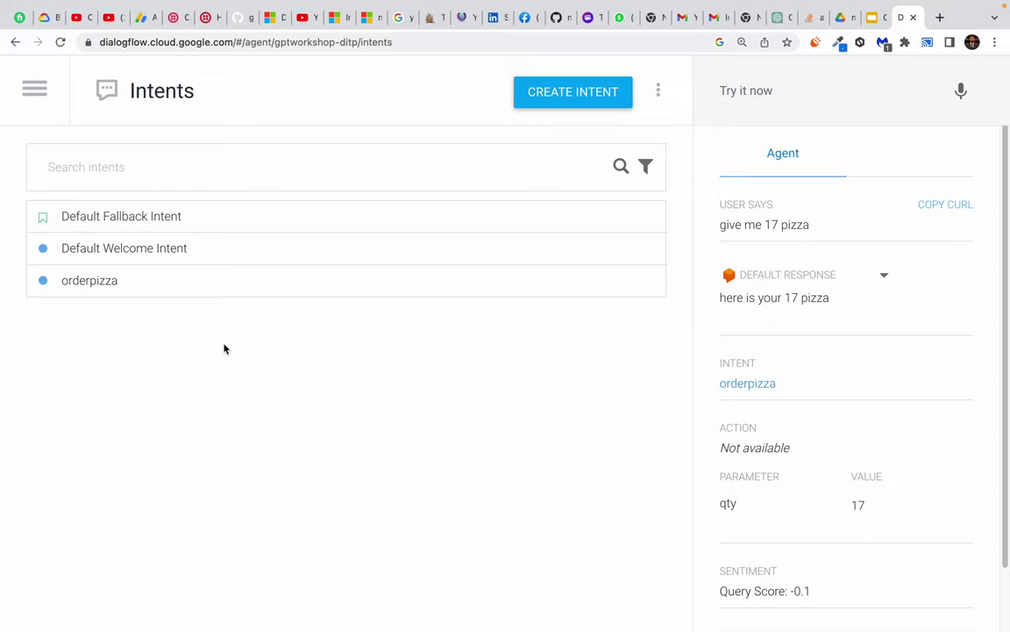
# Create a new entity named 'size' with the reference value 'small'
pyautogui.click(35, 87)
pyautogui.click(75, 268)
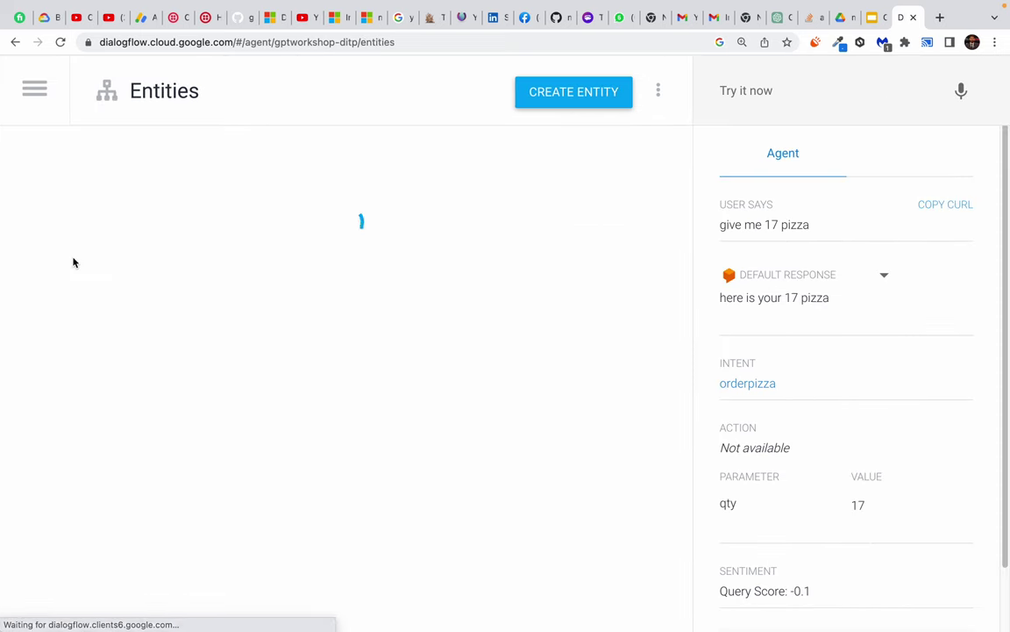
pyautogui.click(545, 105)
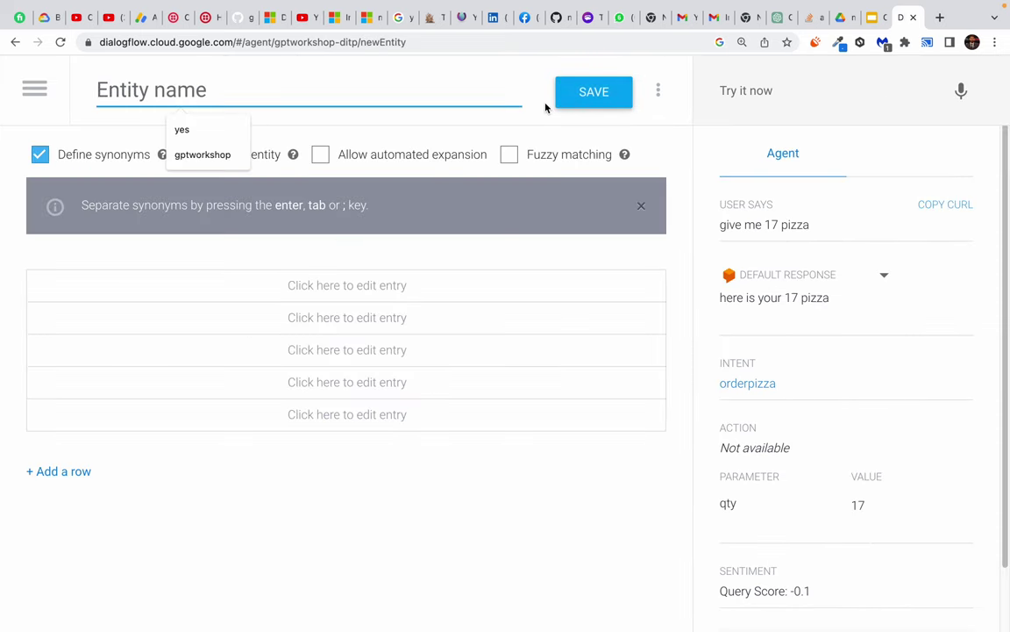
pyautogui.write('size')
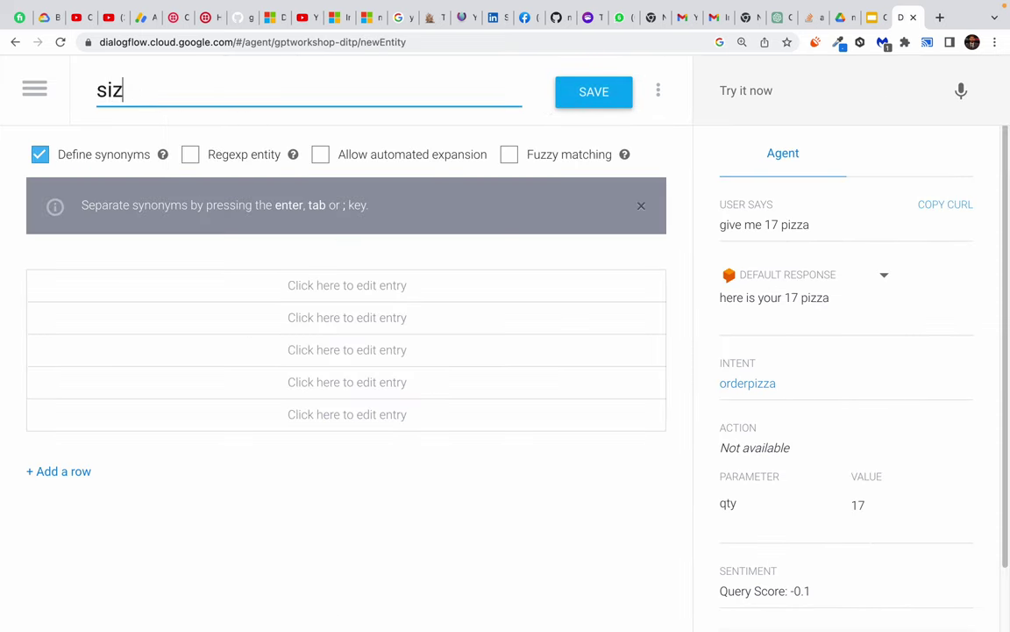
pyautogui.click(87, 286)
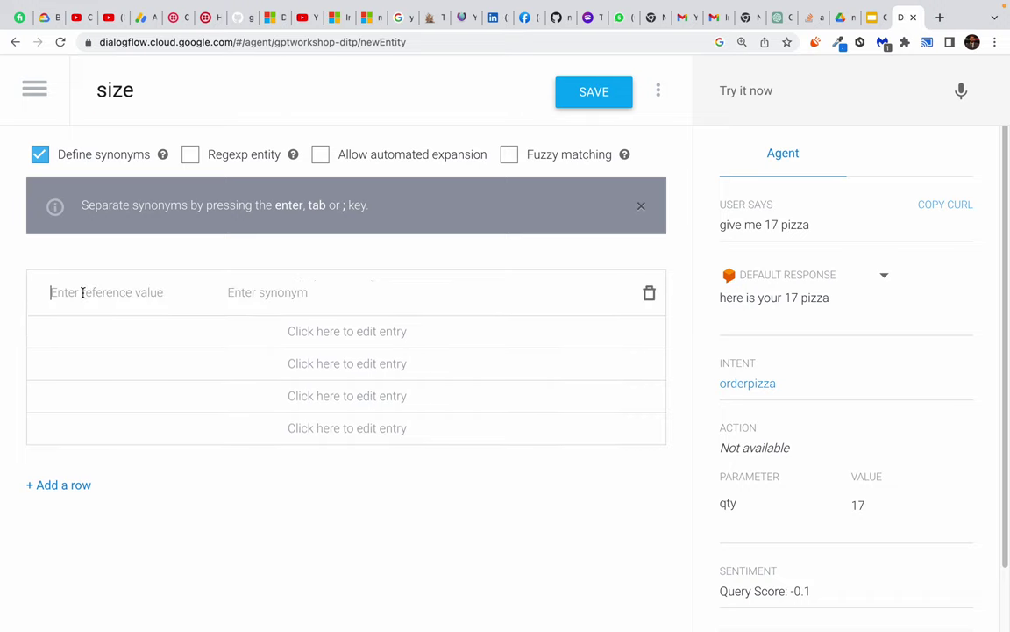
pyautogui.write('small')
pyautogui.press('Tab')
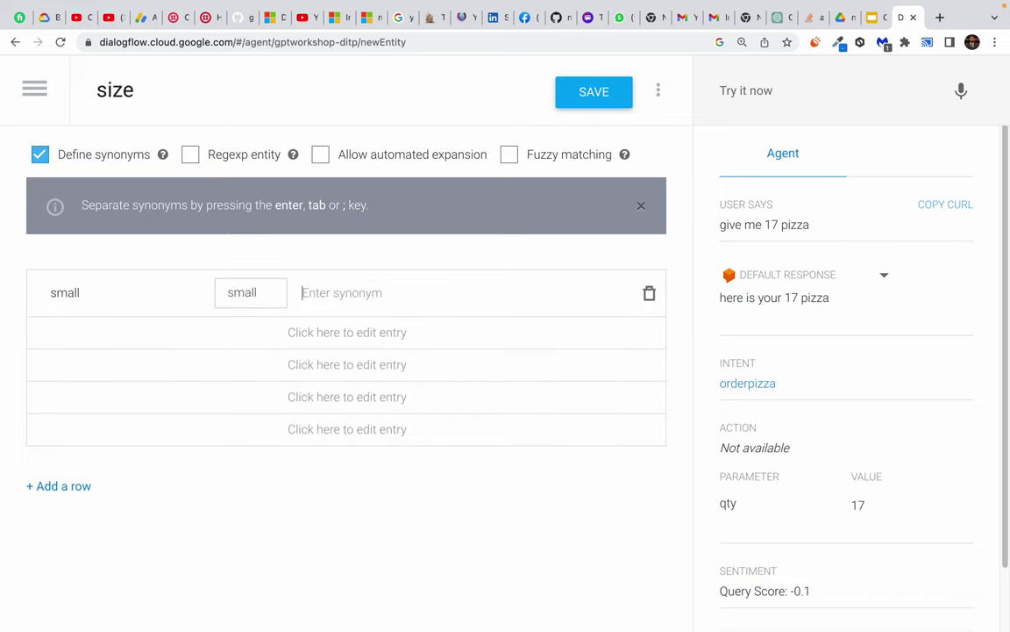
# Give 'small' the synonyms economy, lite, single serving and cheap
pyautogui.write('economy')
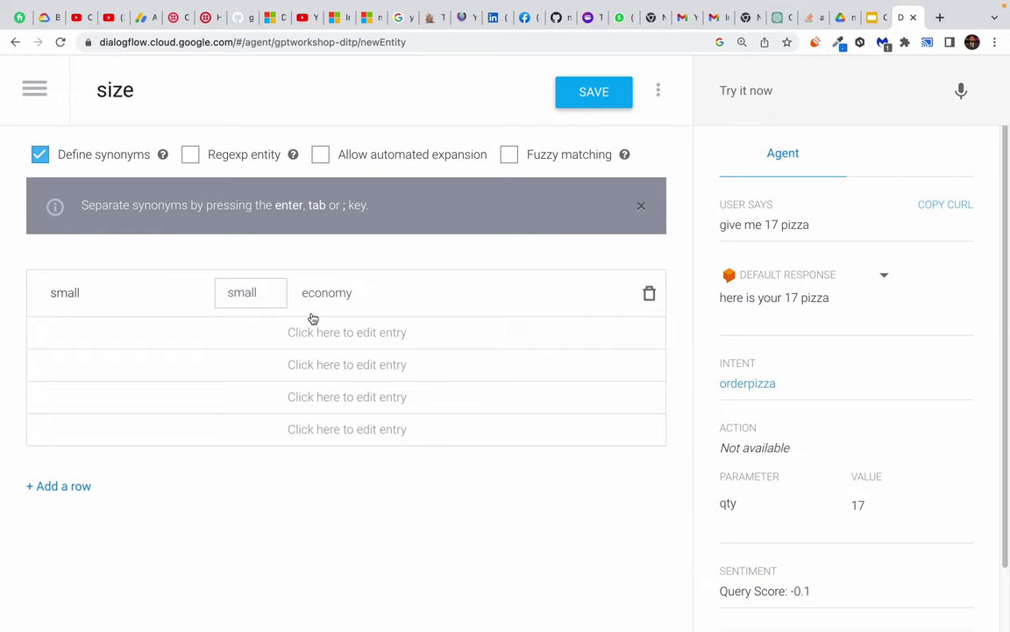
pyautogui.press('Return')
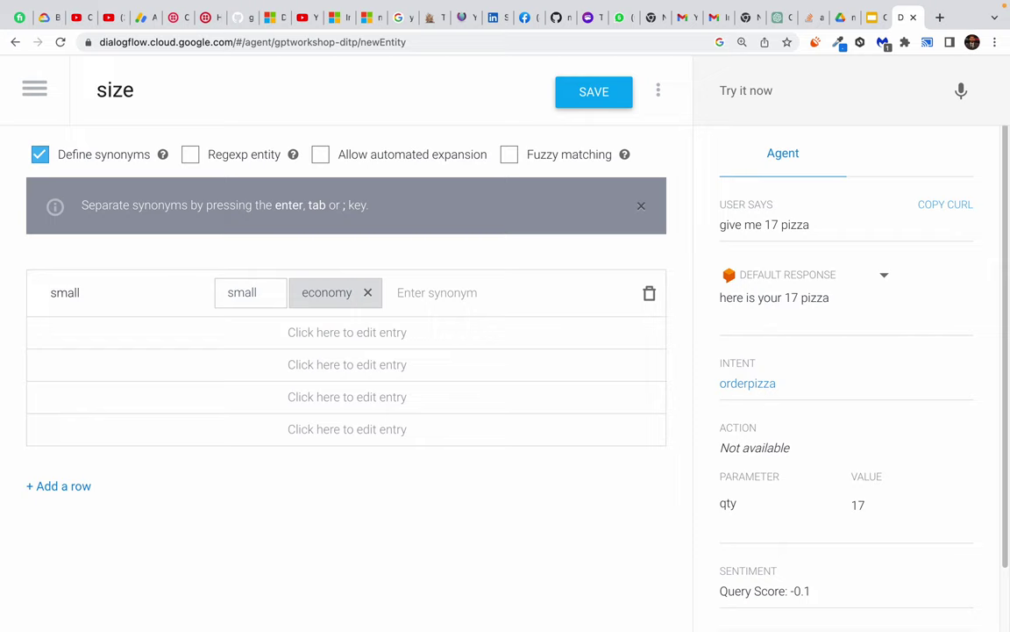
pyautogui.write('lite')
pyautogui.press('Return')
pyautogui.write('on')
pyautogui.press('BackSpace')
pyautogui.press('BackSpace')
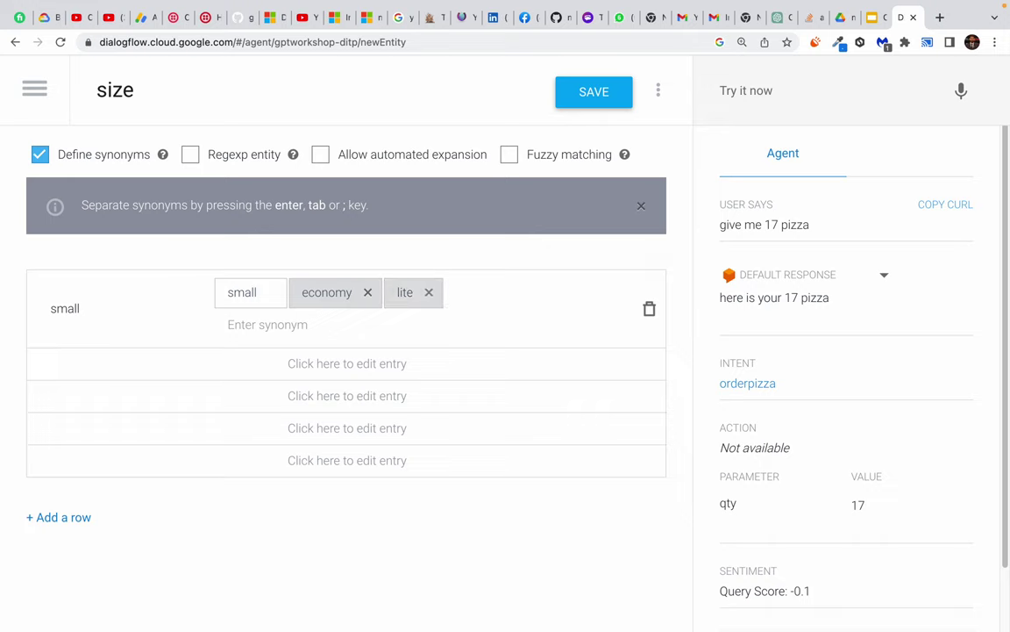
pyautogui.write('sin')
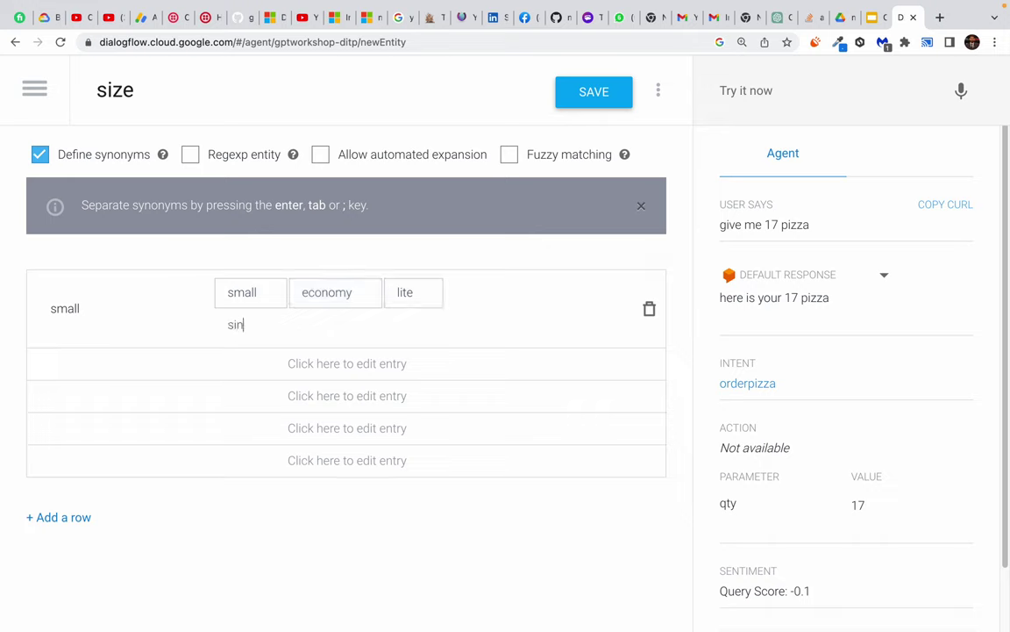
pyautogui.write('gle serving')
pyautogui.press('Return')
pyautogui.write('cheap')
pyautogui.press('Return')
pyautogui.click(138, 358)
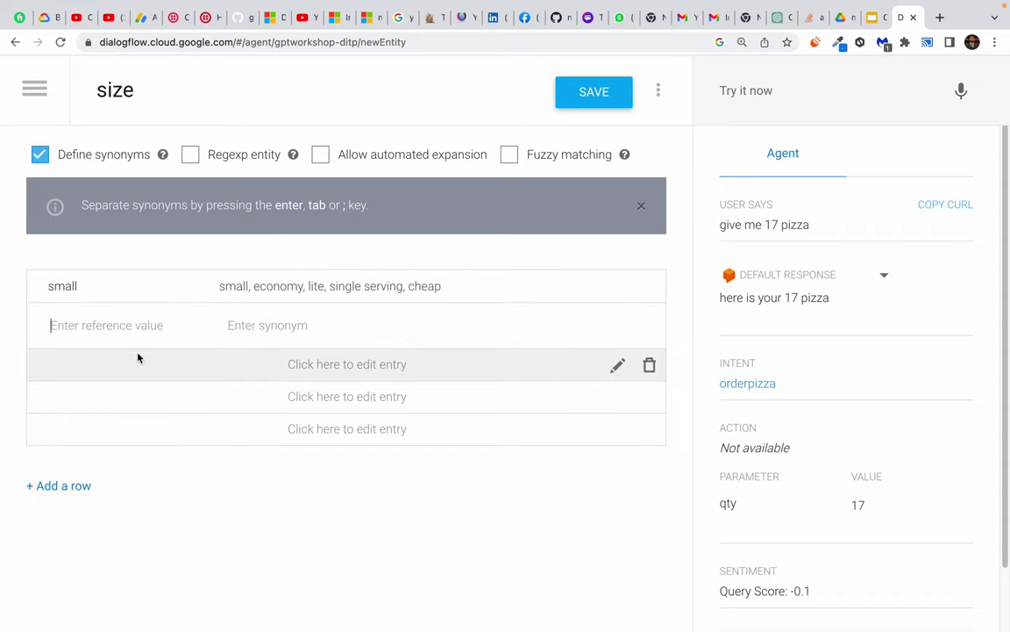
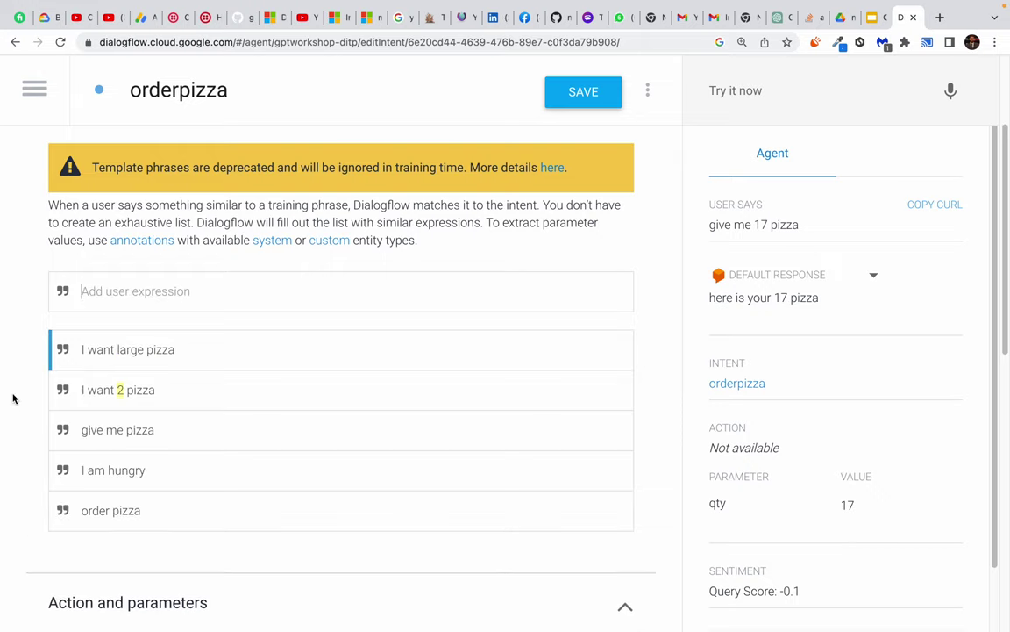
pyautogui.scroll(-2, 11, 396)
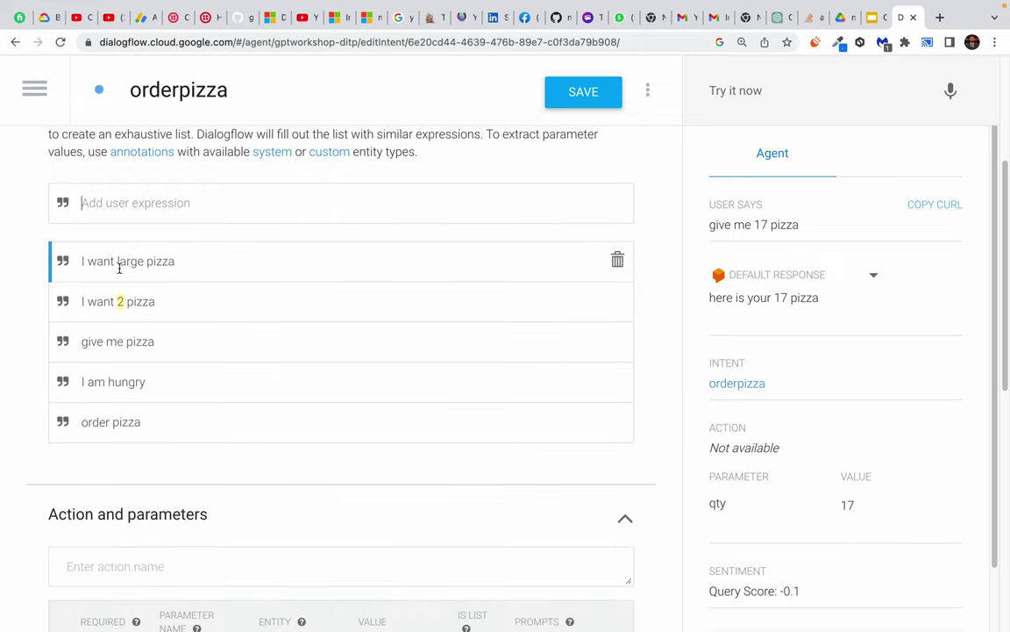
pyautogui.moveTo(118, 261); pyautogui.dragTo(180, 261)
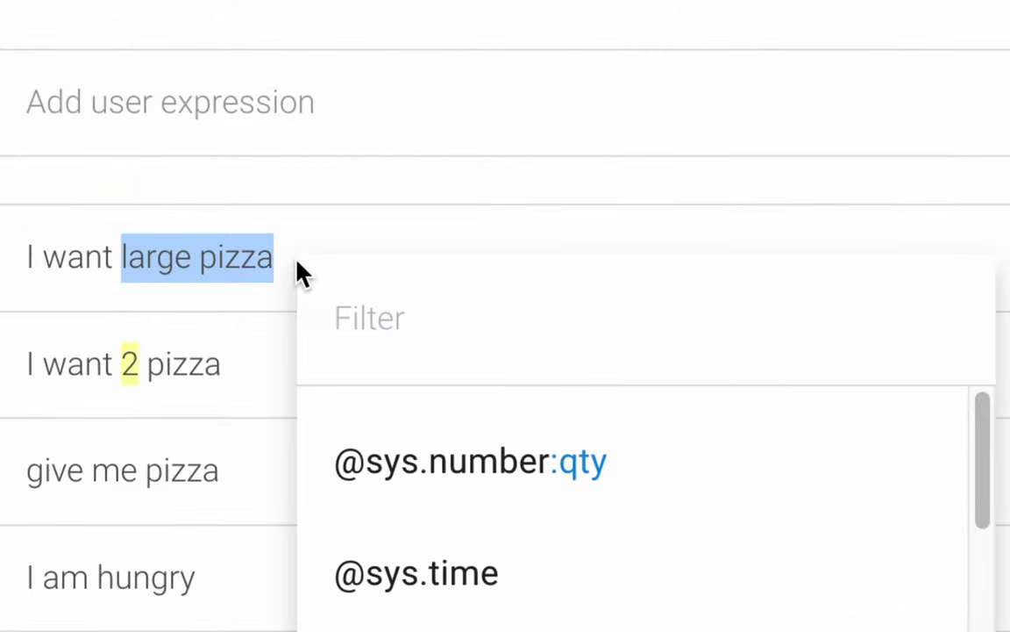
pyautogui.doubleClick(143, 257)
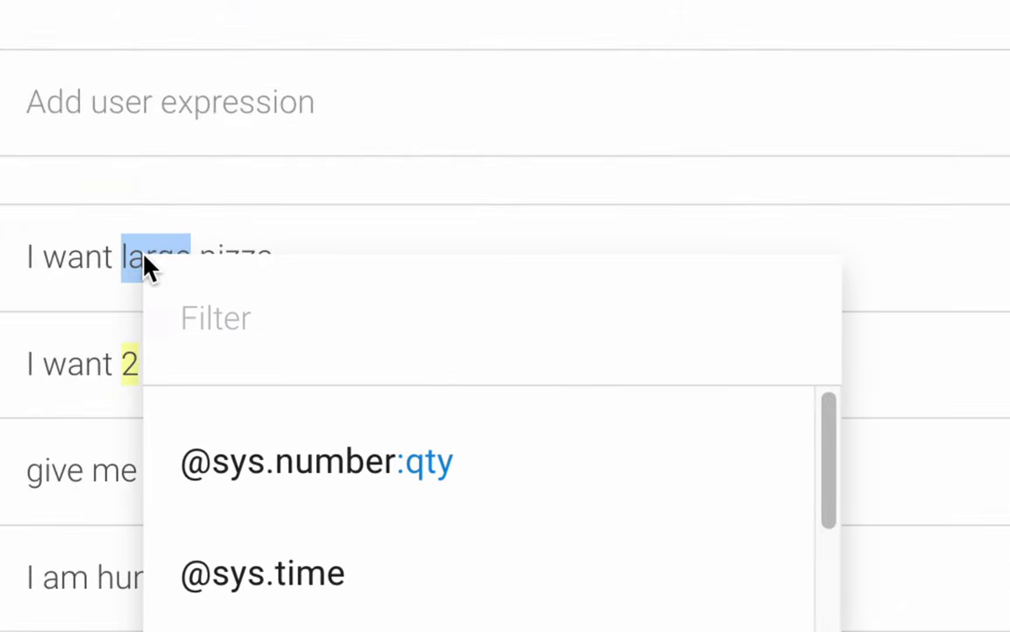
pyautogui.click(222, 321)
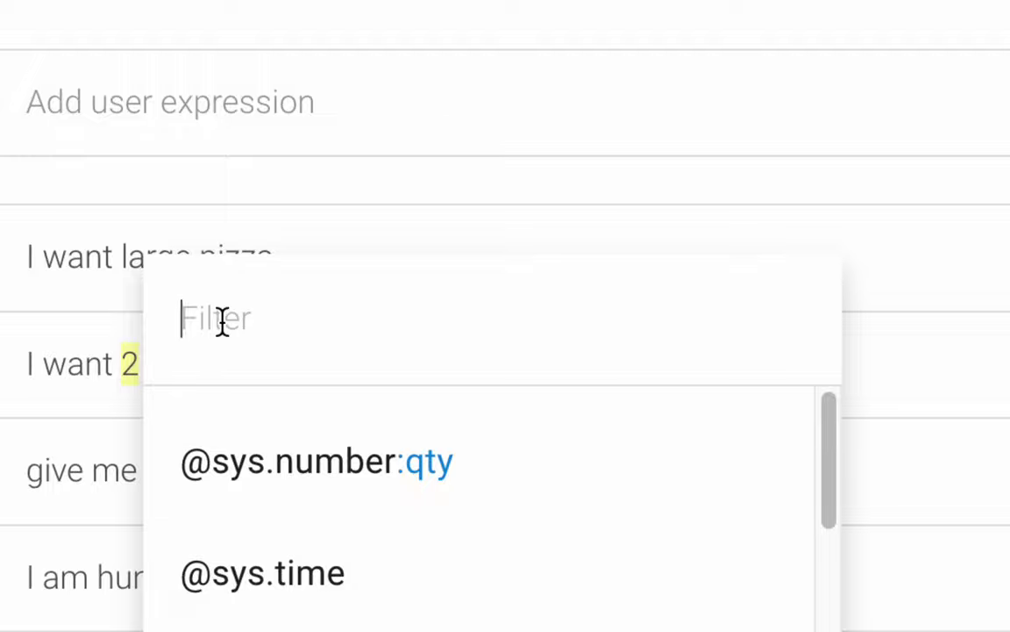
pyautogui.write('su')
pyautogui.press('BackSpace')
pyautogui.write('ize')
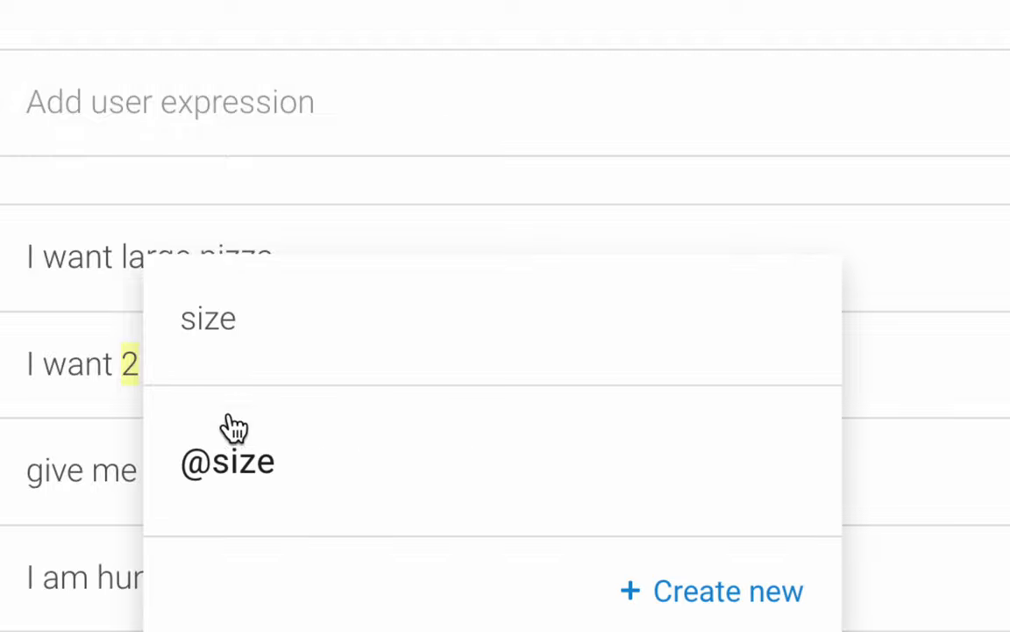
pyautogui.click(233, 428)
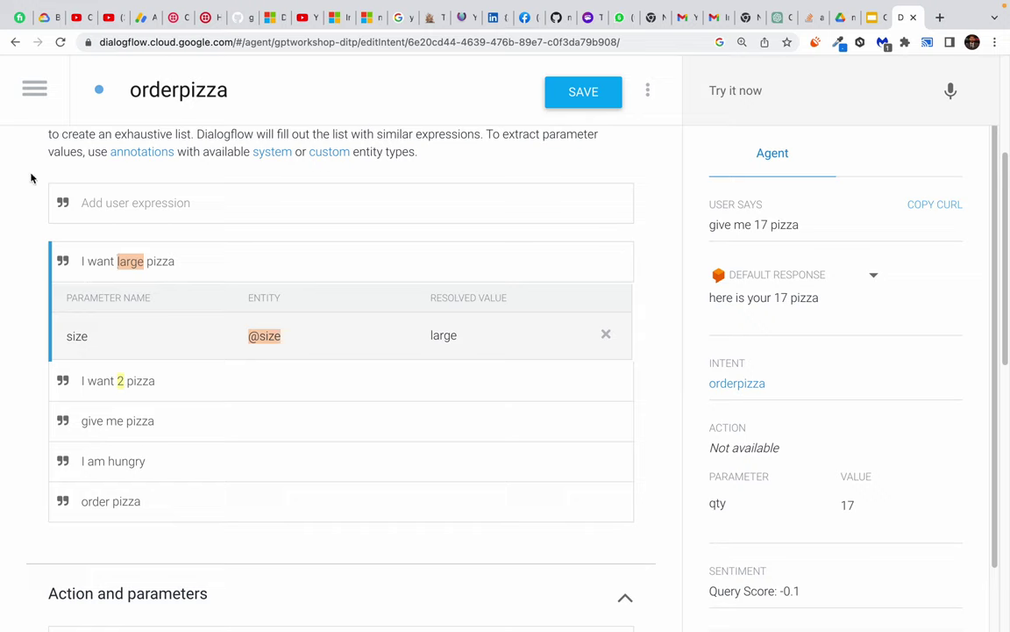
pyautogui.click(566, 98)
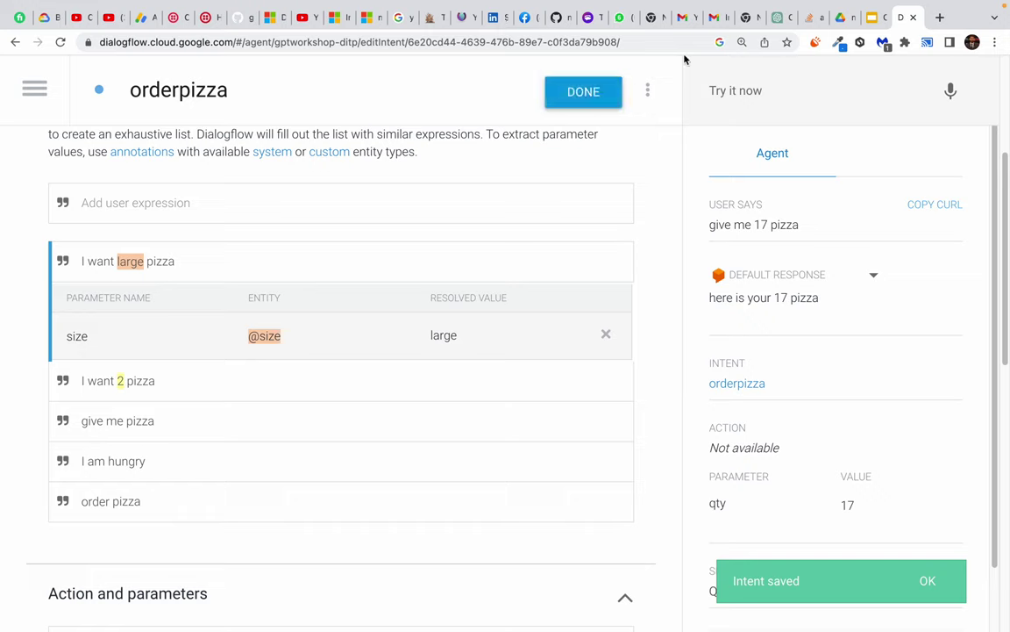
# Test the query 'give me pizza' in the console, which prompts for a quantity
pyautogui.click(718, 90)
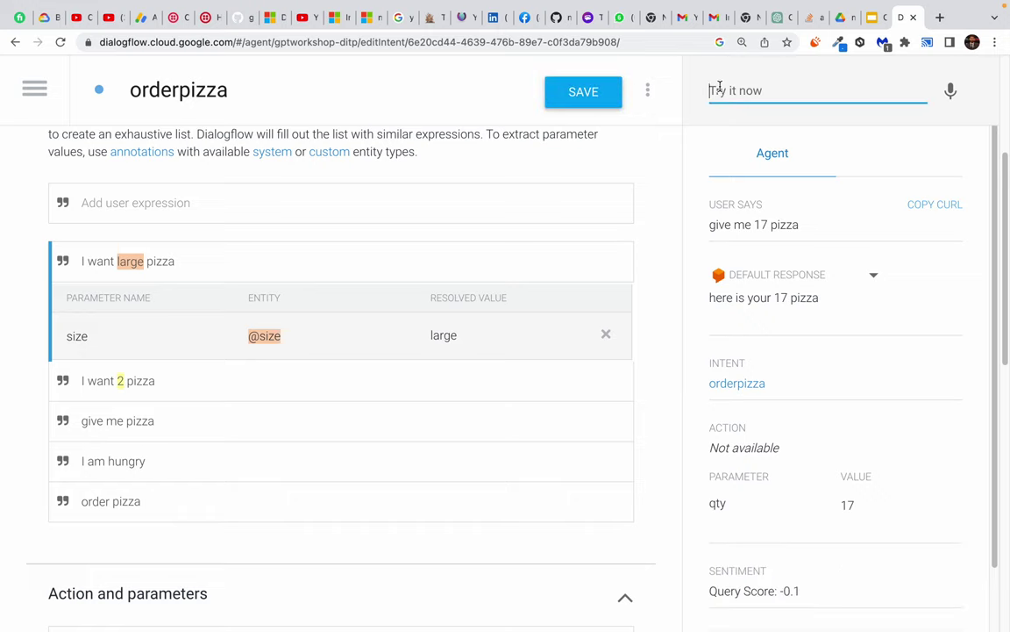
pyautogui.click(35, 88)
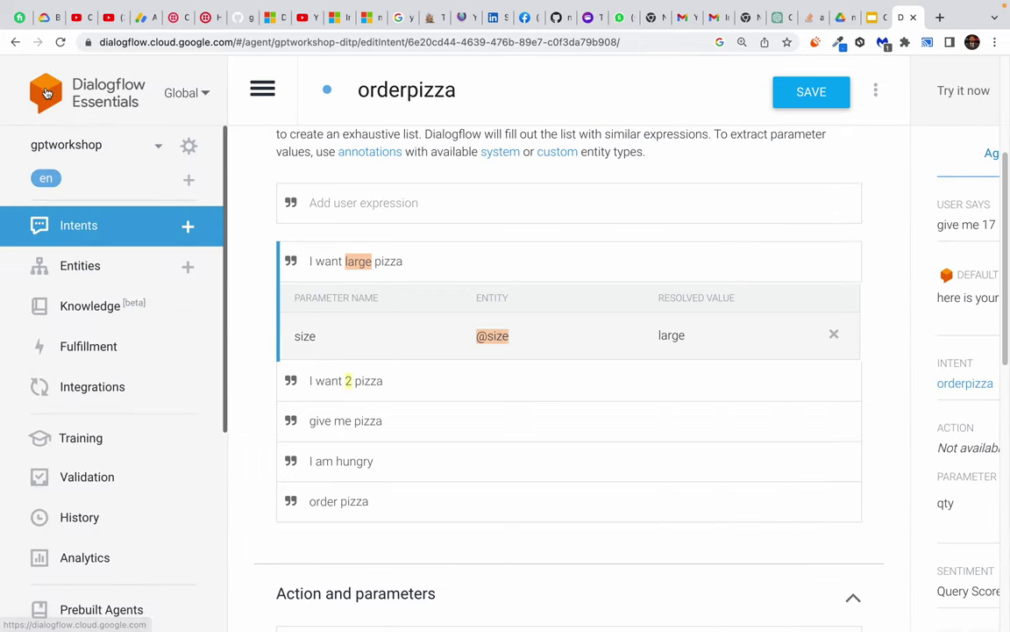
pyautogui.click(233, 85)
pyautogui.click(743, 79)
pyautogui.write('give me')
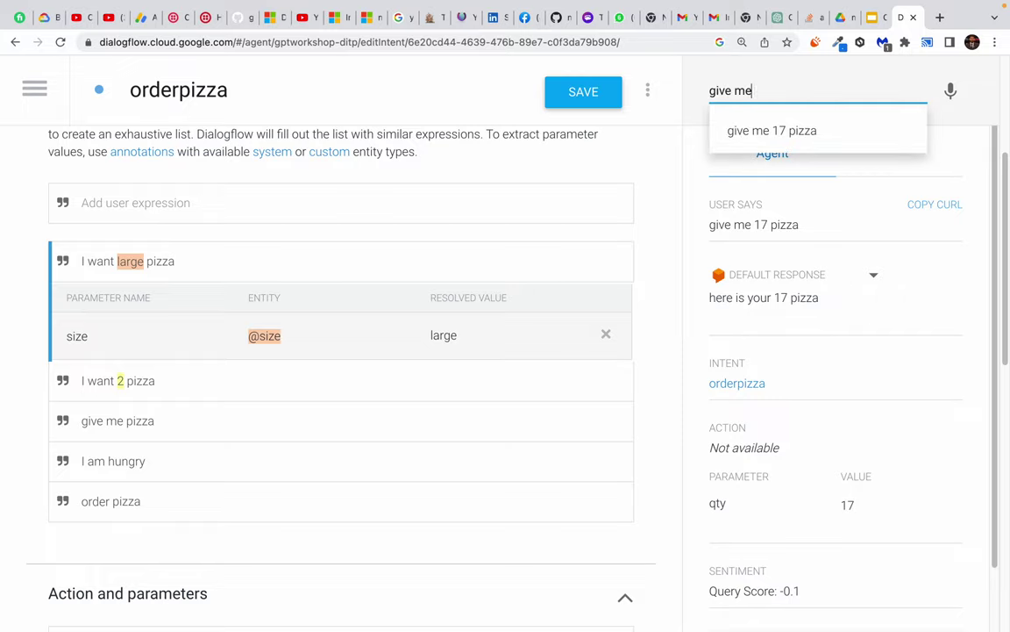
pyautogui.write(' pizza')
pyautogui.press('Return')
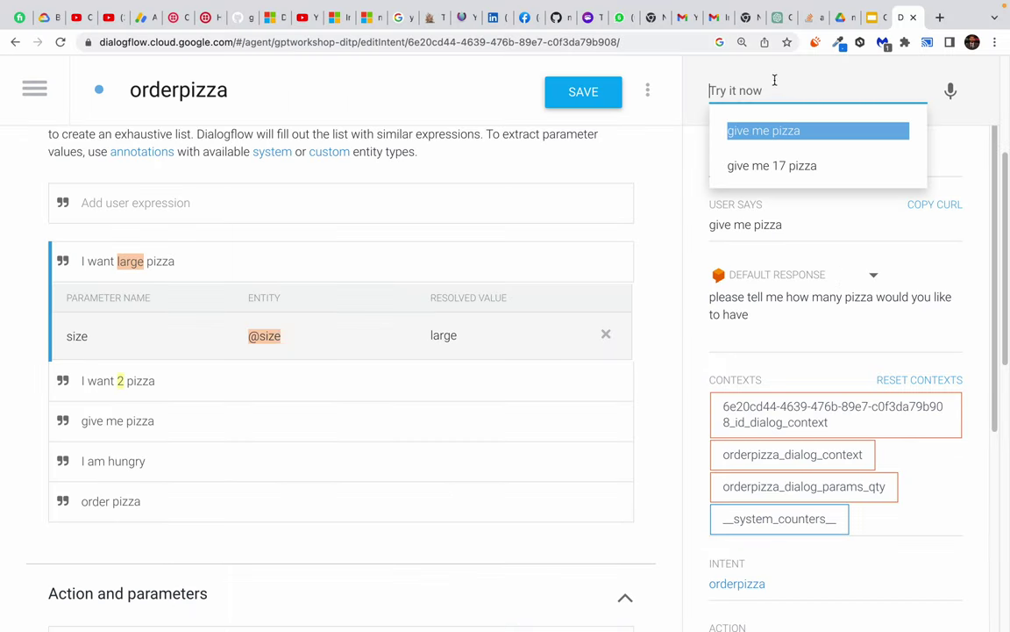
# Reply 'give me 6' and check the answer 'here is your 6 pizza' with size empty
pyautogui.write('give me 6')
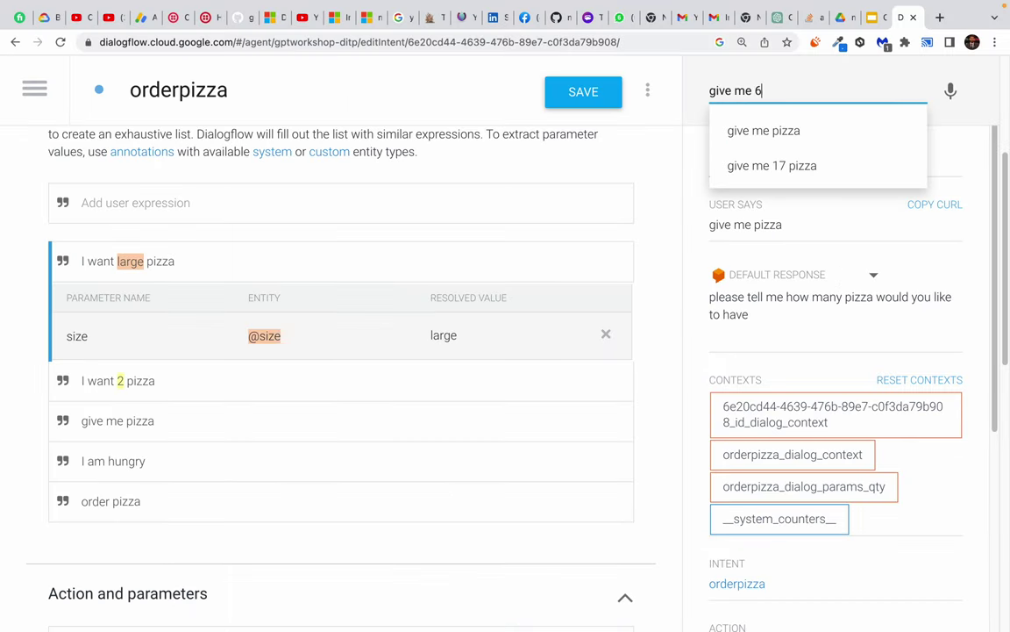
pyautogui.press('Return')
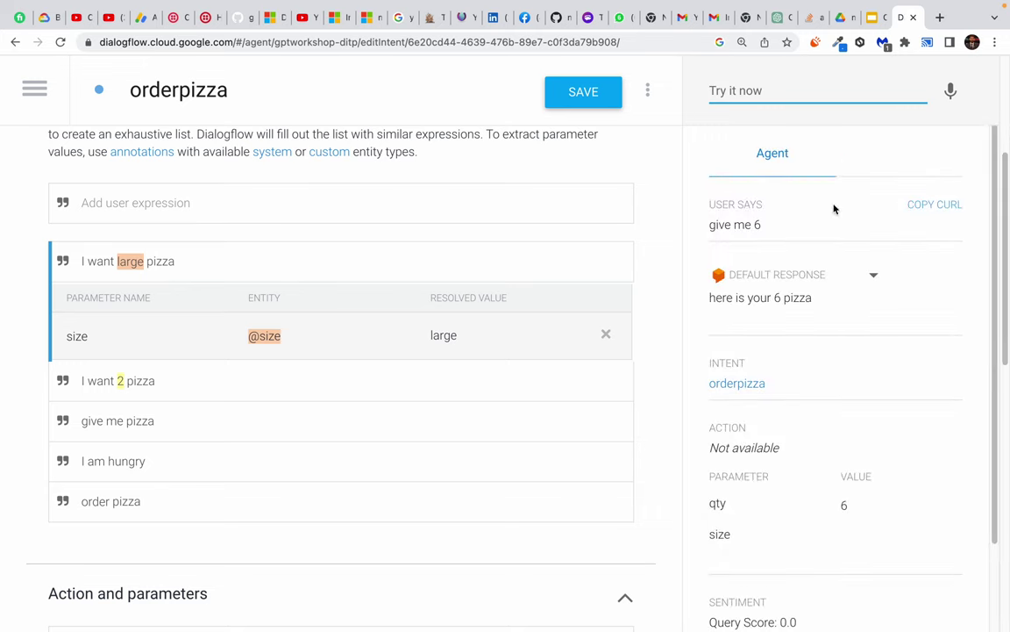
pyautogui.scroll(-2, 818, 320)
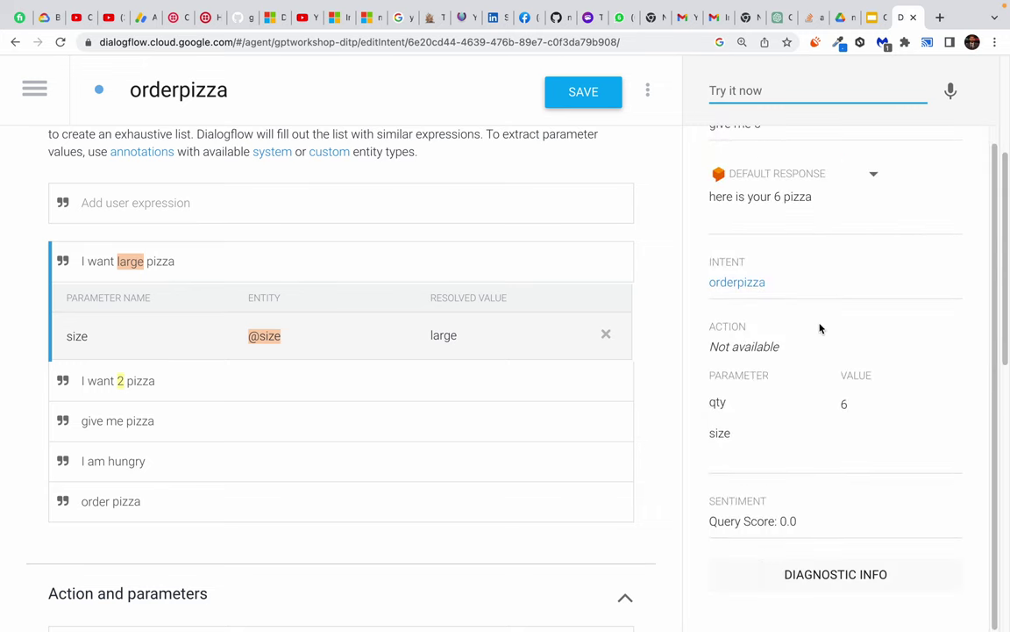
pyautogui.click(35, 92)
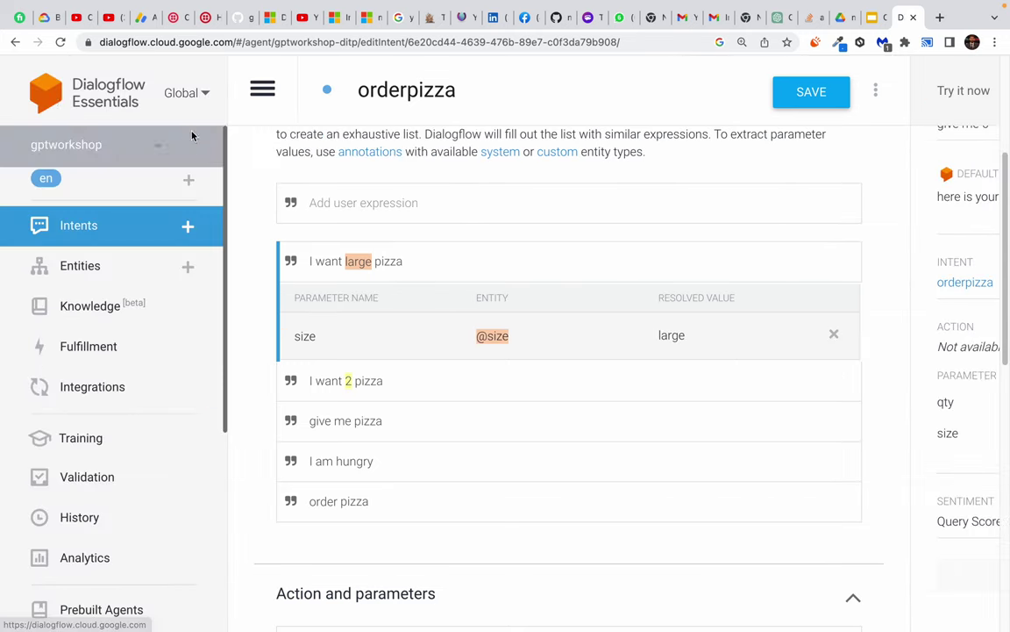
# Retrain the gptworkshop agent from its ML Settings
pyautogui.click(188, 144)
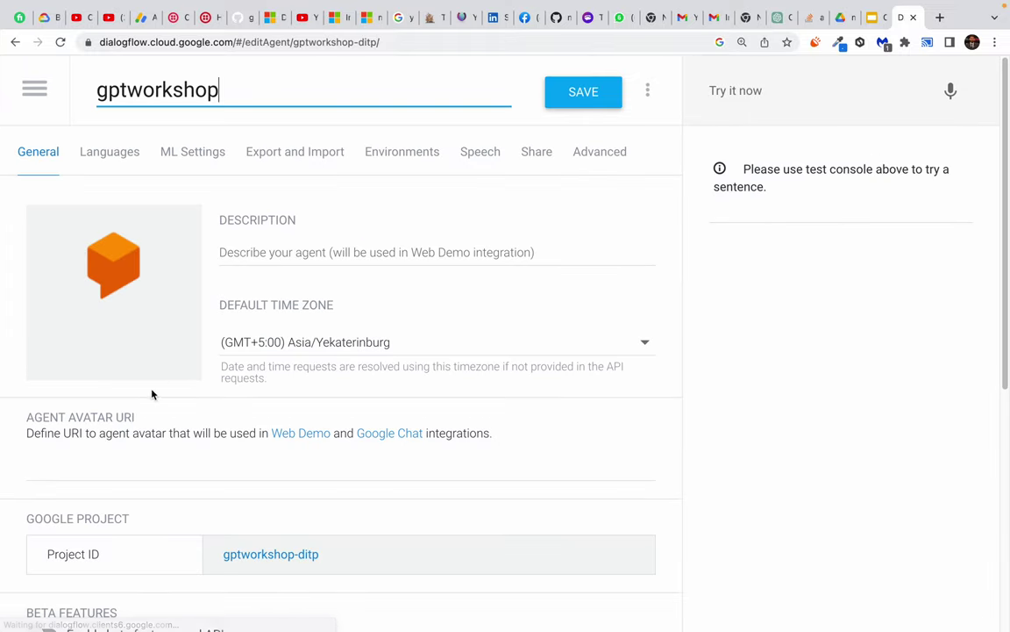
pyautogui.click(182, 150)
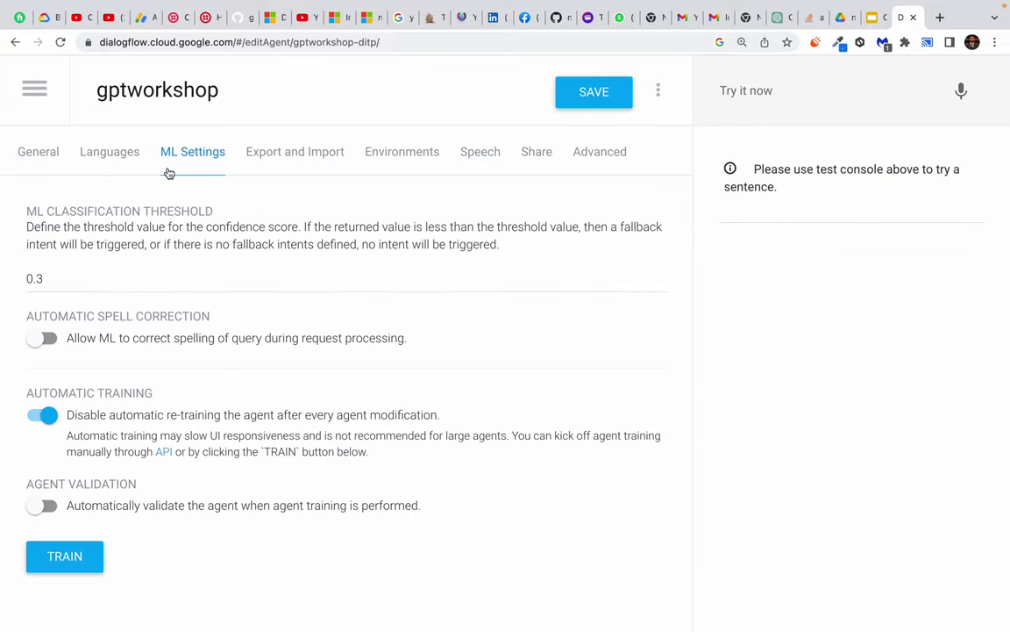
pyautogui.click(77, 553)
pyautogui.click(33, 91)
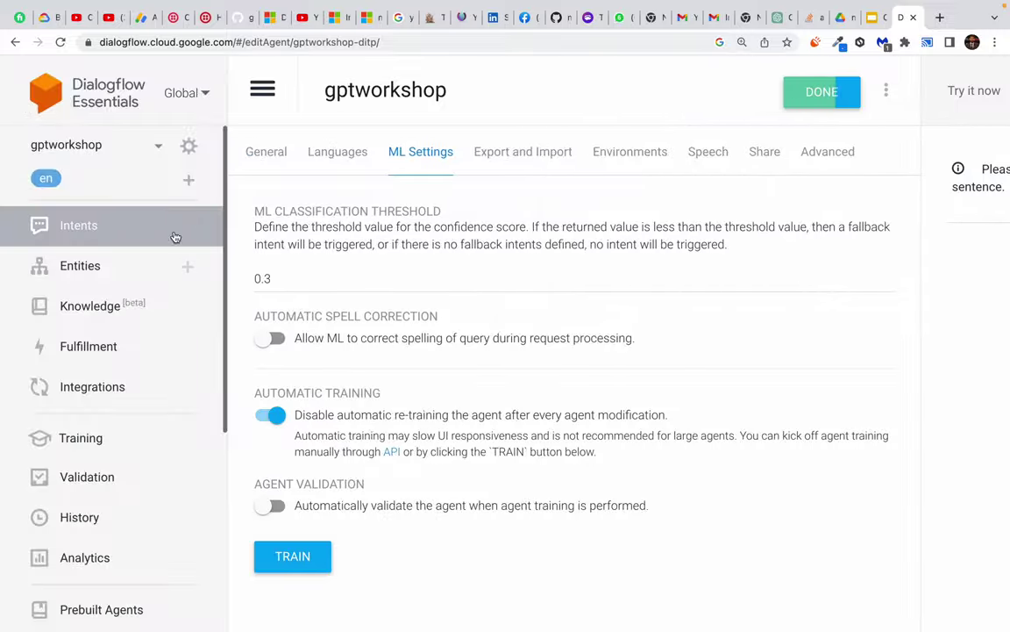
pyautogui.click(100, 225)
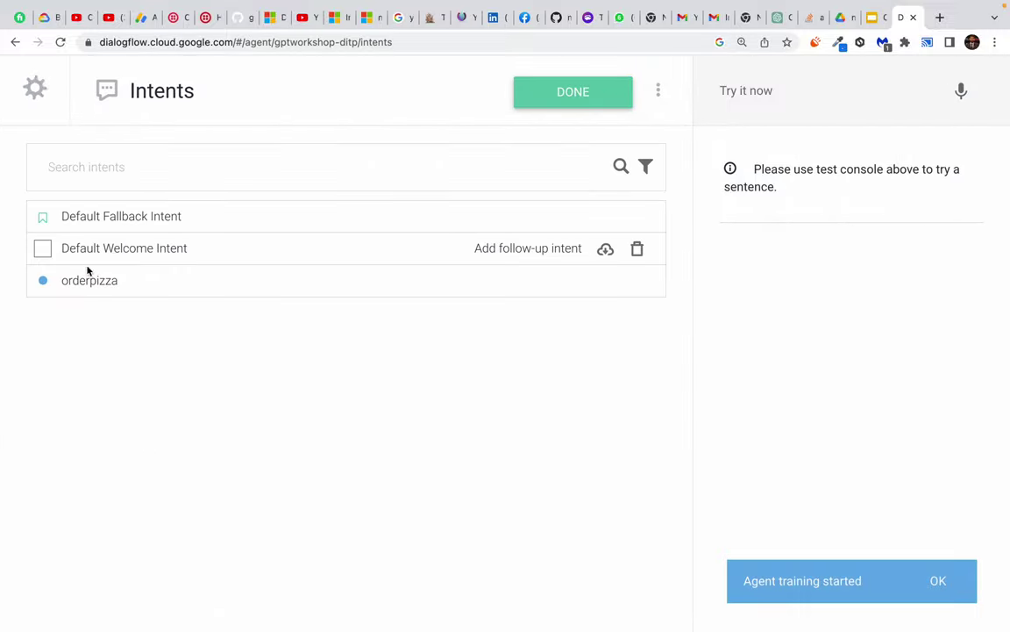
# Mark orderpizza's size parameter as required
pyautogui.click(88, 278)
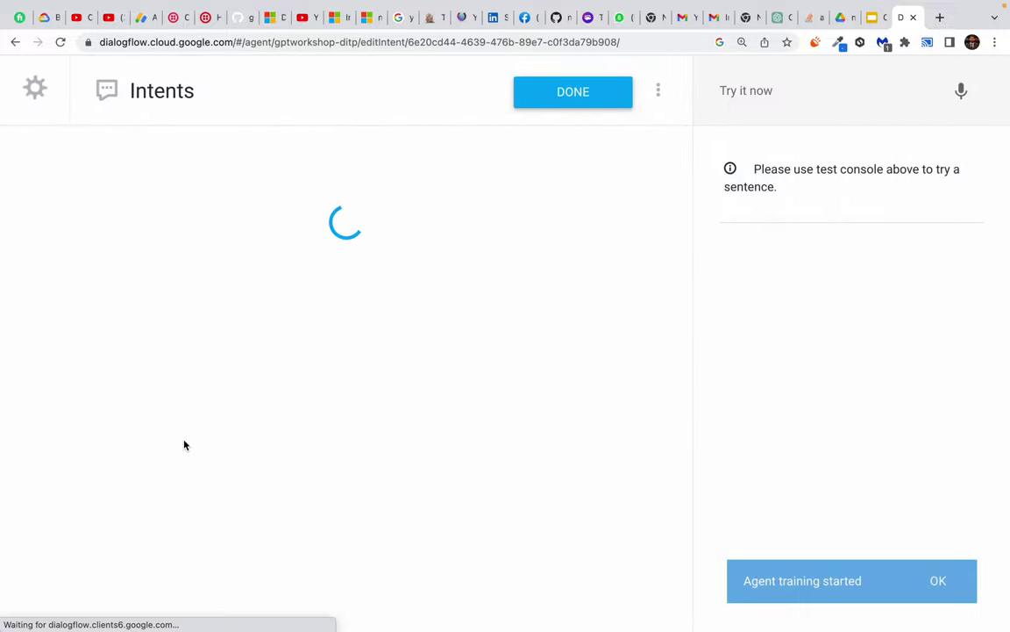
pyautogui.scroll(-5, 183, 443)
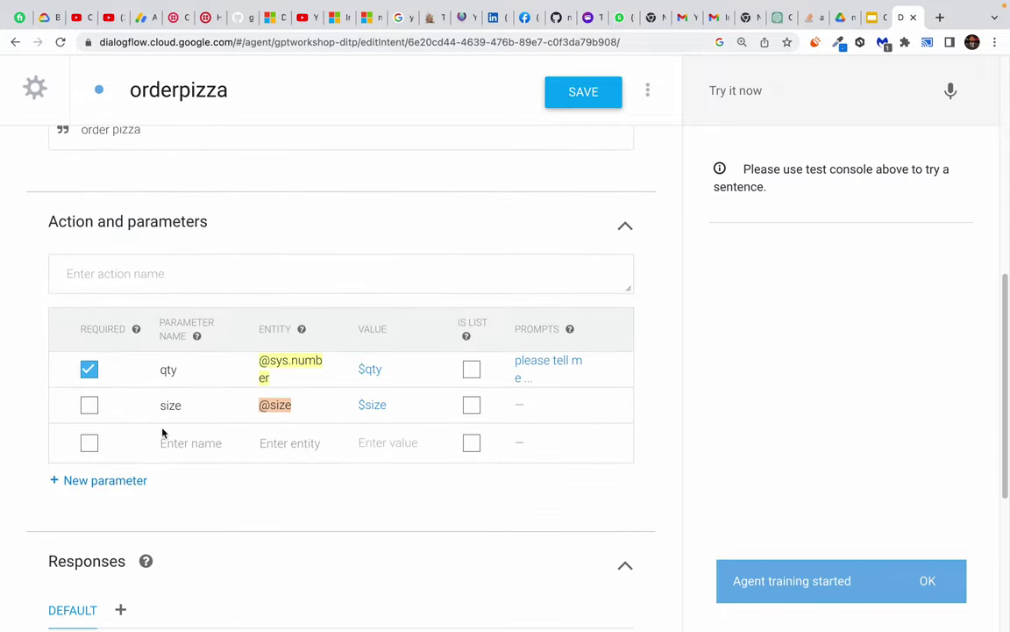
pyautogui.click(89, 404)
pyautogui.click(542, 404)
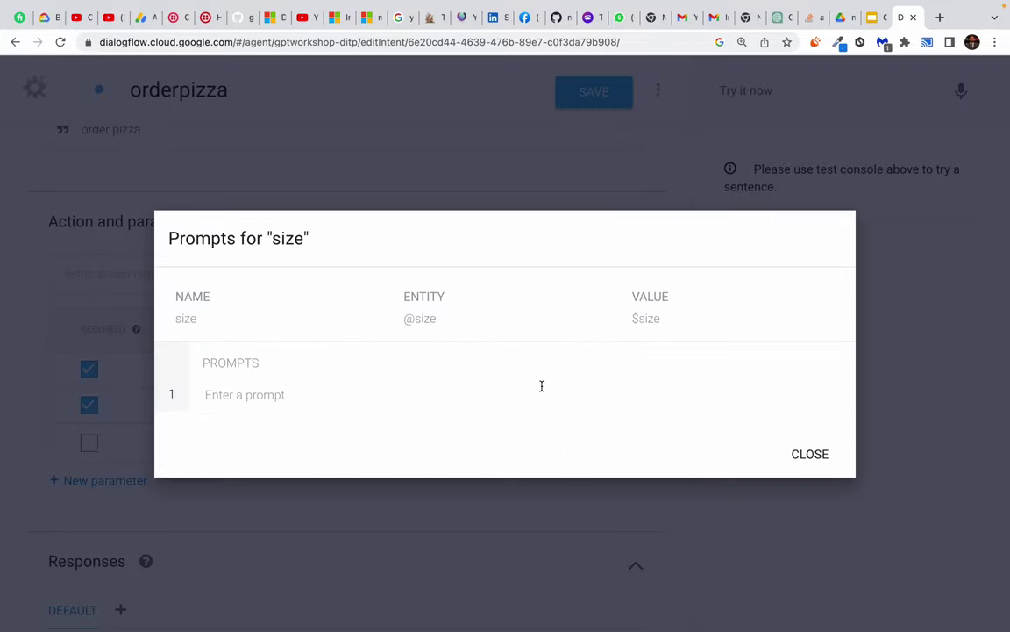
# Add size prompts 'please tell me what size', 'what size', 'what size we have small large and medium', then save
pyautogui.click(225, 395)
pyautogui.write('please tell me ')
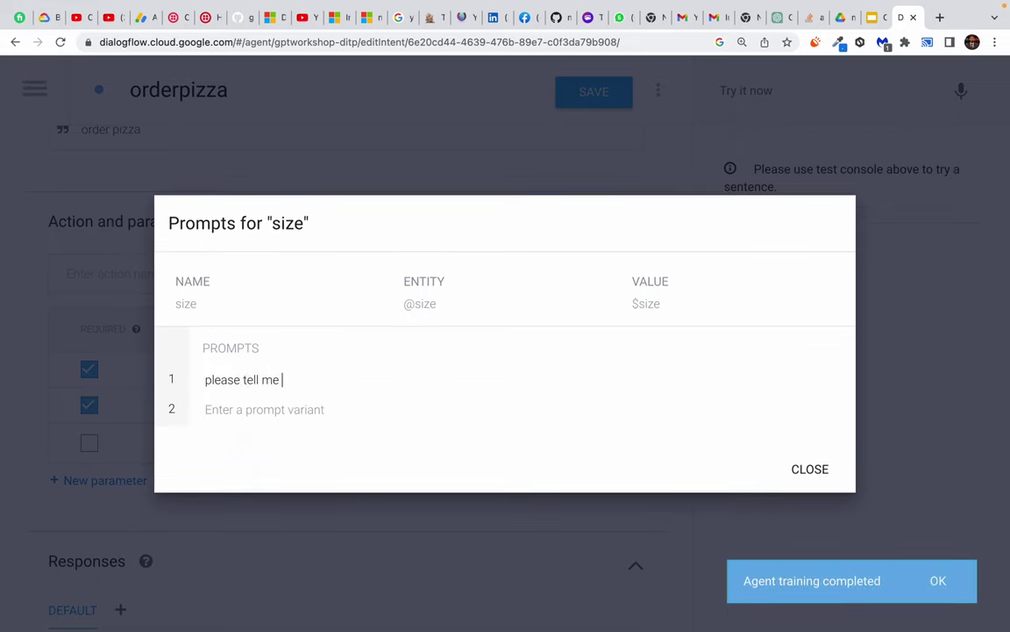
pyautogui.write('what size')
pyautogui.press('Return')
pyautogui.write('what siz')
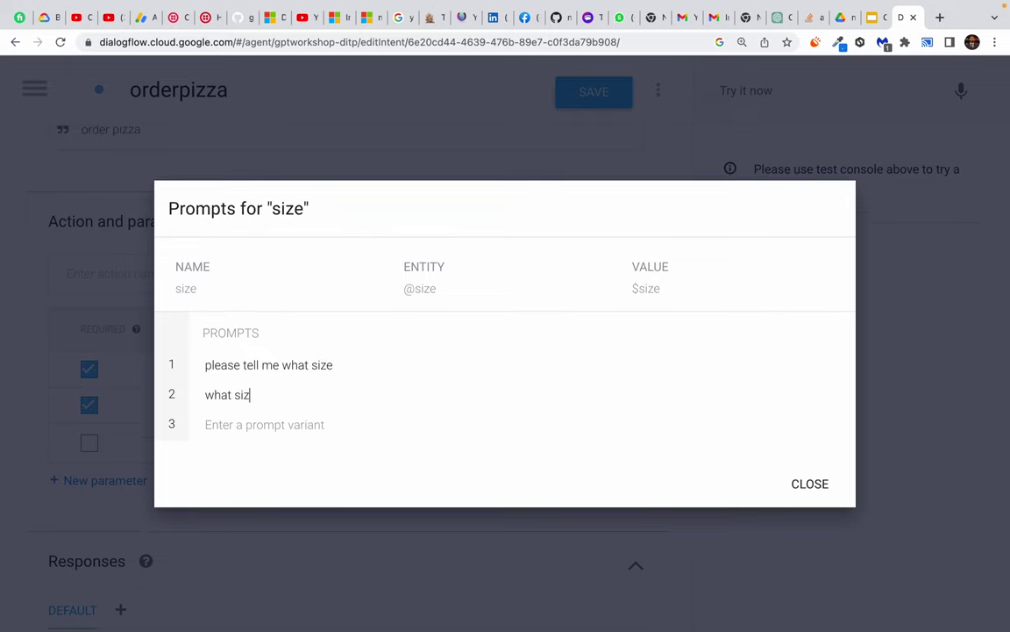
pyautogui.write('e')
pyautogui.press('Return')
pyautogui.write('wha')
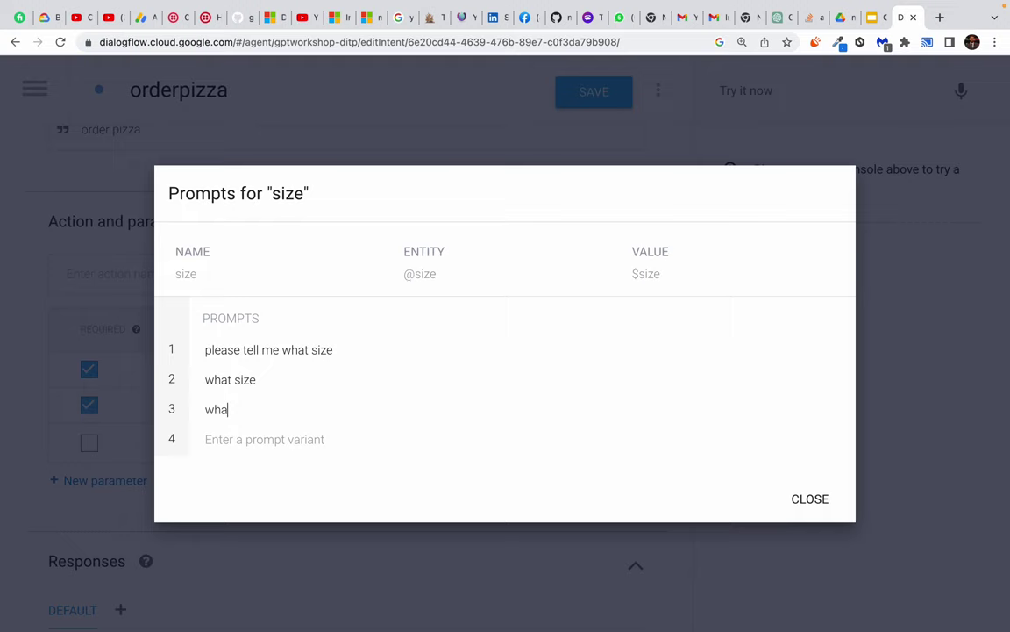
pyautogui.write('t size we have small large and medo')
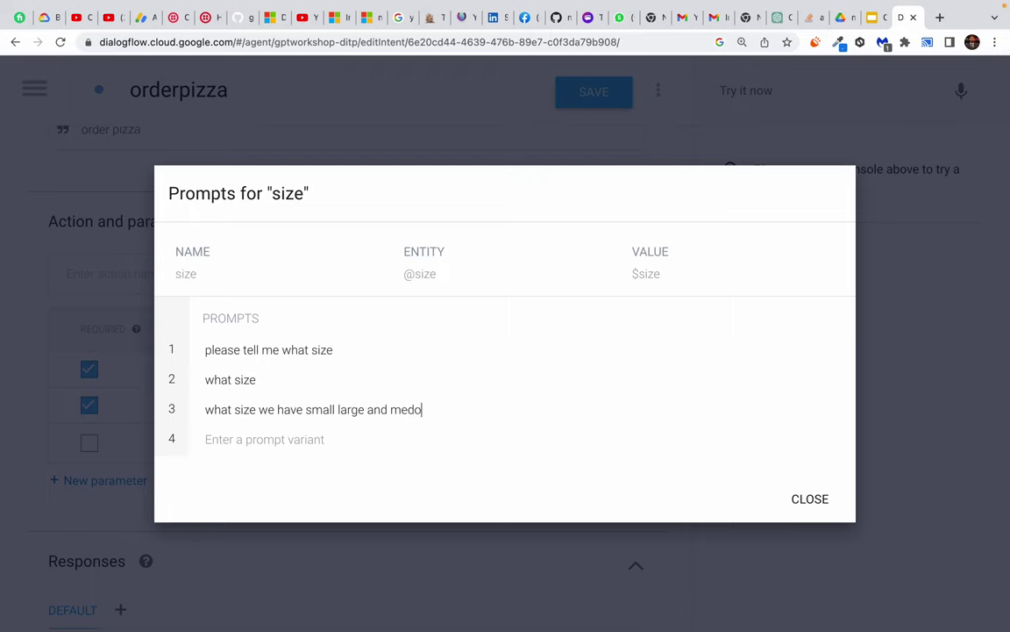
pyautogui.write('dium')
pyautogui.moveTo(279, 409); pyautogui.dragTo(471, 411)
pyautogui.click(471, 411)
pyautogui.click(809, 500)
pyautogui.click(586, 91)
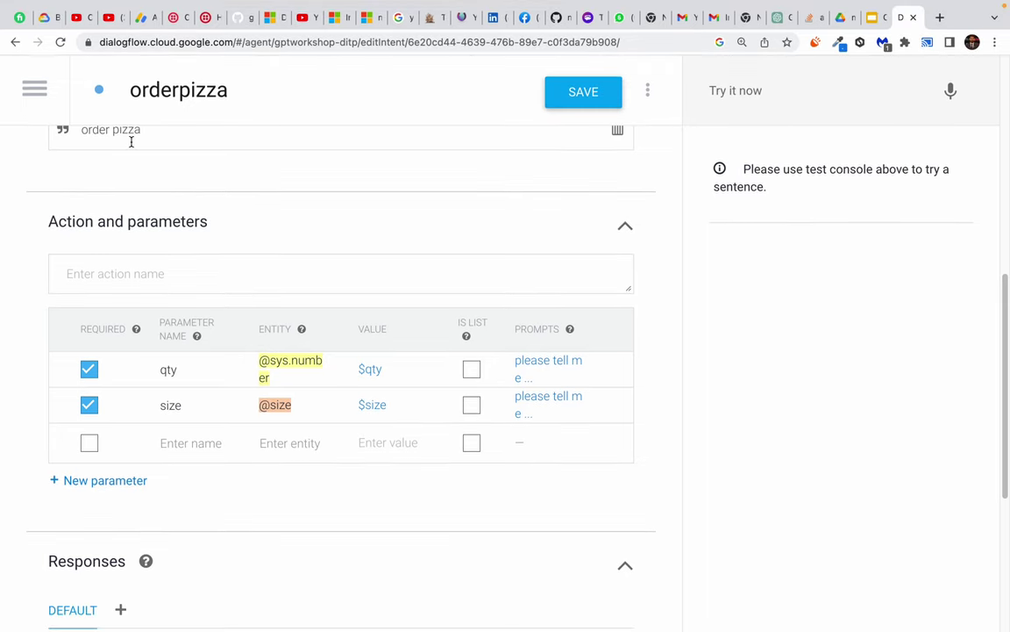
# Start training the gptworkshop agent from ML Settings
pyautogui.click(35, 88)
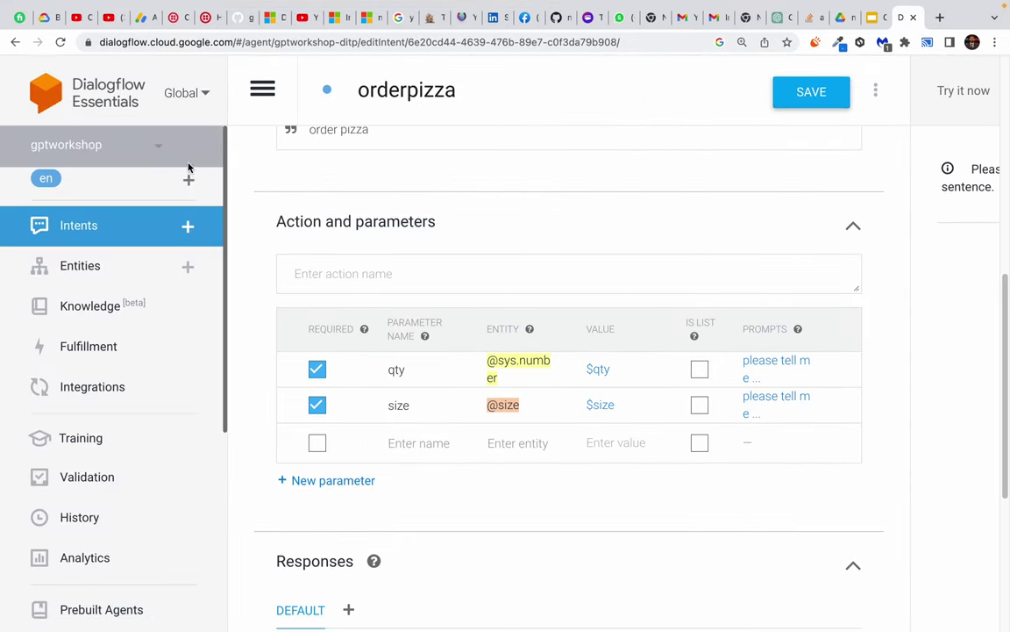
pyautogui.click(186, 152)
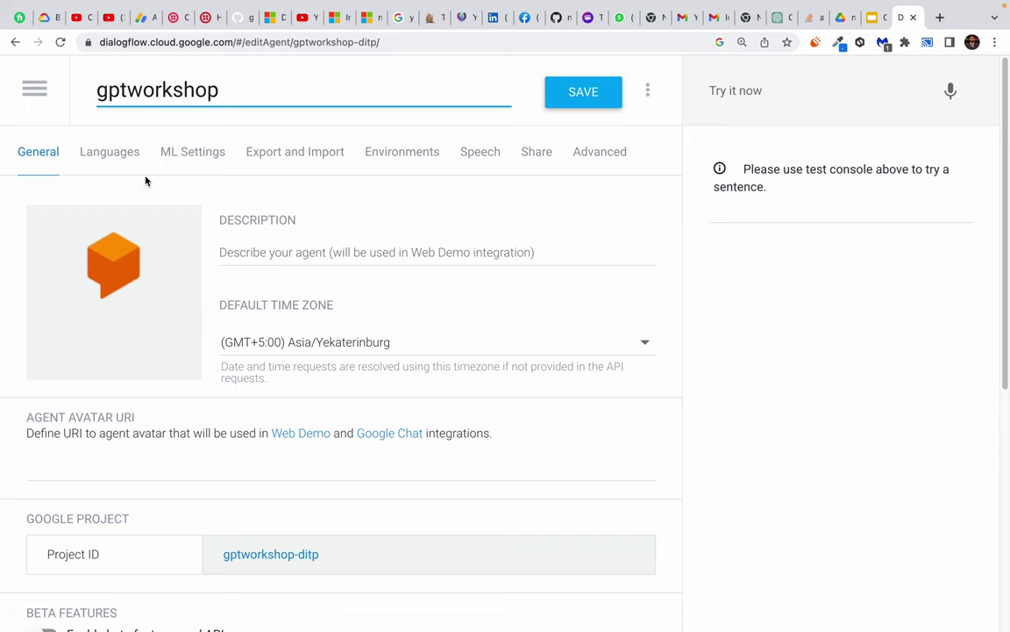
pyautogui.click(192, 151)
pyautogui.click(83, 561)
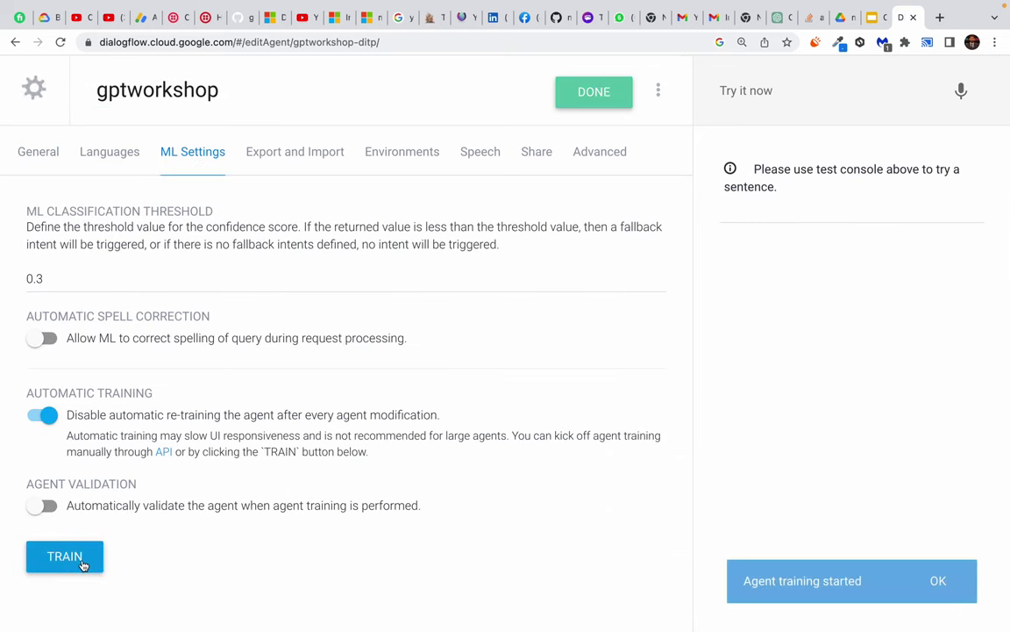
# Reopen the orderpizza intent for editing
pyautogui.click(35, 90)
pyautogui.click(61, 226)
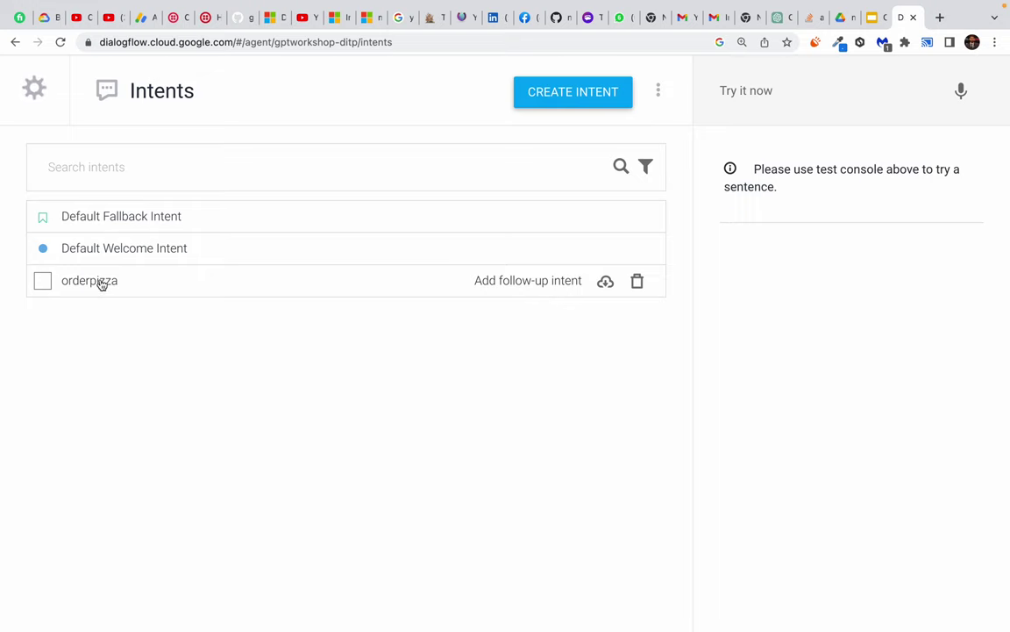
pyautogui.click(97, 281)
pyautogui.click(754, 91)
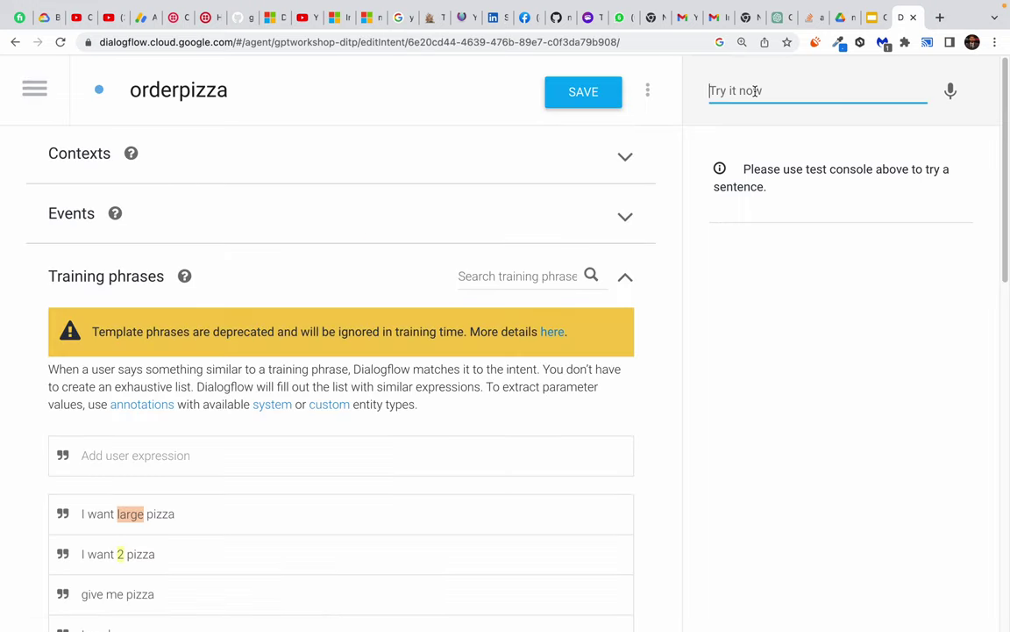
# Test 'give me pizza', answer quantity 6, then try 'hello size'
pyautogui.write('giv')
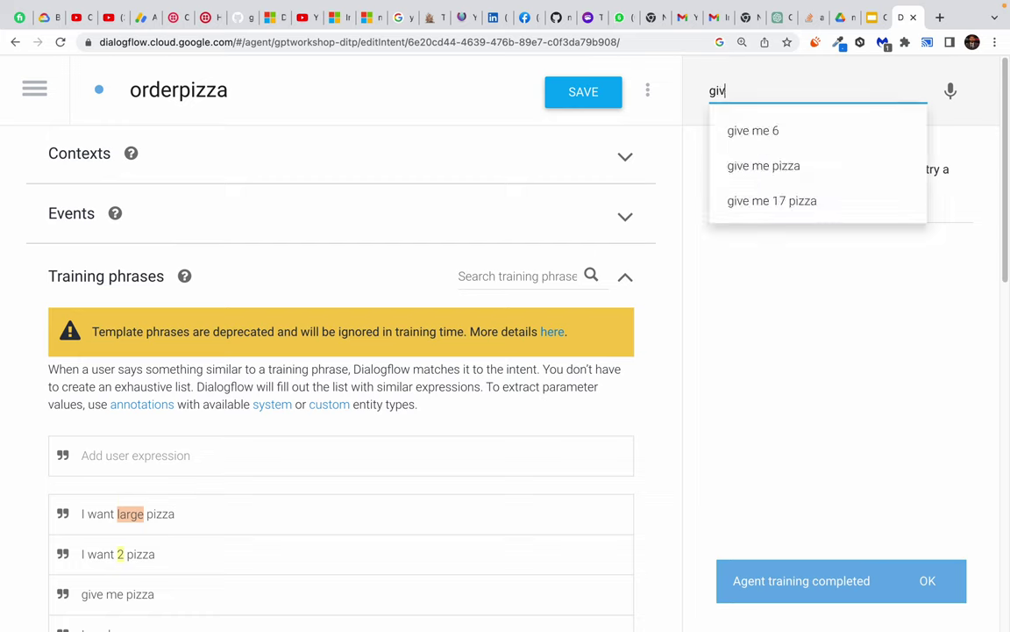
pyautogui.write('e me pizza')
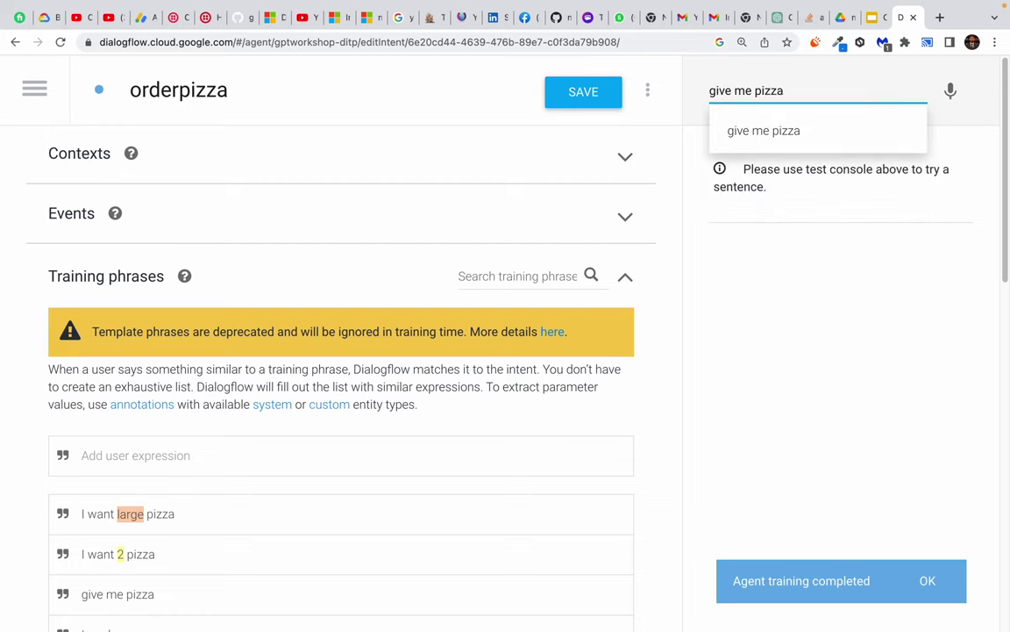
pyautogui.press('Return')
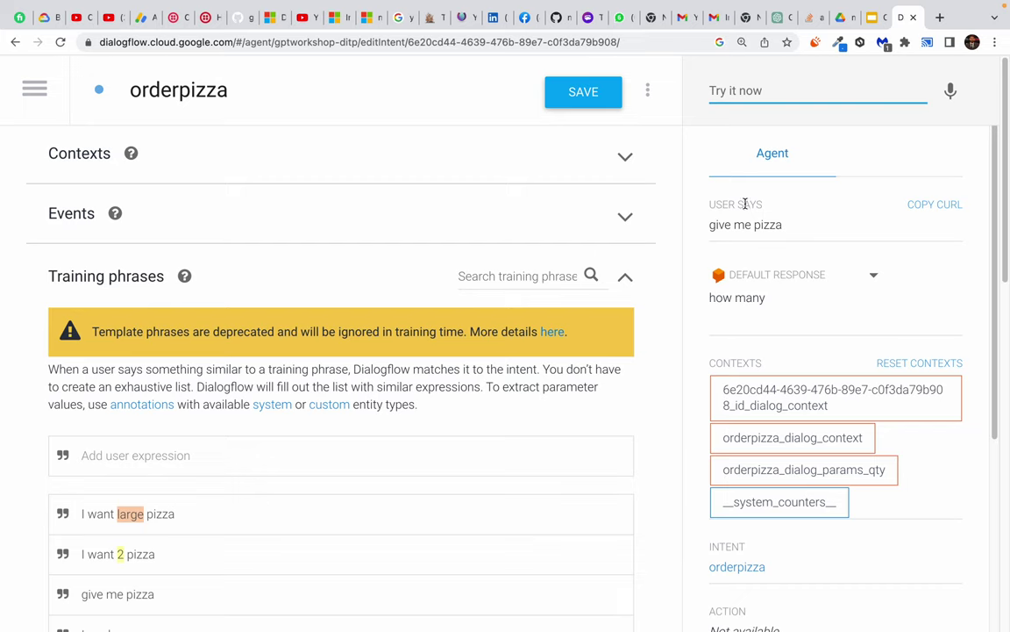
pyautogui.write('6')
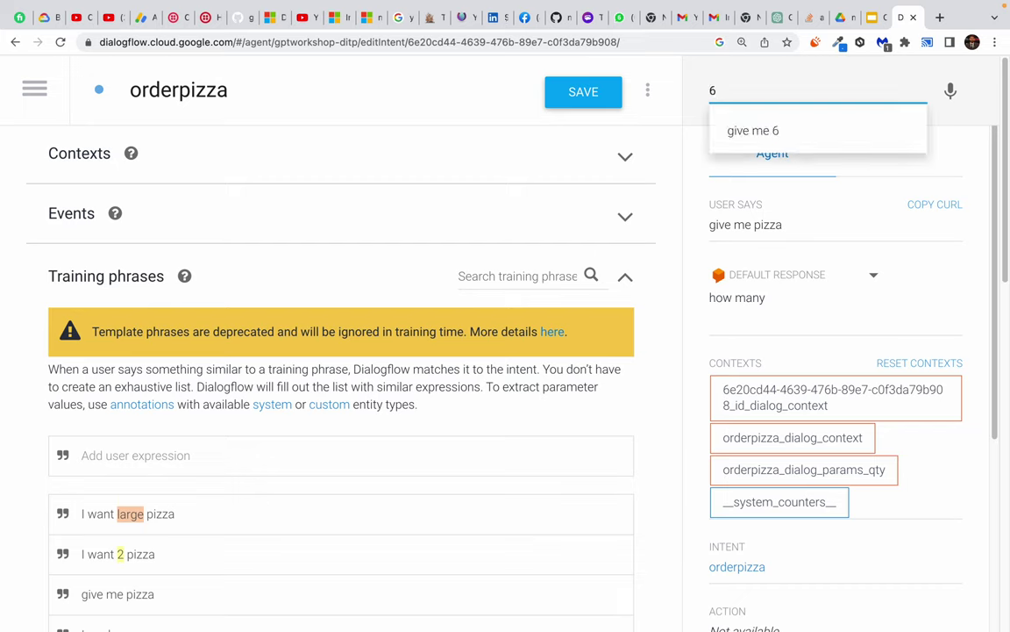
pyautogui.press('Return')
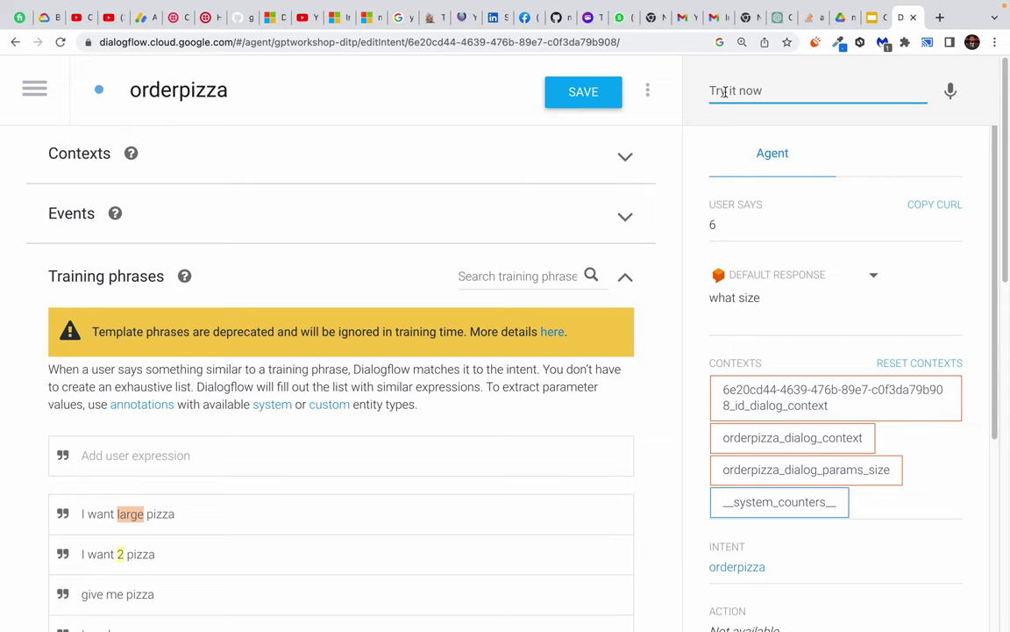
pyautogui.write('hello size')
pyautogui.press('Return')
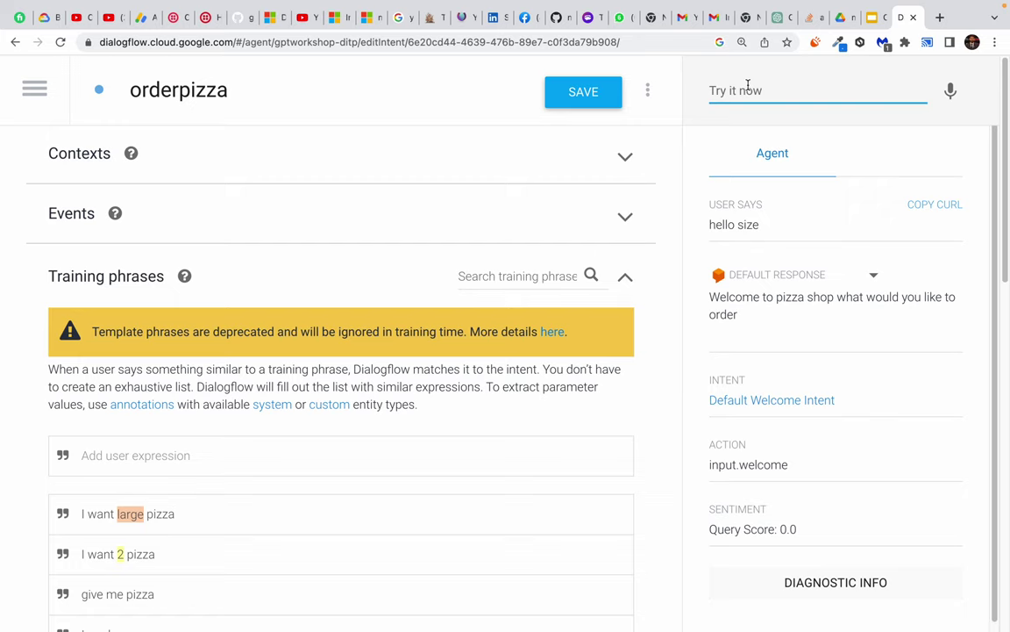
# Repeat the test with 'give me pizza', quantity 6 and 'abc siz'
pyautogui.write('give me pizza')
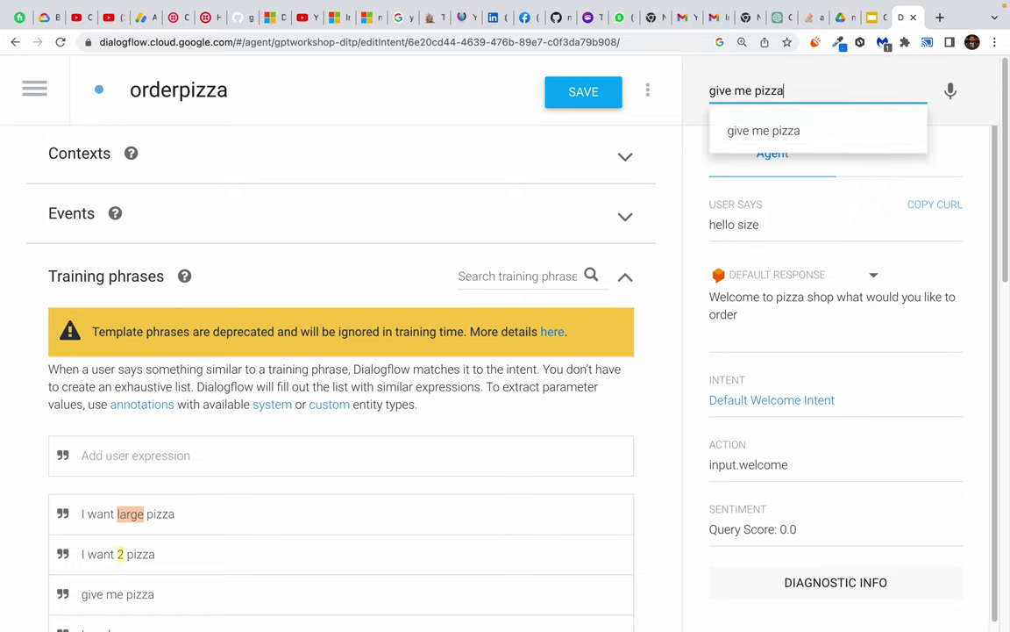
pyautogui.press('Return')
pyautogui.write('6')
pyautogui.press('Return')
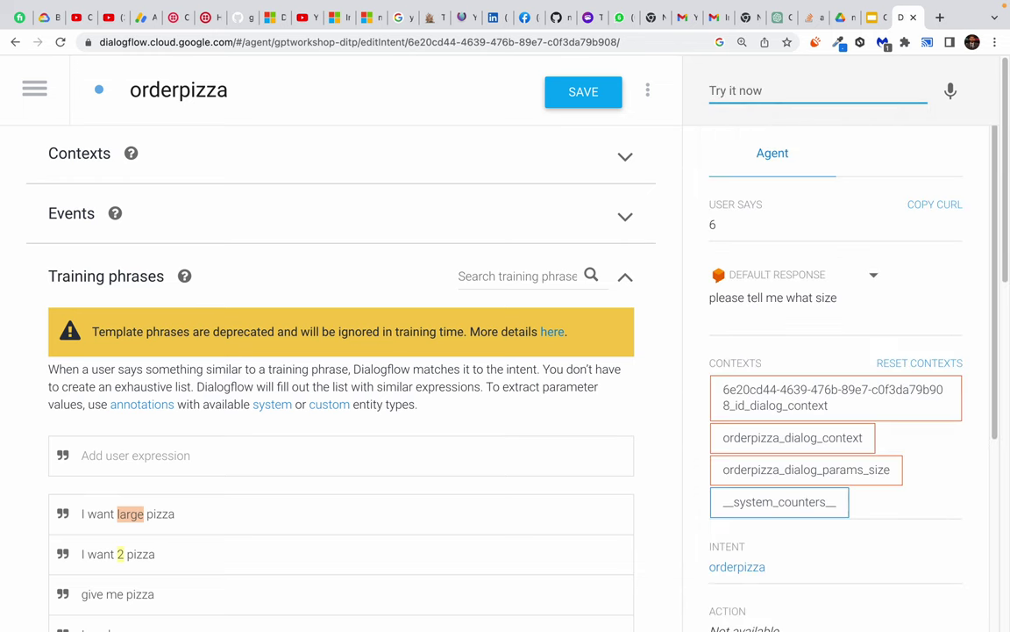
pyautogui.write('abc siz')
pyautogui.press('Return')
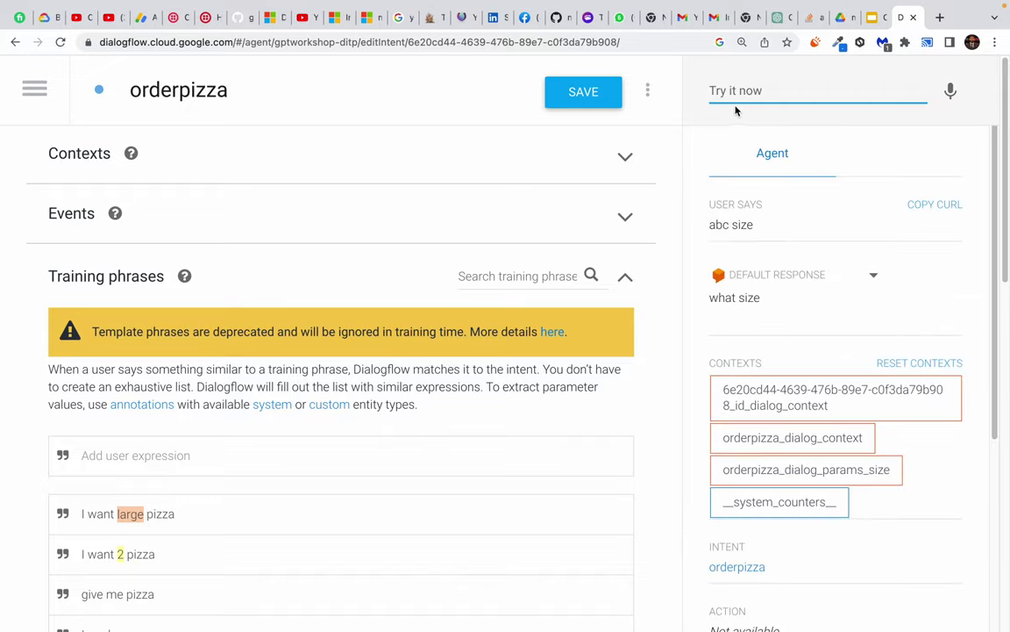
pyautogui.press('Up')
pyautogui.press('Up')
pyautogui.press('Return')
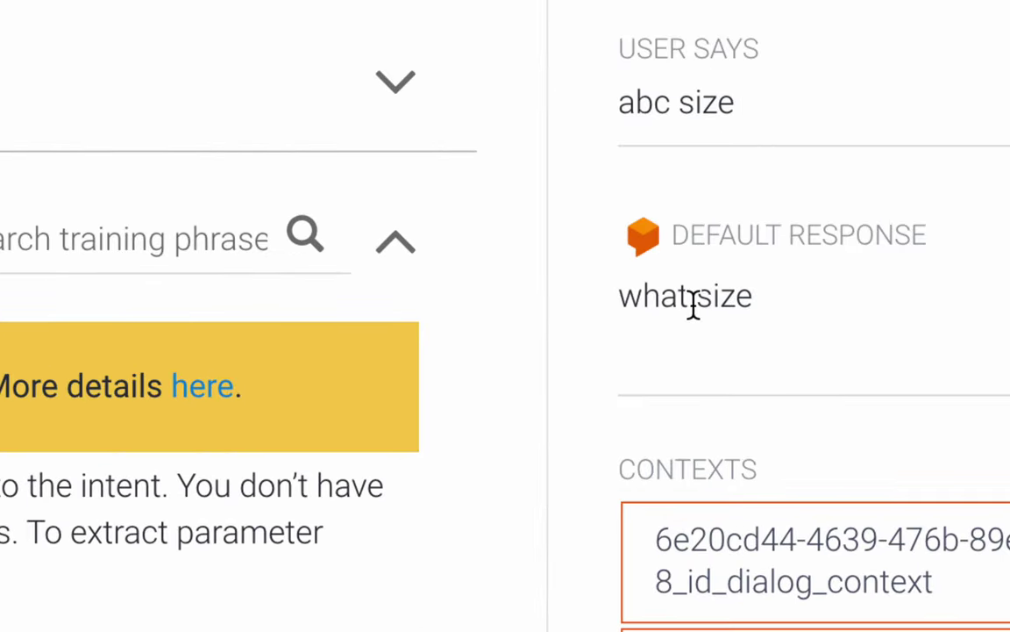
# Resubmit 'abc si' and 'abc size', then inspect the size options listed in the reply
pyautogui.click(727, 81)
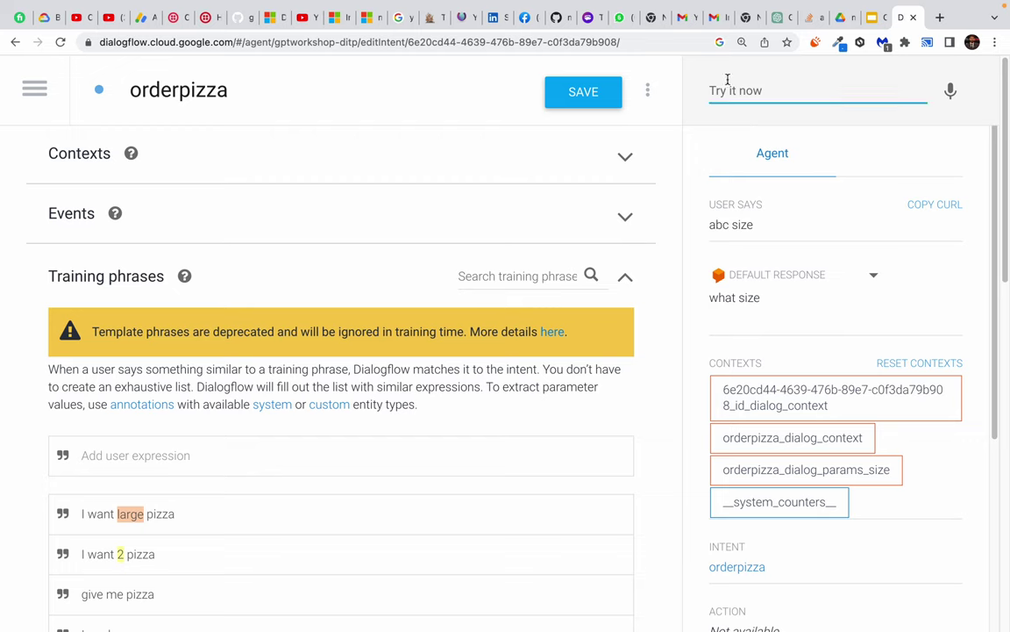
pyautogui.write('abc si')
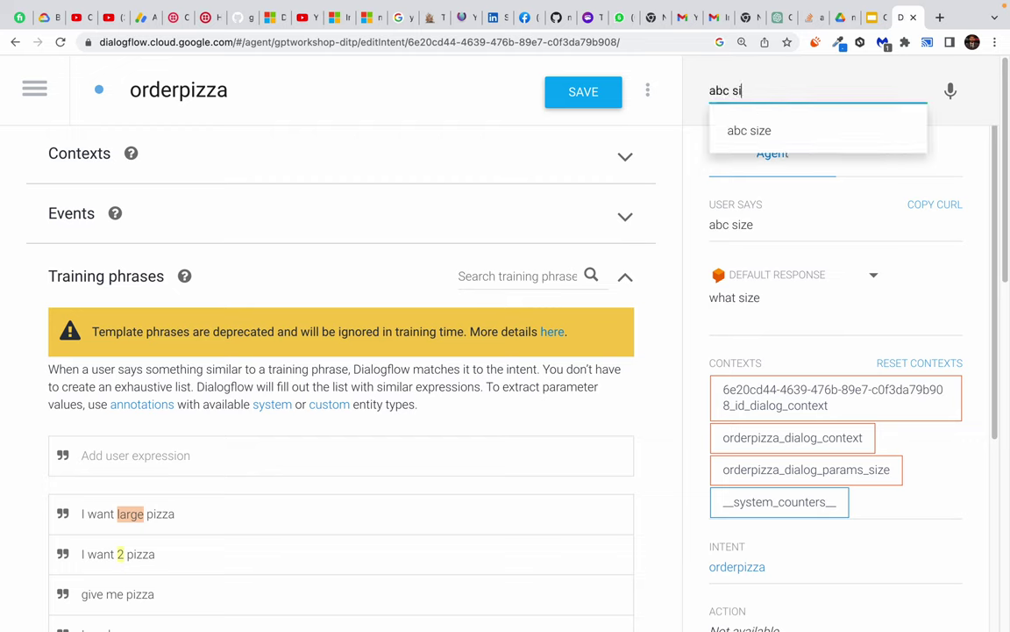
pyautogui.press('Return')
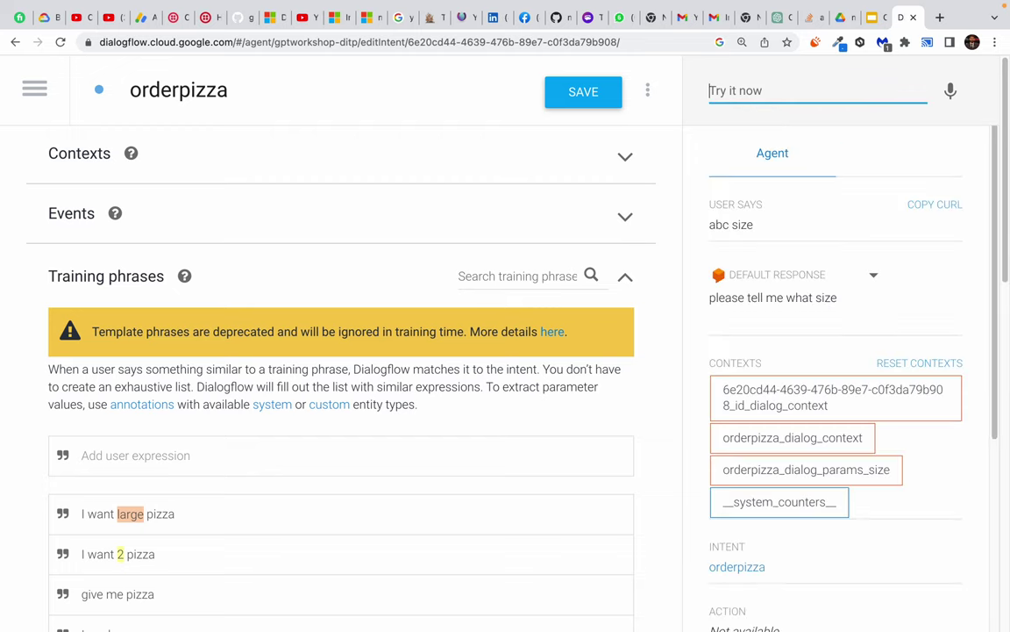
pyautogui.write('ab')
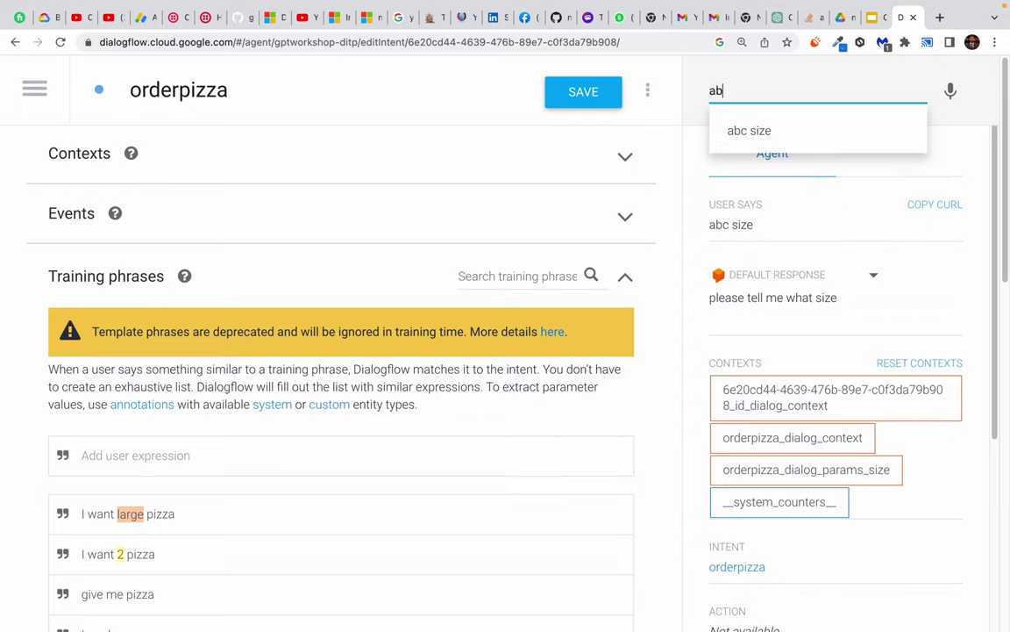
pyautogui.write('c size')
pyautogui.press('Return')
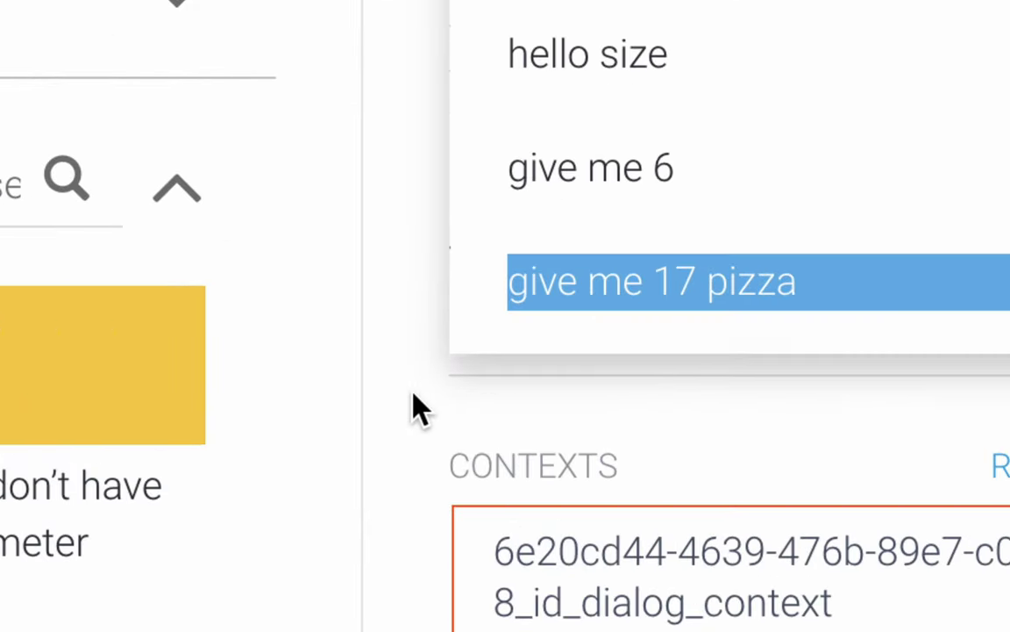
pyautogui.click(724, 301)
pyautogui.moveTo(438, 264); pyautogui.dragTo(833, 269)
pyautogui.click(522, 263)
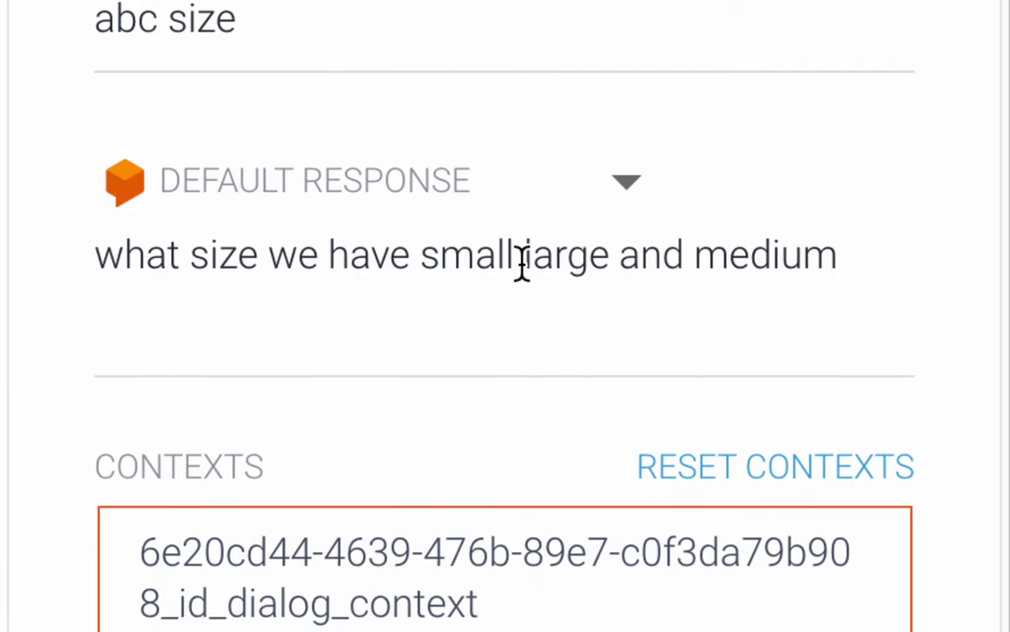
# Answer 'small', then 'small pizza', getting 'here is your 6 pizza' with size small, qty 6
pyautogui.click(794, 91)
pyautogui.write('small')
pyautogui.press('Return')
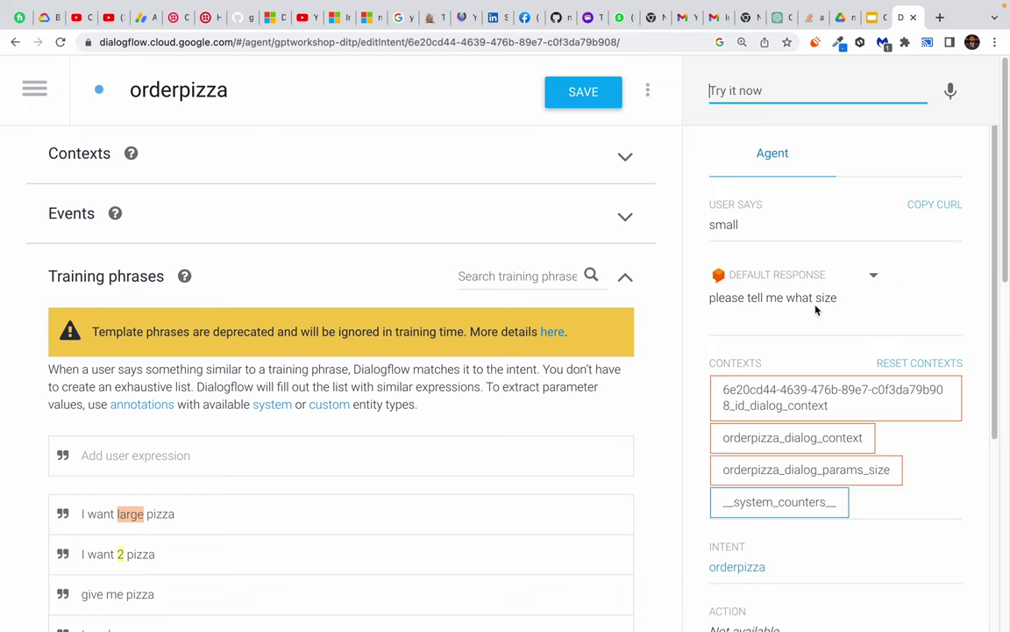
pyautogui.write('s')
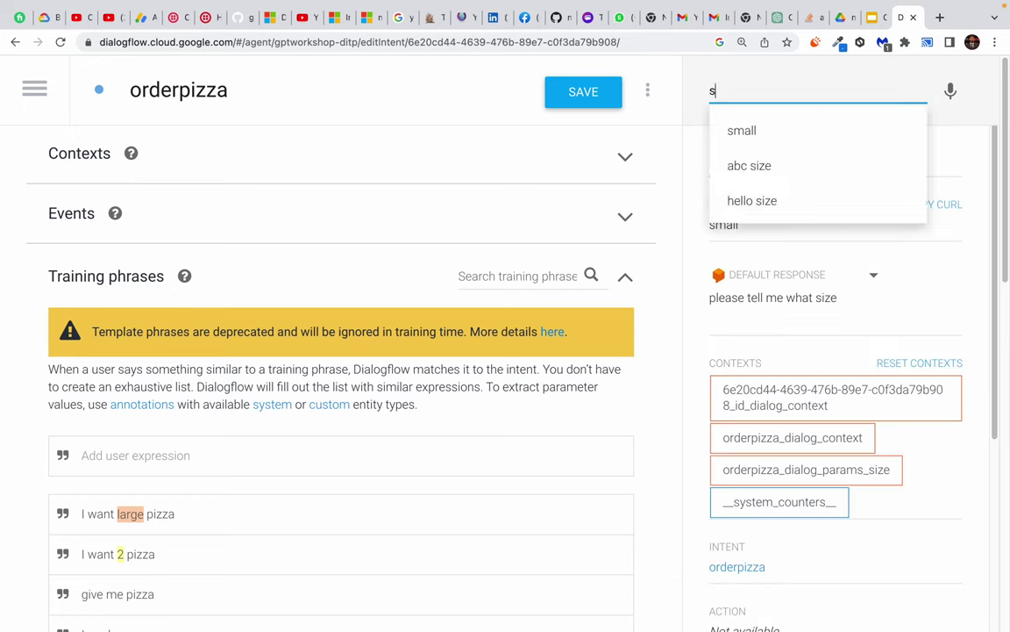
pyautogui.write('mall pizza')
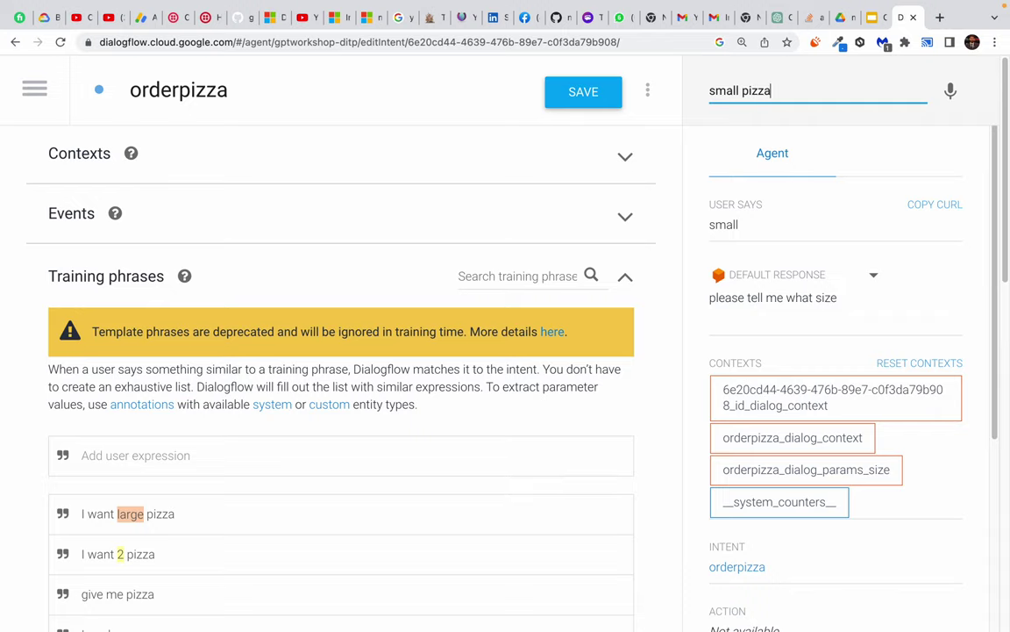
pyautogui.press('Return')
pyautogui.scroll(-3, 692, 366)
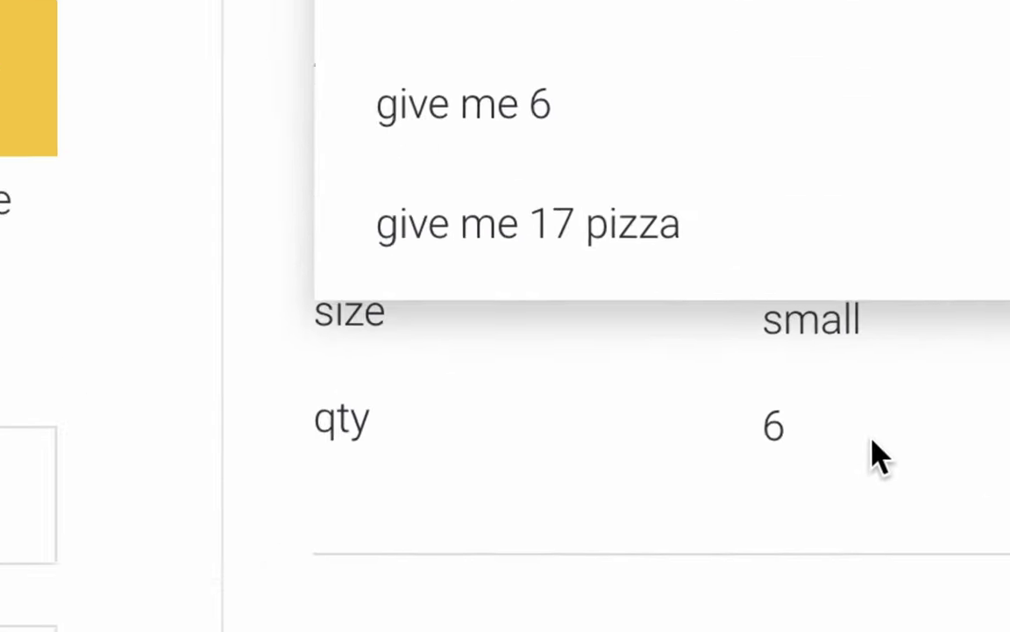
pyautogui.click(791, 437)
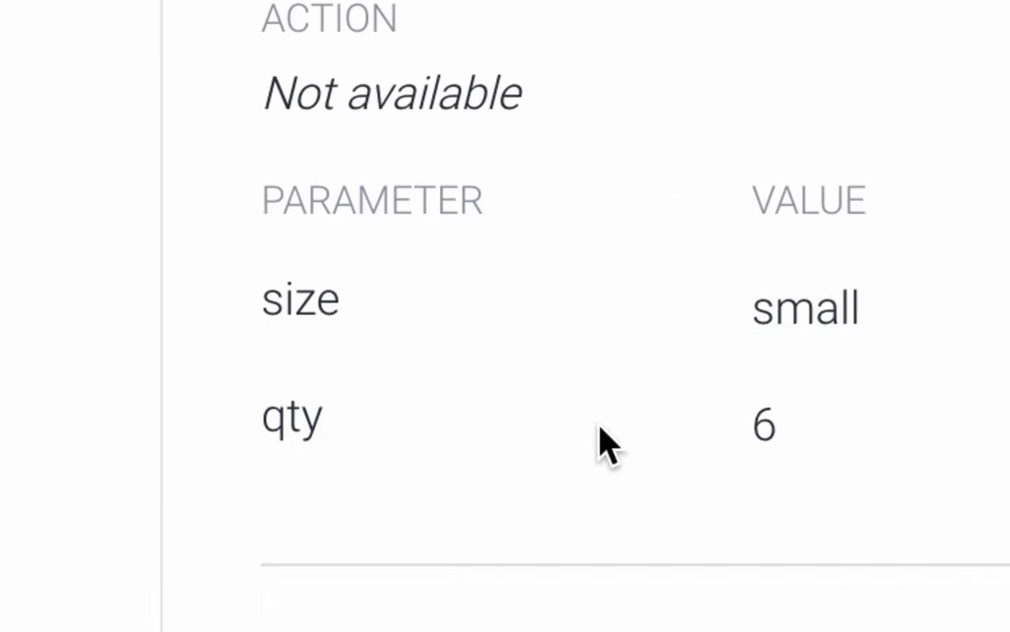
pyautogui.moveTo(229, 272); pyautogui.dragTo(847, 432)
pyautogui.click(864, 439)
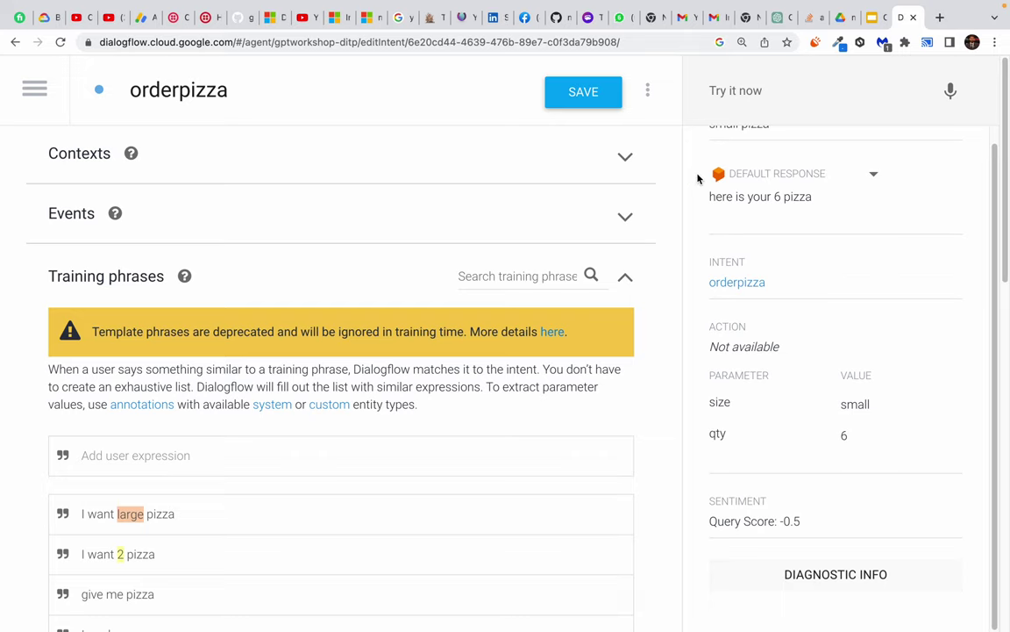
pyautogui.scroll(2, 698, 204)
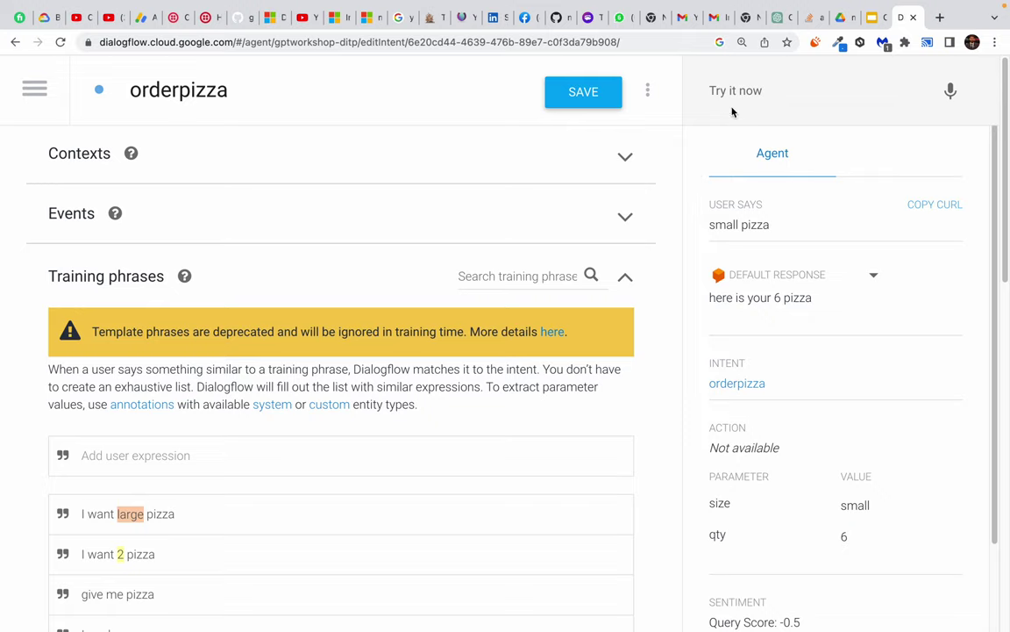
# Change the orderpizza response to 'here is your $qty $size pizza' and save the intent
pyautogui.scroll(-10, 430, 540)
pyautogui.scroll(1, 165, 395)
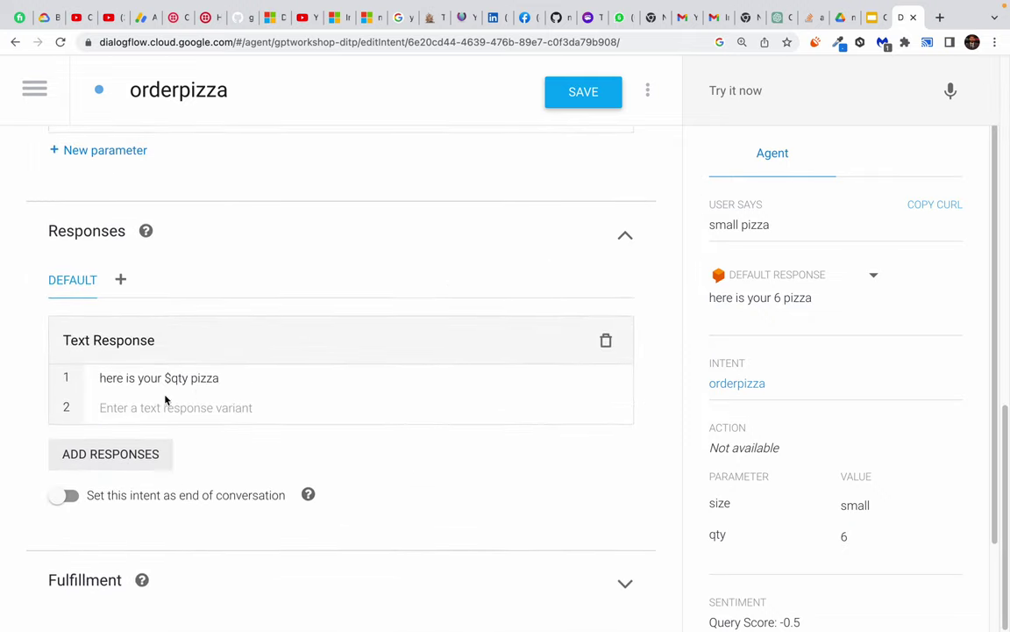
pyautogui.click(184, 378)
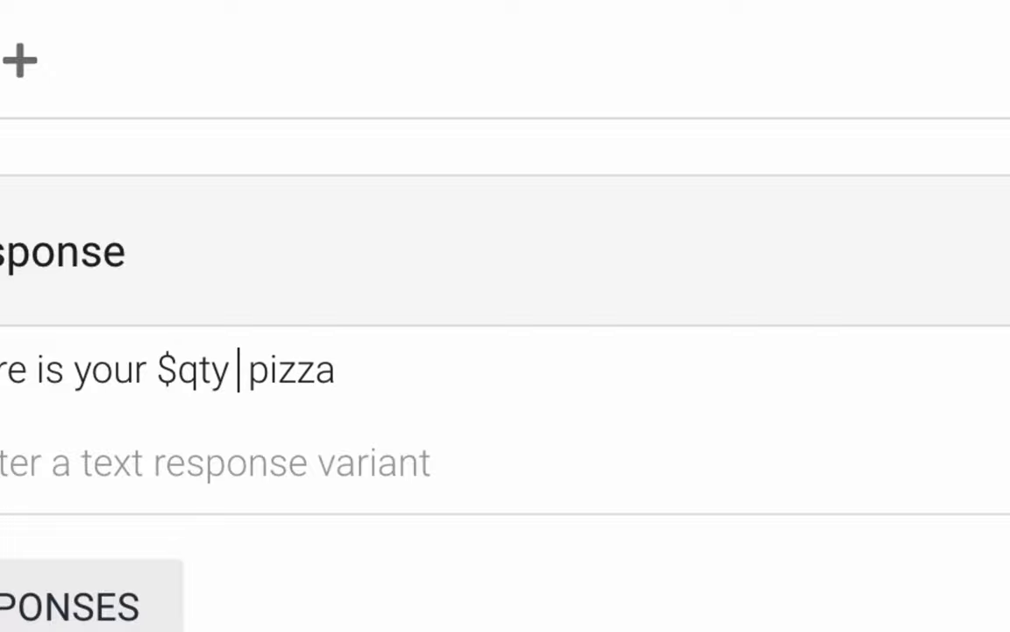
pyautogui.write('$')
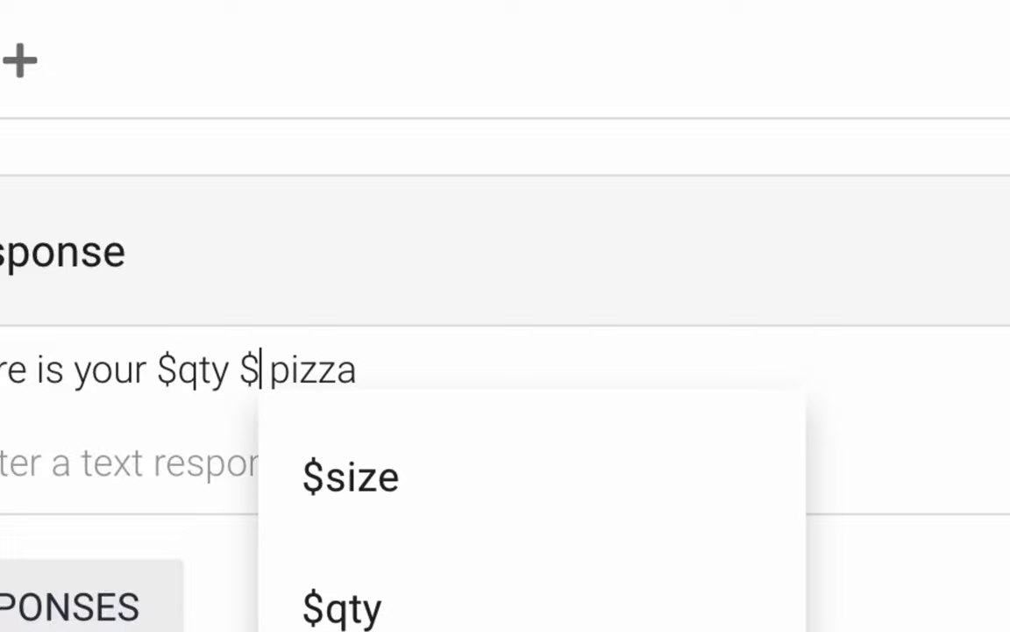
pyautogui.click(302, 452)
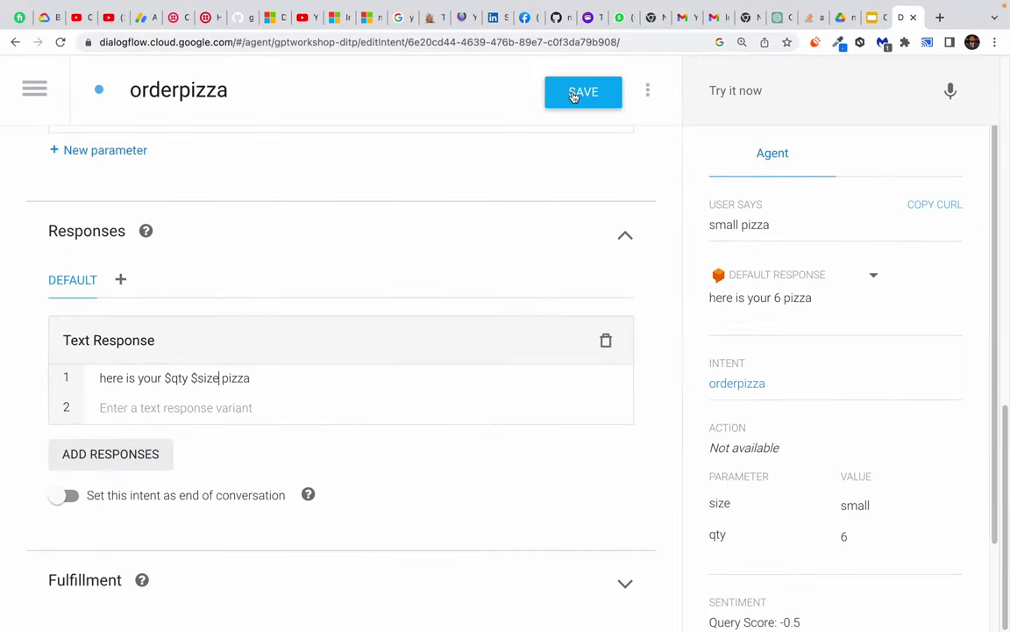
pyautogui.click(572, 92)
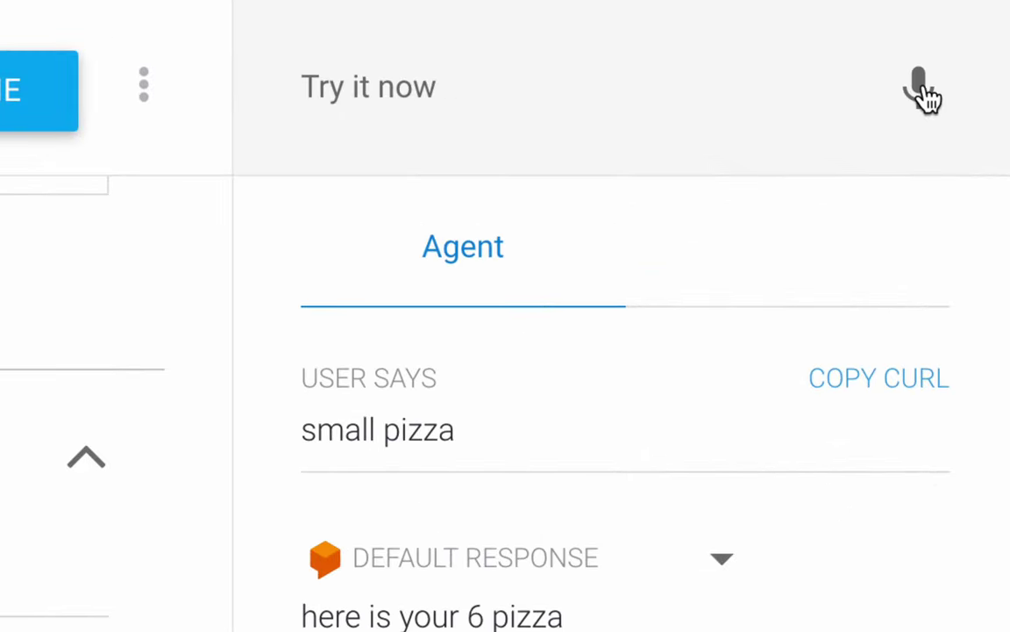
pyautogui.click(21, 93)
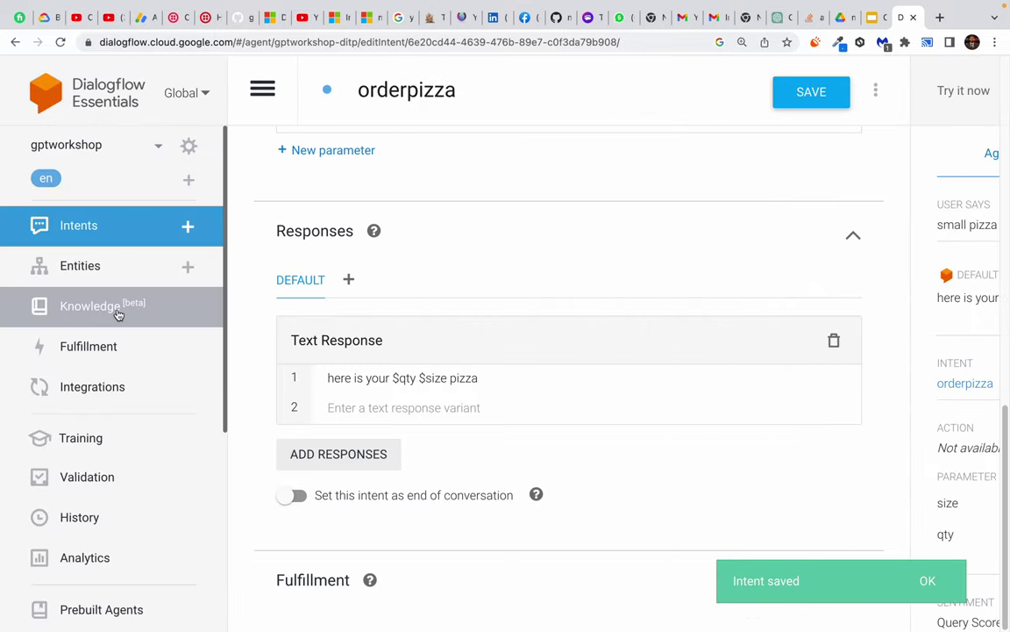
# Go to Integrations and open the Dialogflow Phone Gateway one-click telephony option
pyautogui.click(96, 348)
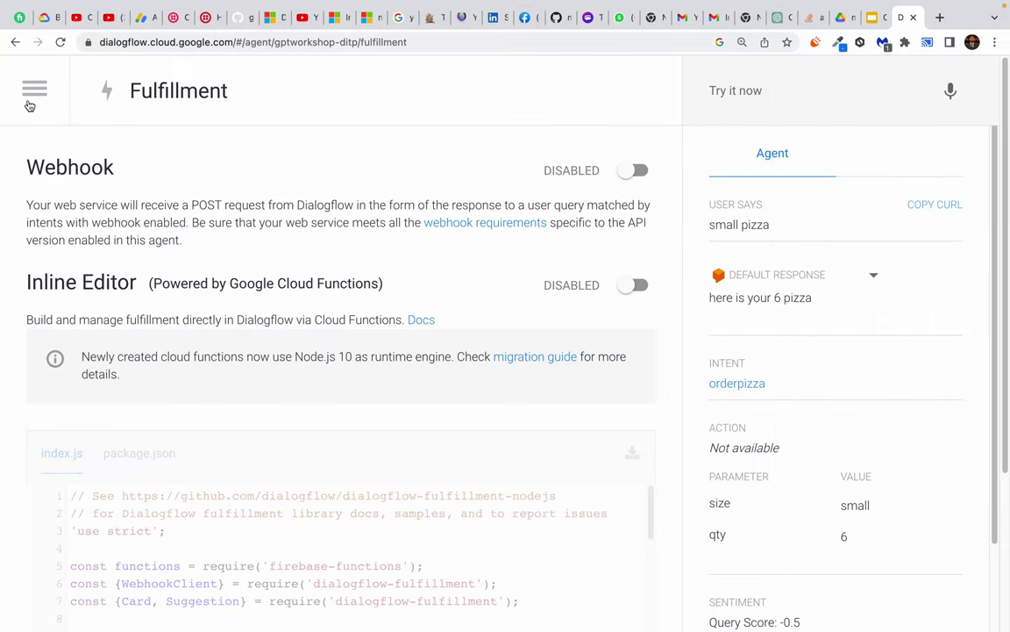
pyautogui.click(27, 91)
pyautogui.click(74, 391)
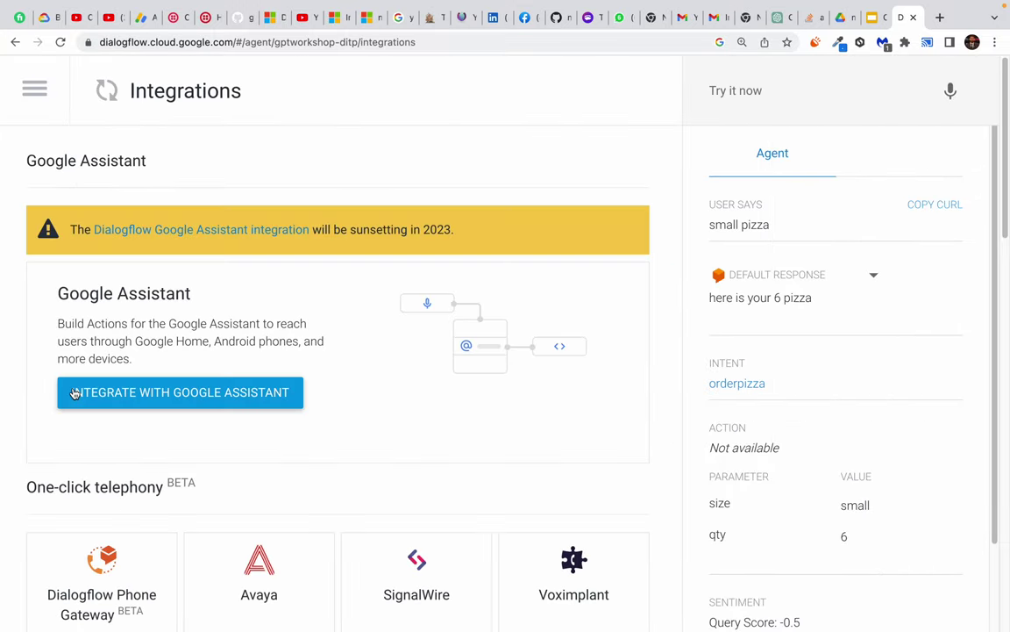
pyautogui.scroll(-9, 318, 479)
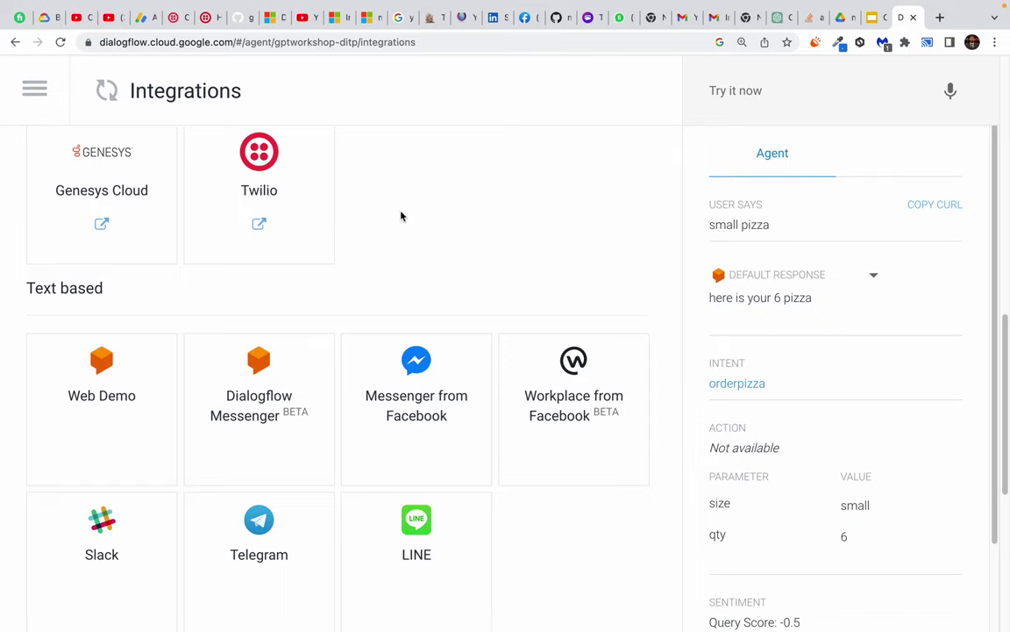
pyautogui.scroll(10, 402, 217)
pyautogui.moveTo(481, 4)
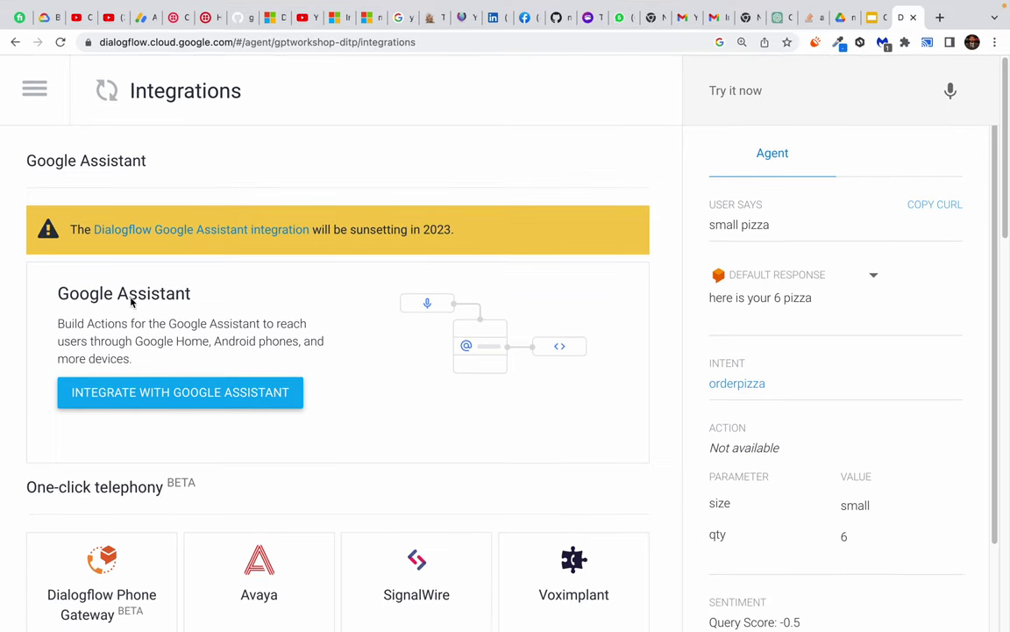
pyautogui.scroll(-5, 135, 435)
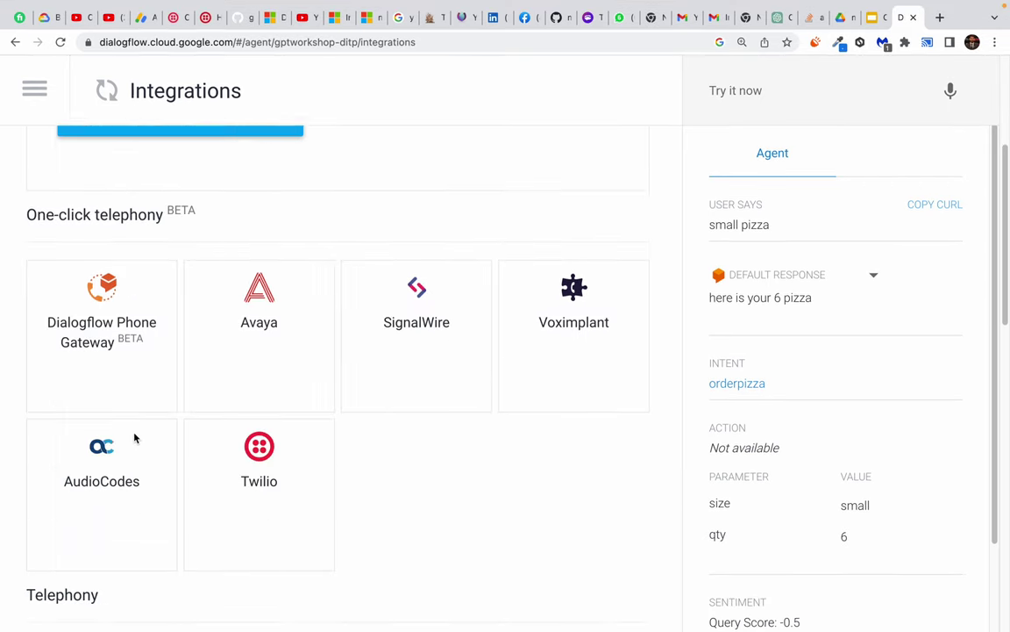
pyautogui.click(84, 307)
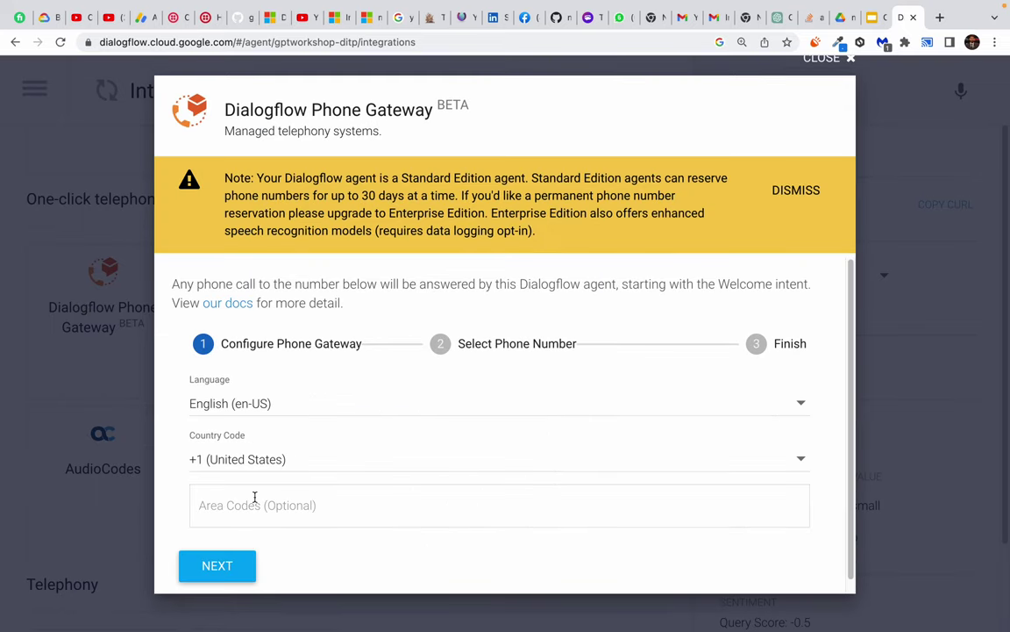
pyautogui.click(236, 514)
pyautogui.write('415')
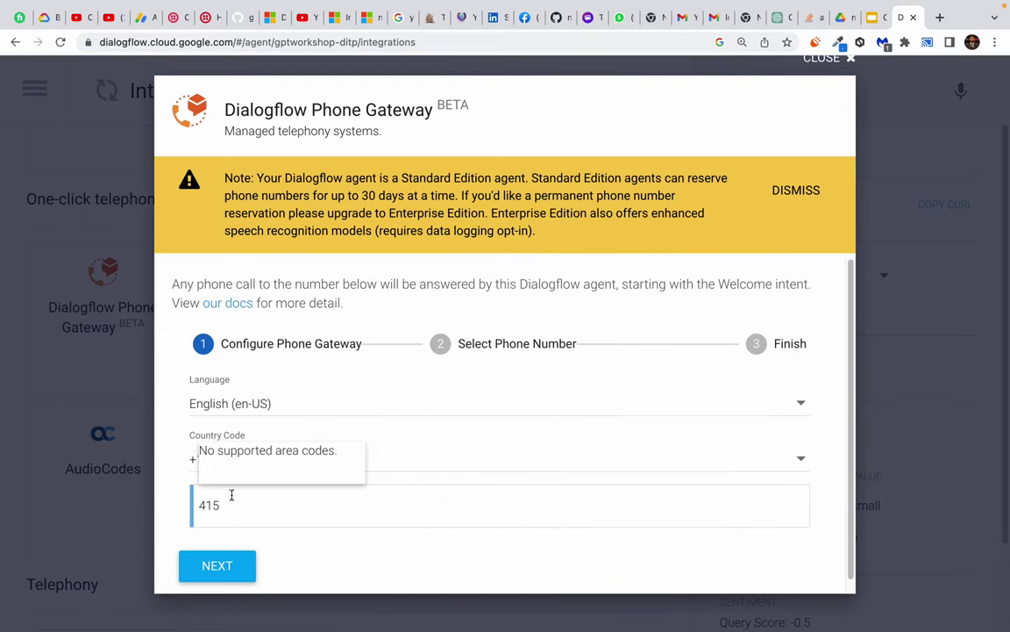
pyautogui.press('BackSpace')
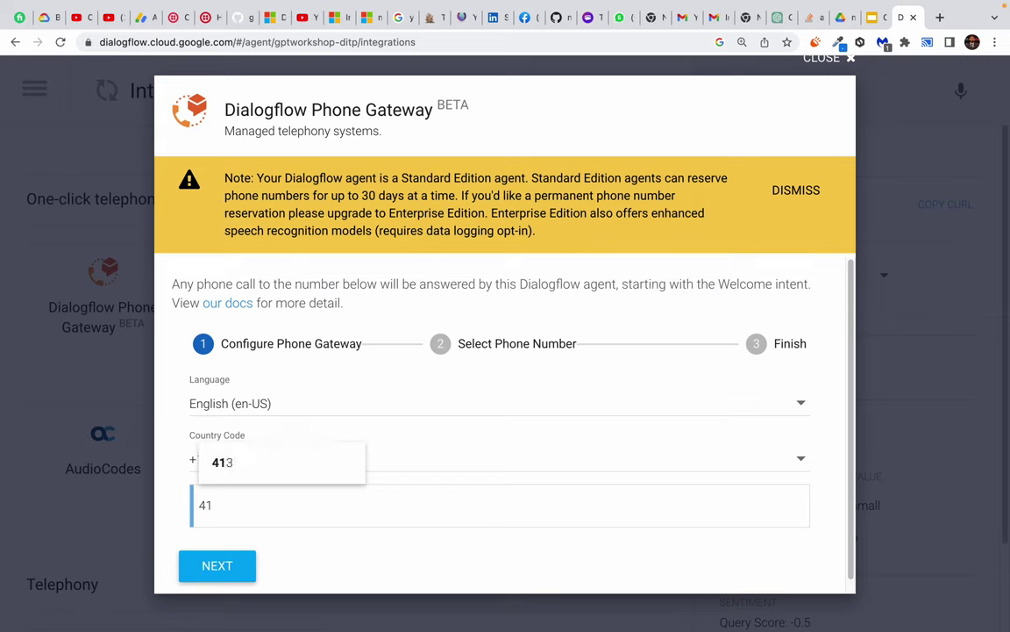
pyautogui.click(235, 472)
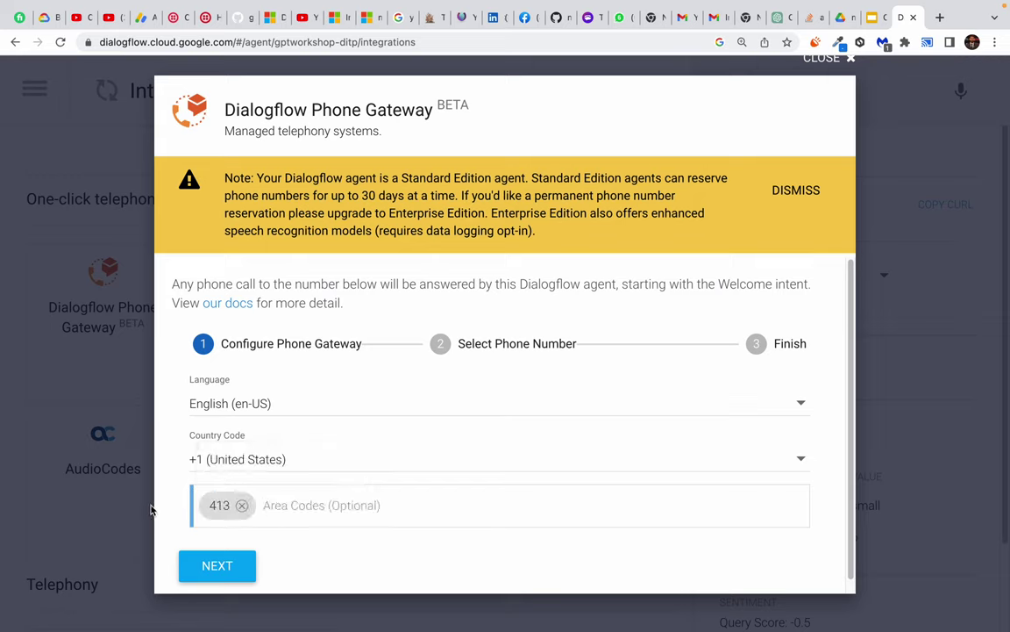
pyautogui.click(219, 569)
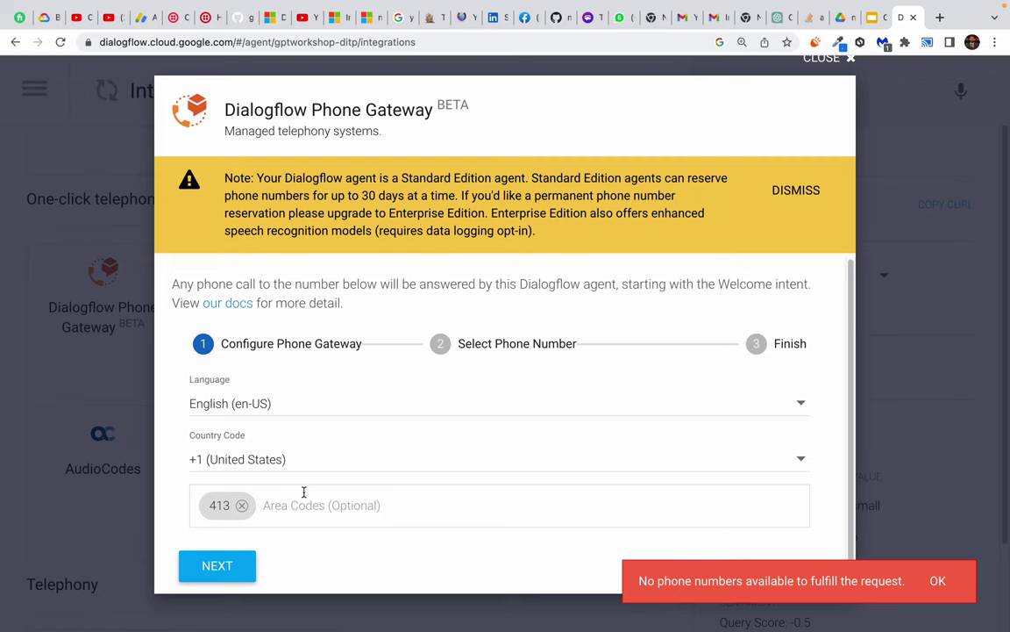
pyautogui.click(242, 508)
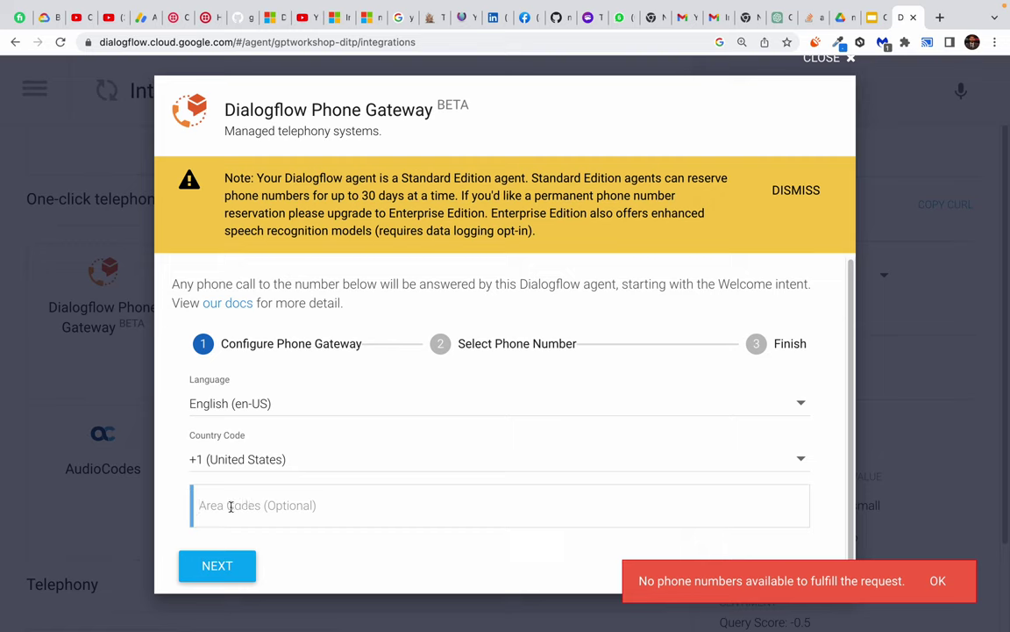
pyautogui.write('3')
pyautogui.press('Up')
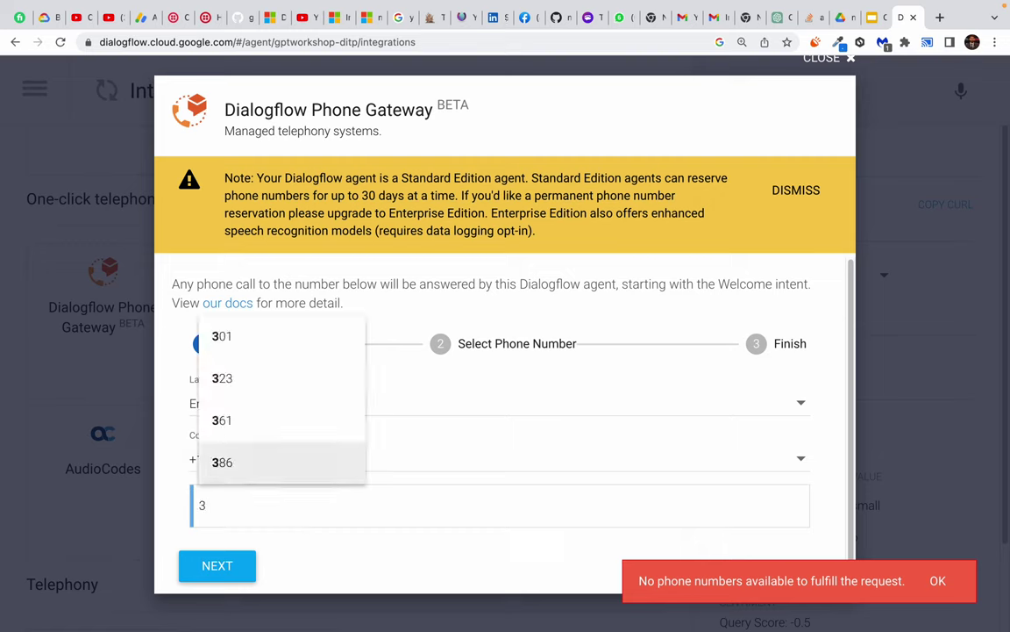
pyautogui.click(225, 342)
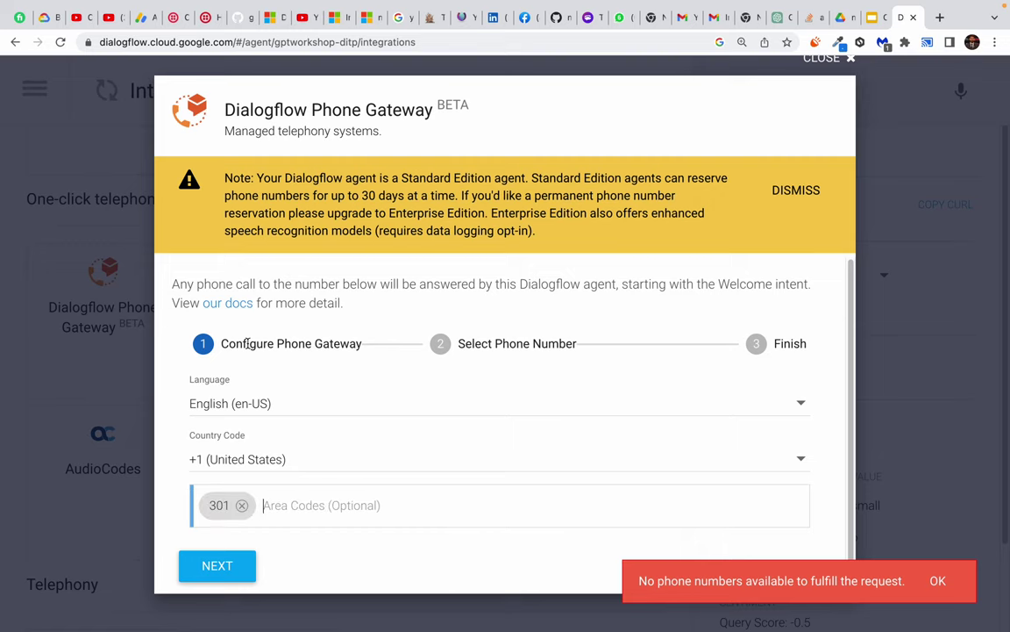
pyautogui.click(227, 575)
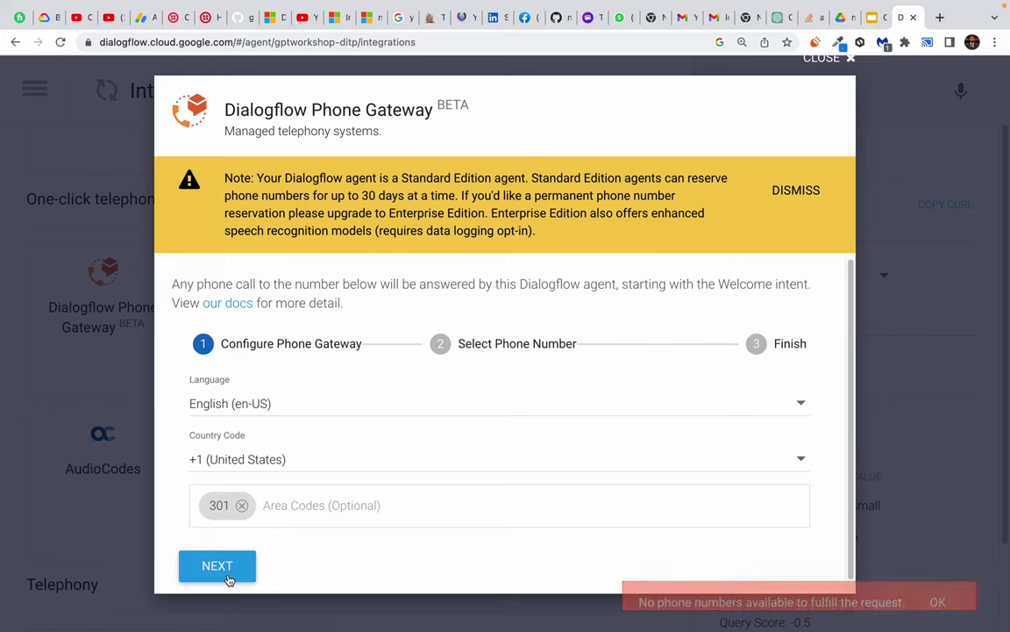
pyautogui.click(241, 506)
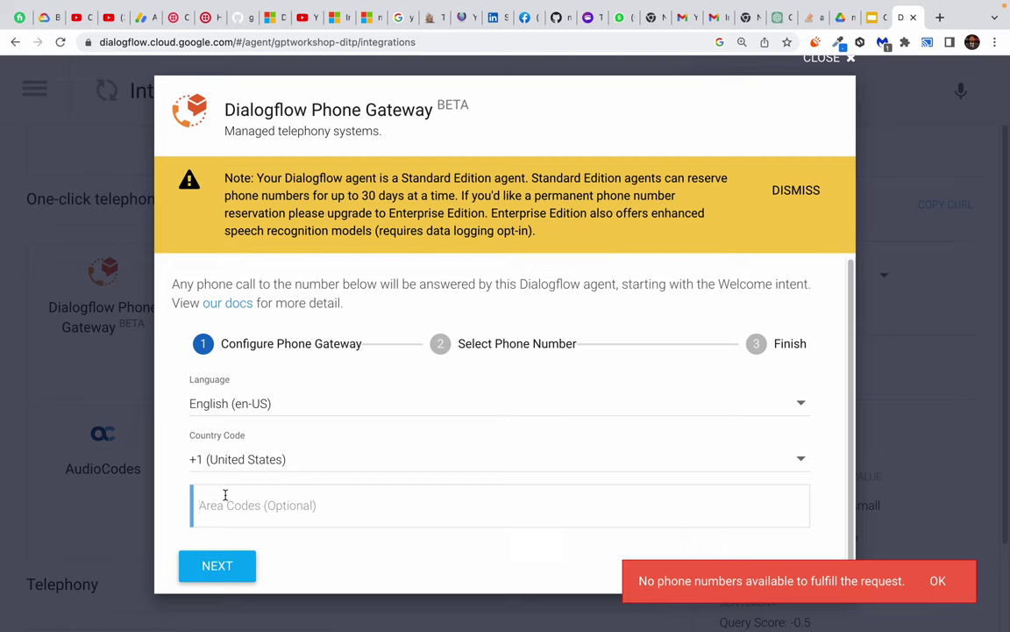
pyautogui.write('4')
pyautogui.press('BackSpace')
pyautogui.write('4')
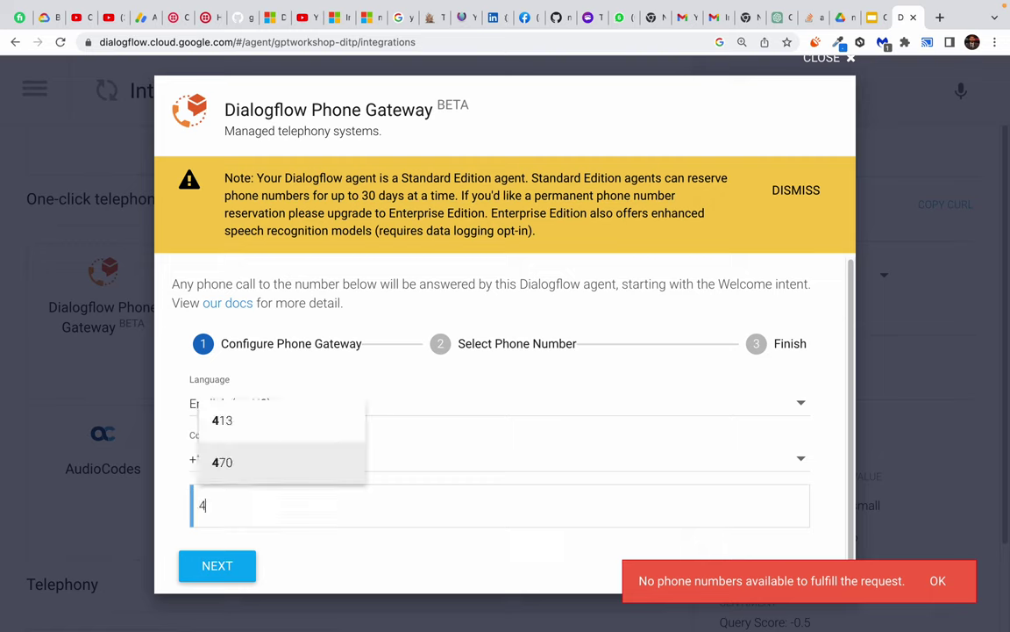
pyautogui.press('BackSpace')
pyautogui.write('54')
pyautogui.press('BackSpace')
pyautogui.press('BackSpace')
pyautogui.press('BackSpace')
pyautogui.press('BackSpace')
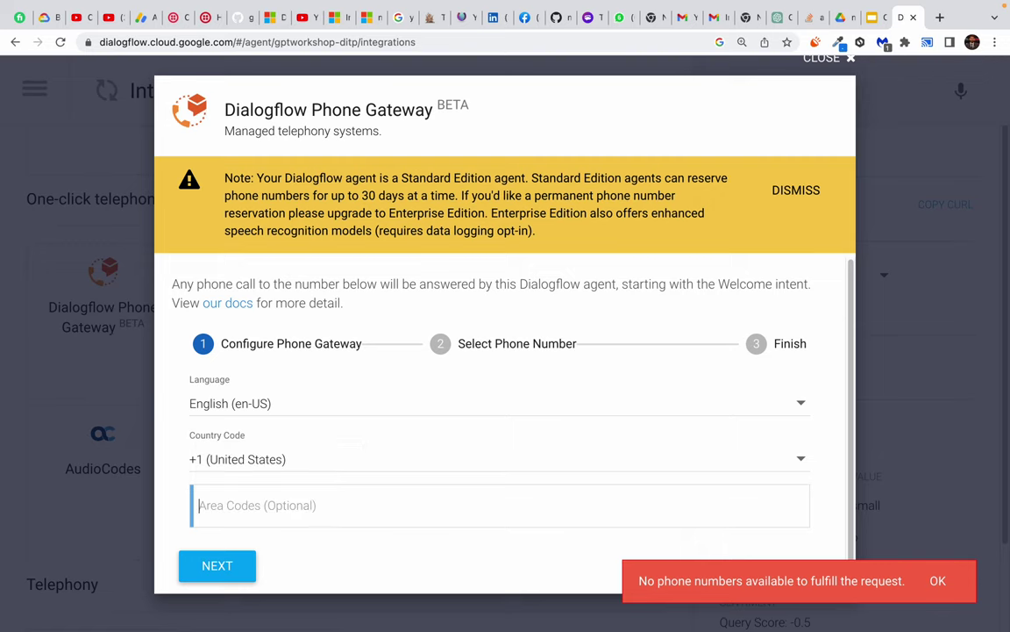
pyautogui.write('512')
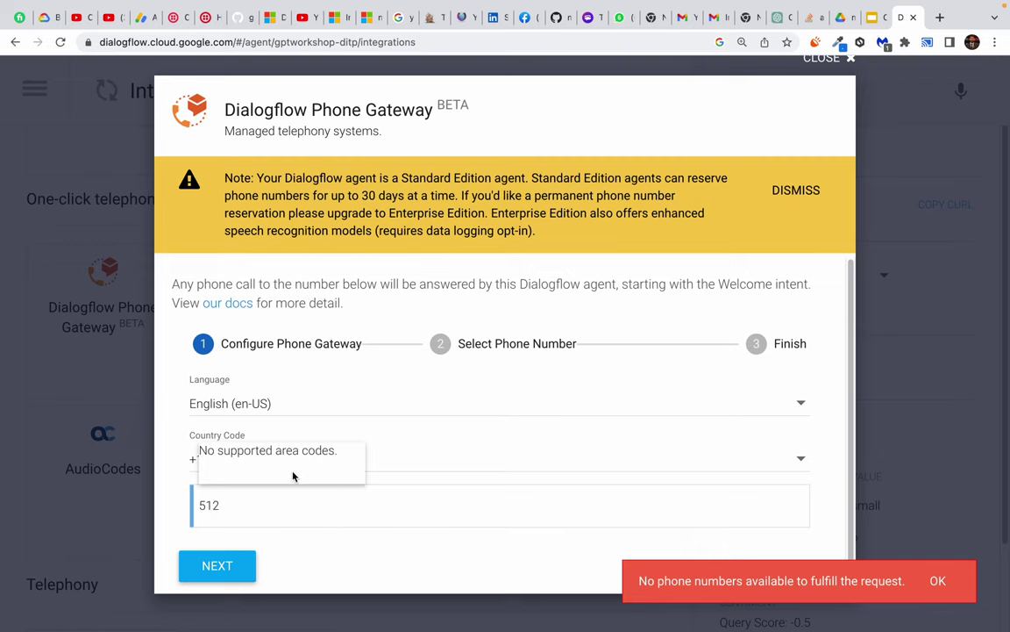
pyautogui.press('BackSpace')
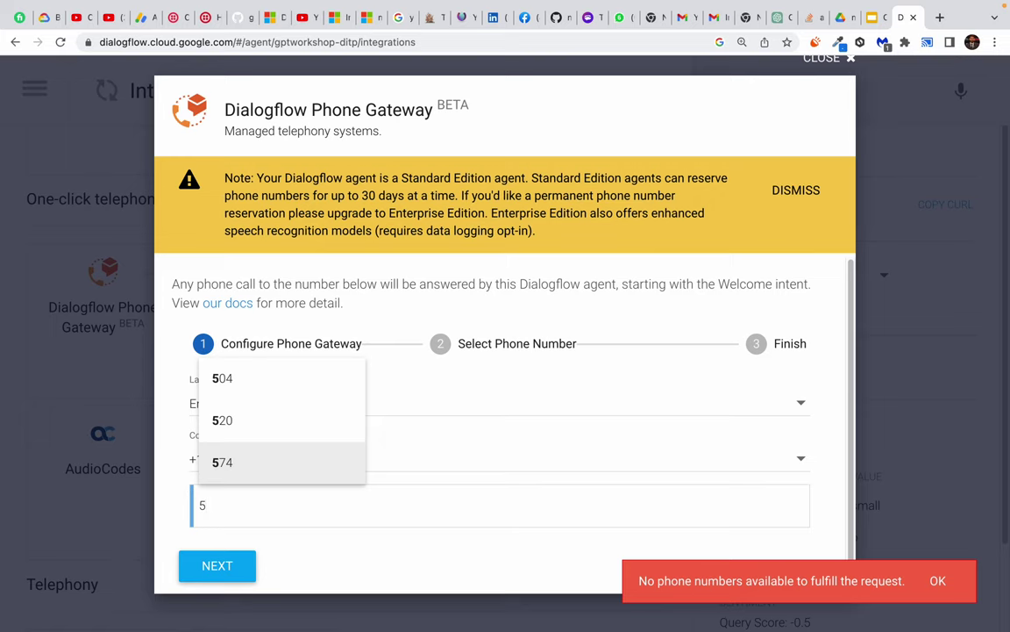
pyautogui.click(222, 420)
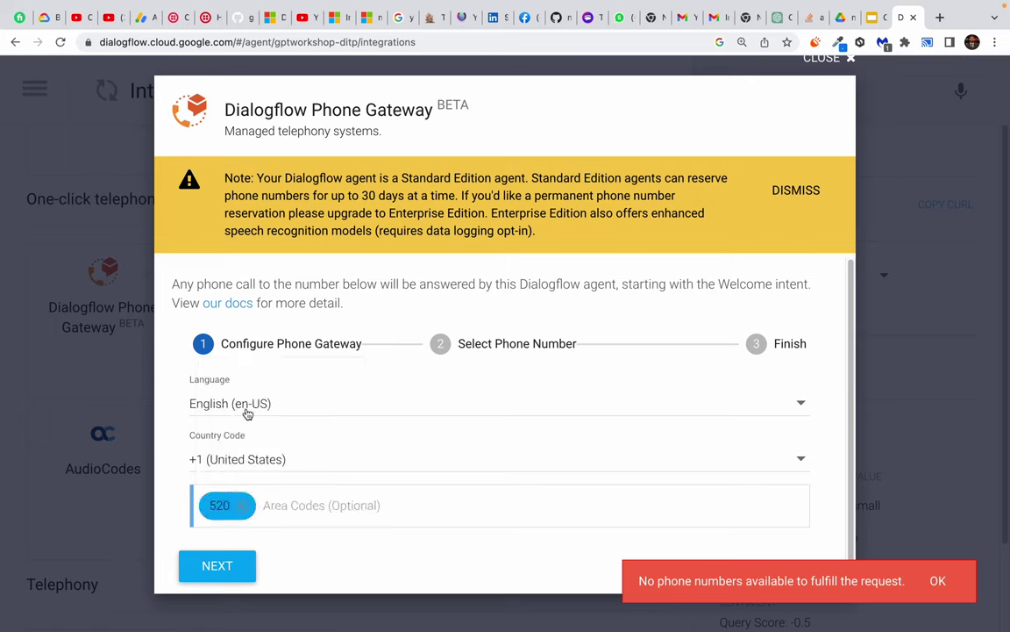
pyautogui.click(213, 568)
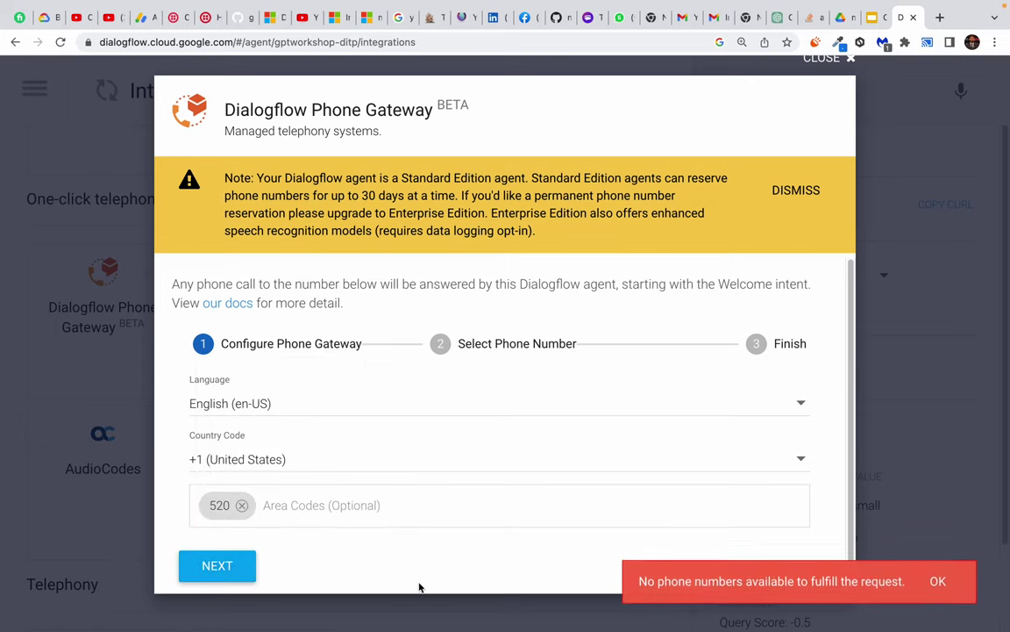
pyautogui.click(935, 579)
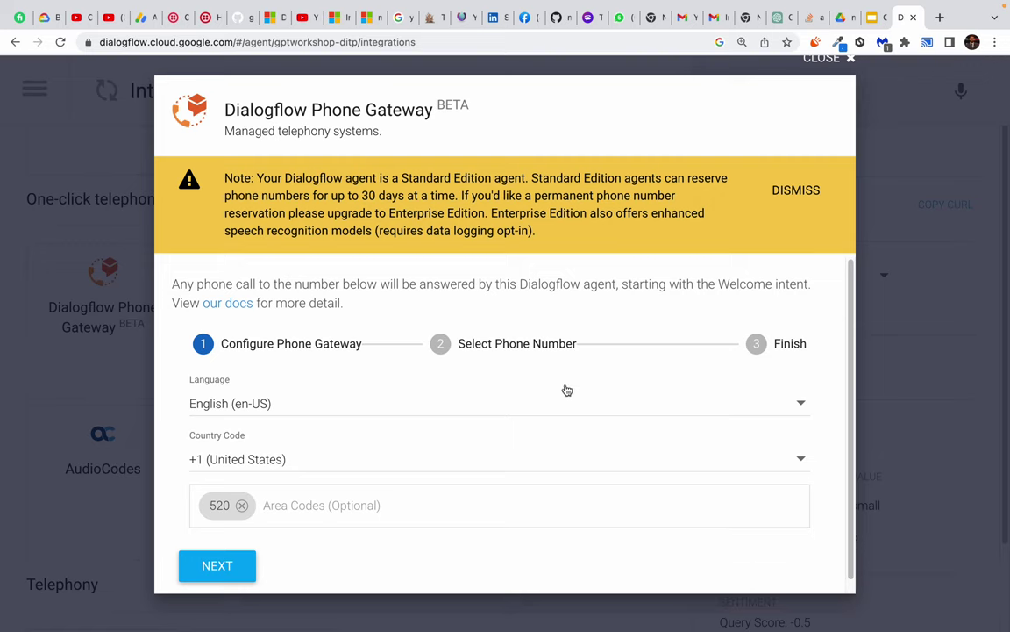
pyautogui.moveTo(260, 178); pyautogui.dragTo(525, 205)
pyautogui.click(525, 205)
pyautogui.click(795, 190)
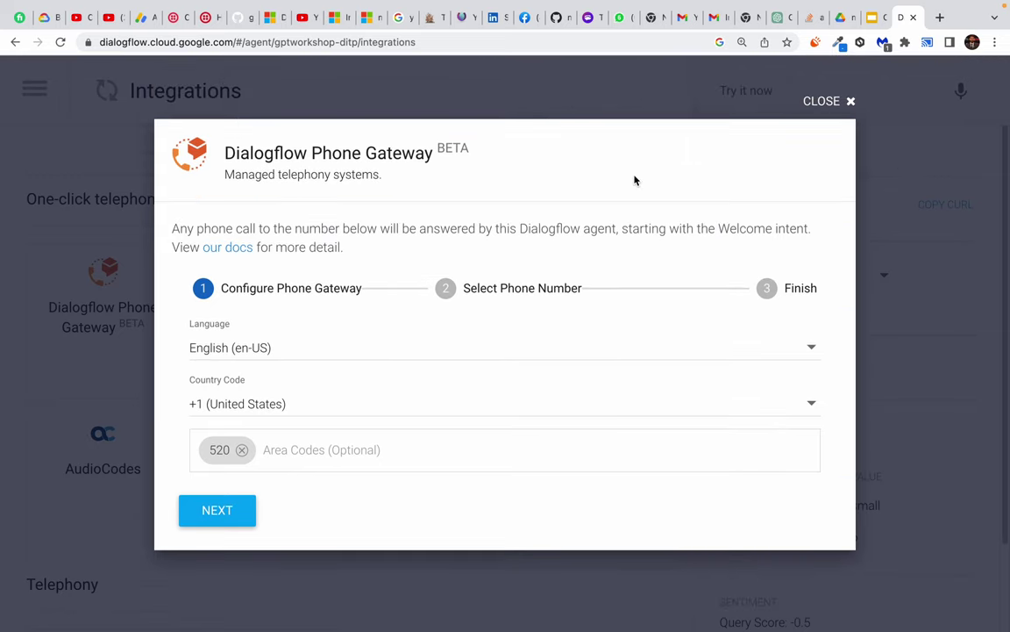
pyautogui.click(836, 101)
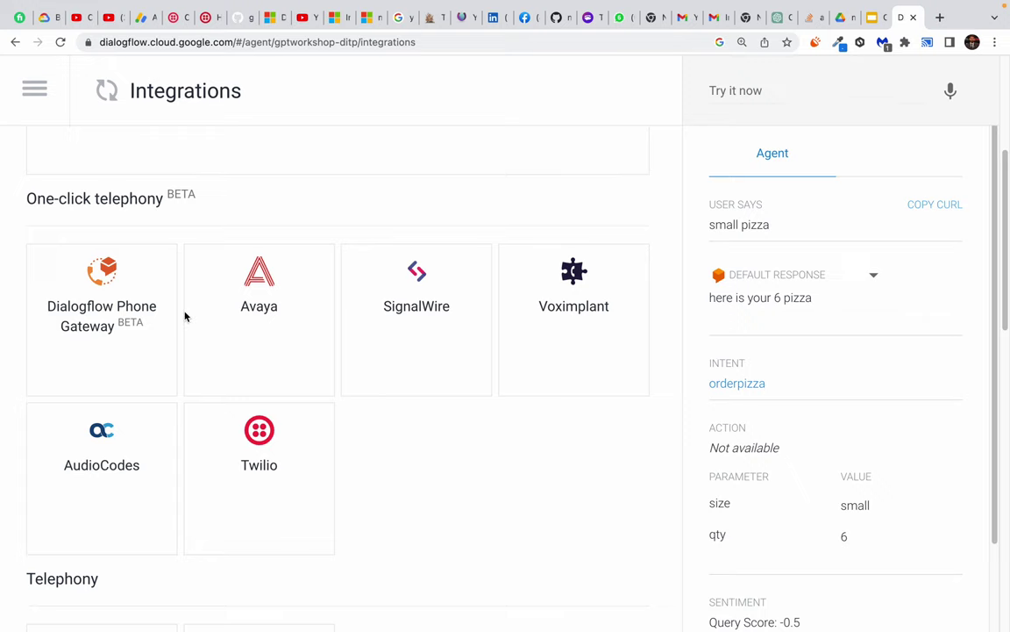
# Enable the Dialogflow Messenger integration and select its embed code snippet
pyautogui.scroll(1, 184, 316)
pyautogui.scroll(-5, 185, 316)
pyautogui.click(254, 511)
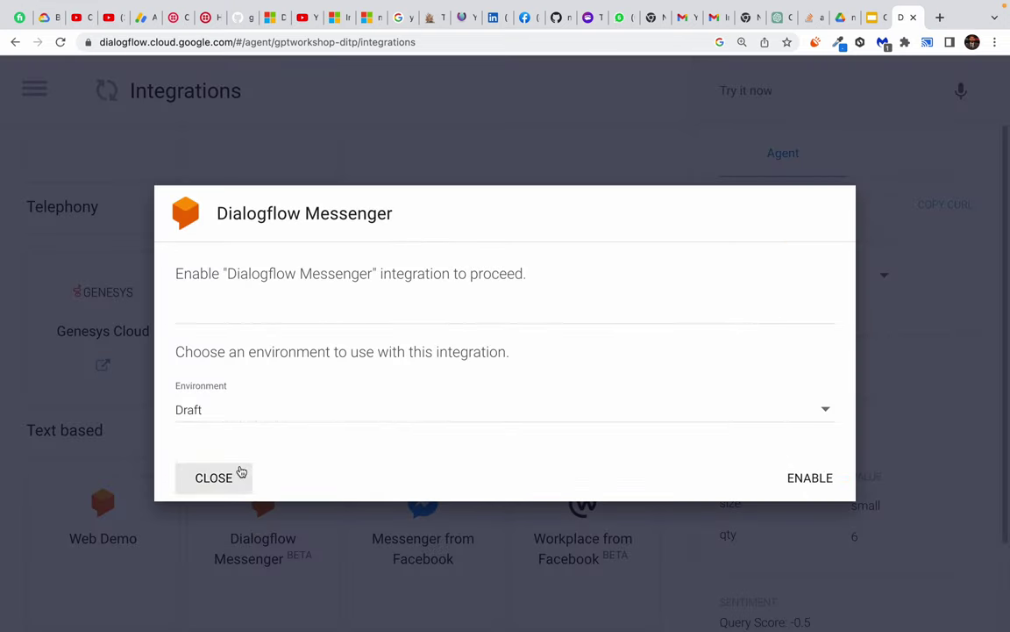
pyautogui.click(811, 479)
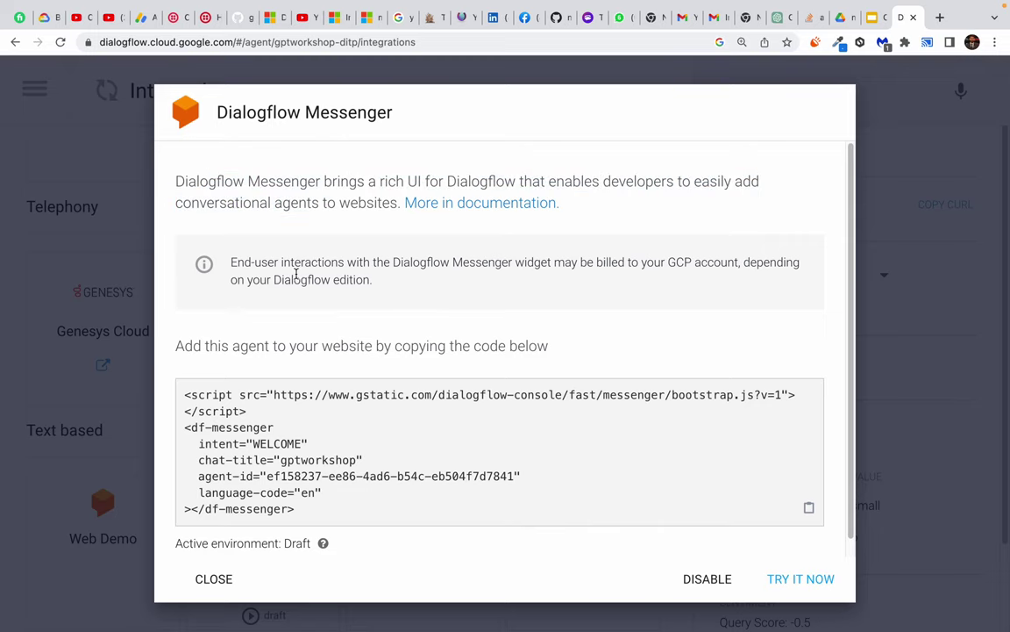
pyautogui.scroll(-1, 295, 274)
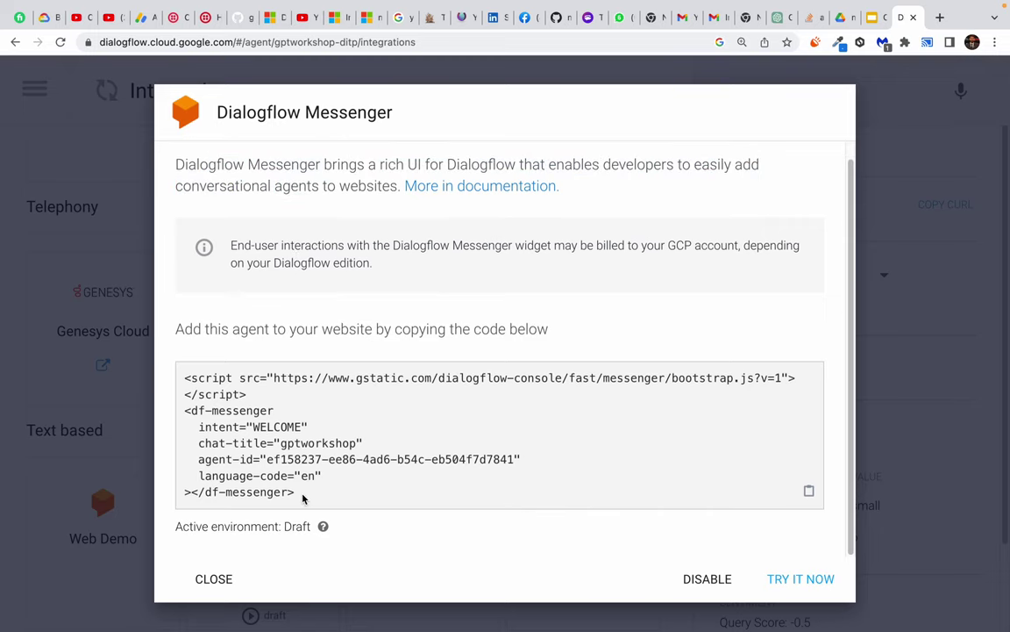
pyautogui.moveTo(303, 498); pyautogui.dragTo(167, 383)
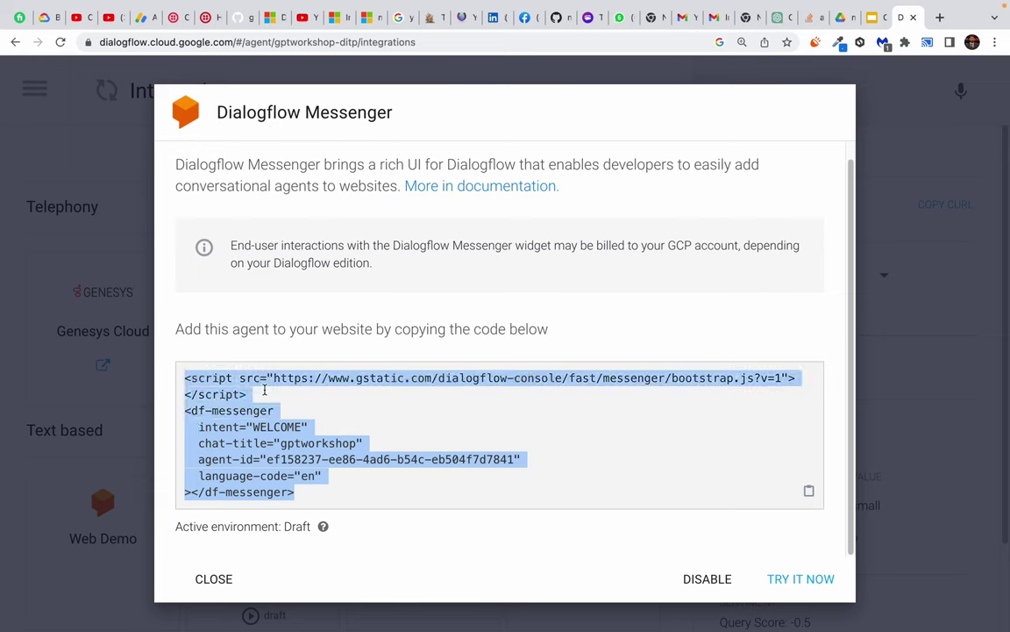
# Try the gptworkshop Messenger widget live, then close the Wi-Fi settings window
pyautogui.click(762, 577)
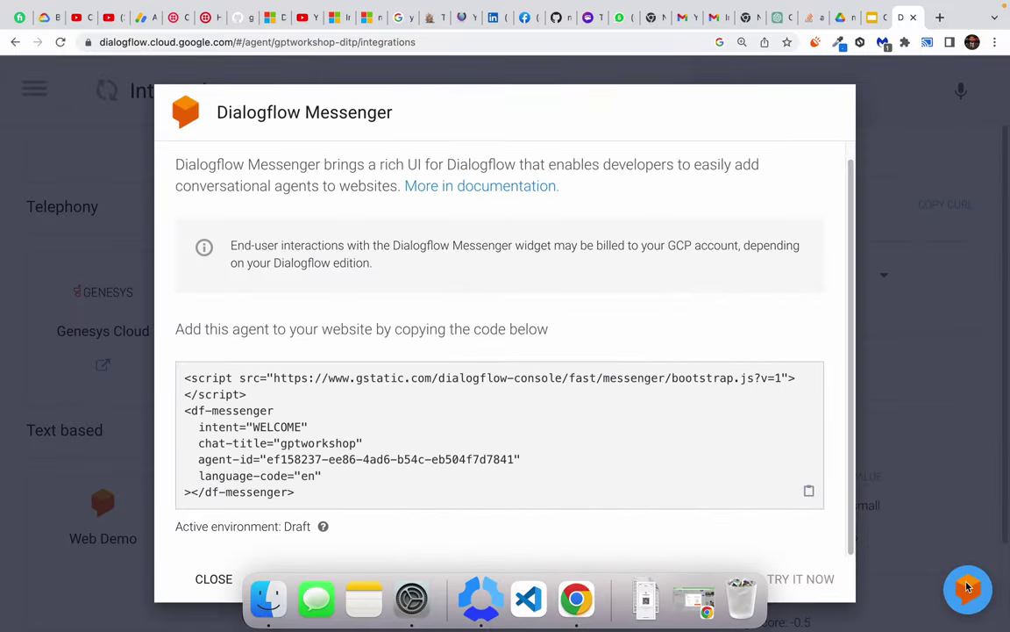
pyautogui.click(812, 579)
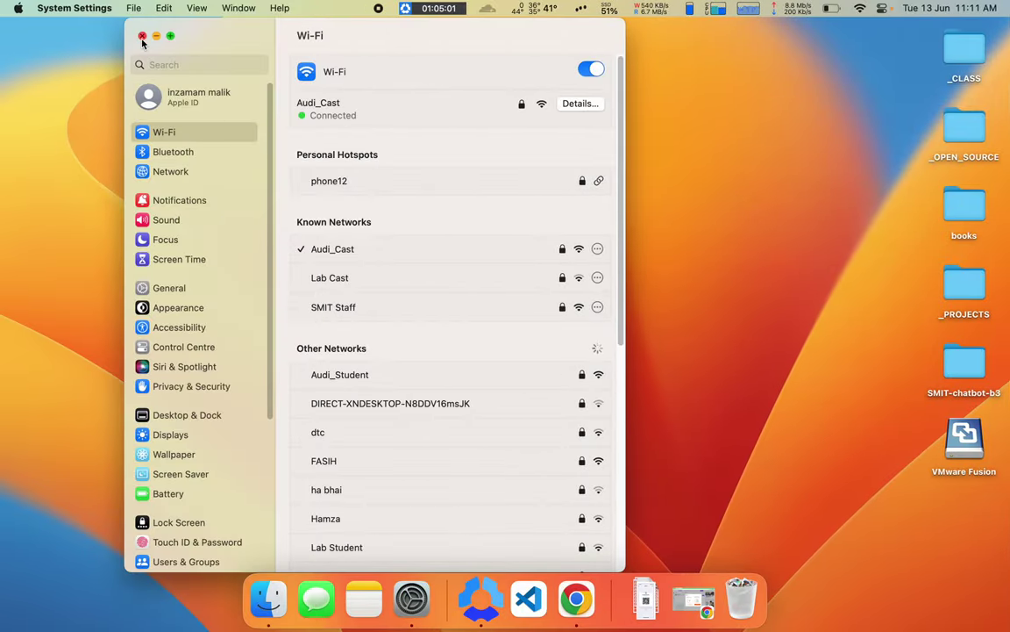
pyautogui.click(143, 36)
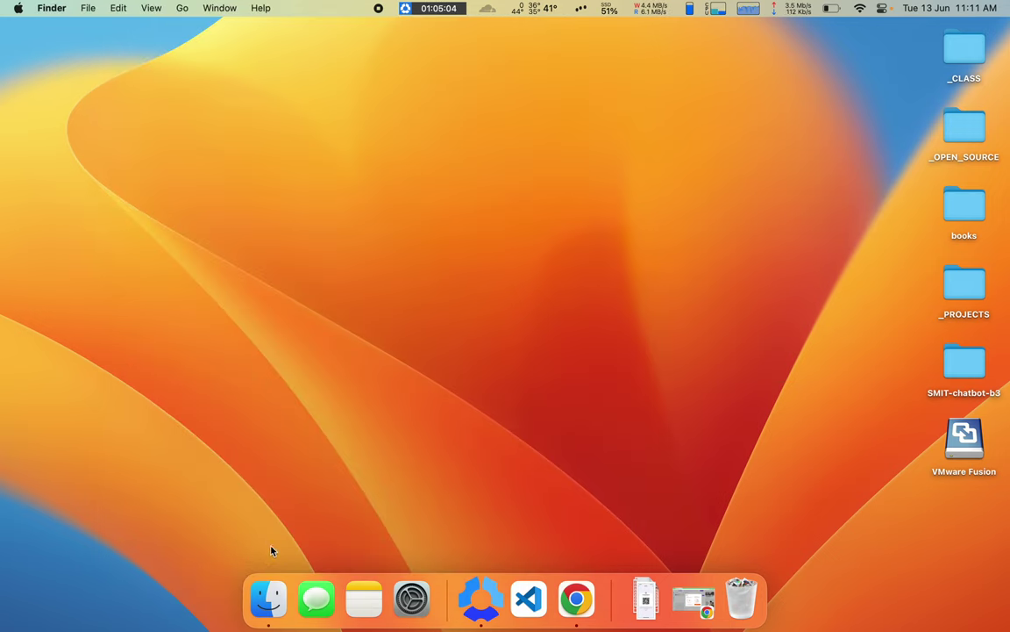
# Open a terminal in the Desktop's _OPEN_SOURCE folder from Finder
pyautogui.click(268, 599)
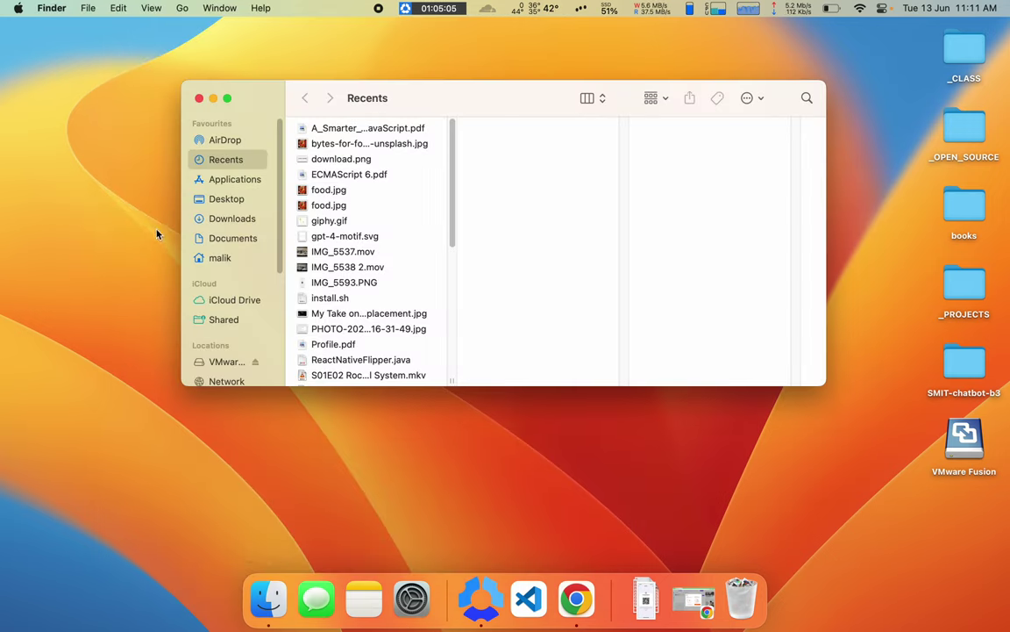
pyautogui.click(229, 200)
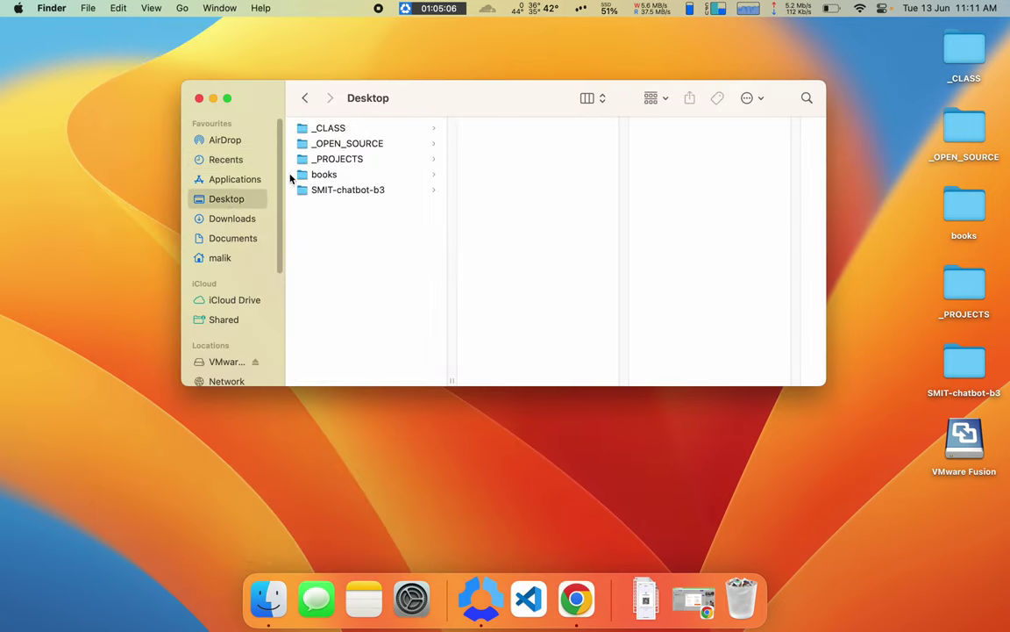
pyautogui.click(344, 145)
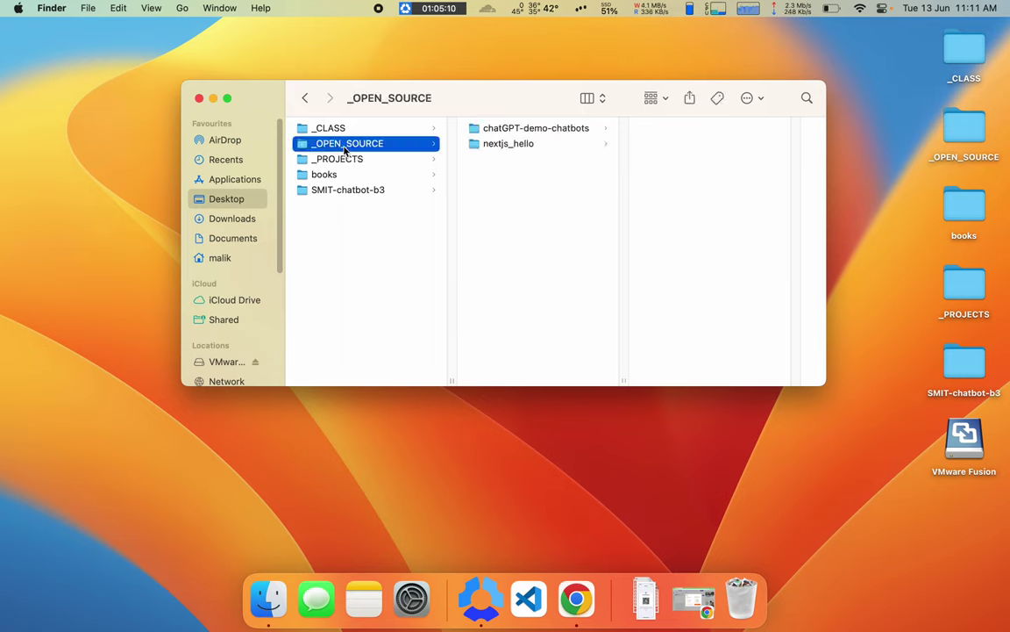
pyautogui.hotkey('ctrl', 'alt', 't')
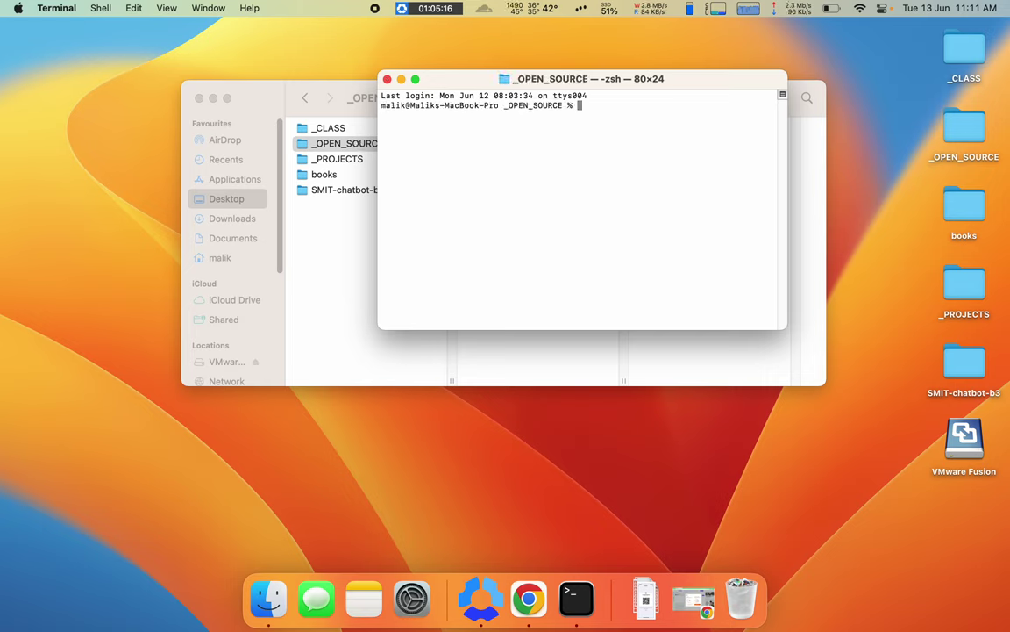
# Create a demo folder, move into it and open it with 'code .'
pyautogui.write('dir')
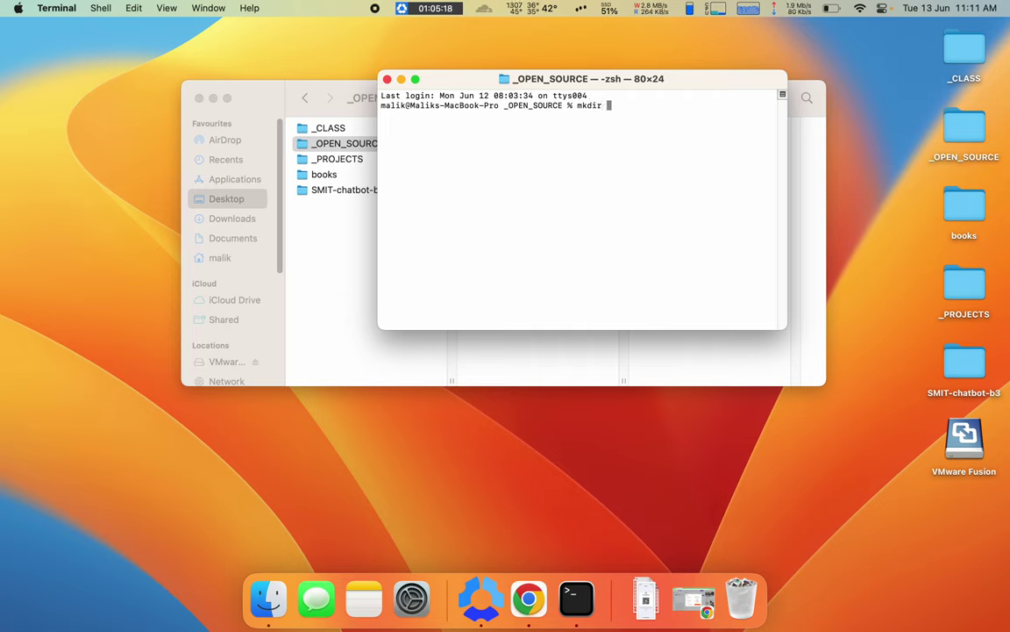
pyautogui.write(' demo')
pyautogui.press('Return')
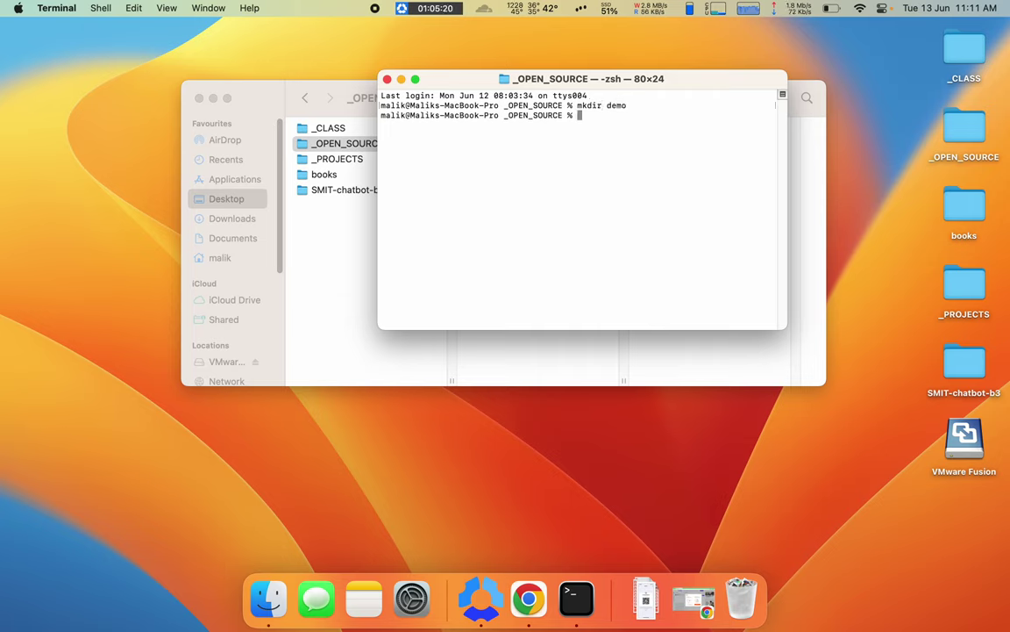
pyautogui.write('cd demo/')
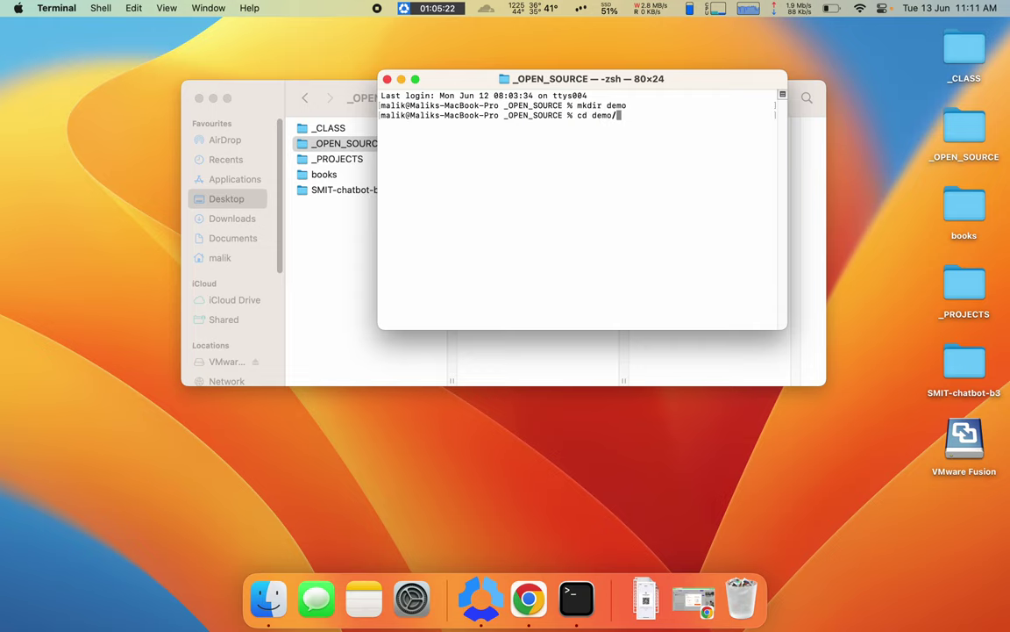
pyautogui.press('Return')
pyautogui.write('code .')
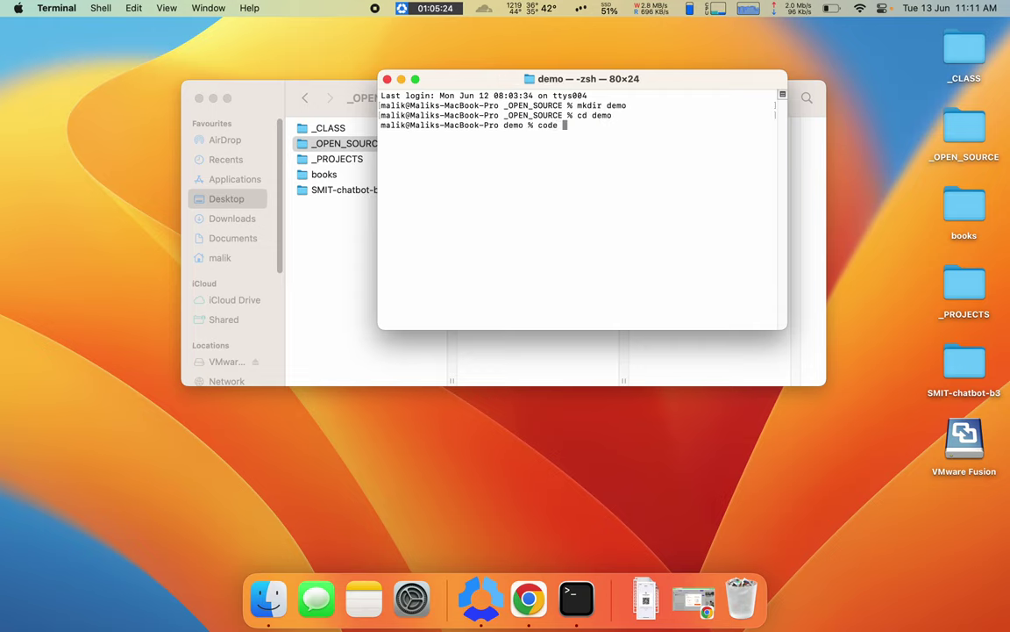
pyautogui.press('Return')
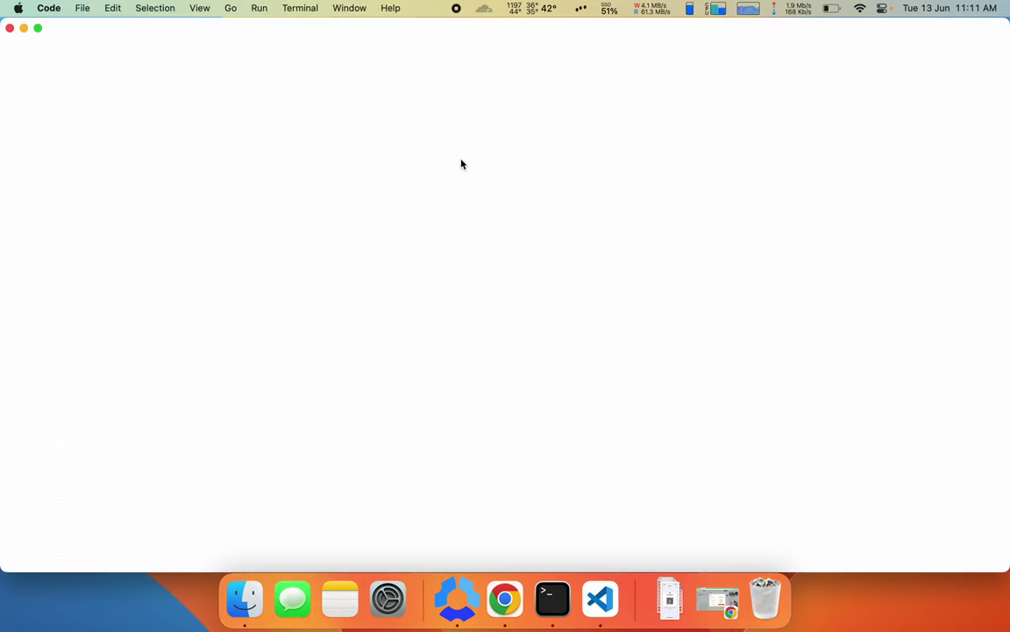
# Create index.html in demo and expand the '!' HTML boilerplate
pyautogui.click(39, 29)
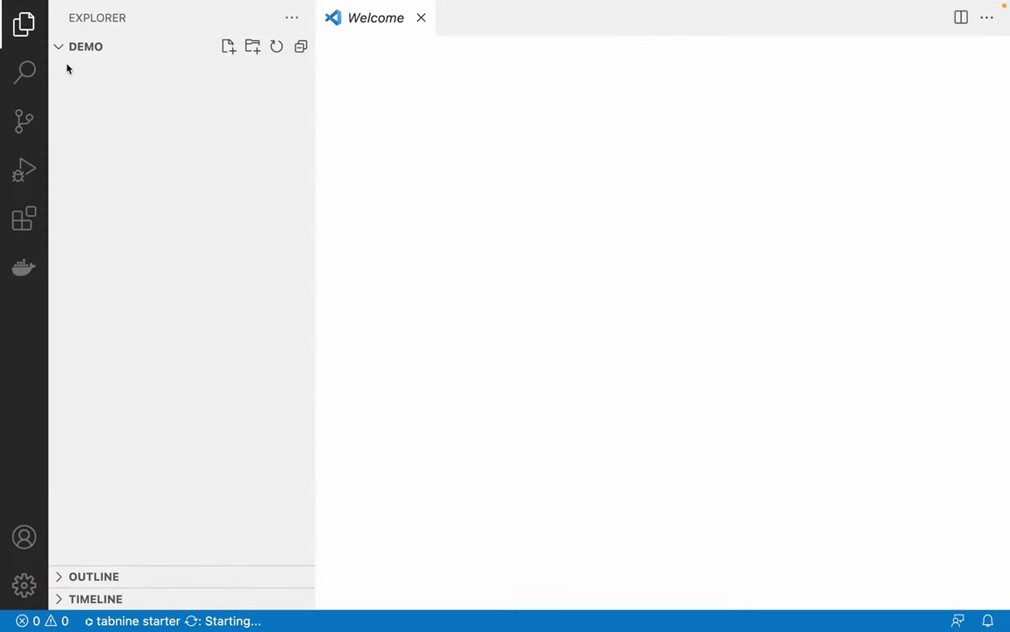
pyautogui.click(228, 48)
pyautogui.write('inde')
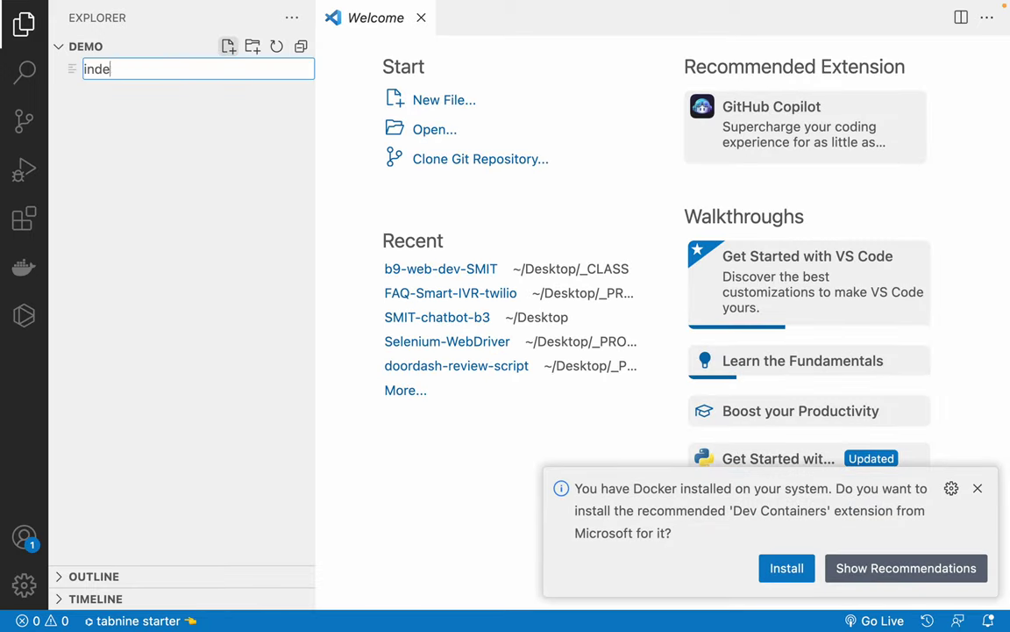
pyautogui.write('x.html')
pyautogui.press('Return')
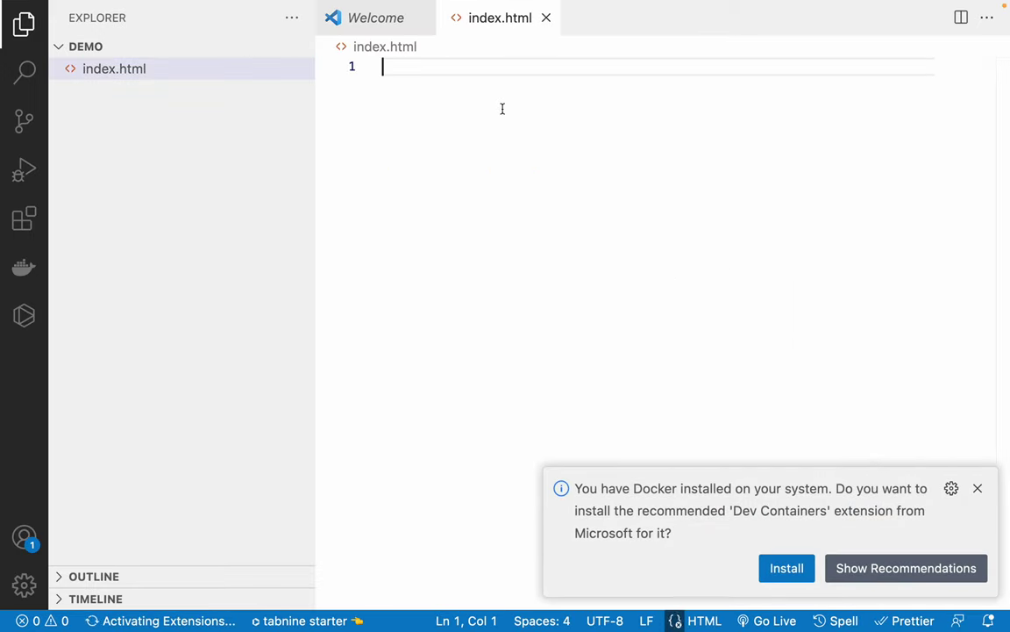
pyautogui.write('!')
pyautogui.press('Return')
pyautogui.press('Tab')
# Add a 'Pizza shop' heading and a paragraph element below it
pyautogui.write('h')
pyautogui.press('Tab')
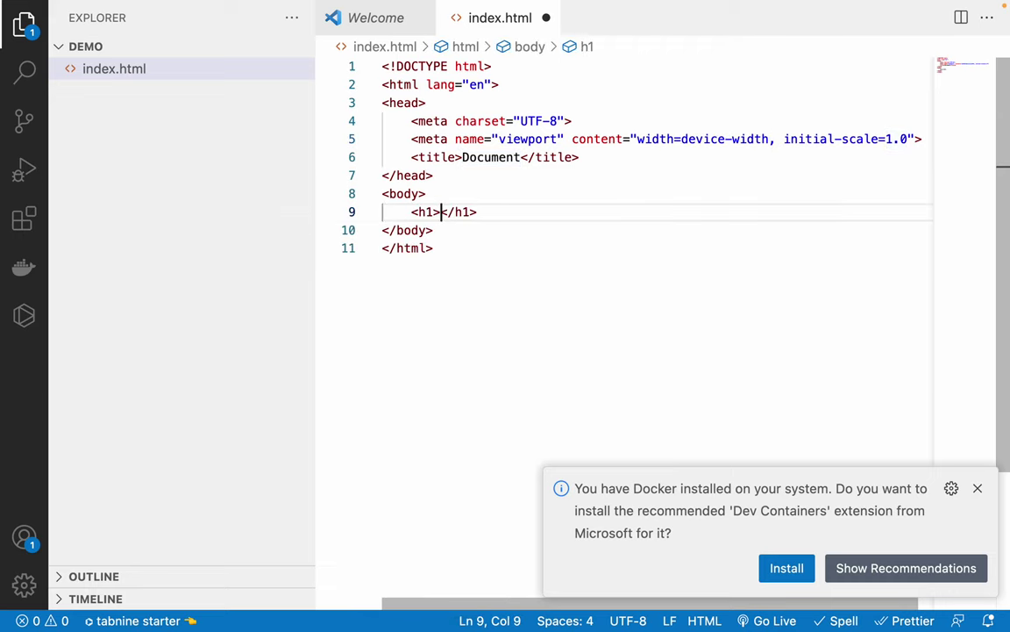
pyautogui.write('Pizza sho')
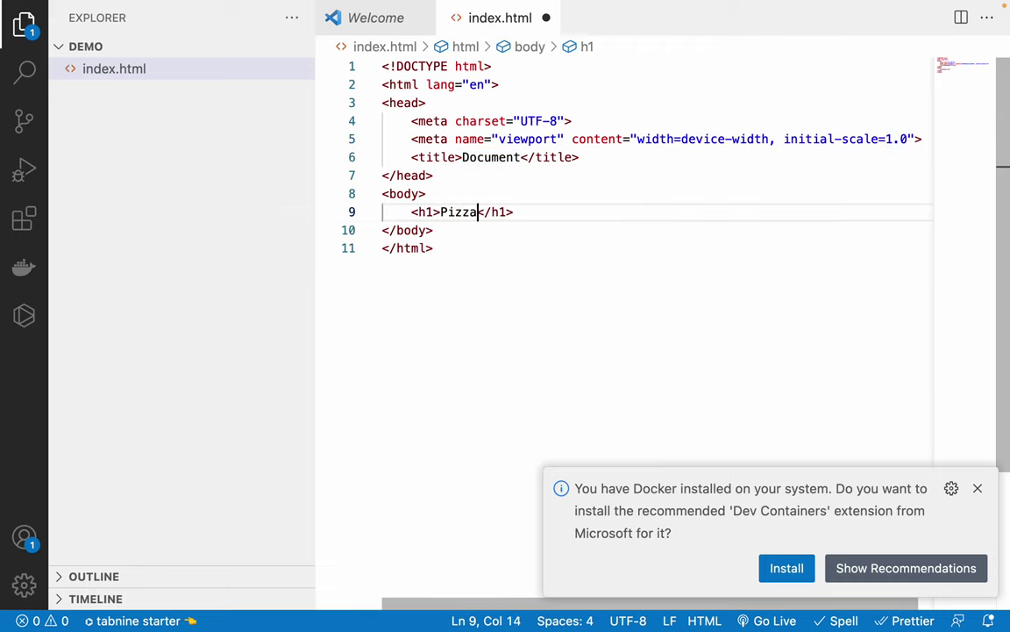
pyautogui.write('p')
pyautogui.press('super+s')
pyautogui.press('Return')
pyautogui.press('Return')
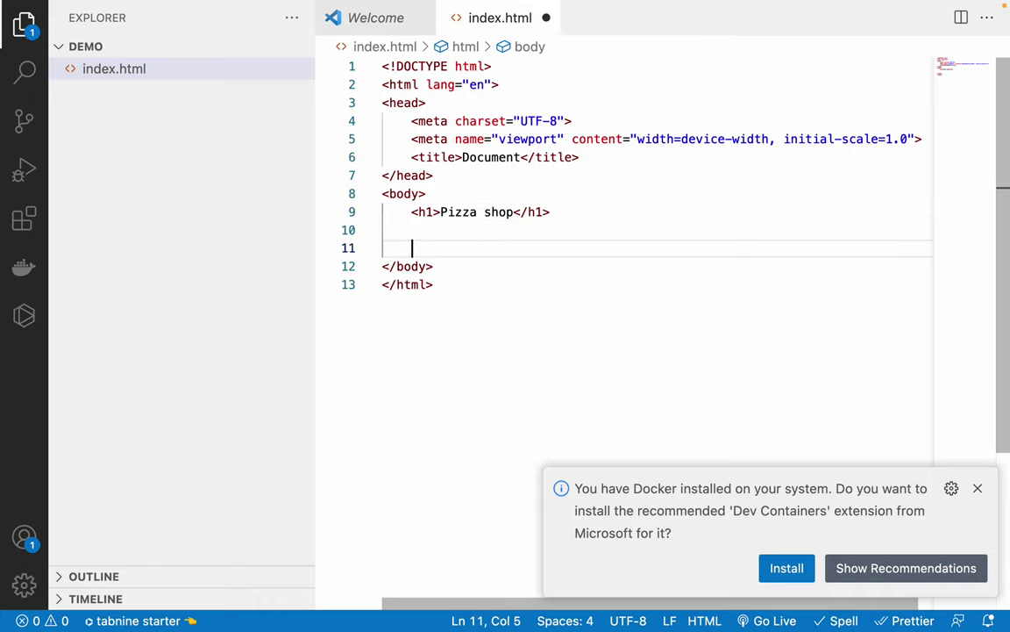
pyautogui.write('p')
pyautogui.press('Tab')
pyautogui.press('super+s')
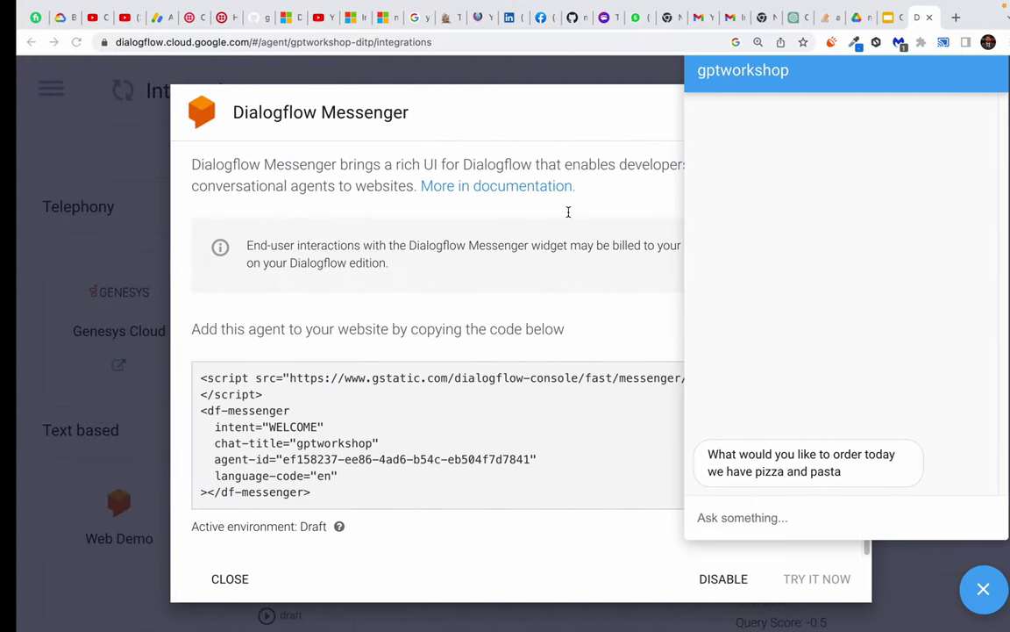
# Paste the Messenger description into the paragraph, save, and close the Welcome page
pyautogui.moveTo(178, 162); pyautogui.dragTo(597, 198)
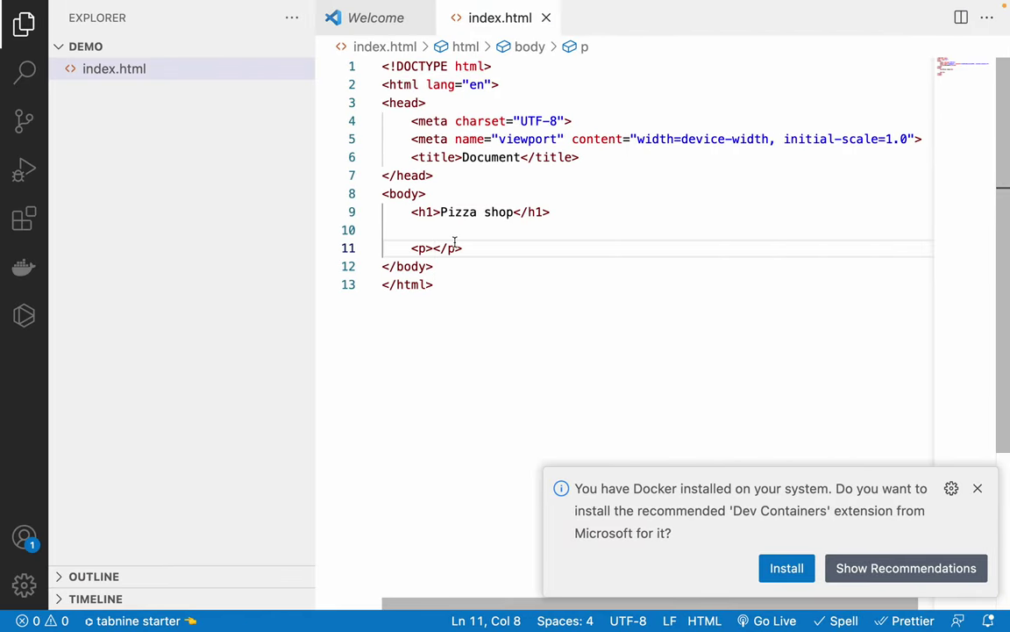
pyautogui.press('super+v')
pyautogui.press('super+s')
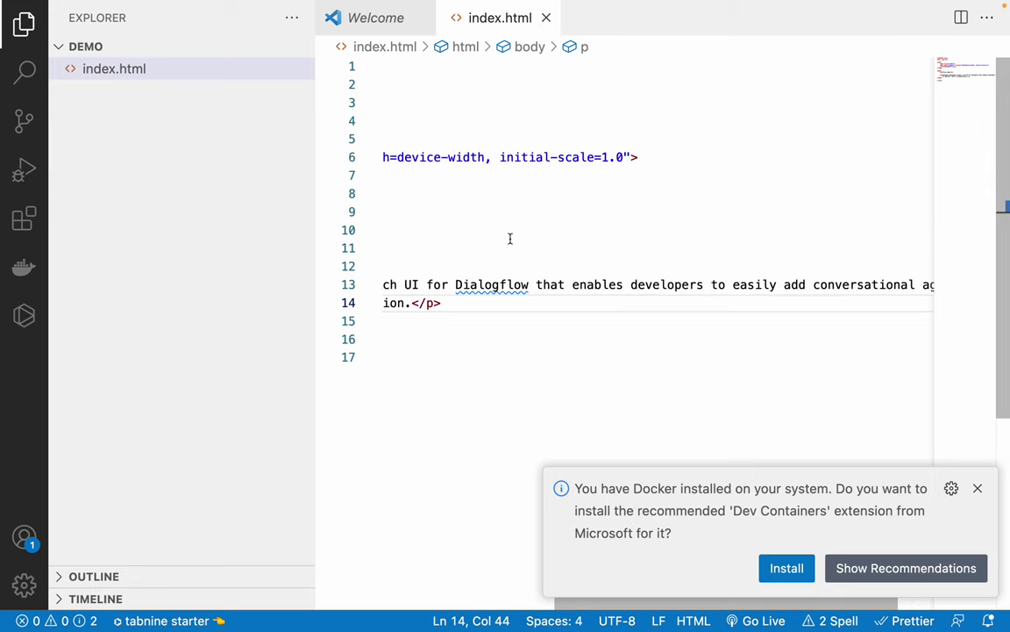
pyautogui.middleClick(355, 17)
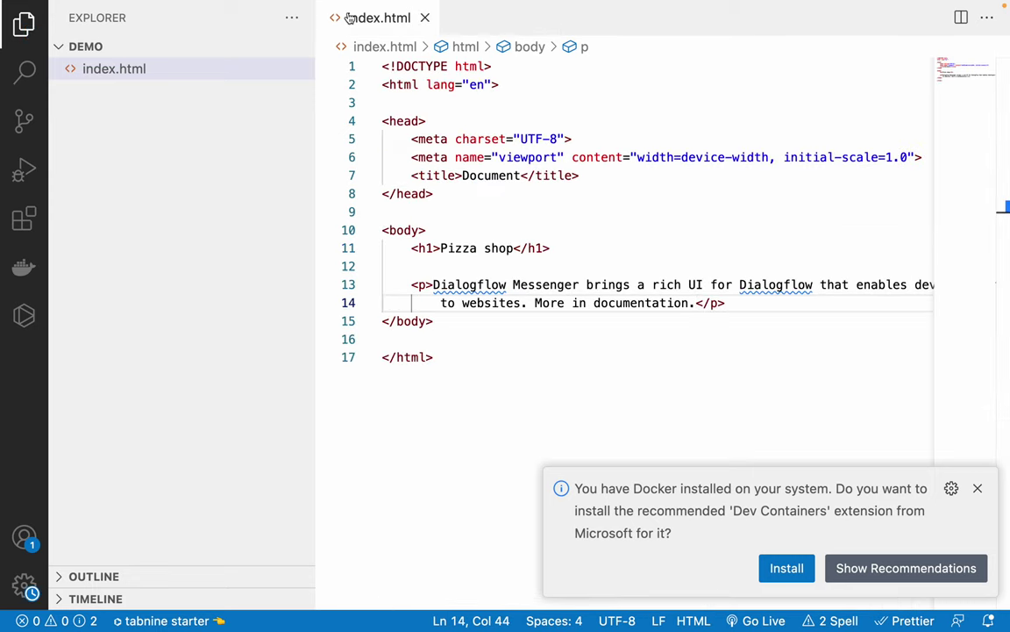
pyautogui.moveTo(315, 70); pyautogui.dragTo(220, 70)
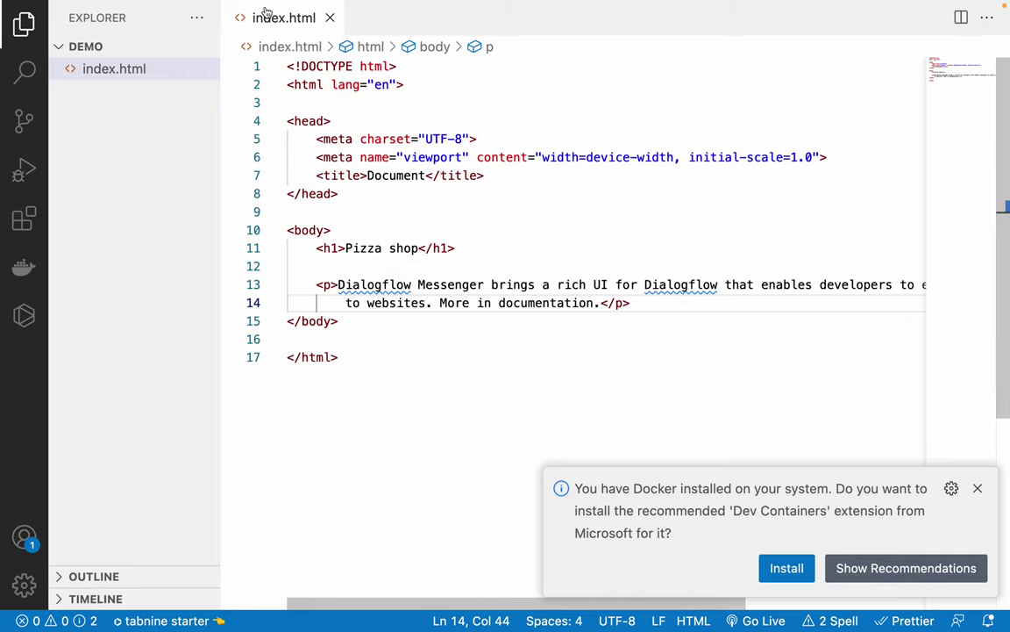
pyautogui.rightClick(265, 11)
# Copy index.html's file path and load it in a new Chrome tab
pyautogui.click(289, 98)
pyautogui.press('super+Tab')
pyautogui.press('super+t')
pyautogui.press('super+v')
pyautogui.press('Return')
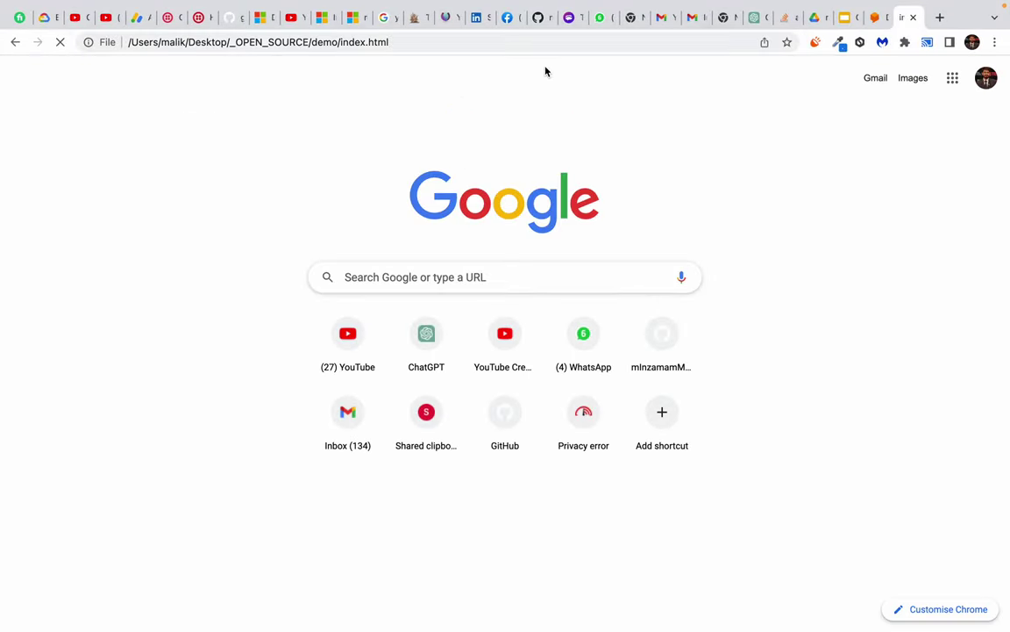
# Back on the Dialogflow integration tab, select the whole Messenger embed code
pyautogui.rightClick(188, 133)
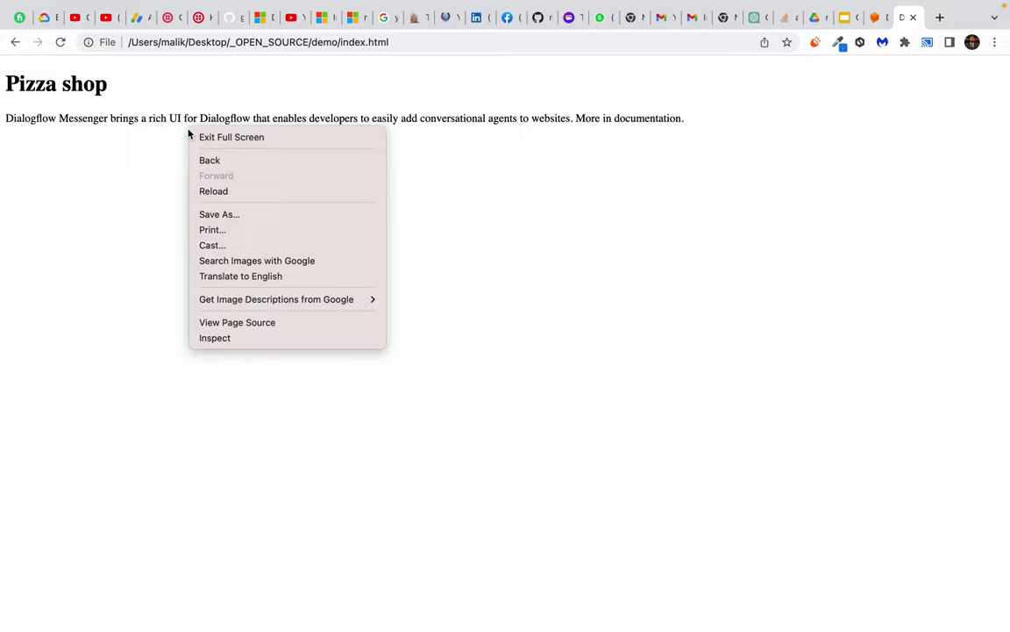
pyautogui.click(136, 151)
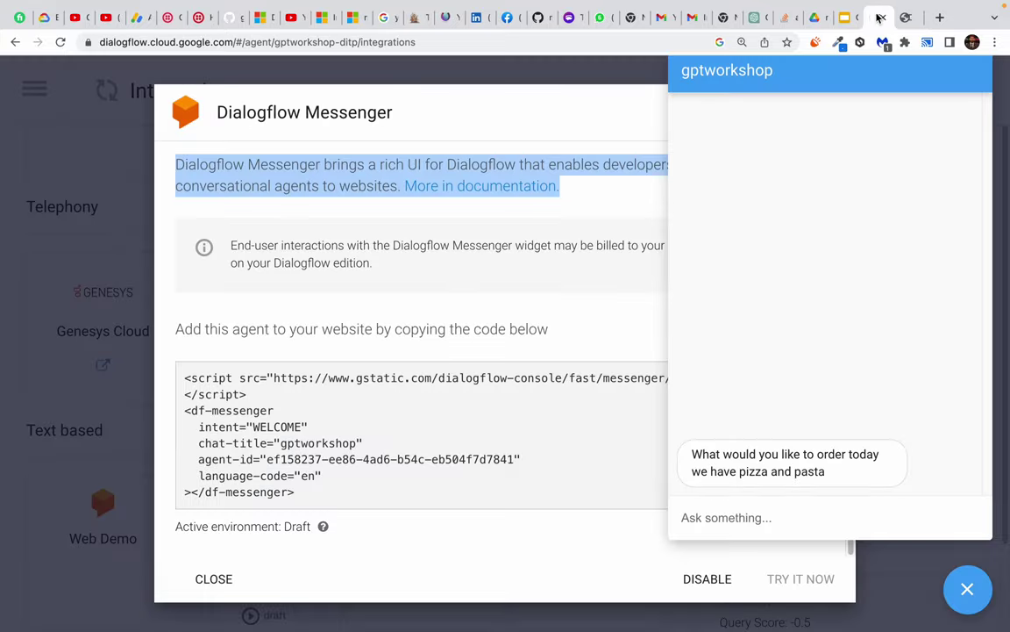
pyautogui.click(875, 16)
pyautogui.moveTo(309, 411); pyautogui.dragTo(336, 503)
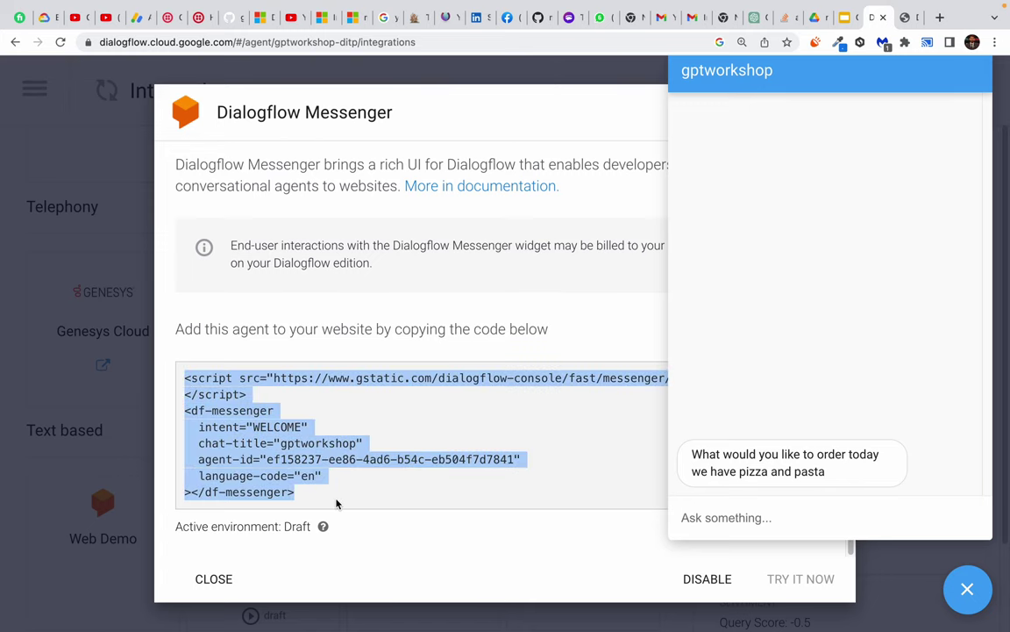
# Paste the Messenger embed code after the paragraph in index.html, save, and reopen the Pizza shop tab
pyautogui.press('super+Tab')
pyautogui.click(349, 324)
pyautogui.click(631, 303)
pyautogui.press('Return')
pyautogui.press('Return')
pyautogui.hotkey('ctrl', 'v')
pyautogui.press('super+s')
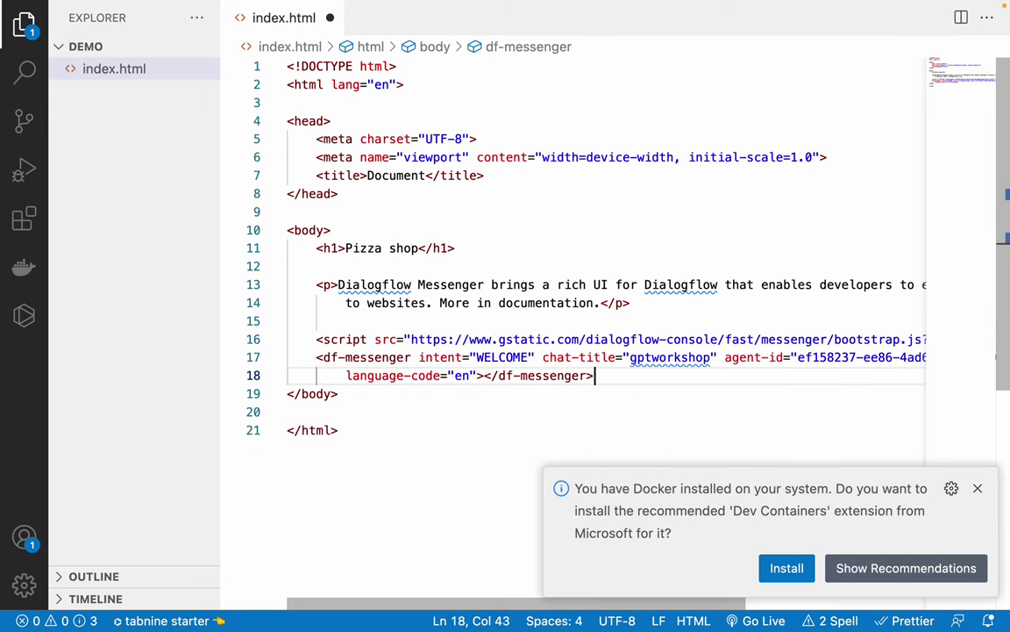
pyautogui.press('super+Tab')
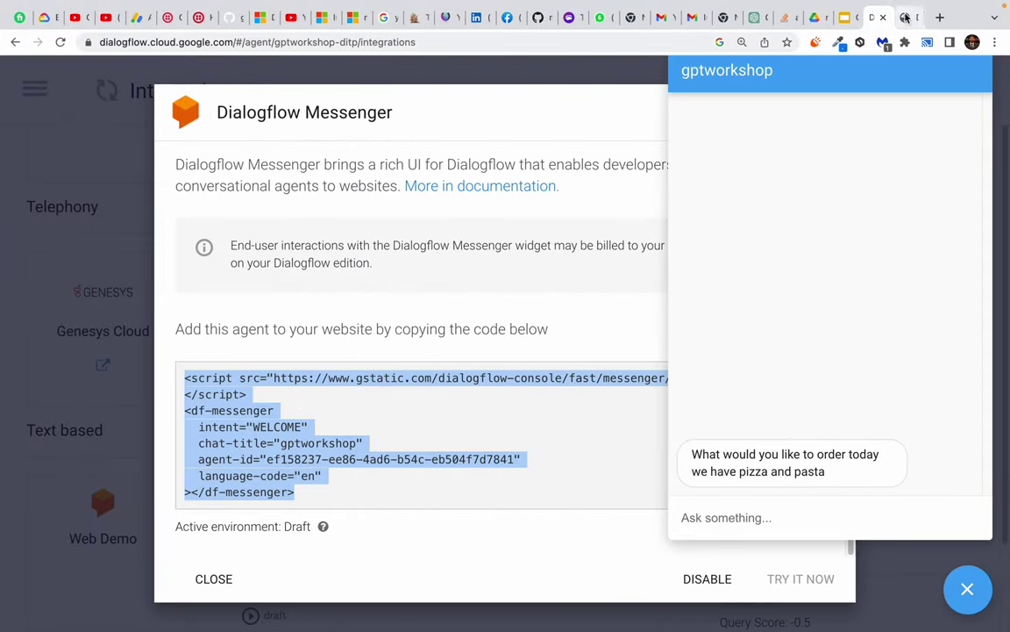
pyautogui.click(906, 18)
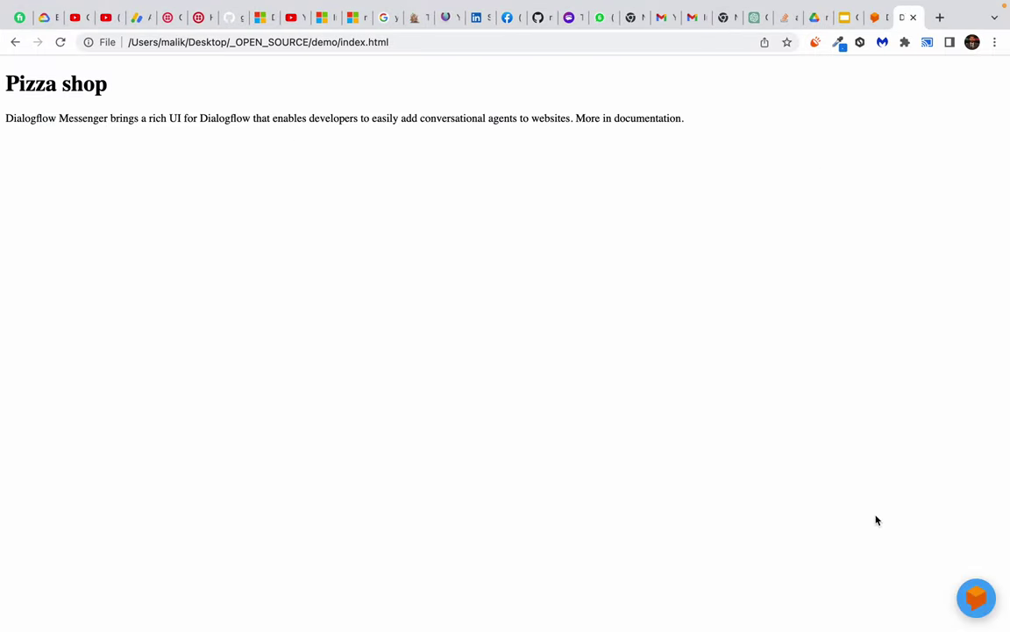
# Open the Pizza shop chat panel and send 'hello' to the chatbot
pyautogui.click(974, 599)
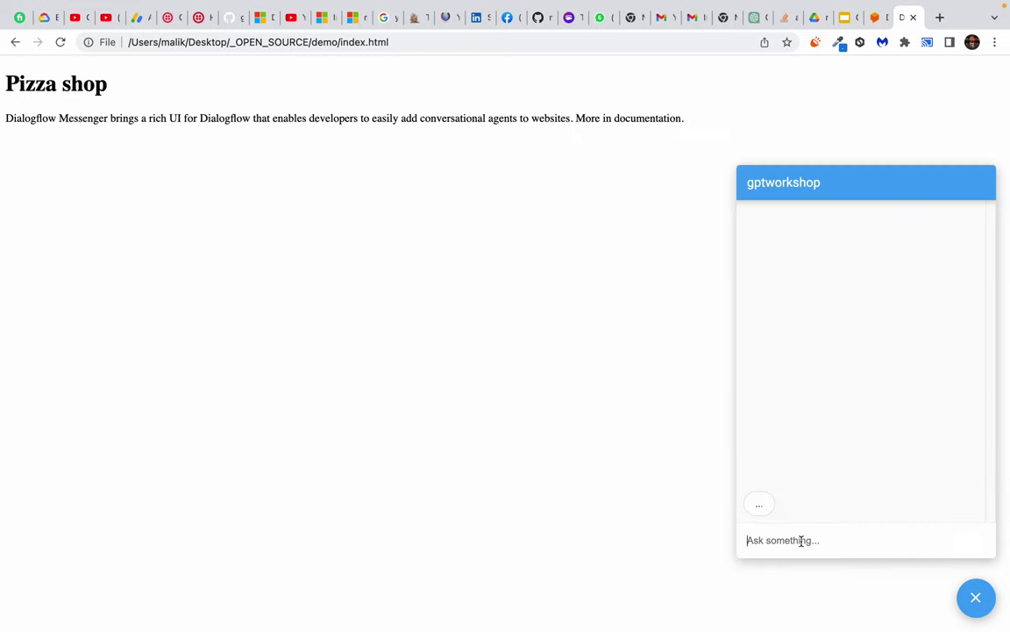
pyautogui.write('hello')
pyautogui.press('Return')
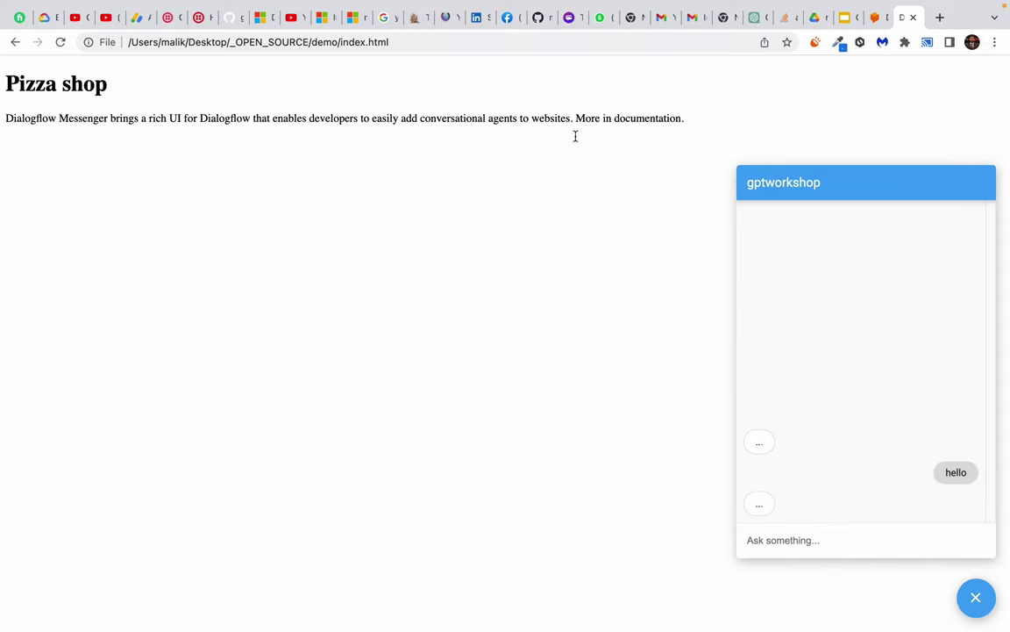
# Open the page's developer tools Console to see why the chat is silent
pyautogui.rightClick(544, 146)
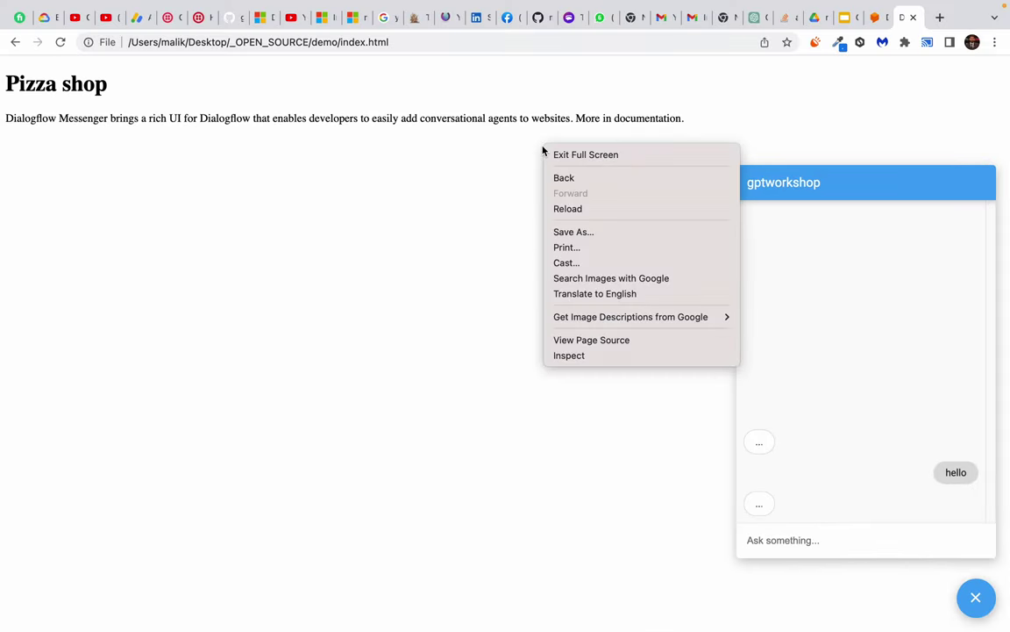
pyautogui.click(570, 355)
pyautogui.click(730, 75)
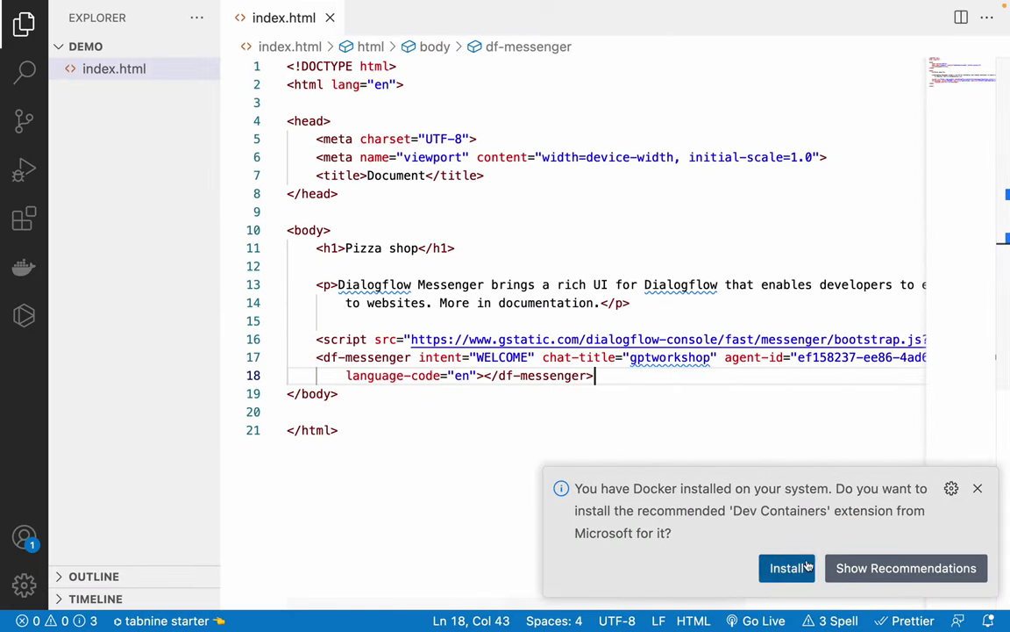
# Serve the page via Live Server at 127.0.0.1:5500 and check its console
pyautogui.click(977, 488)
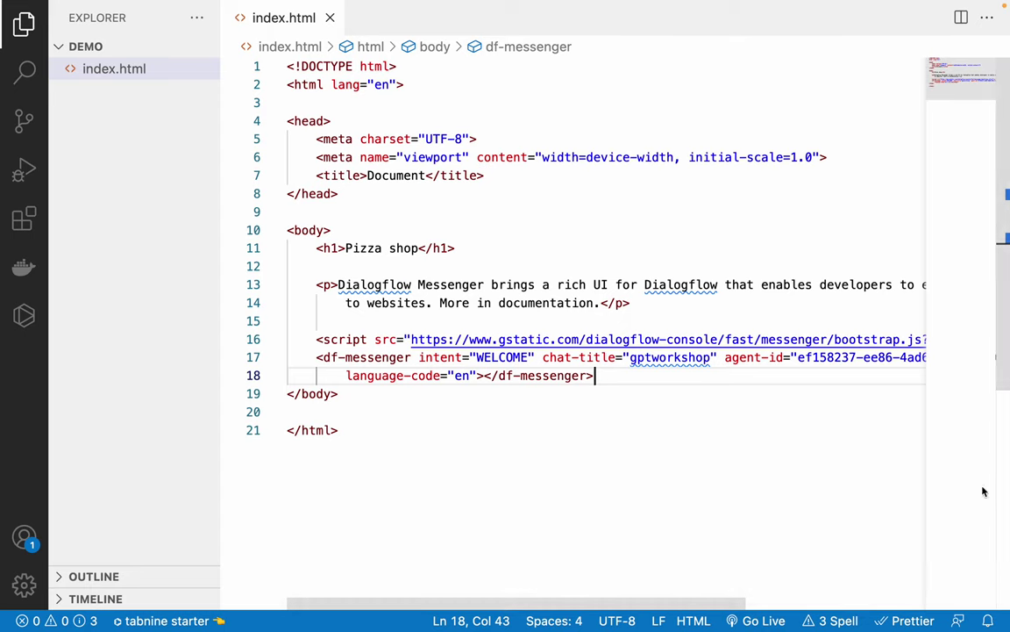
pyautogui.click(753, 625)
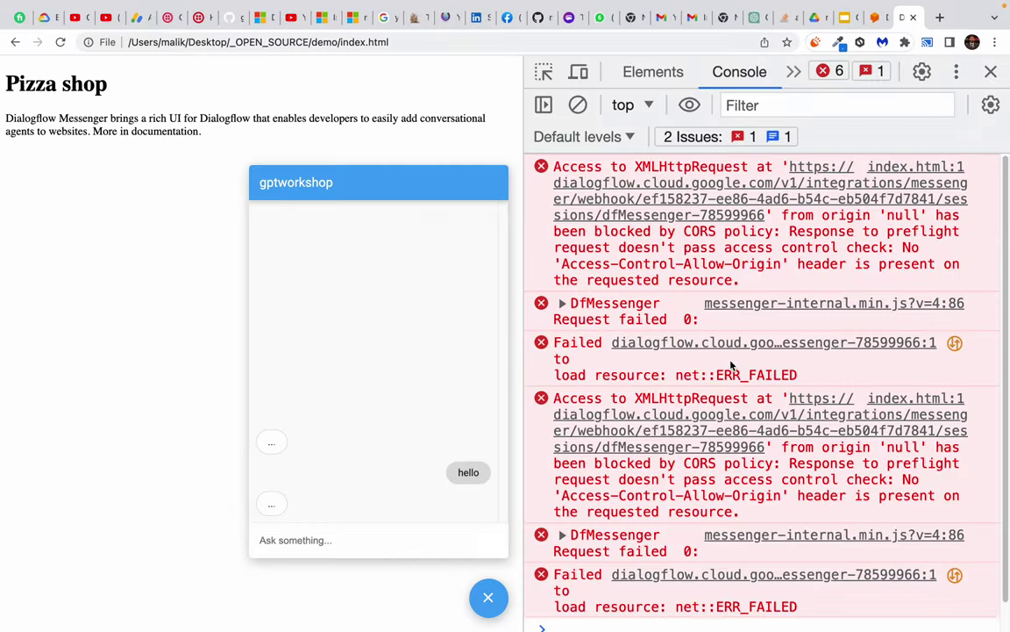
pyautogui.rightClick(688, 126)
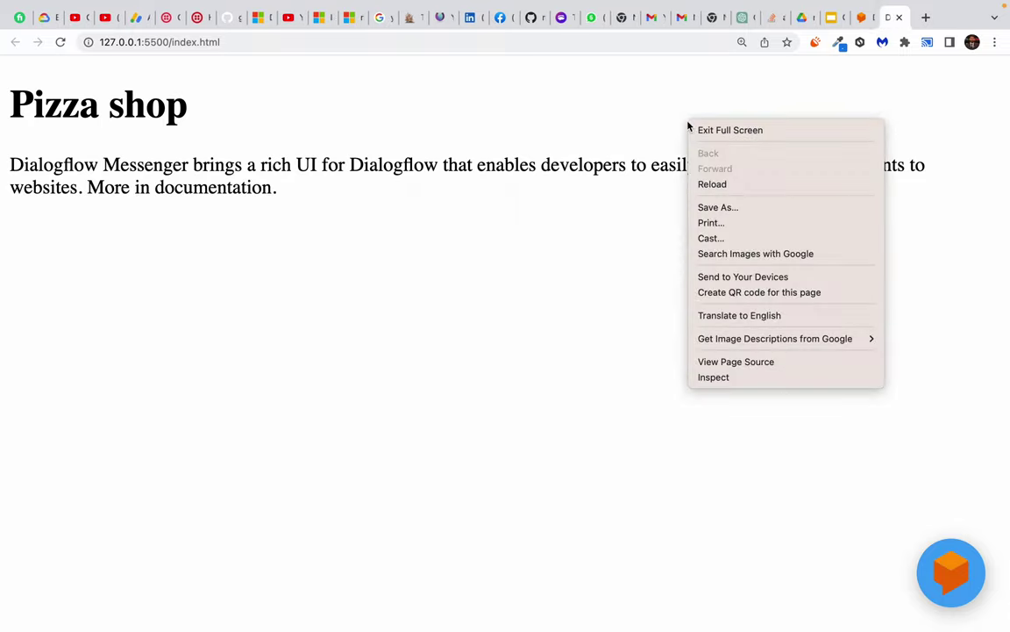
pyautogui.click(737, 377)
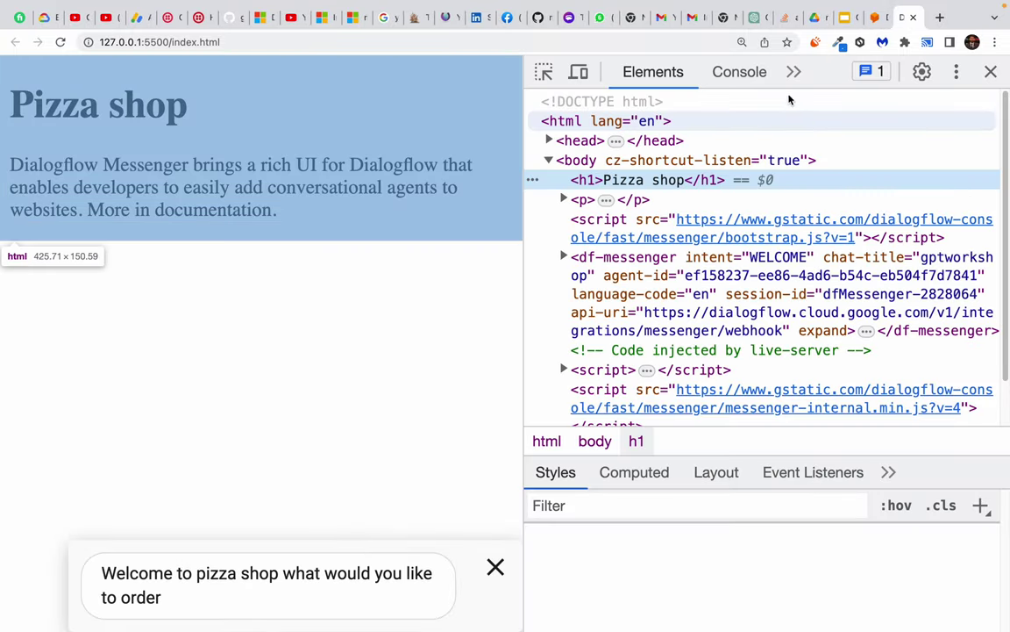
pyautogui.click(750, 74)
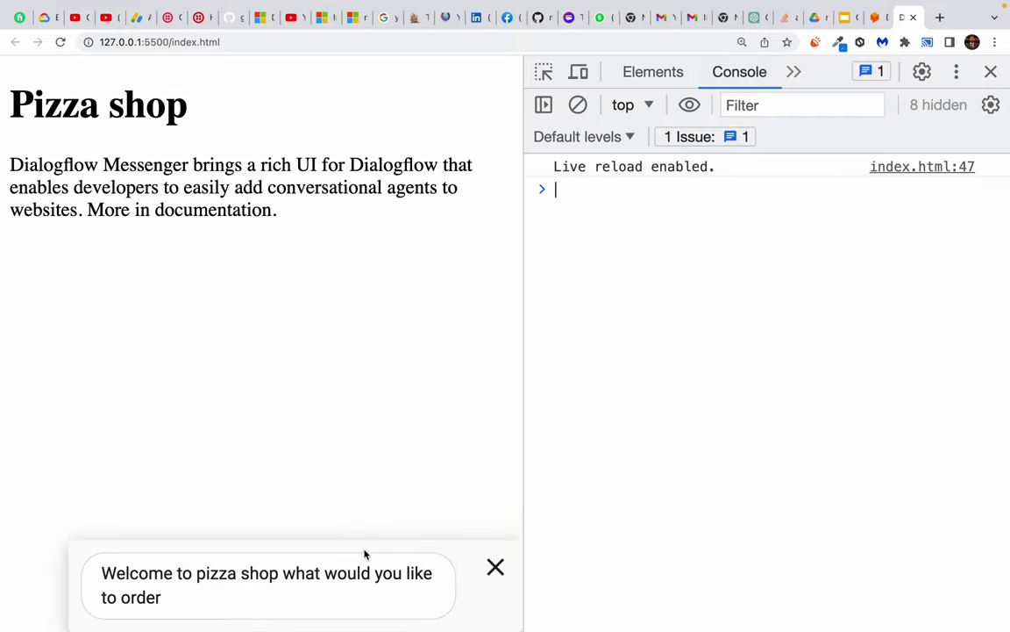
# Expand the chat, close DevTools, and send 'hi' then 'give me pizza'
pyautogui.click(358, 559)
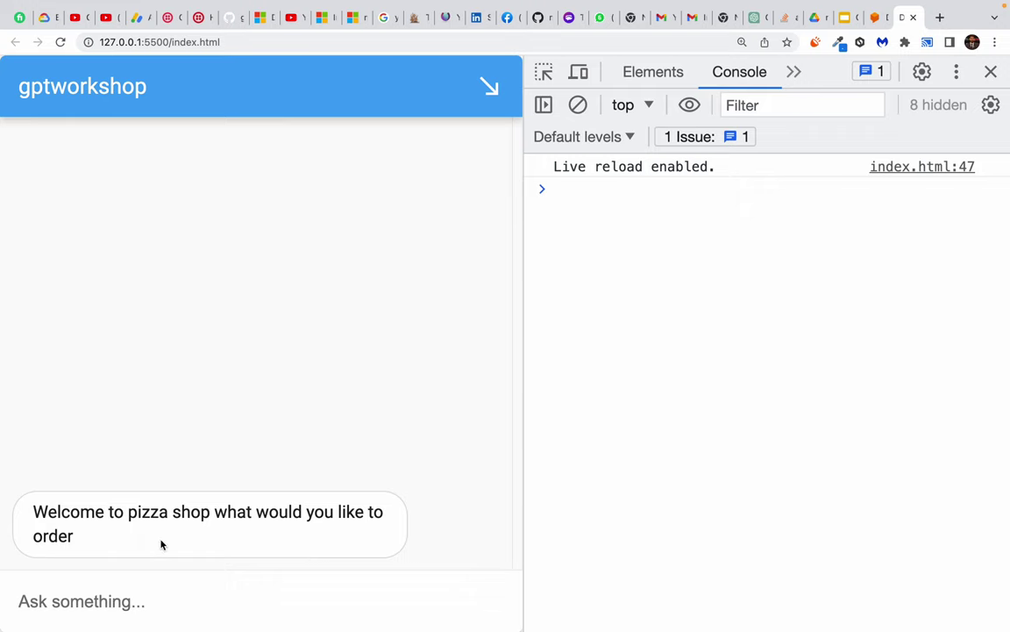
pyautogui.click(989, 73)
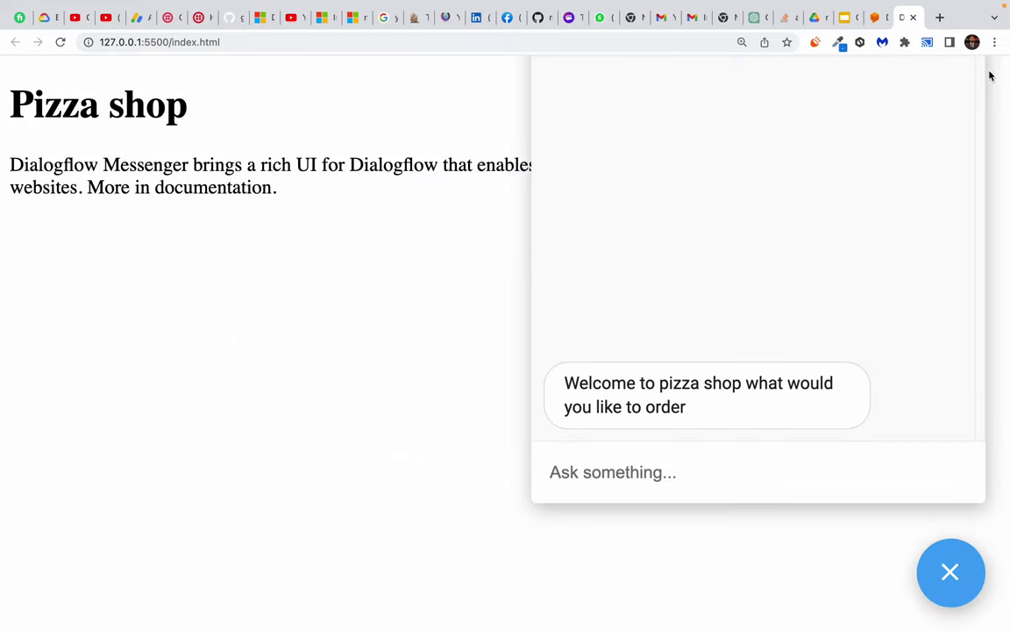
pyautogui.write('hi')
pyautogui.press('Return')
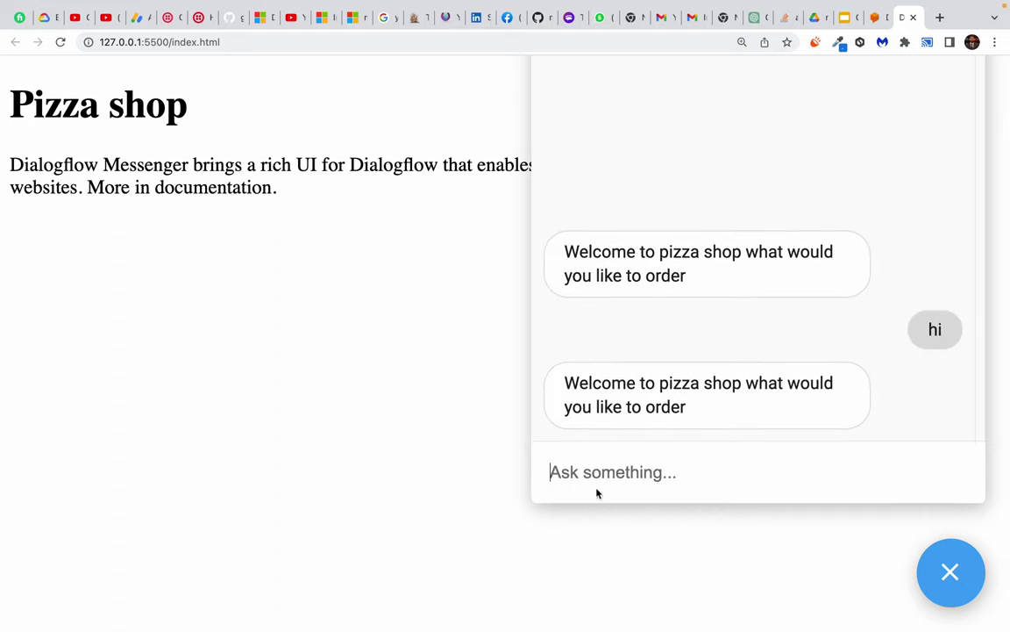
pyautogui.write('give ')
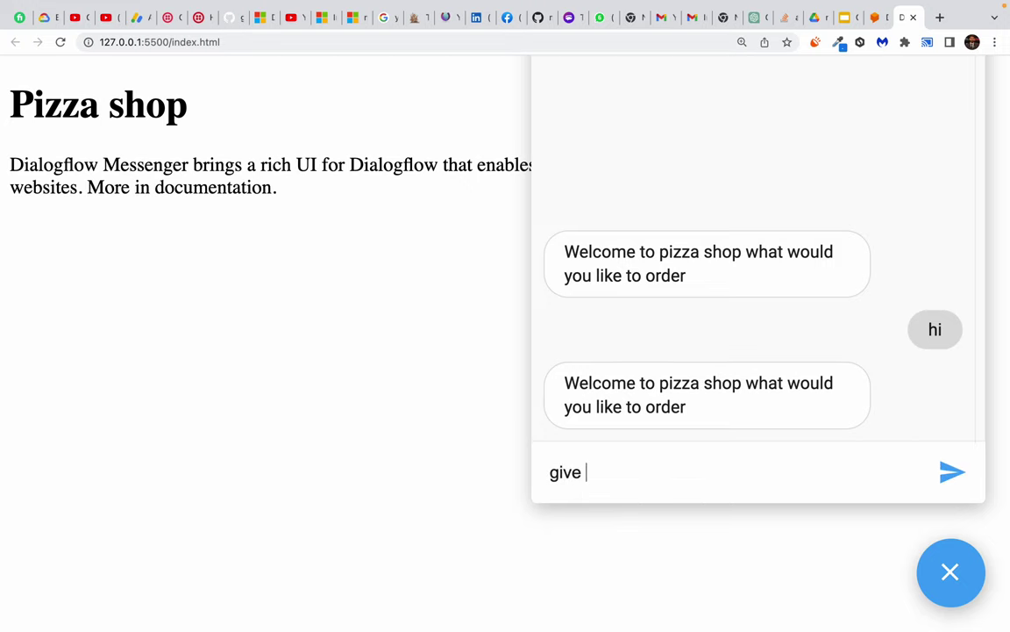
pyautogui.write('me pizza')
pyautogui.press('Return')
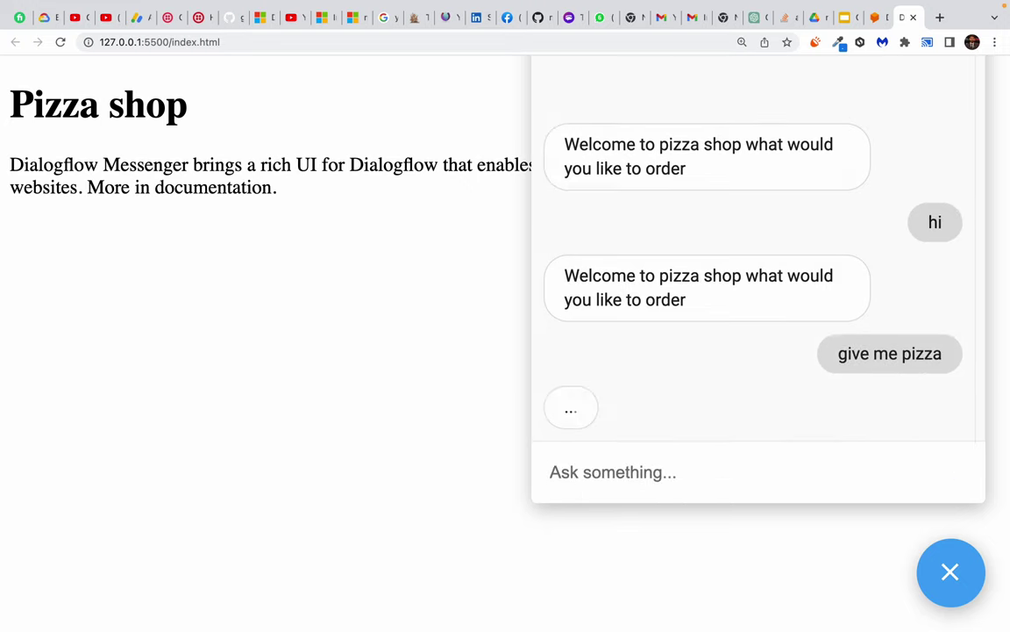
# Answer the bot's quantity question with 'give me 4' and its size question with 'small'
pyautogui.moveTo(564, 380); pyautogui.dragTo(726, 408)
pyautogui.click(708, 426)
pyautogui.click(643, 469)
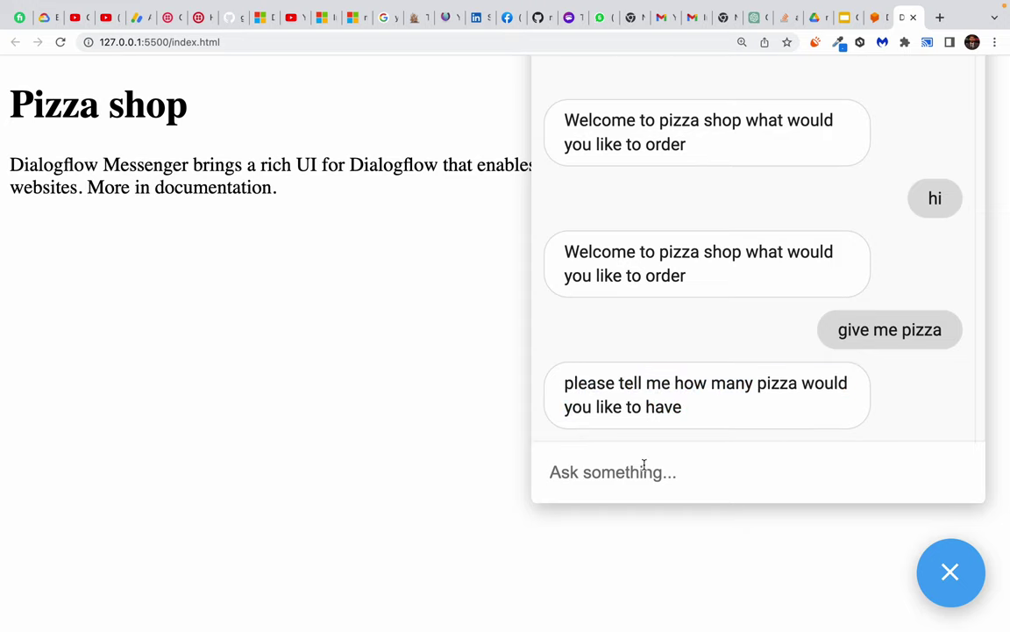
pyautogui.write('give me')
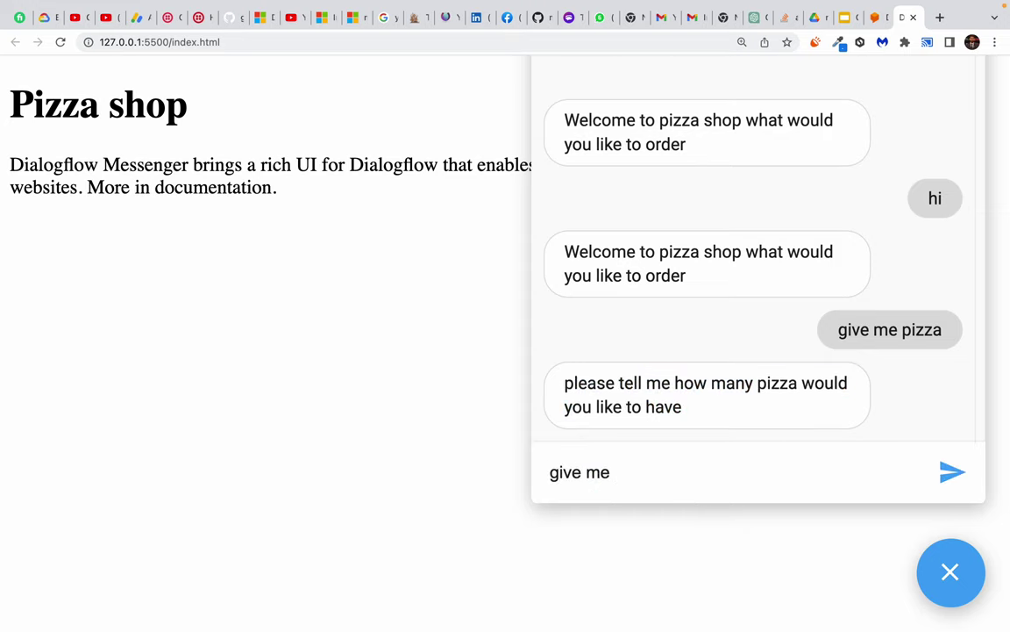
pyautogui.press('Return')
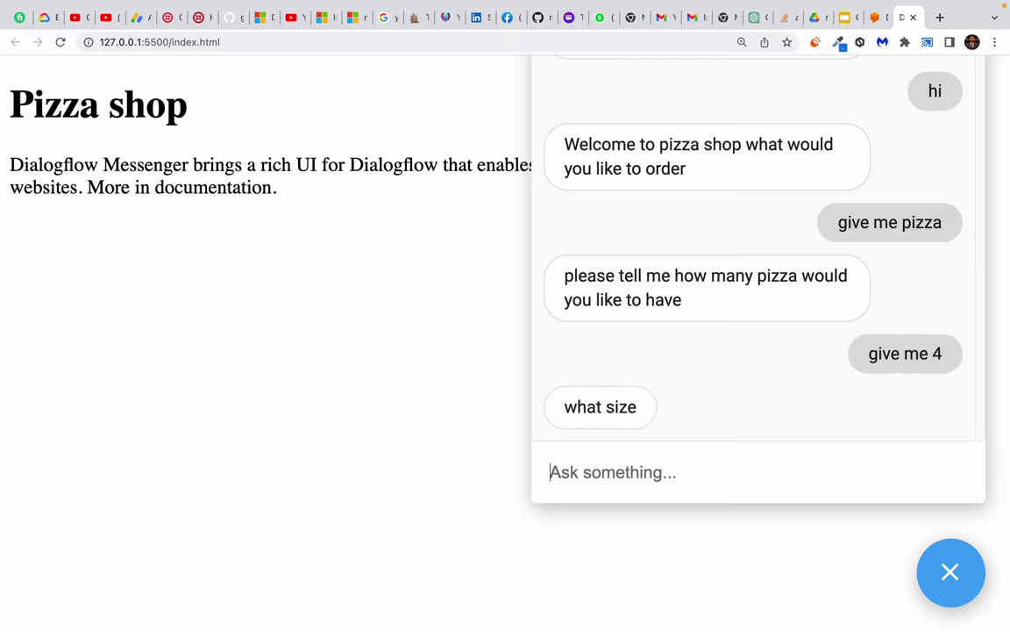
pyautogui.write('small')
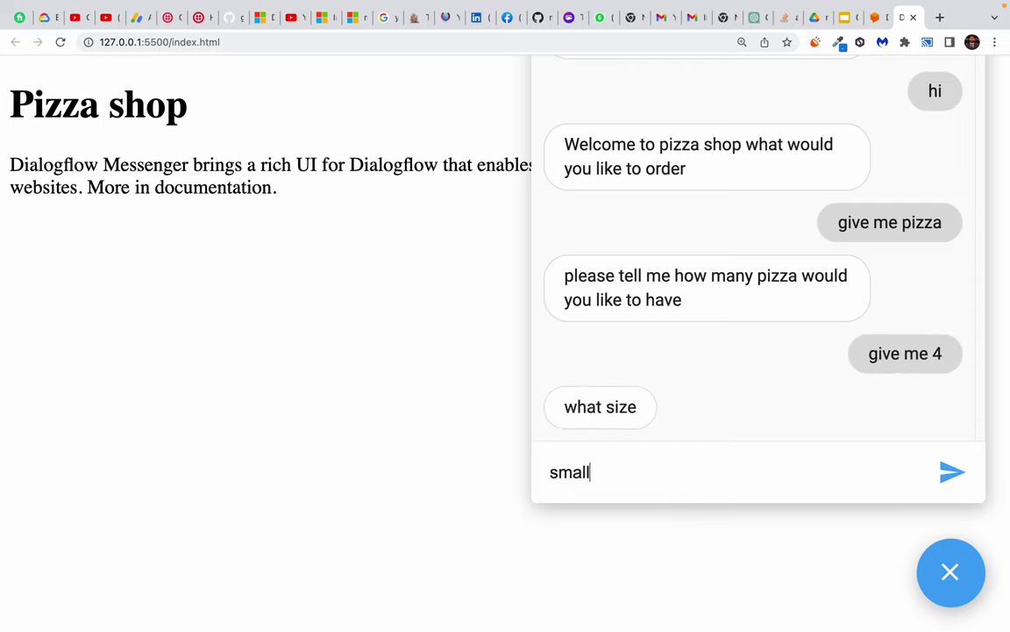
pyautogui.press('Return')
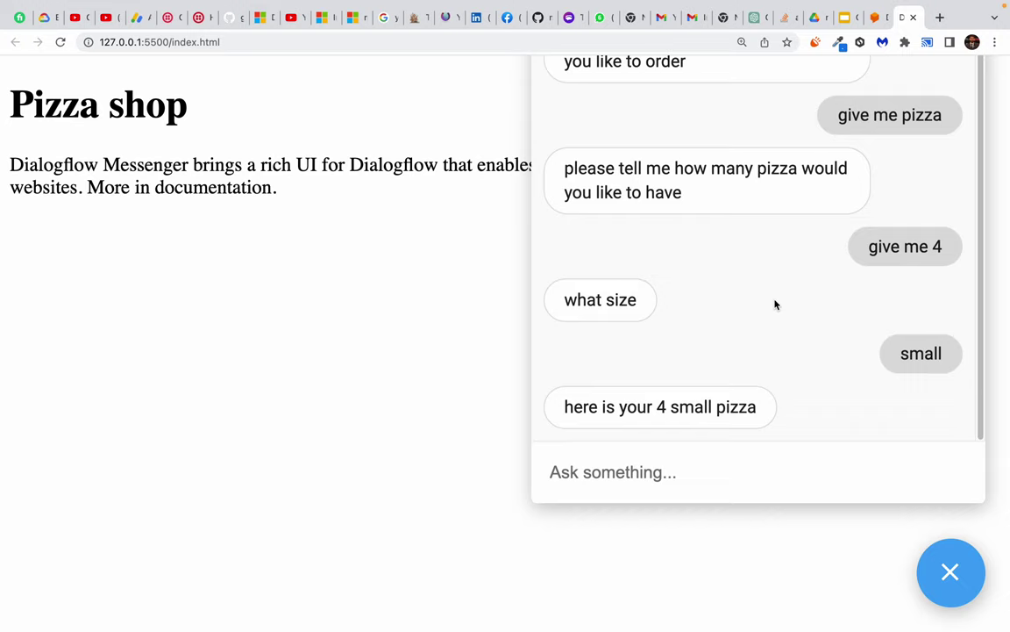
# Close the Messenger preview chat and the Dialogflow Messenger dialog, then scroll up the Integrations page
pyautogui.click(878, 18)
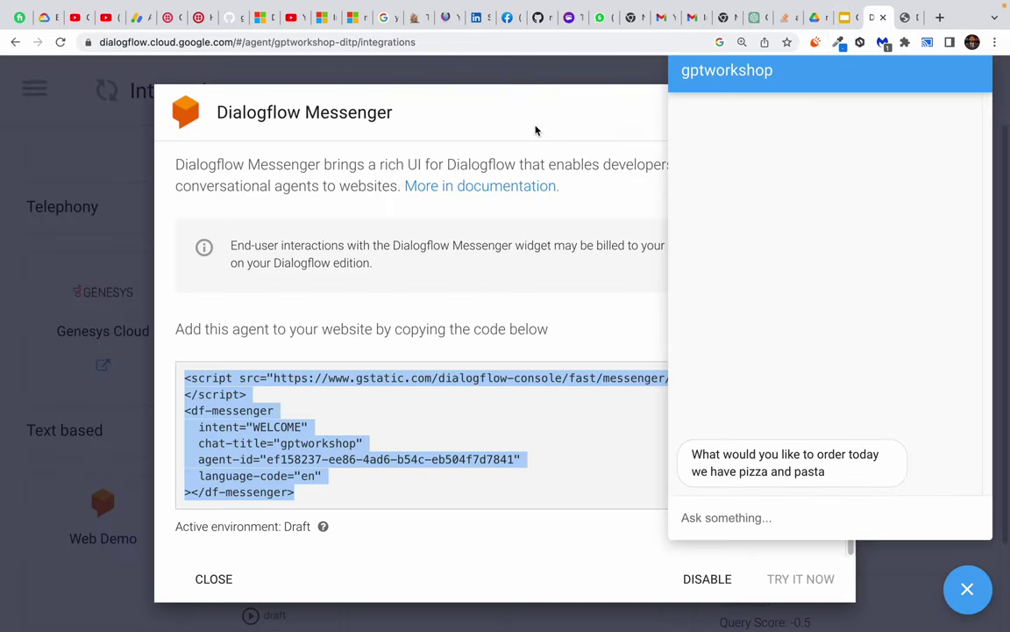
pyautogui.click(461, 124)
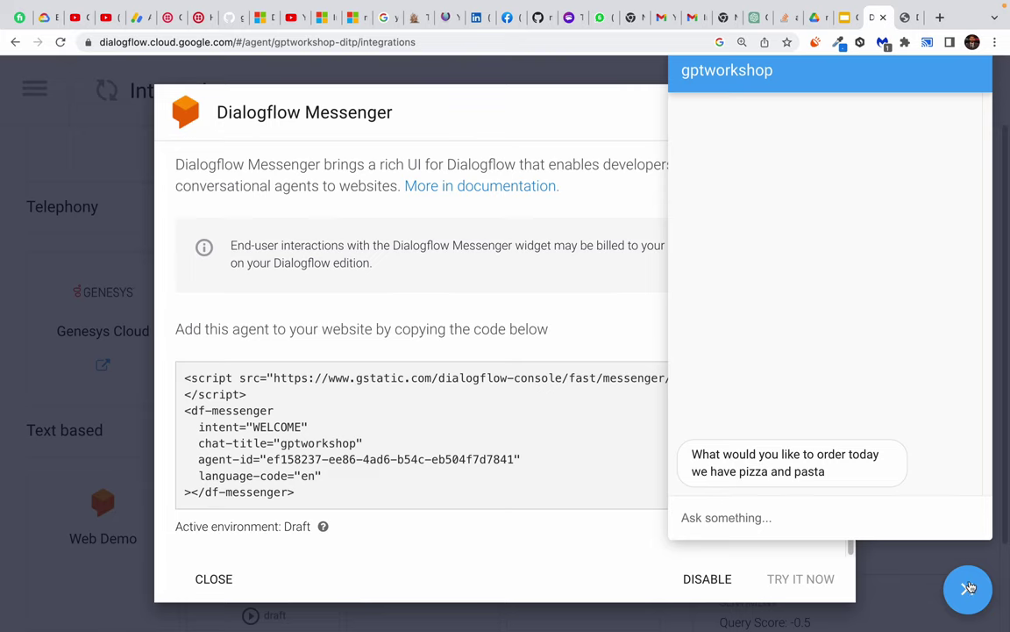
pyautogui.click(967, 588)
pyautogui.click(890, 118)
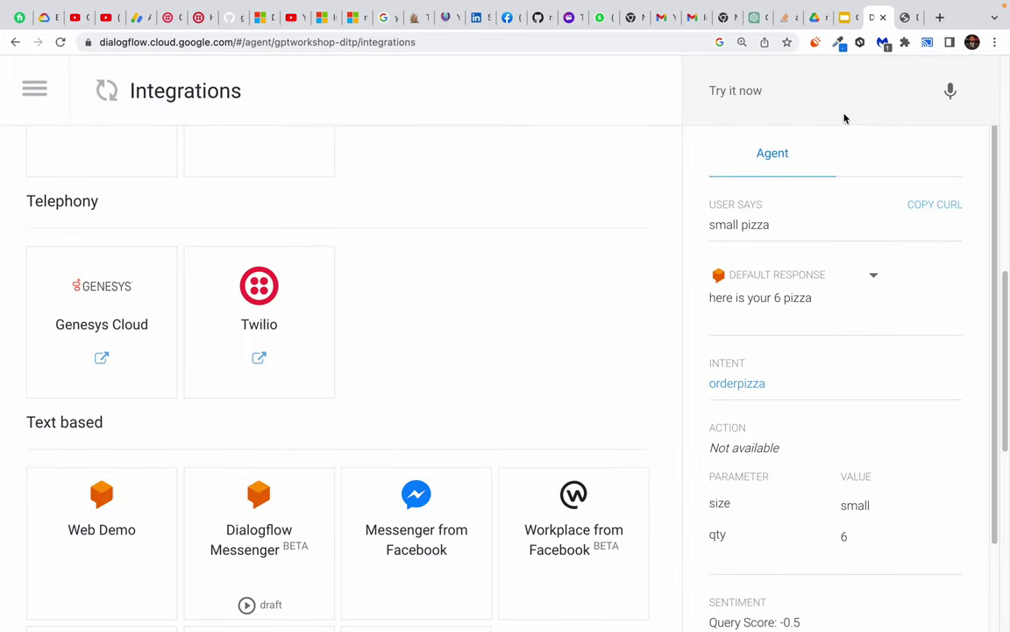
pyautogui.scroll(1, 494, 246)
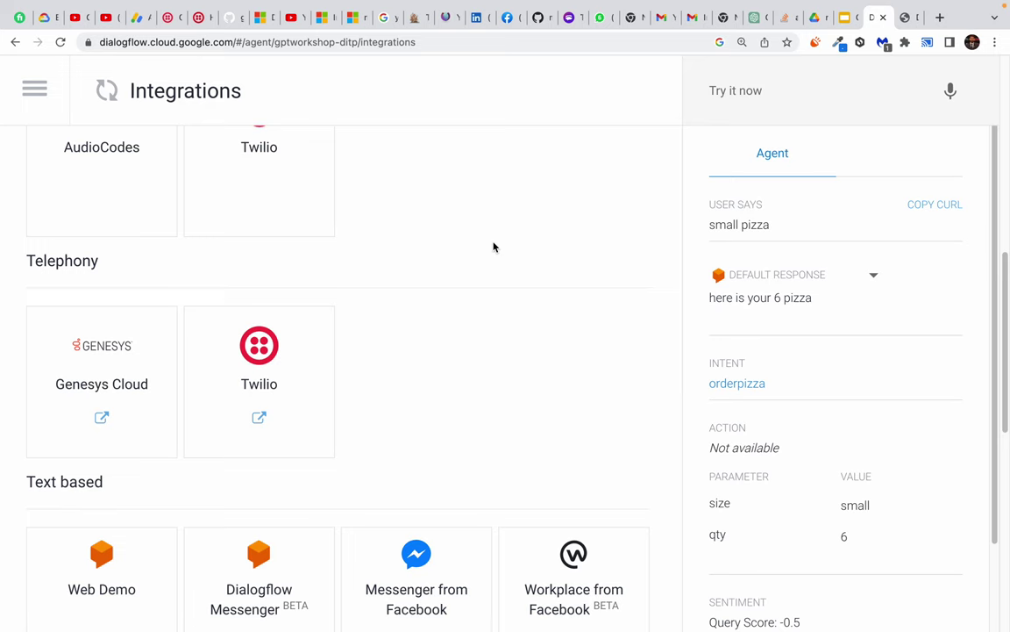
# Return to the Pizza shop tab and scroll through the completed 4 small pizza conversation
pyautogui.click(906, 18)
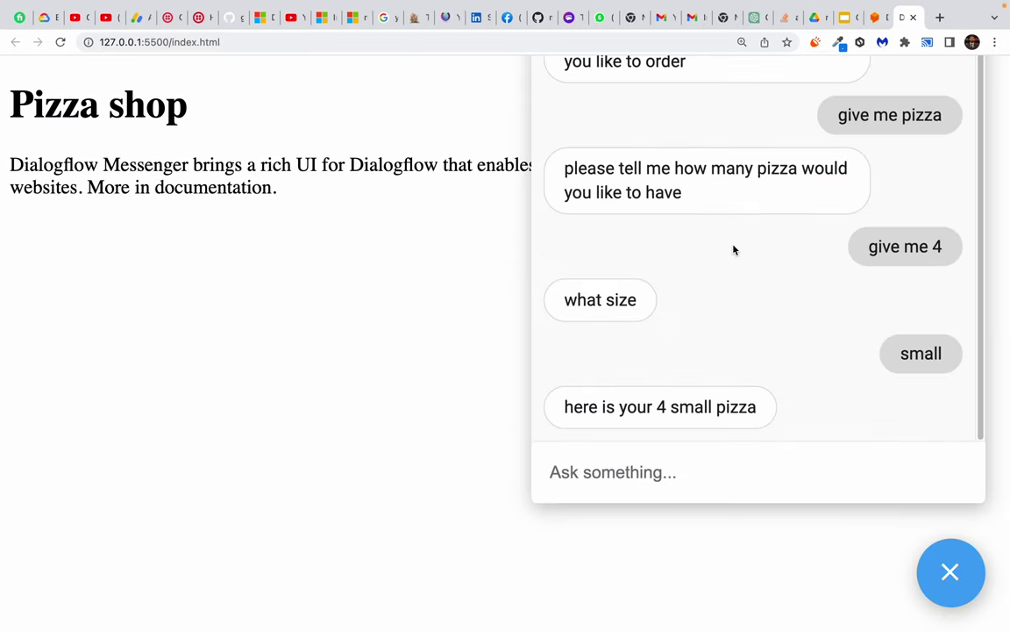
pyautogui.scroll(1, 735, 250)
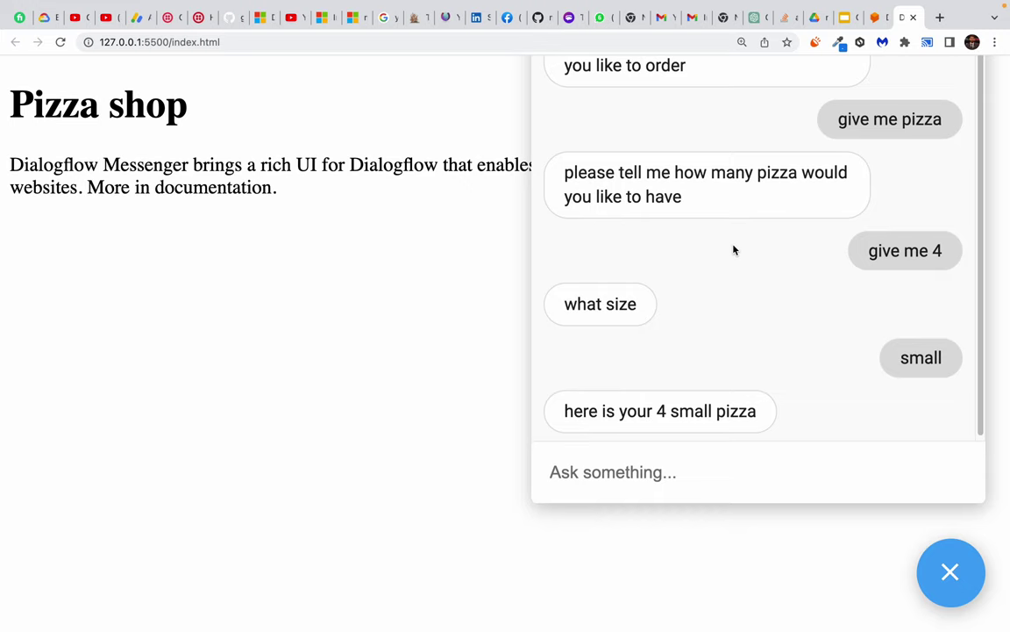
pyautogui.scroll(-1, 734, 227)
pyautogui.scroll(1, 733, 227)
# Load platform.openai.com in a new tab, enter the Playground and view the example presets
pyautogui.click(941, 18)
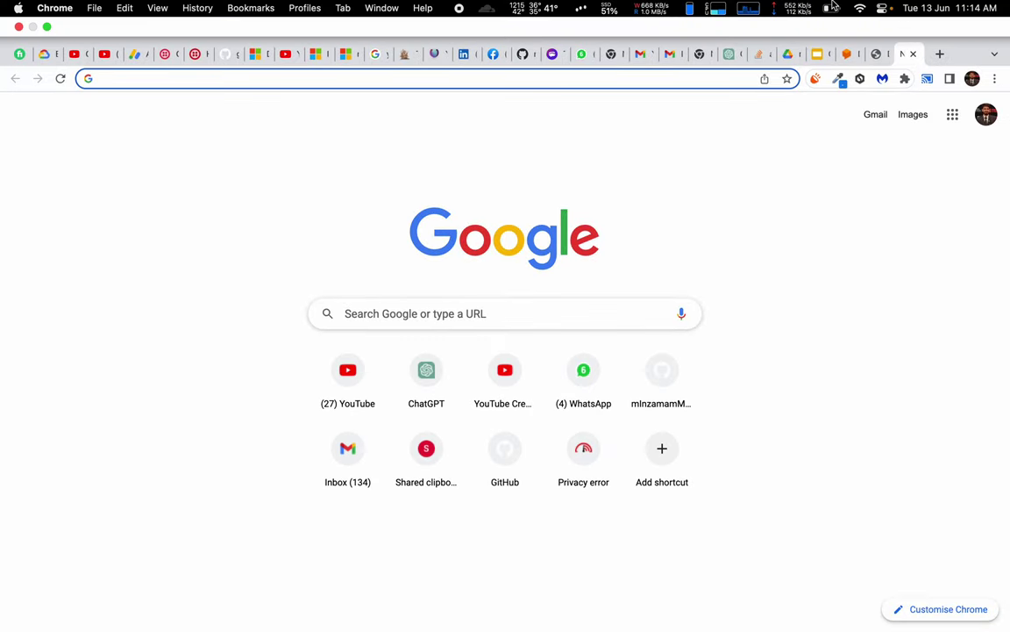
pyautogui.click(610, 86)
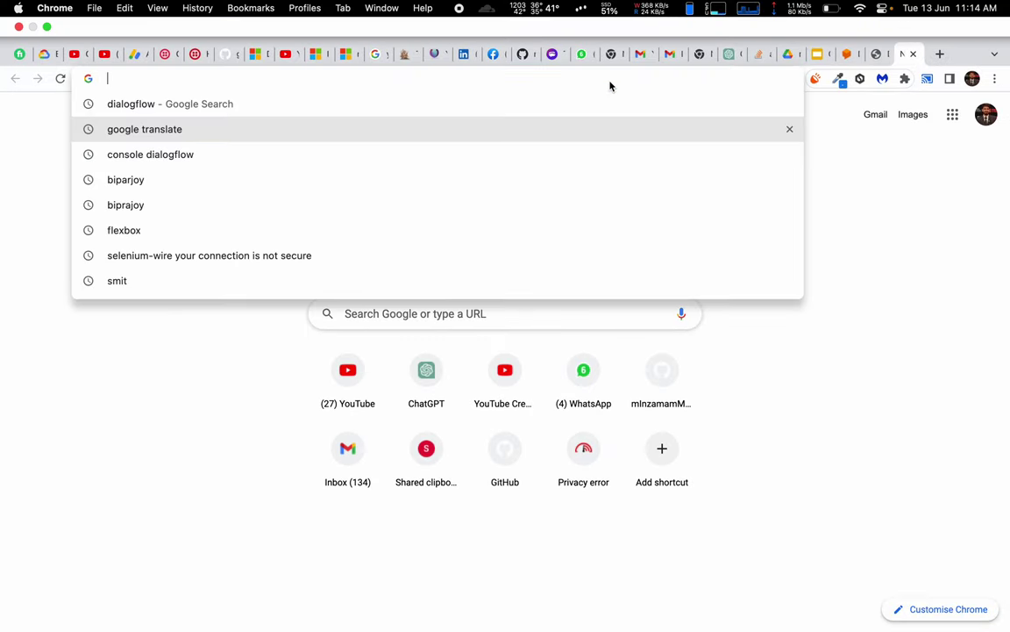
pyautogui.write('open')
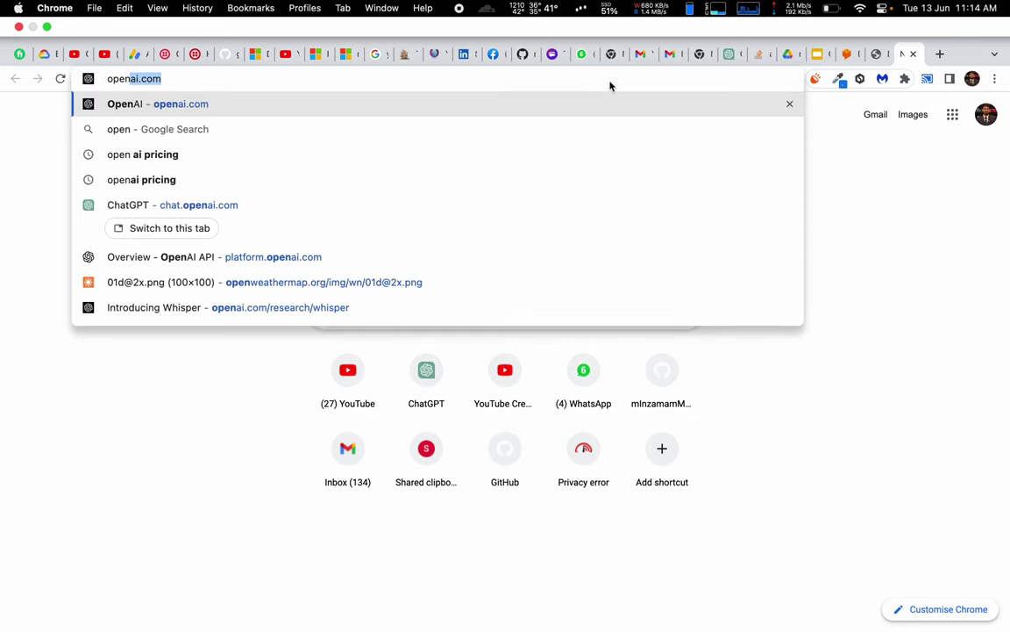
pyautogui.press('Down')
pyautogui.press('Down')
pyautogui.press('Down')
pyautogui.press('Down')
pyautogui.press('Down')
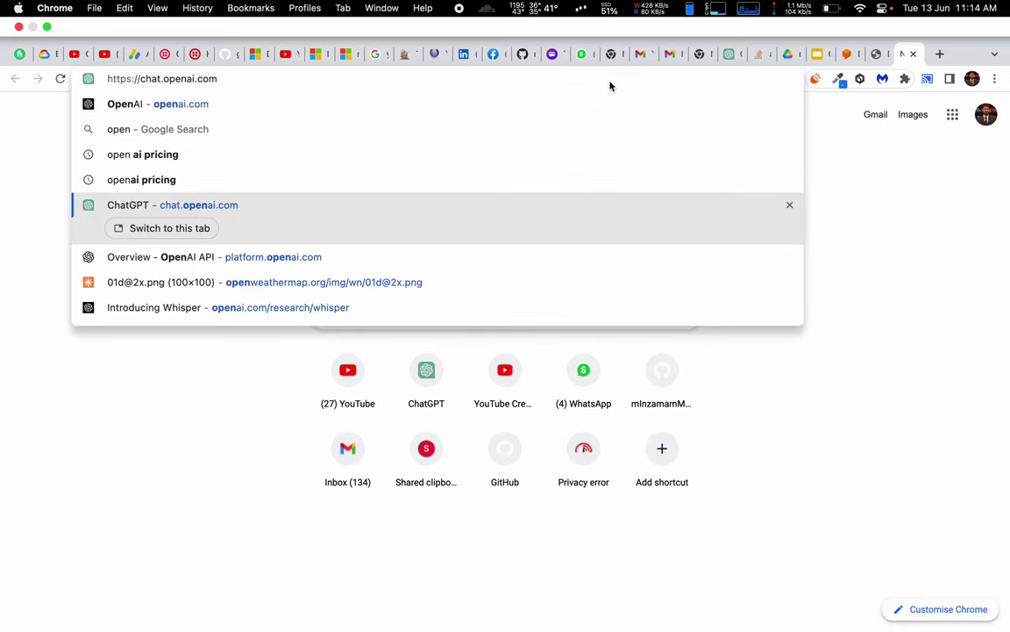
pyautogui.press('Return')
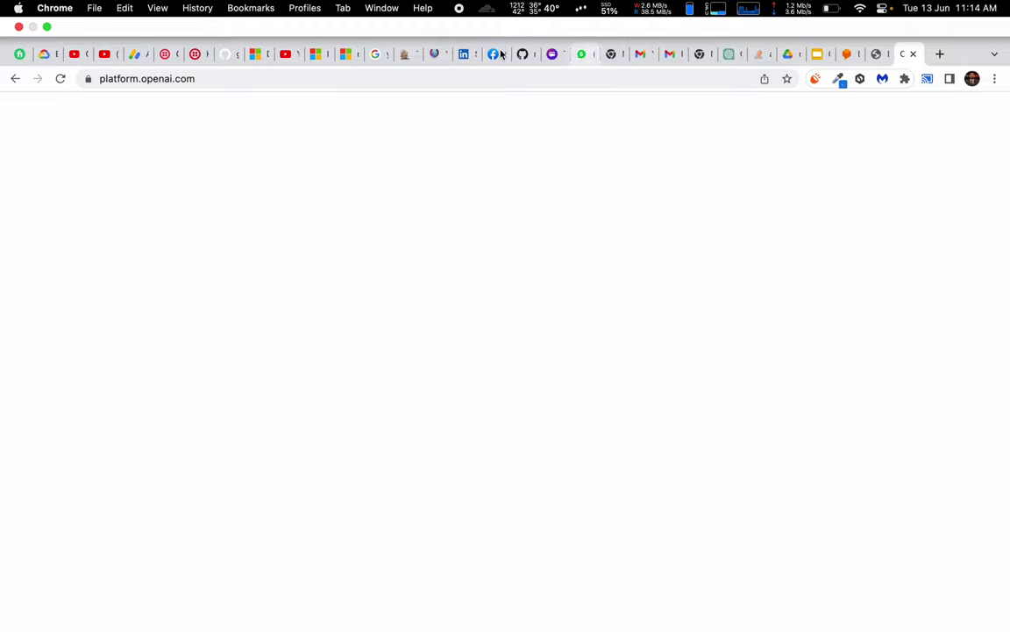
pyautogui.press('ctrl+super+f')
pyautogui.click(367, 78)
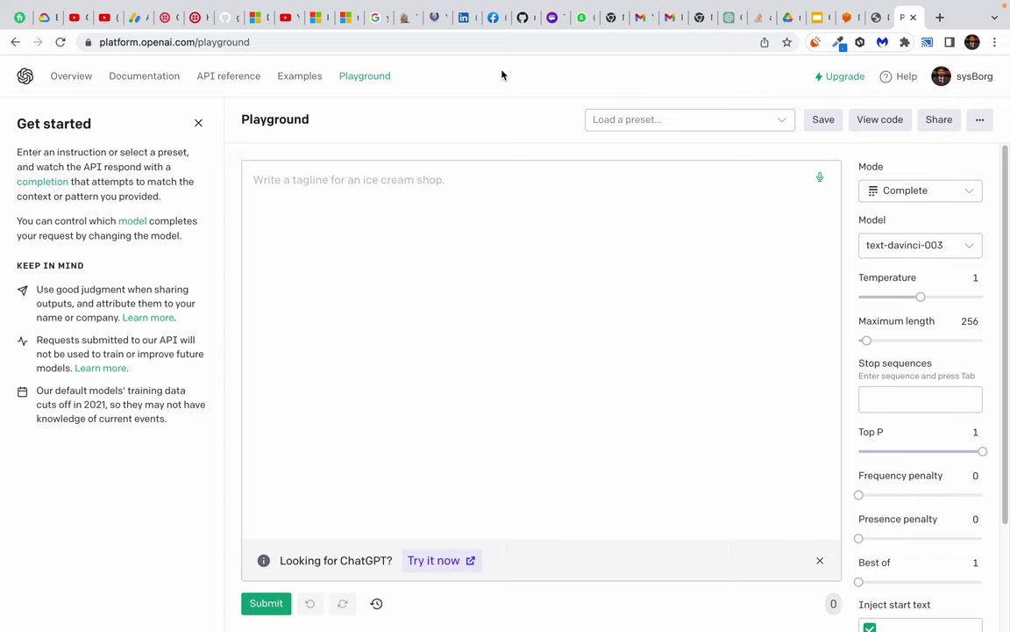
pyautogui.click(747, 122)
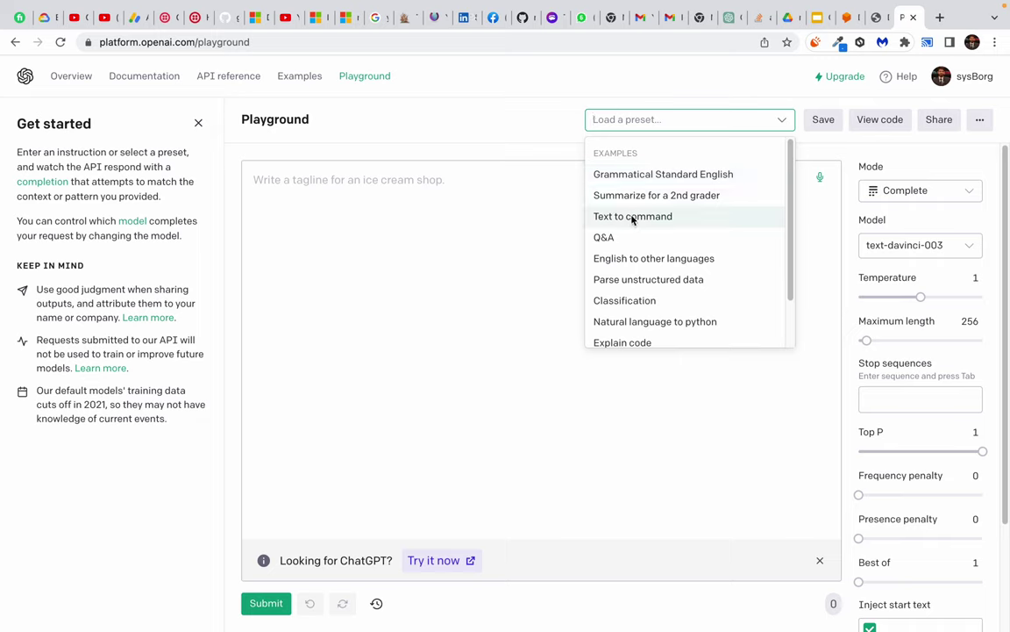
# Dismiss the presets and check the model list and account menu without changing anything
pyautogui.click(487, 79)
pyautogui.click(311, 189)
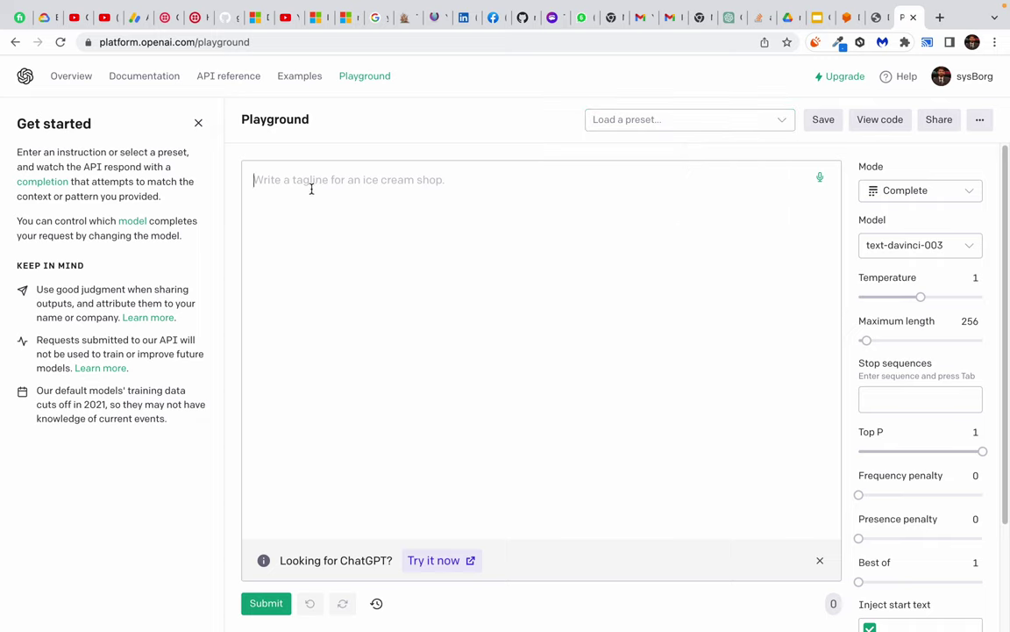
pyautogui.click(968, 242)
pyautogui.click(973, 228)
pyautogui.click(970, 243)
pyautogui.click(973, 225)
pyautogui.click(974, 83)
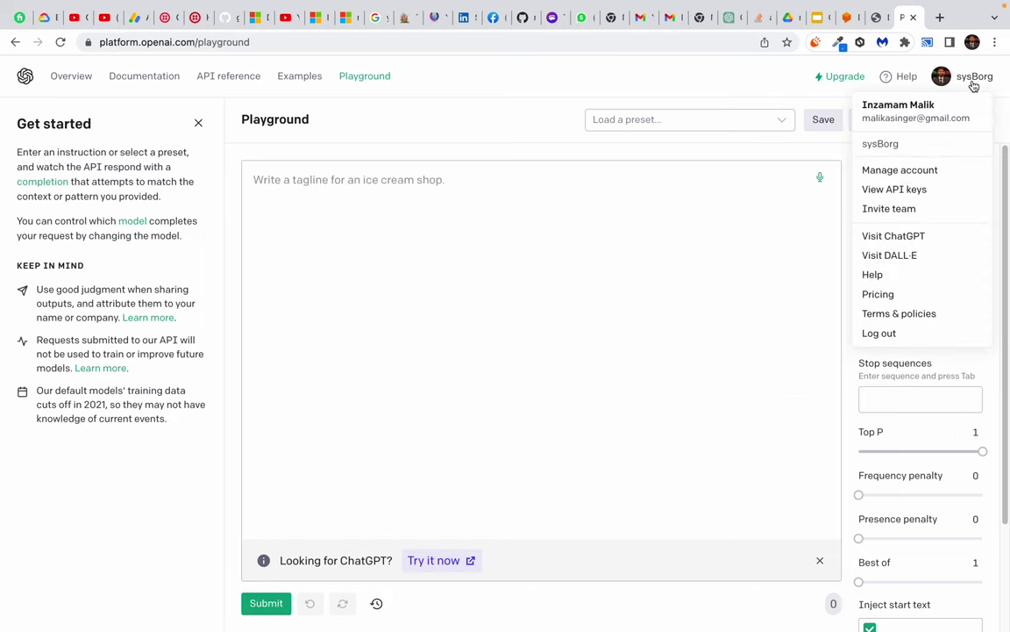
pyautogui.click(513, 250)
# Submit the test prompt 'sdfsfsdfd', which returns a usage-limit warning
pyautogui.write('sdfsfsdfd')
pyautogui.click(279, 601)
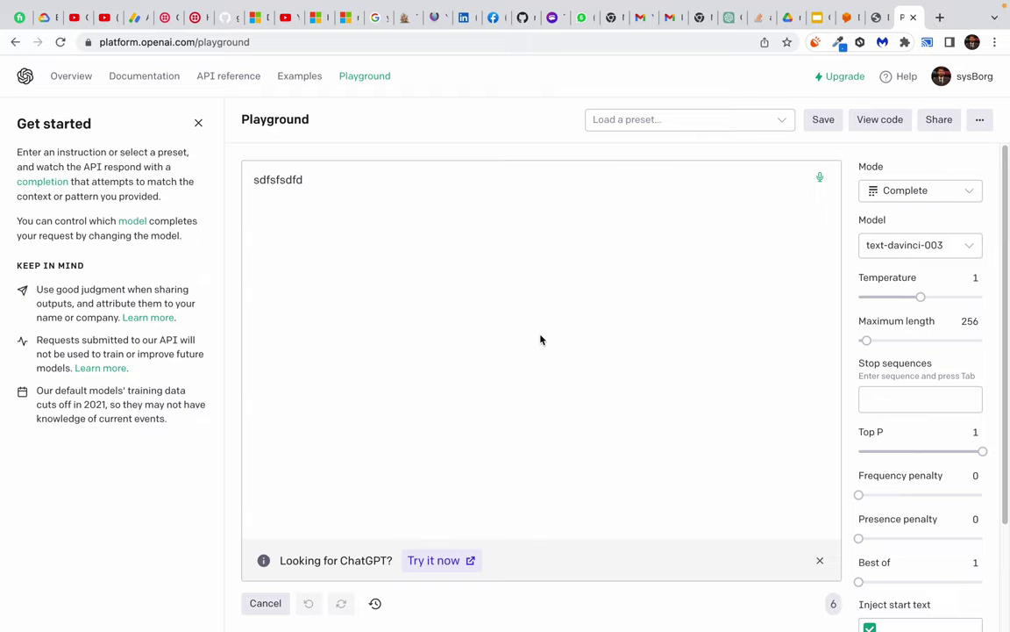
pyautogui.moveTo(304, 542); pyautogui.dragTo(437, 555)
pyautogui.click(439, 527)
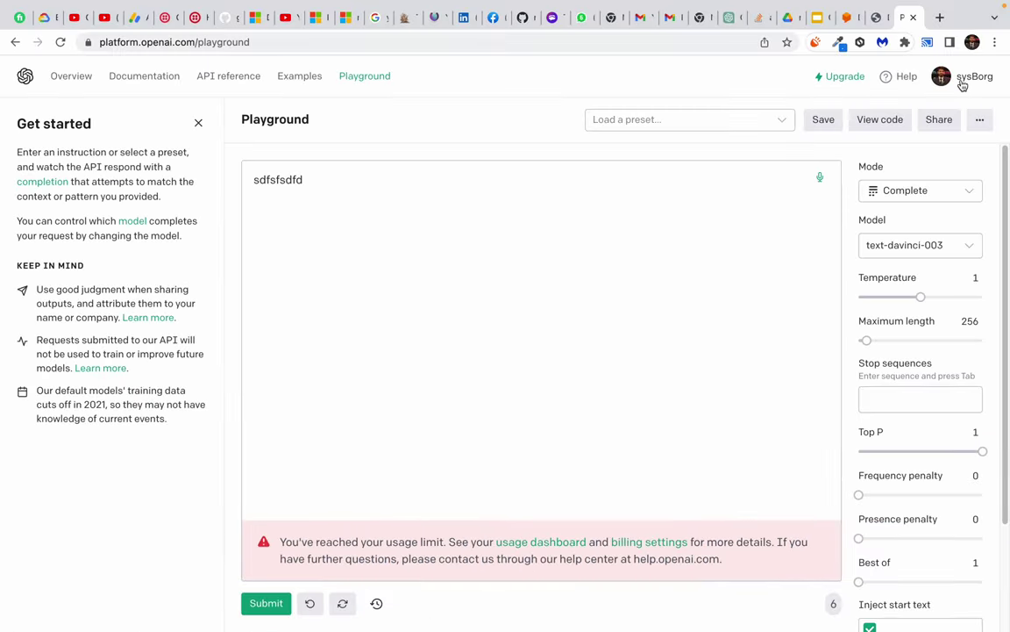
# Log out of the current OpenAI account from the account menu
pyautogui.click(964, 82)
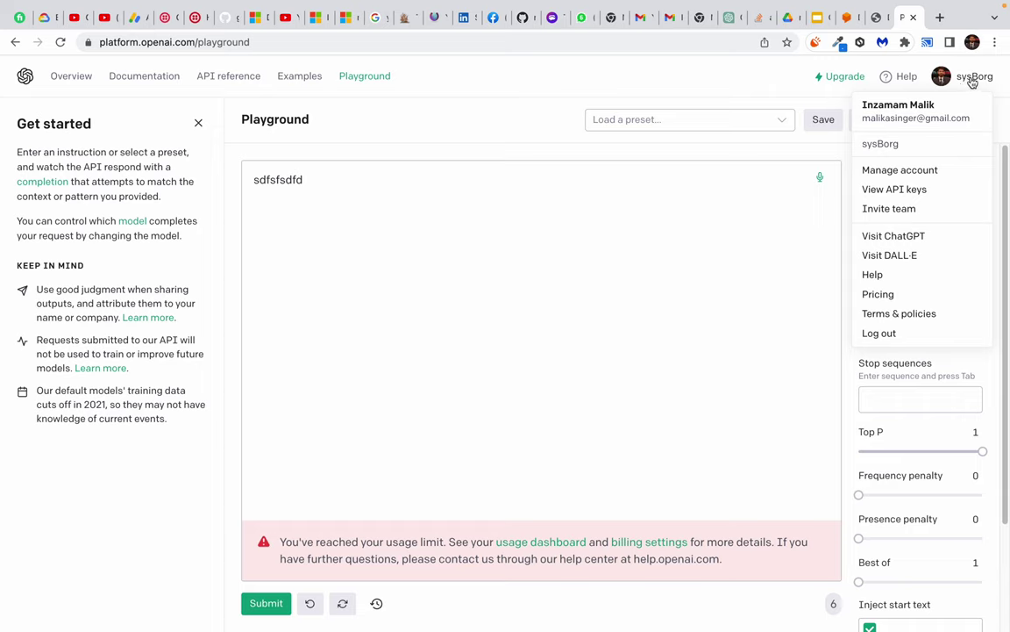
pyautogui.click(968, 79)
pyautogui.click(970, 80)
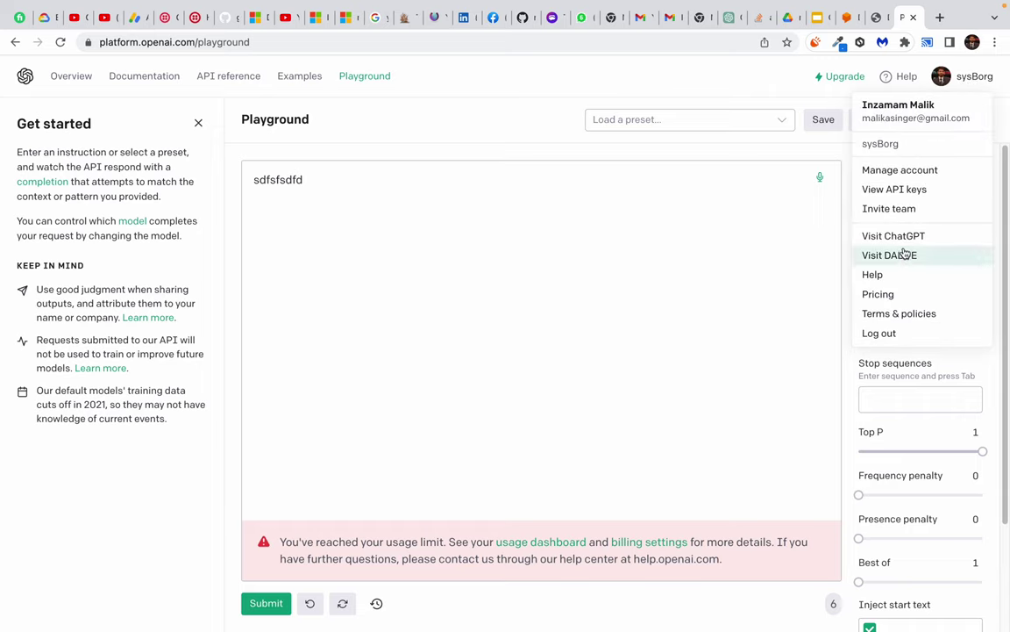
pyautogui.click(895, 334)
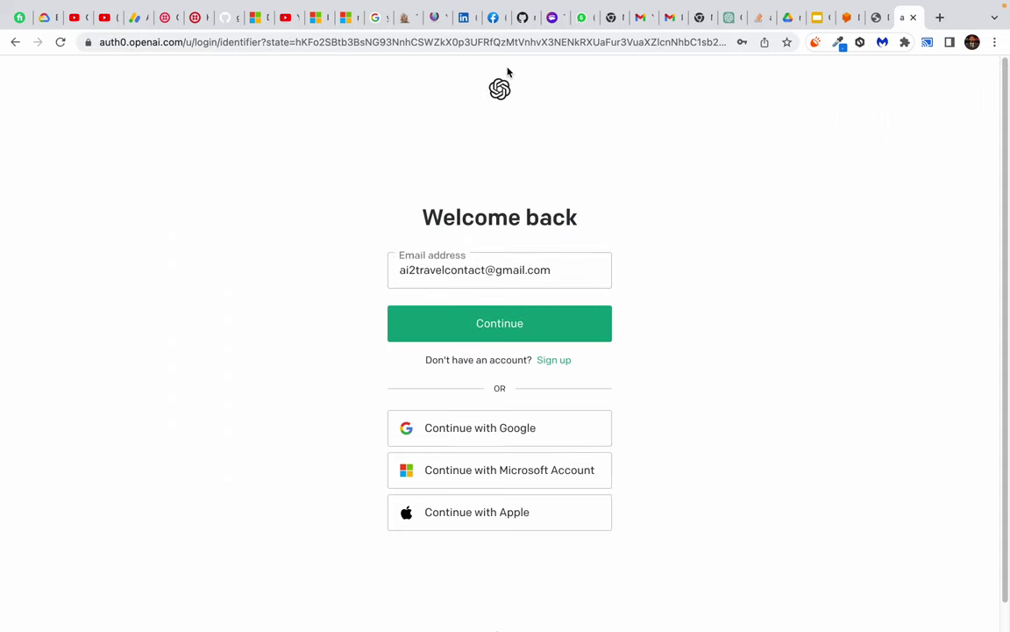
# Sign in to the other account with its autofilled password and glance over the overview page
pyautogui.click(497, 329)
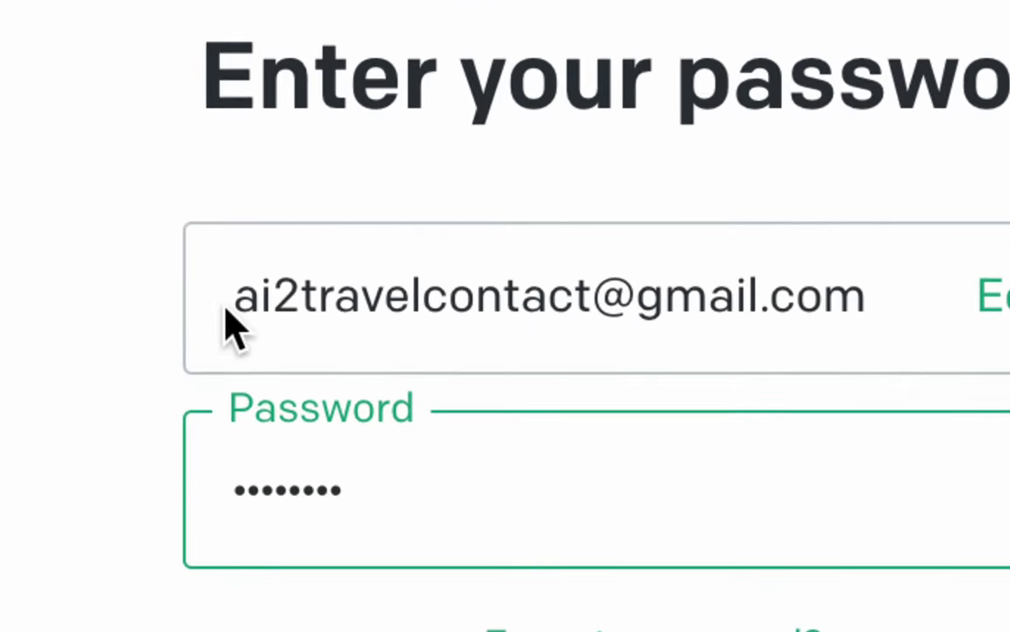
pyautogui.moveTo(226, 307); pyautogui.dragTo(570, 308)
pyautogui.click(582, 304)
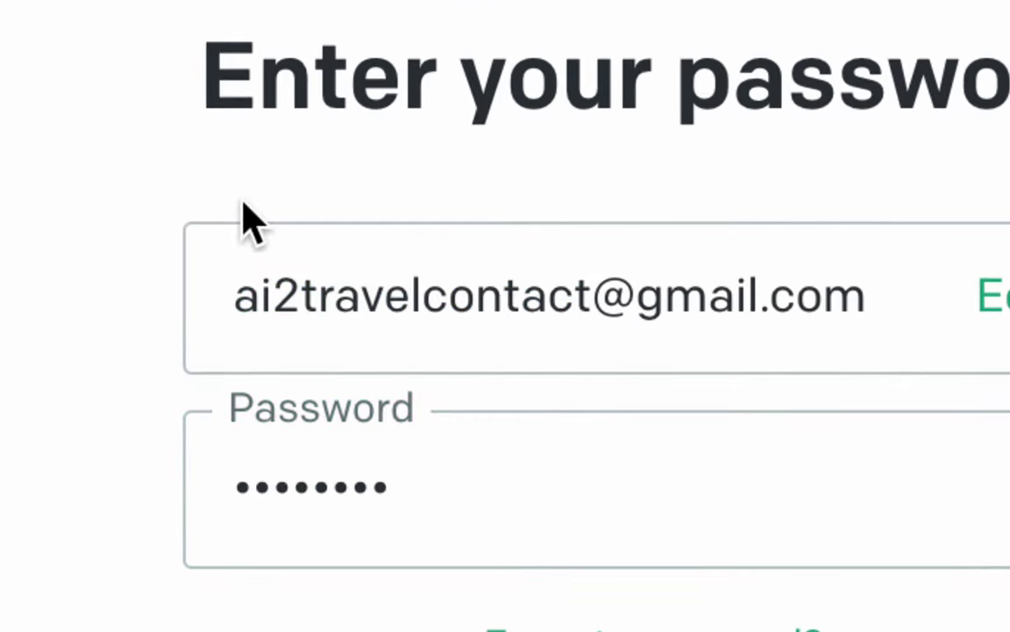
pyautogui.click(484, 426)
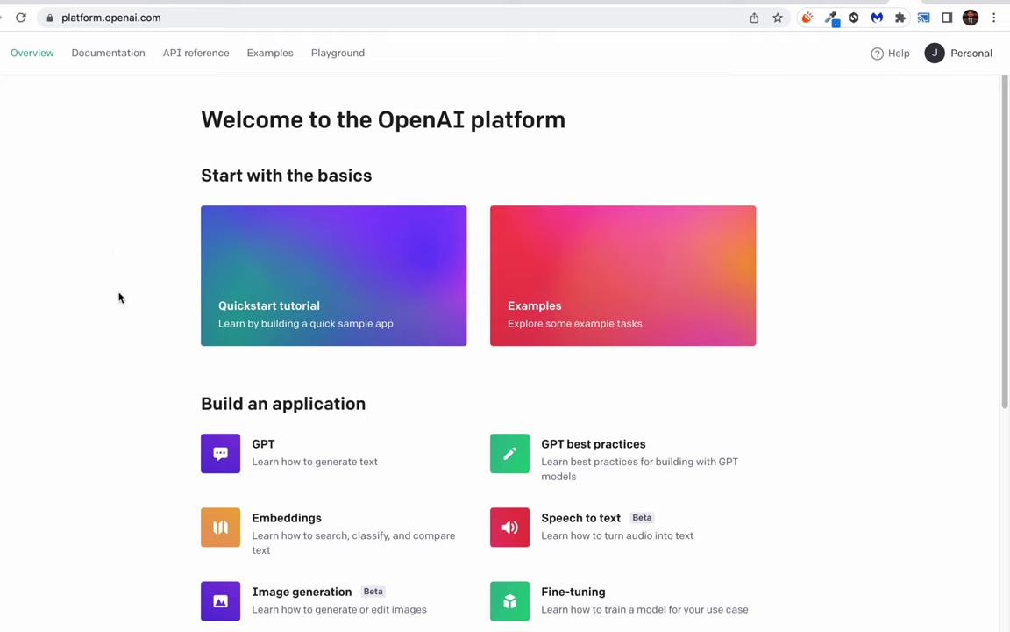
pyautogui.scroll(-3, 119, 297)
pyautogui.scroll(3, 119, 297)
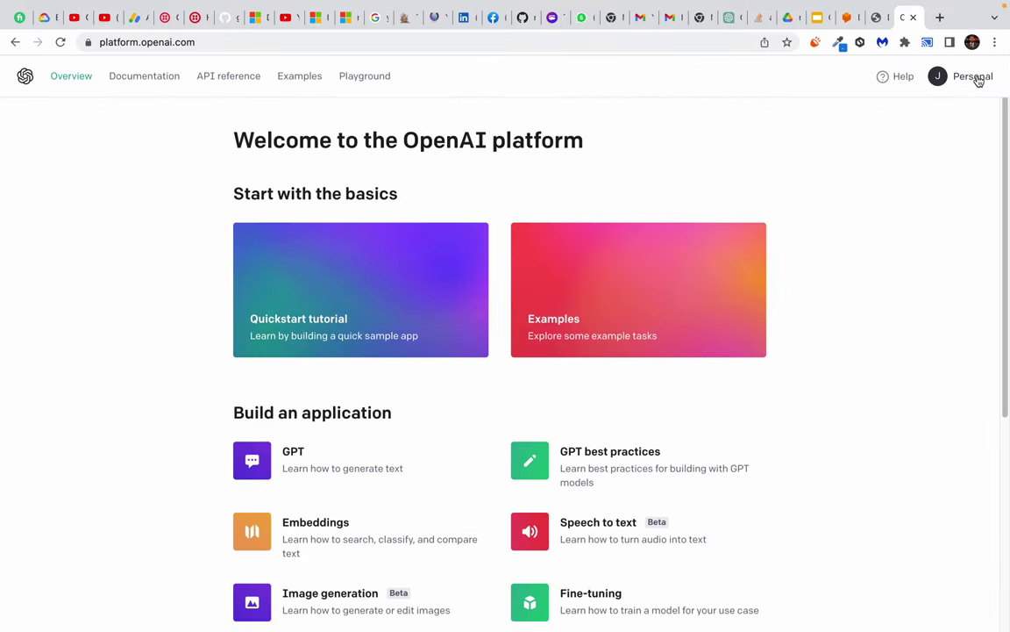
# In the Playground, submit the short test prompt 'hi' on the new account
pyautogui.click(360, 77)
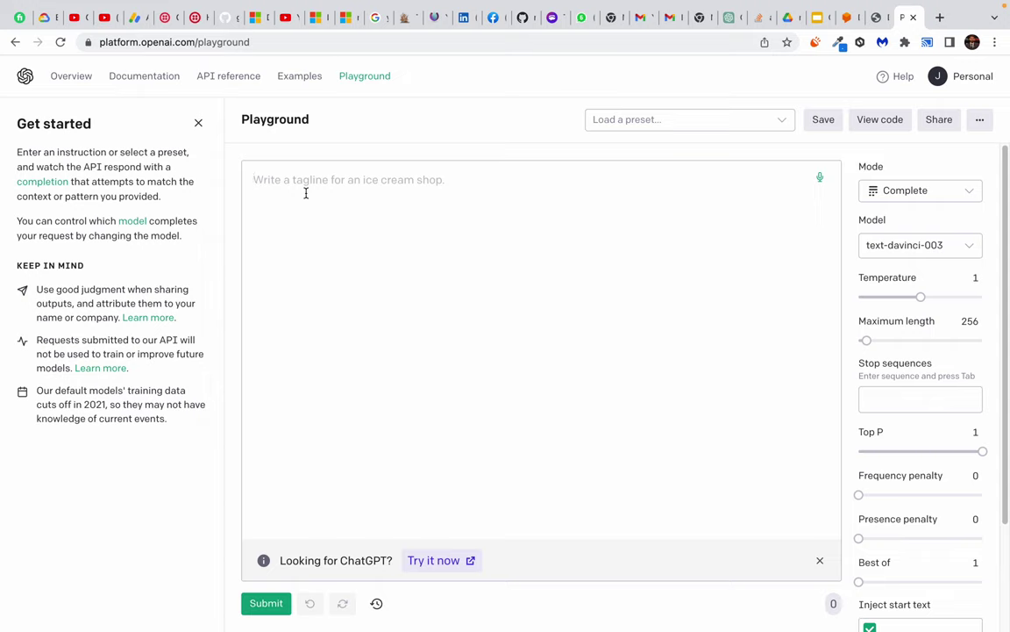
pyautogui.write('hi')
pyautogui.moveTo(228, 627)
pyautogui.click(263, 603)
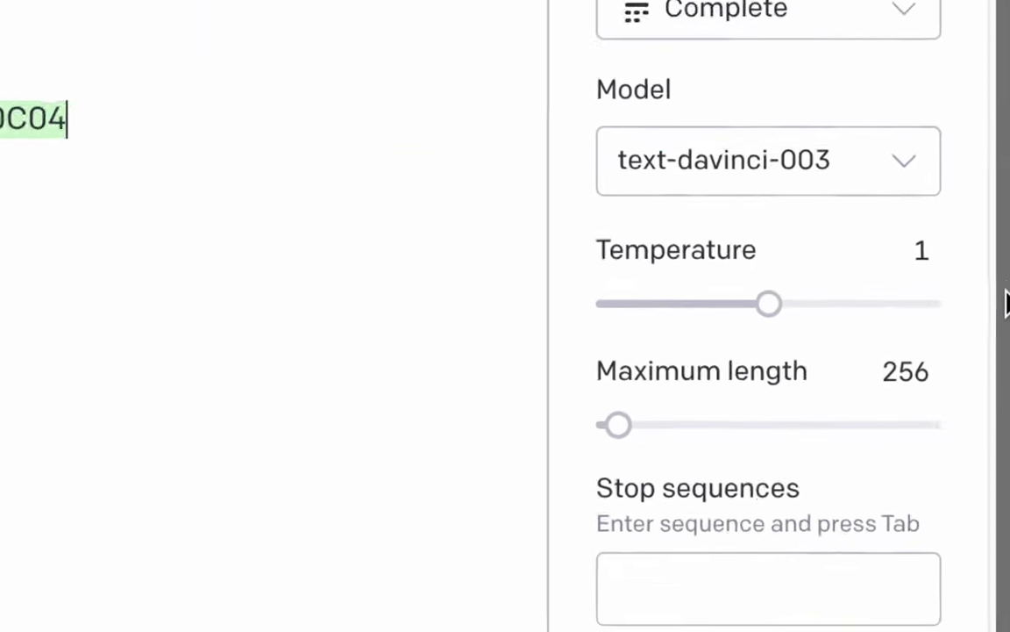
# Scroll through the completion settings, then select and delete all prompt text
pyautogui.scroll(-5, 814, 527)
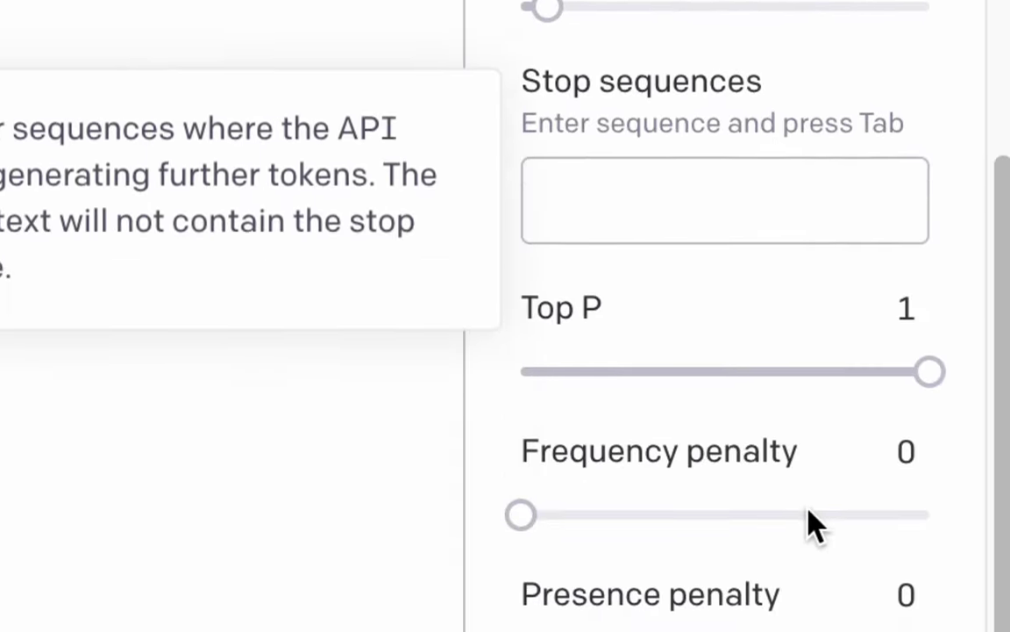
pyautogui.scroll(-3, 814, 545)
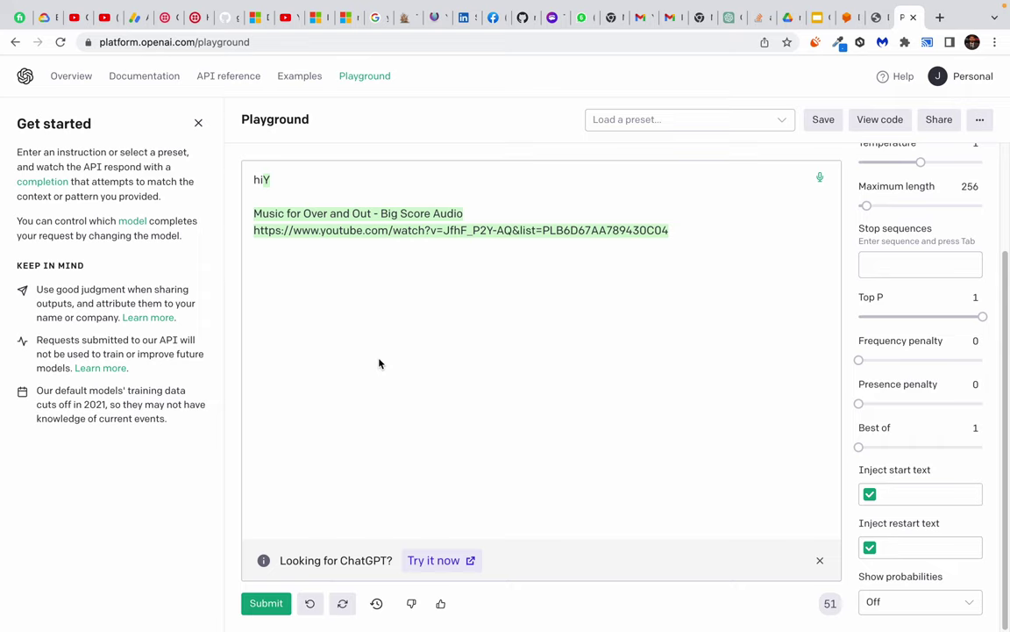
pyautogui.hotkey('ctrl', 'a')
pyautogui.press('BackSpace')
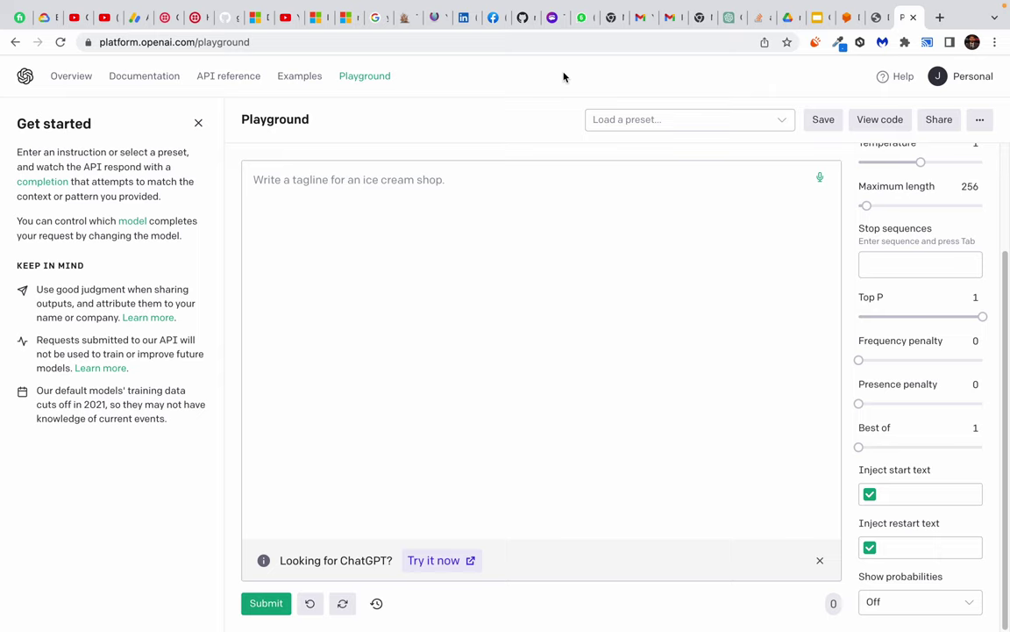
# In a new tab, search Google for 'amazon shops'
pyautogui.click(940, 18)
pyautogui.click(643, 41)
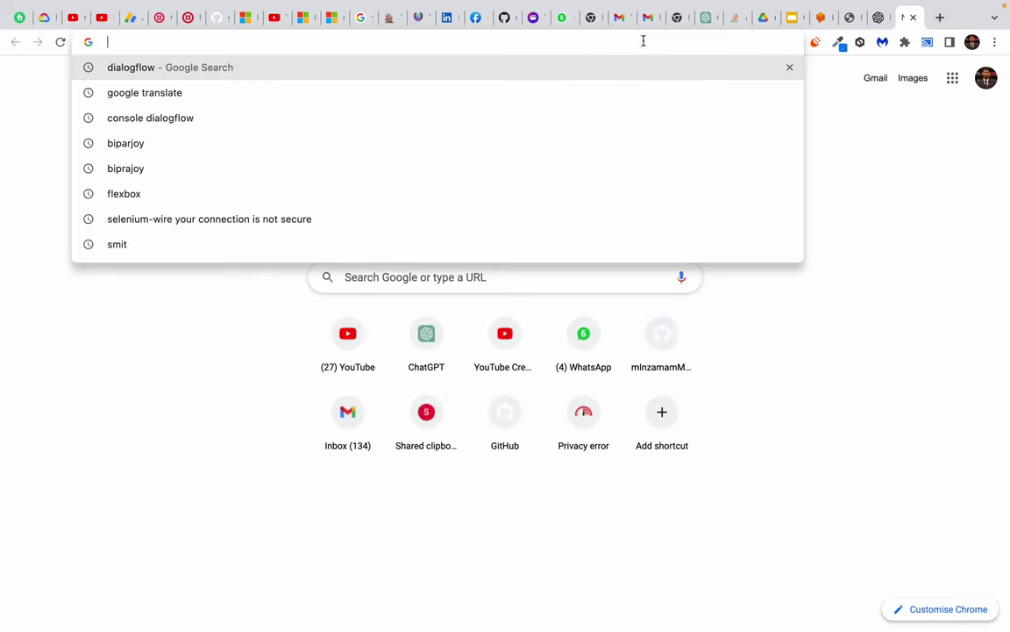
pyautogui.click(16, 145)
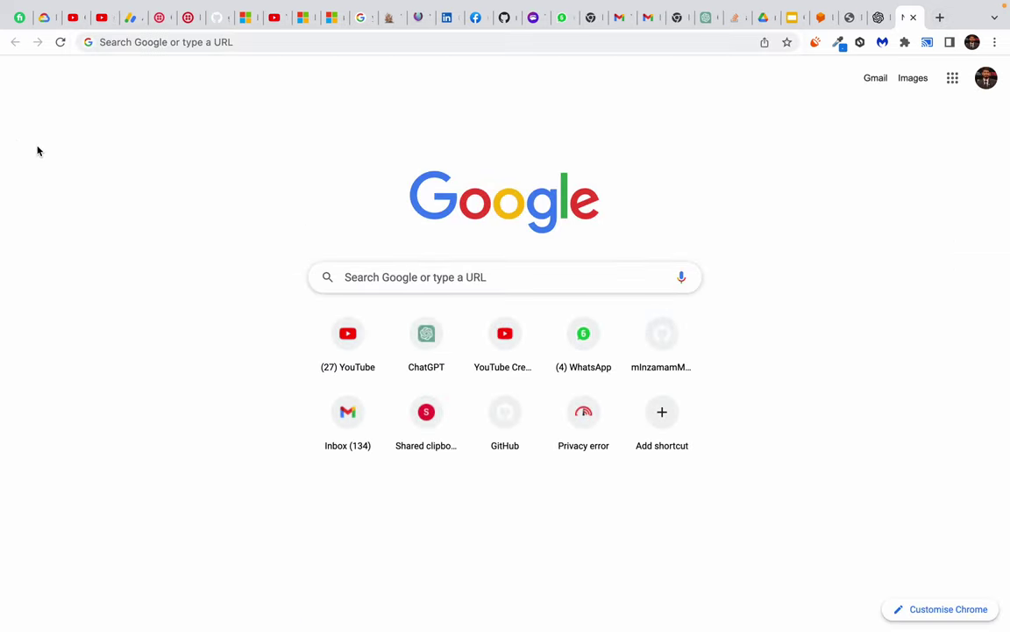
pyautogui.click(105, 41)
pyautogui.write('a')
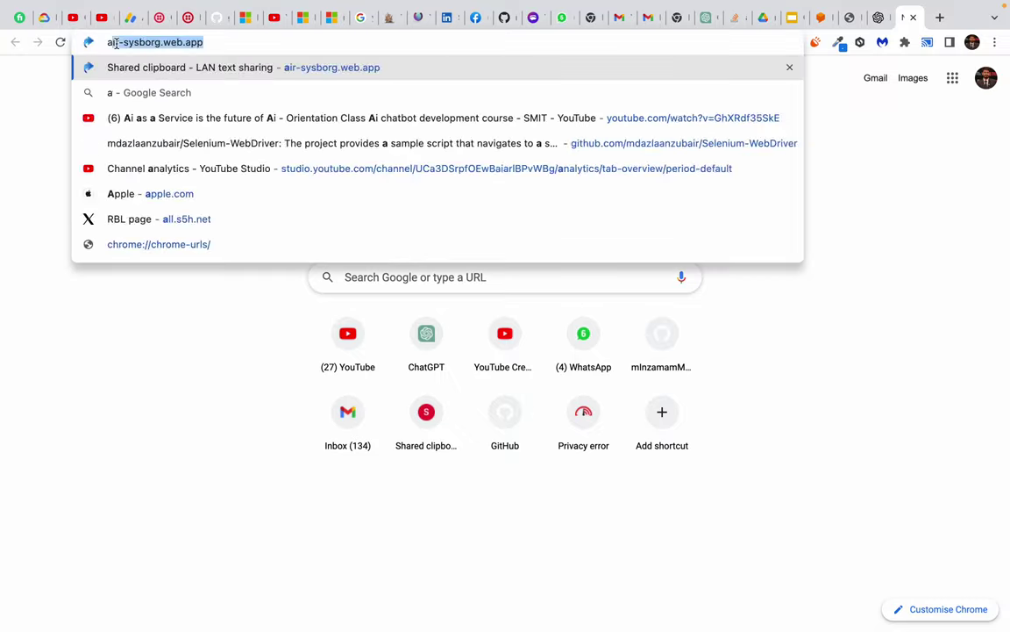
pyautogui.write('mazon')
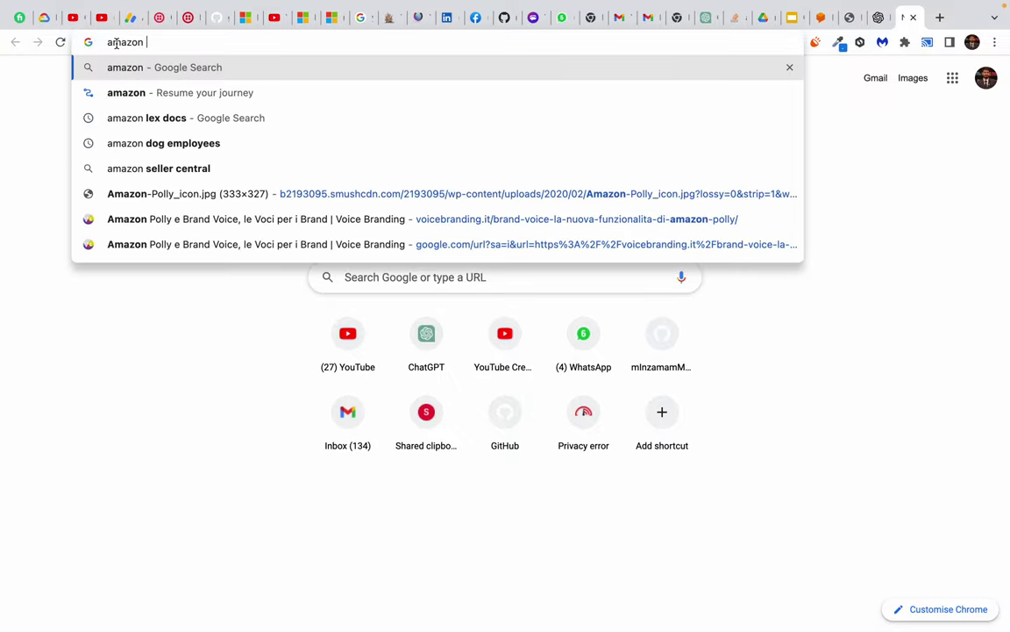
pyautogui.write(' shops')
pyautogui.press('Return')
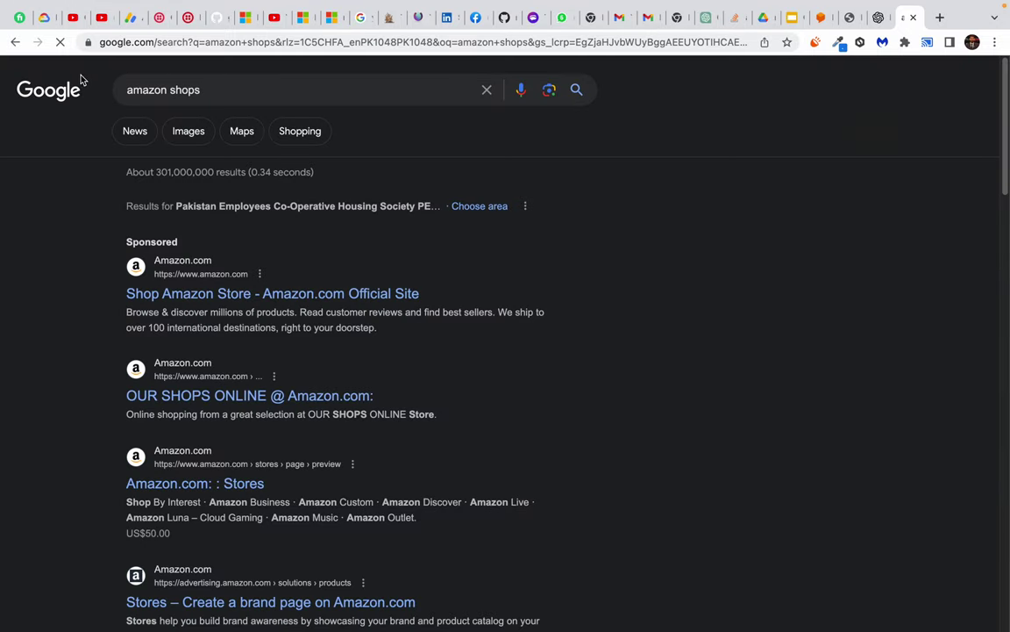
# Go to amazon.com and scroll its homepage down to the footer and back up
pyautogui.click(158, 49)
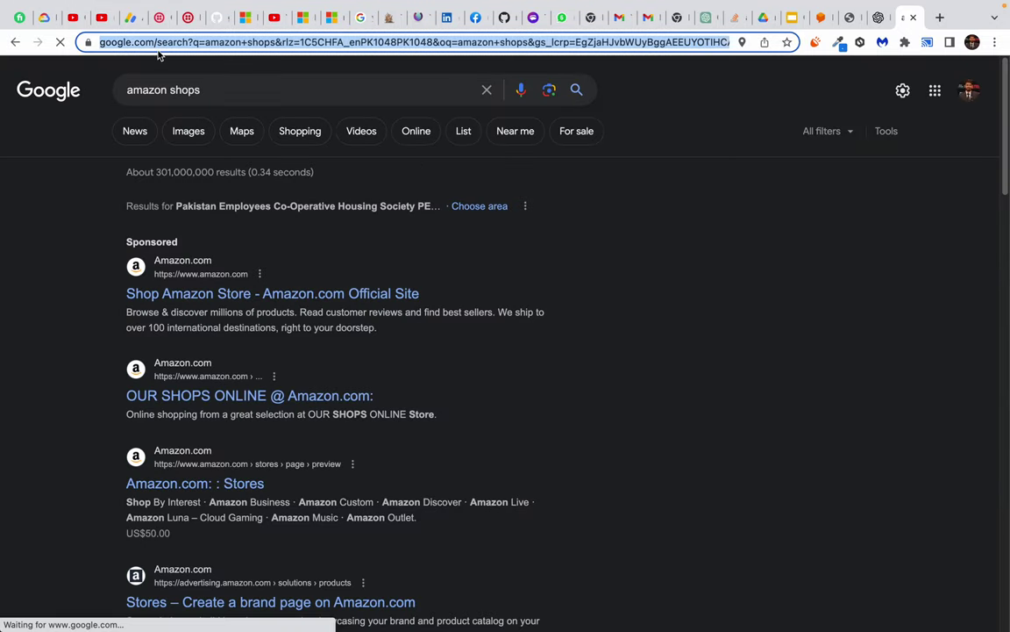
pyautogui.write('amazon.com')
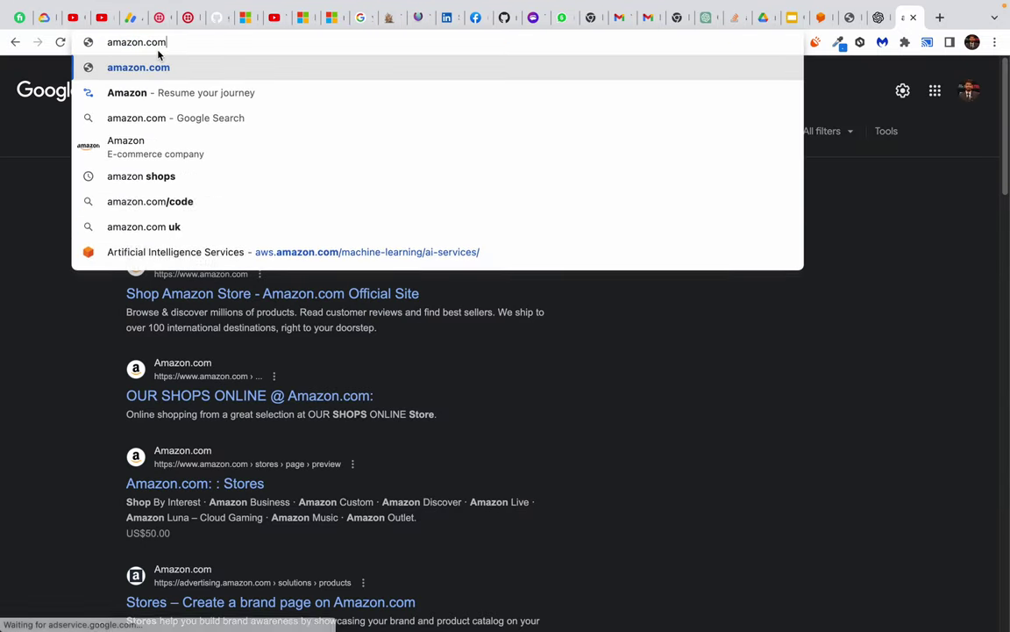
pyautogui.press('Return')
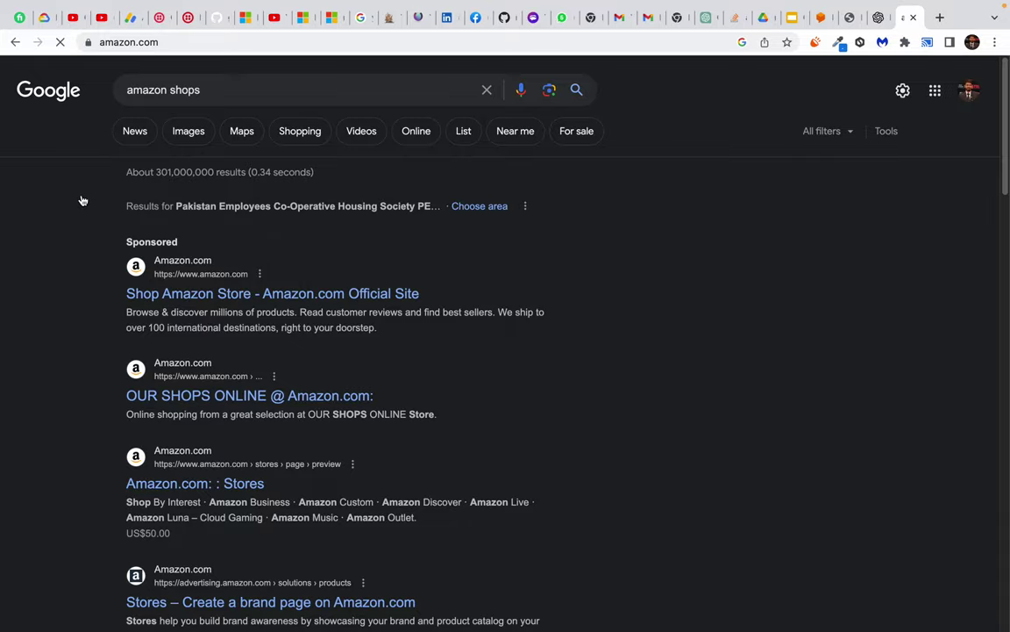
pyautogui.scroll(-20, 313, 308)
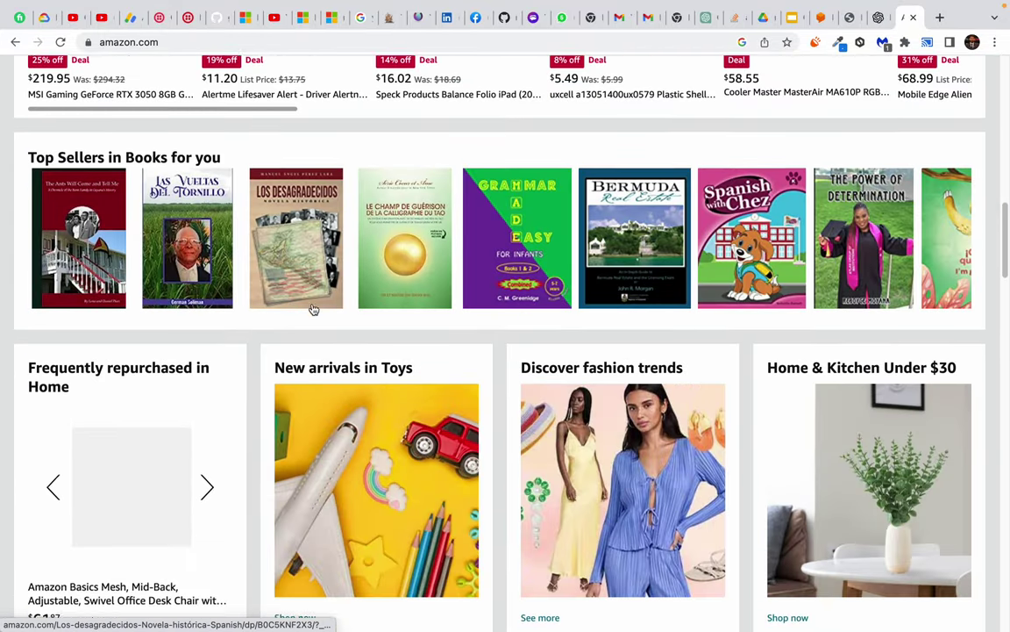
pyautogui.scroll(-8, 313, 309)
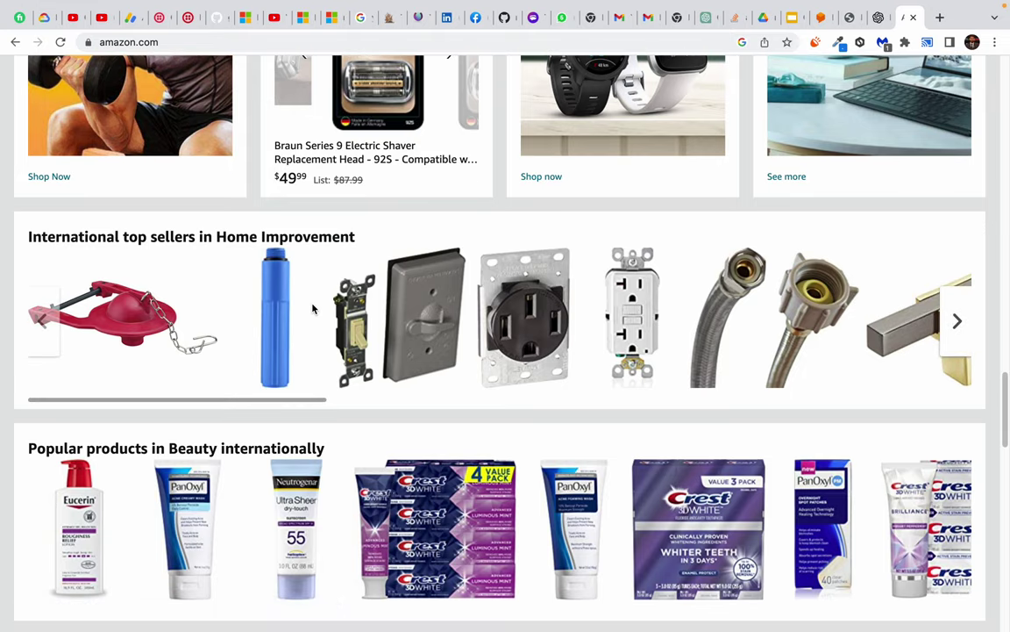
pyautogui.scroll(-15, 314, 309)
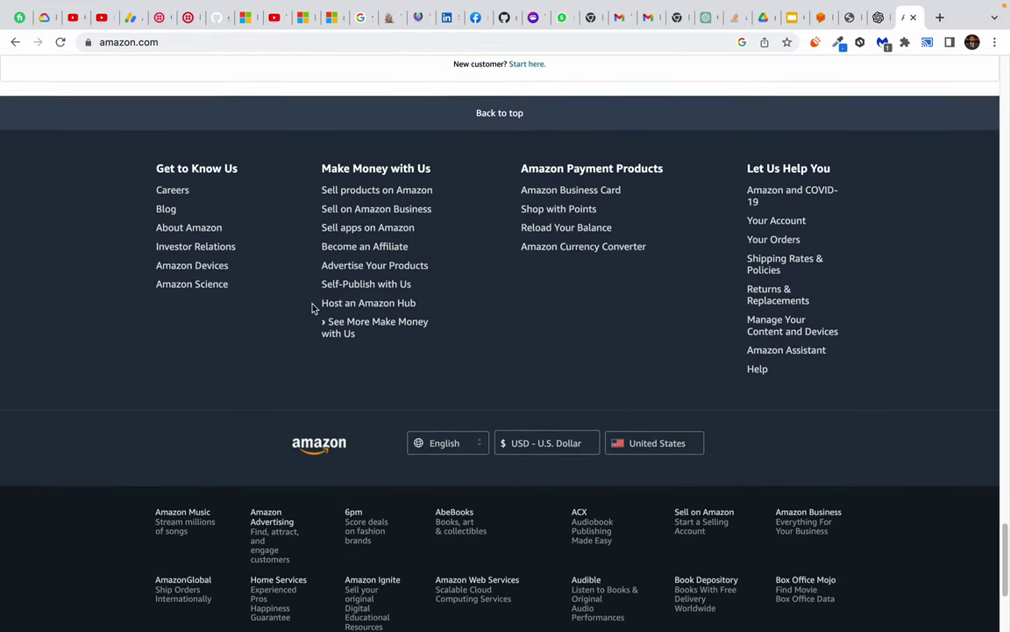
pyautogui.scroll(3, 313, 308)
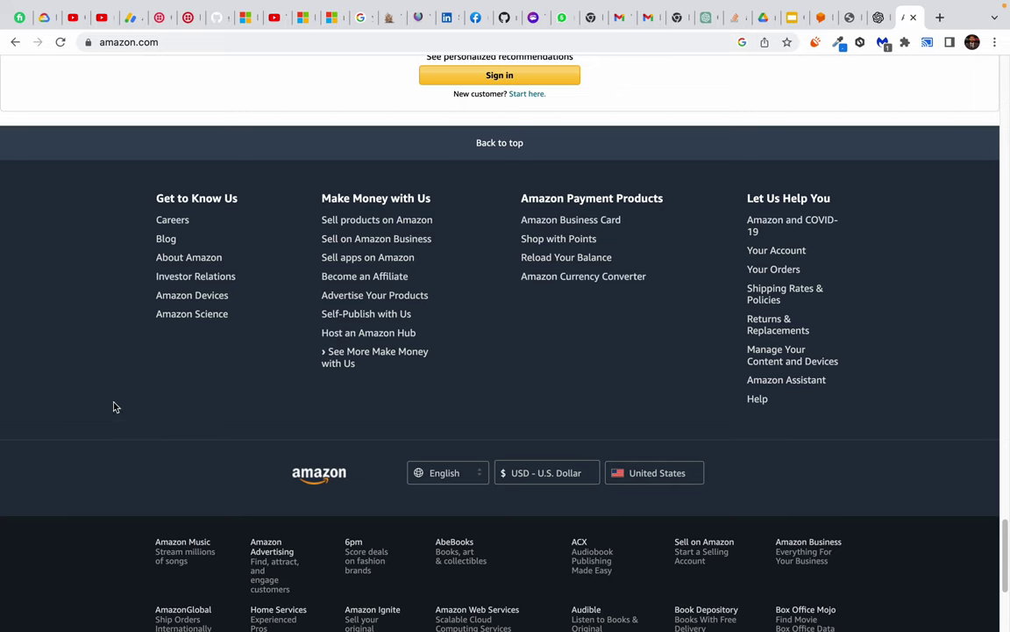
pyautogui.scroll(-1, 955, 351)
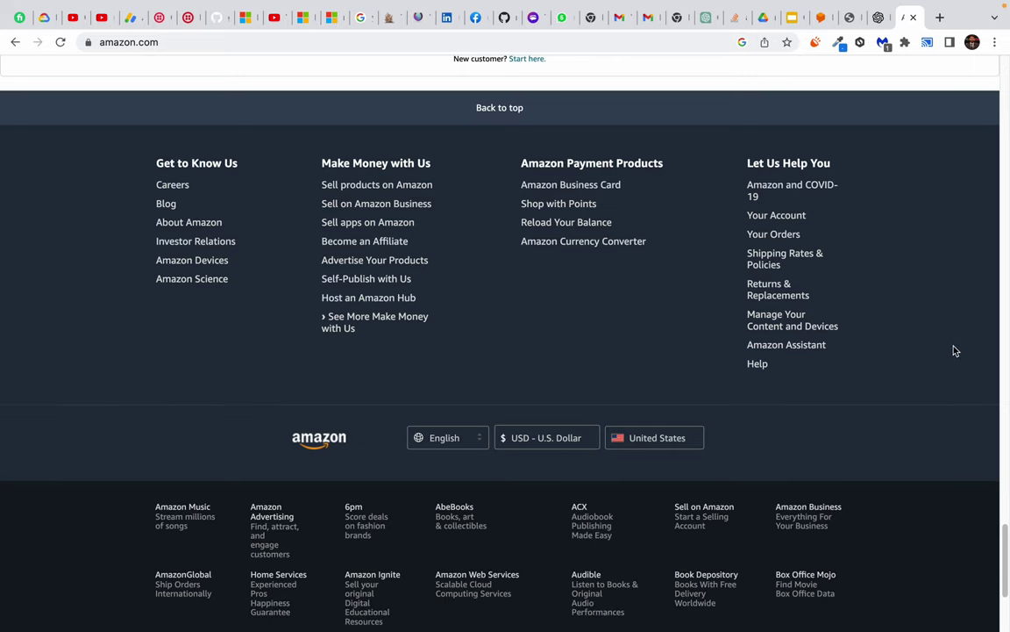
pyautogui.scroll(20, 124, 208)
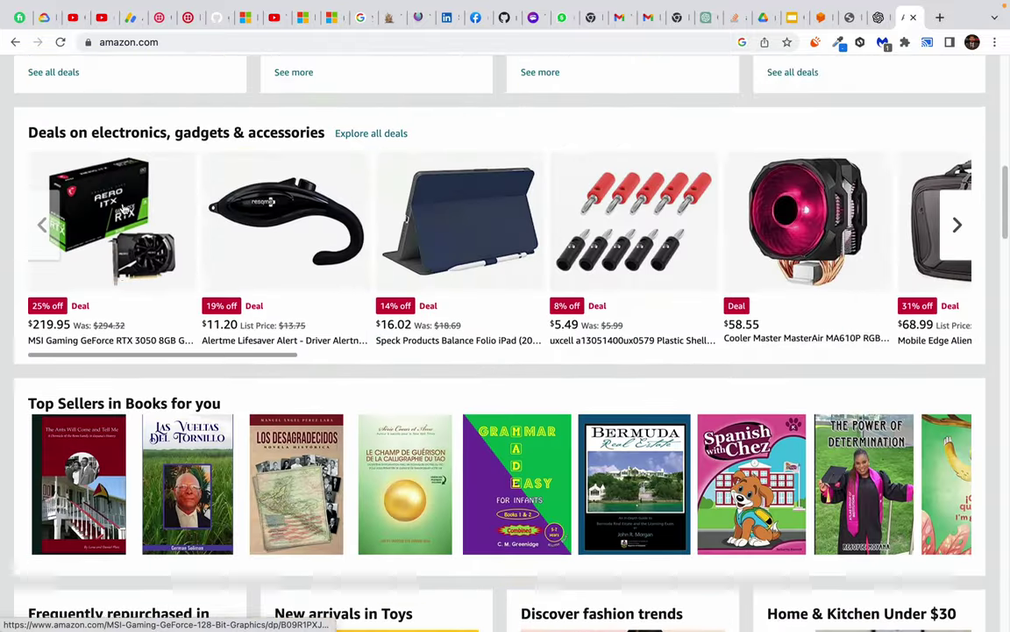
pyautogui.click(166, 42)
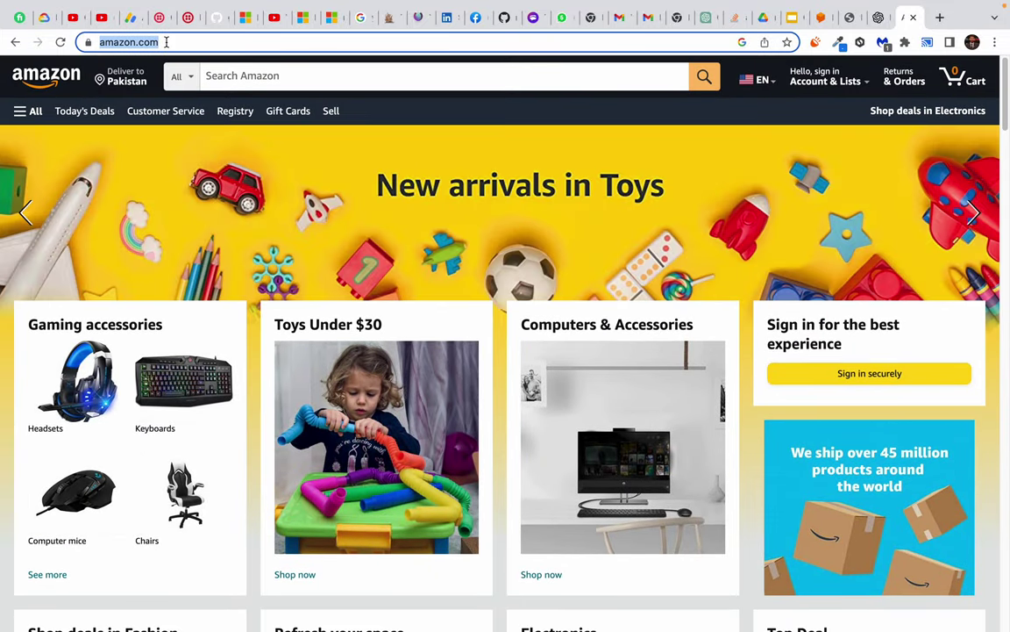
# Search Google for 'indus university' and open the indus.edu.pk website
pyautogui.write('indus university')
pyautogui.press('Return')
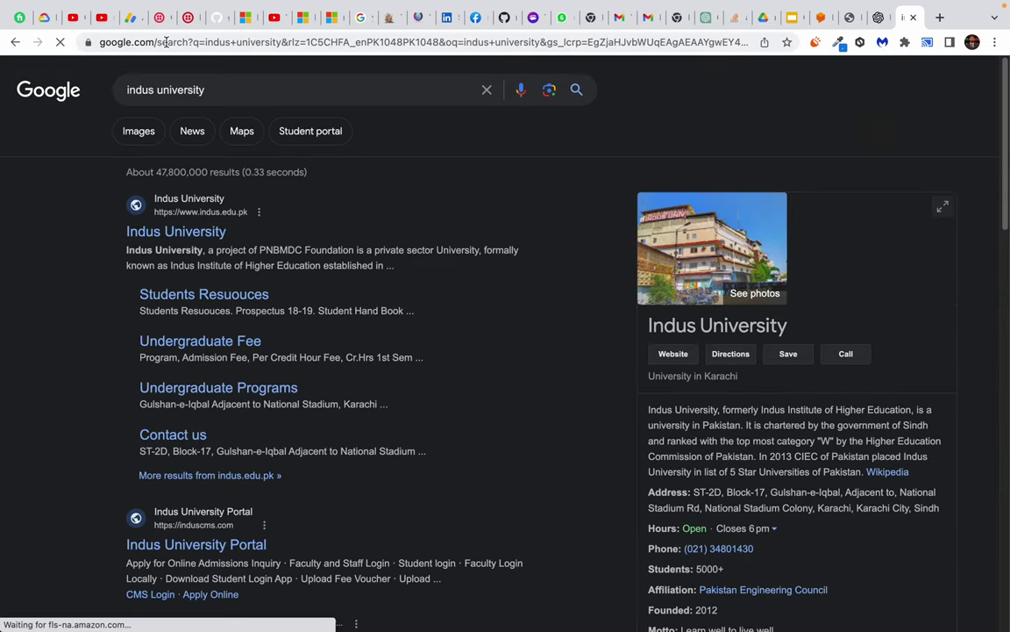
pyautogui.click(172, 230)
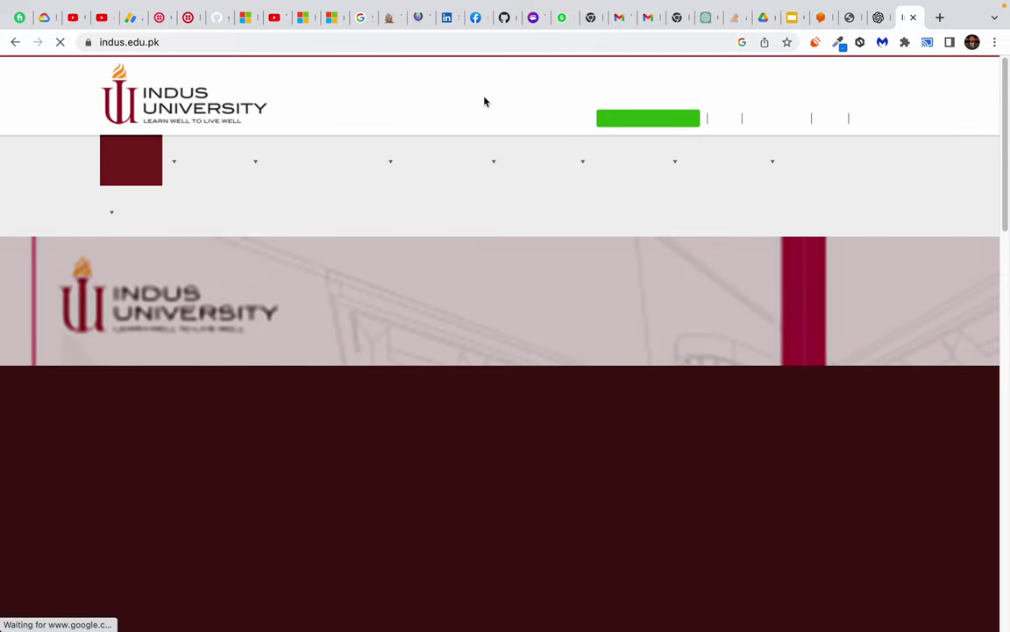
pyautogui.moveTo(291, 215)
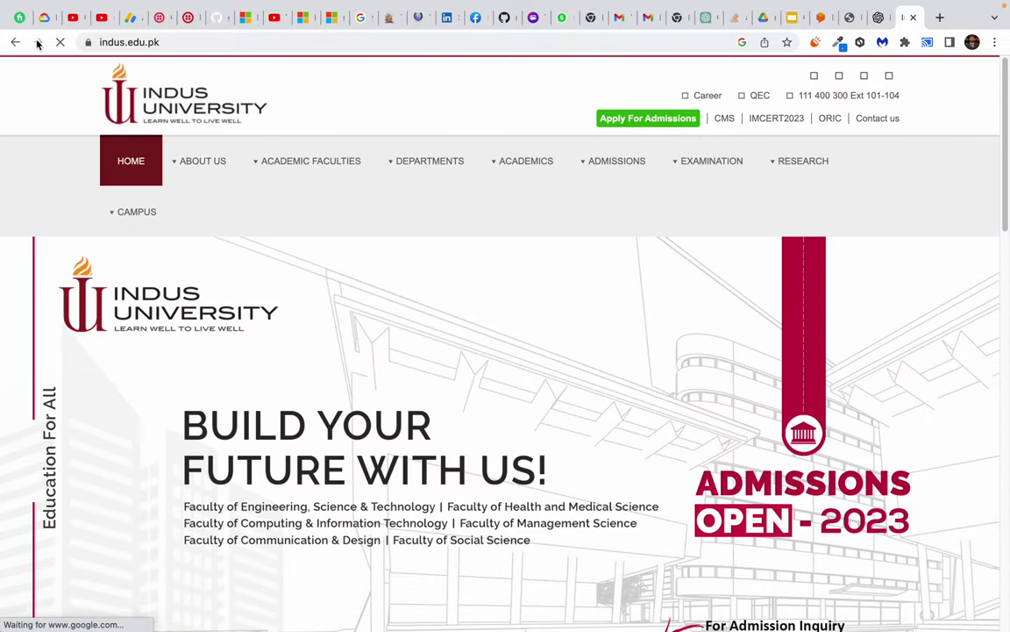
# Search Google for 'amazon wikipedia' from the address bar
pyautogui.click(130, 42)
pyautogui.write('amazon ')
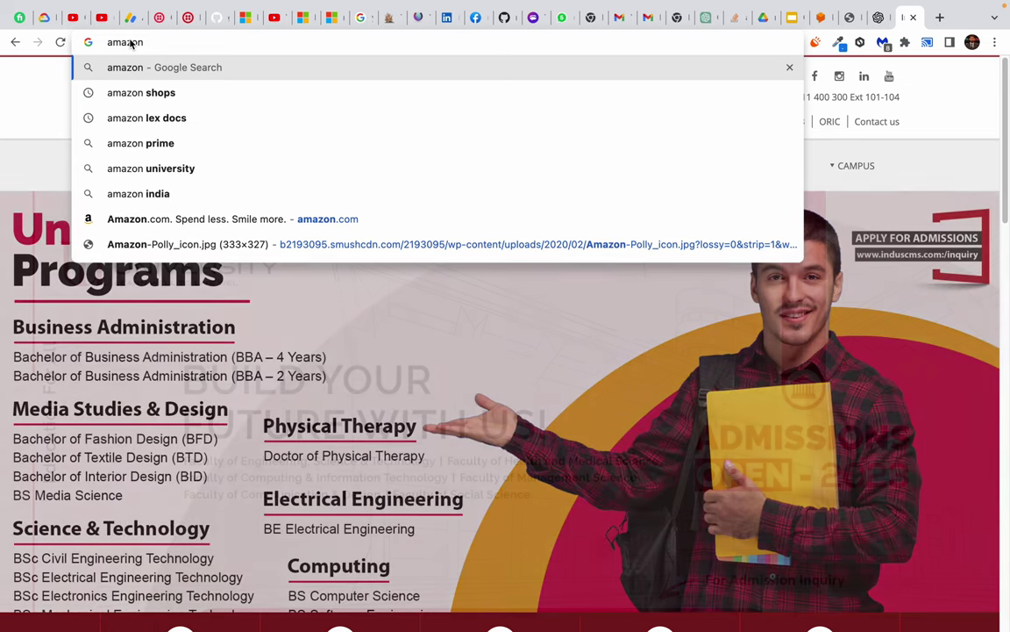
pyautogui.write('wikipedia')
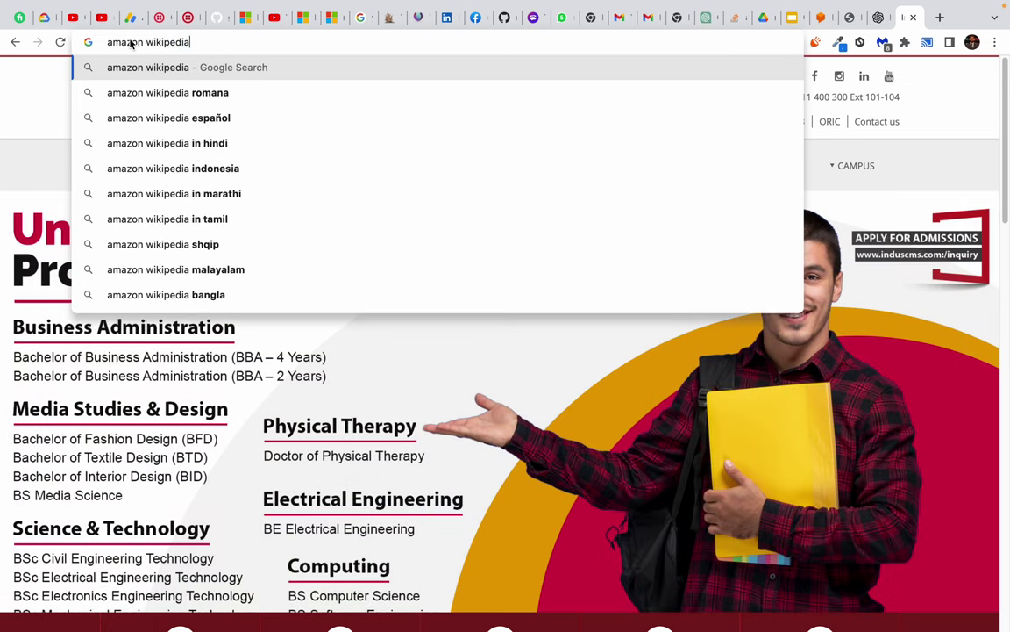
pyautogui.press('Return')
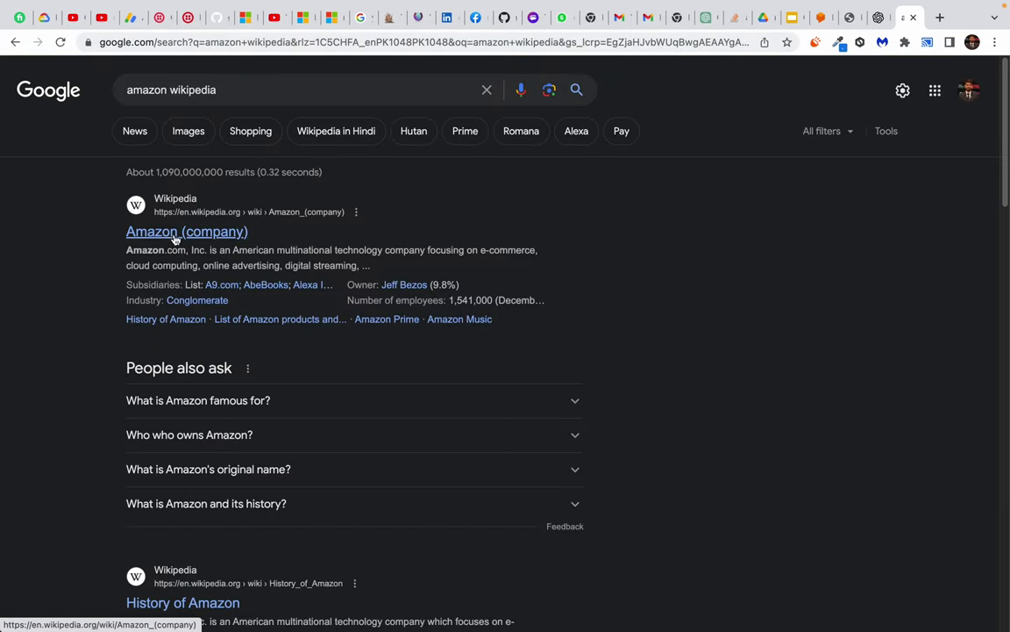
# Open the Amazon (company) Wikipedia article and scroll through it
pyautogui.click(174, 233)
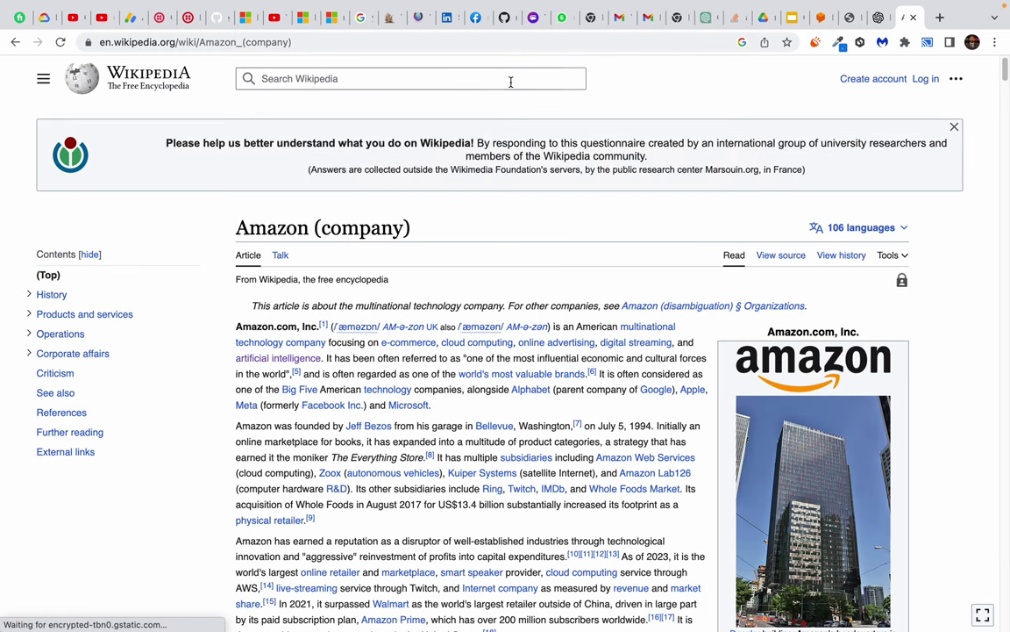
pyautogui.scroll(-10, 445, 405)
pyautogui.scroll(-20, 445, 405)
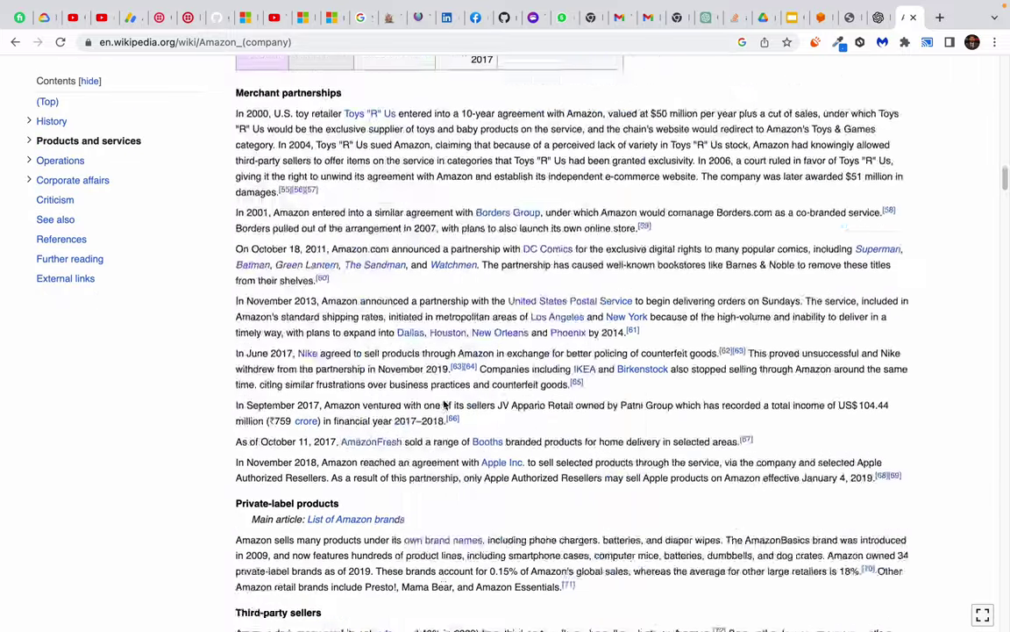
pyautogui.scroll(-6, 445, 404)
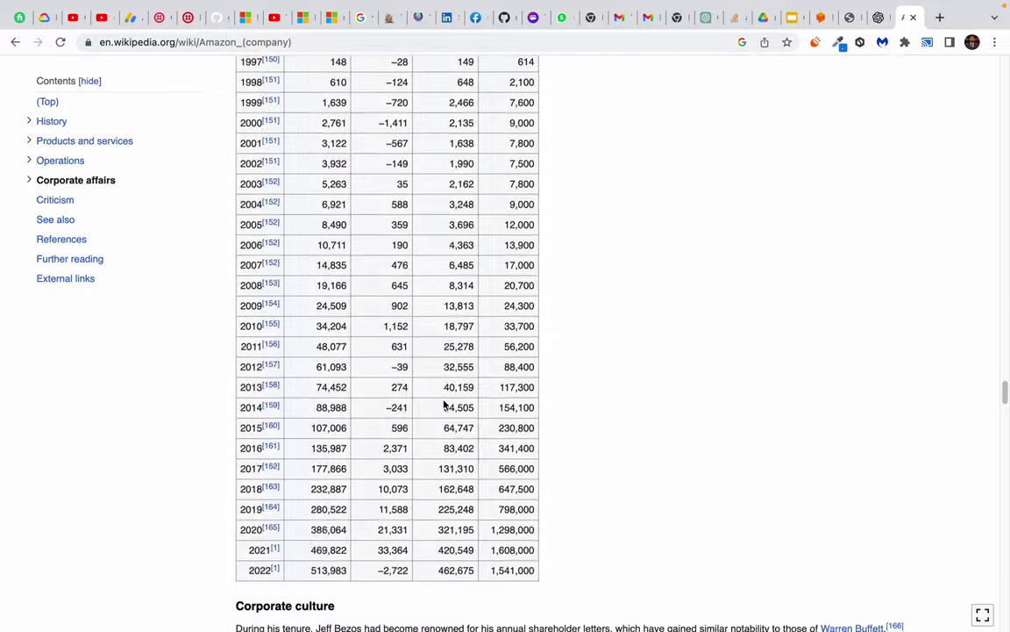
pyautogui.scroll(15, 443, 400)
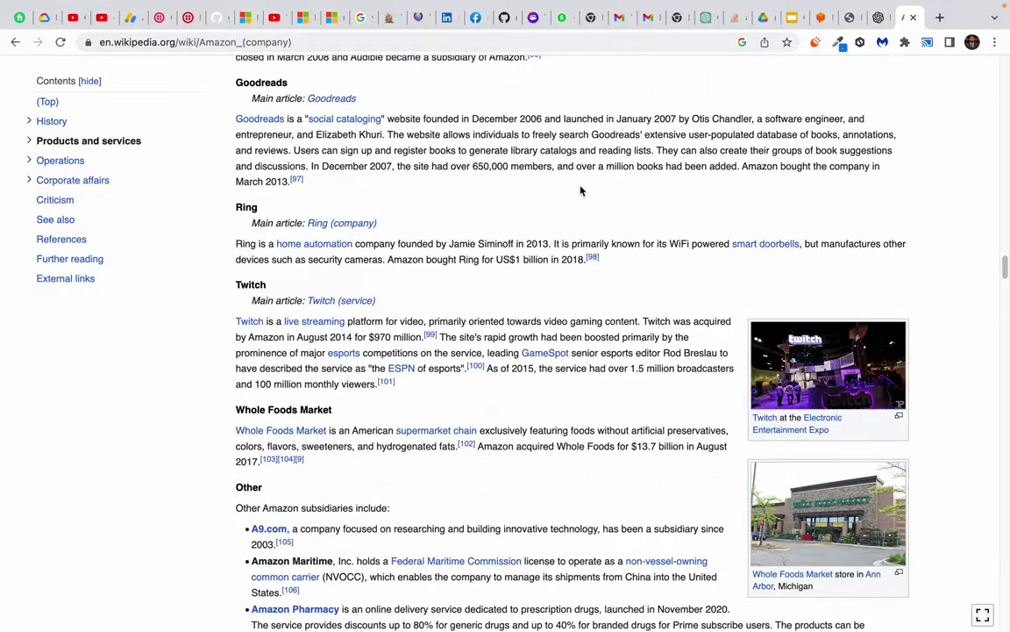
# Select and copy the whole article text, then return to the OpenAI Playground tab
pyautogui.hotkey('ctrl', 'a')
pyautogui.click(544, 100)
pyautogui.click(881, 17)
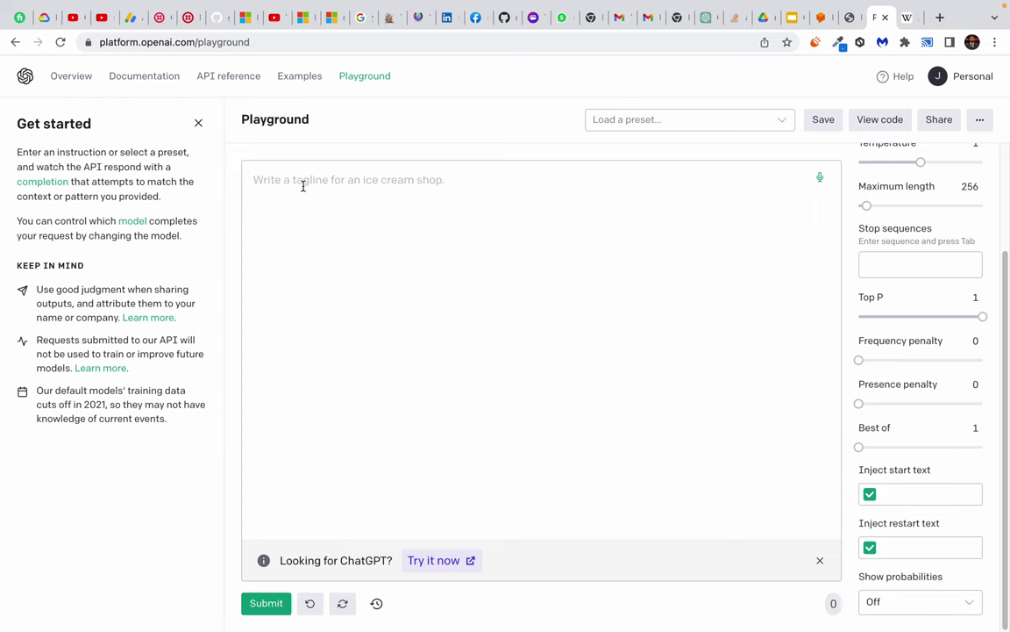
# Paste the Amazon article into the prompt between ``` fences, with blank lines after the closing fence
pyautogui.click(303, 186)
pyautogui.hotkey('ctrl', 'v')
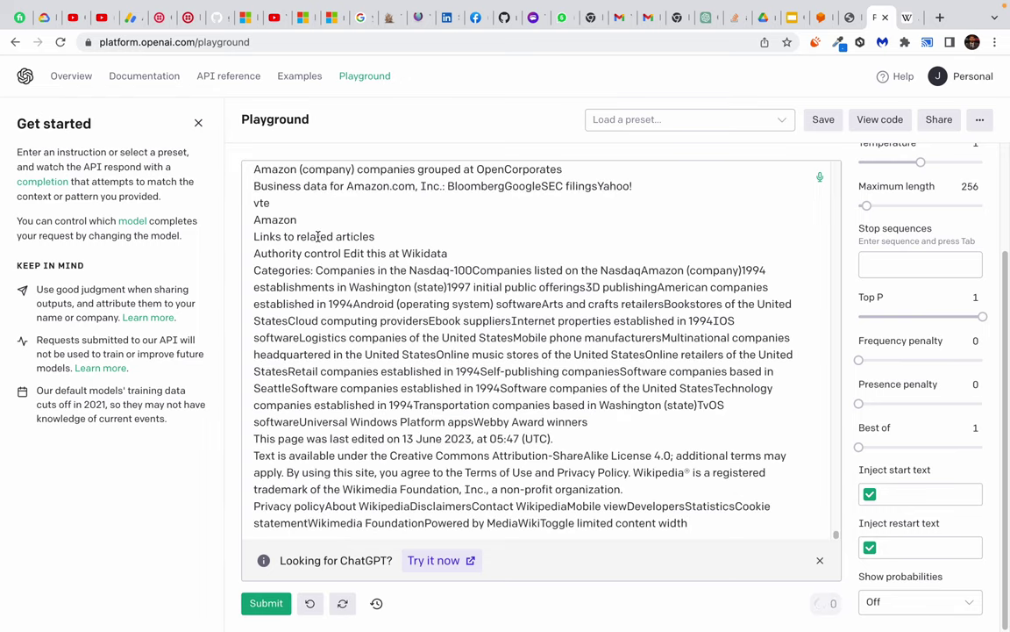
pyautogui.hotkey('ctrl', 'z')
pyautogui.write("'")
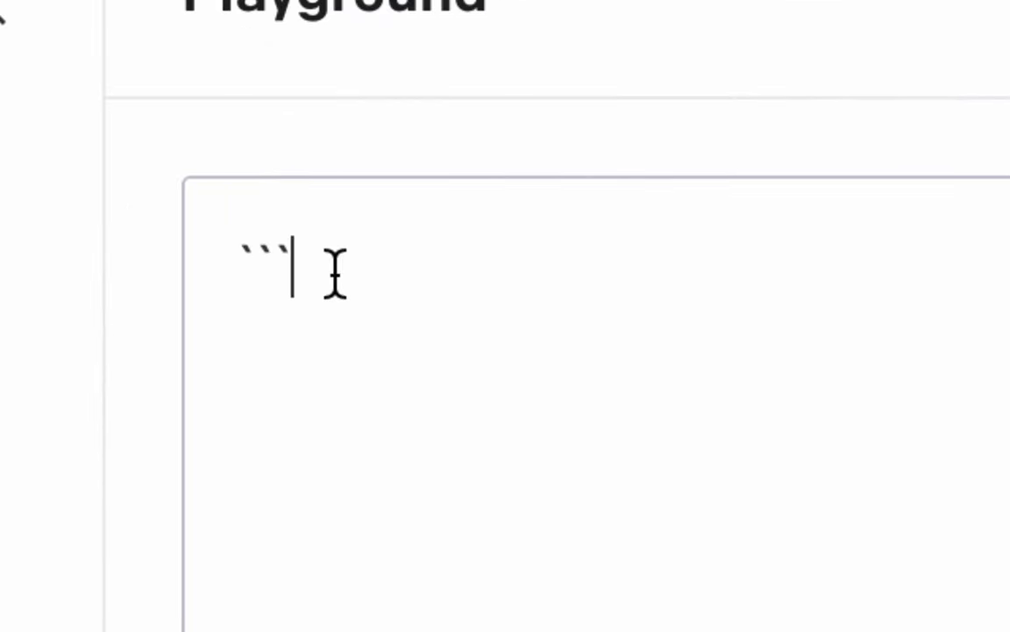
pyautogui.press('Return')
pyautogui.press('Return')
pyautogui.write('```')
pyautogui.press('Up')
pyautogui.press('Up')
pyautogui.press('Down')
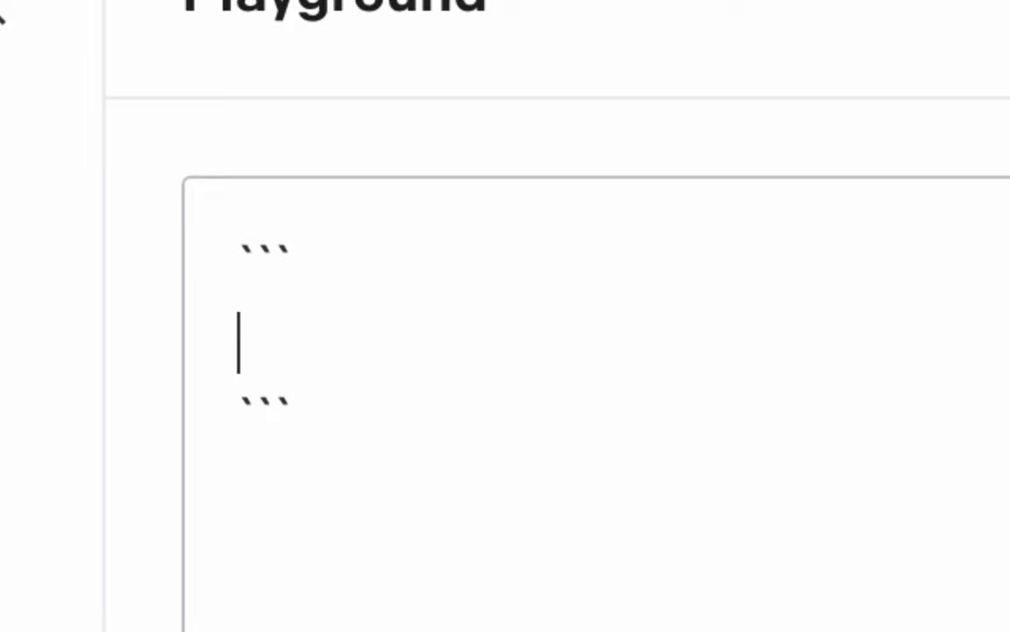
pyautogui.hotkey('ctrl', 'v')
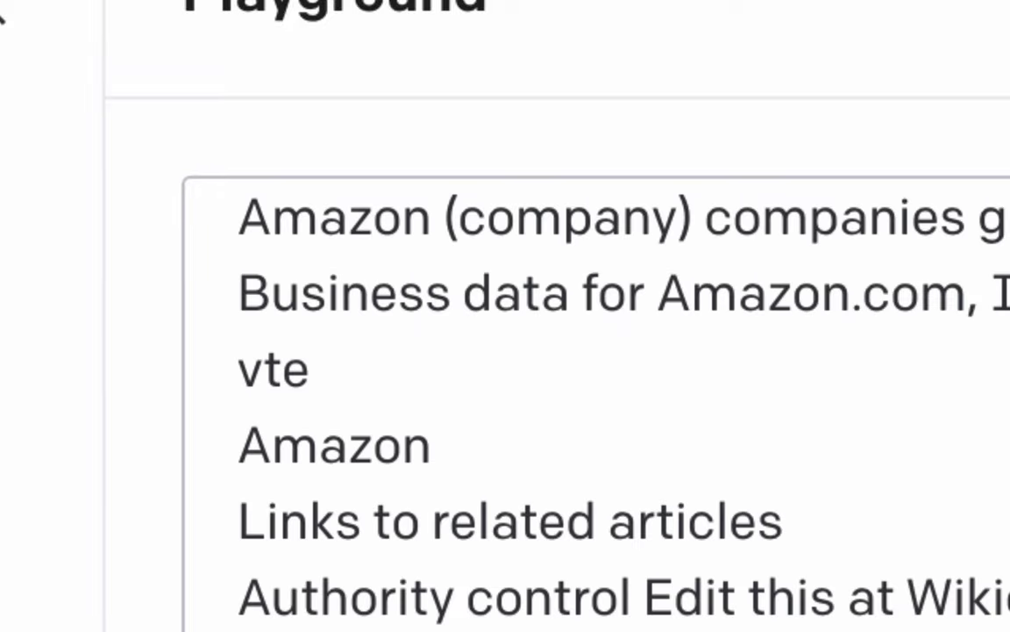
pyautogui.scroll(-1, 455, 320)
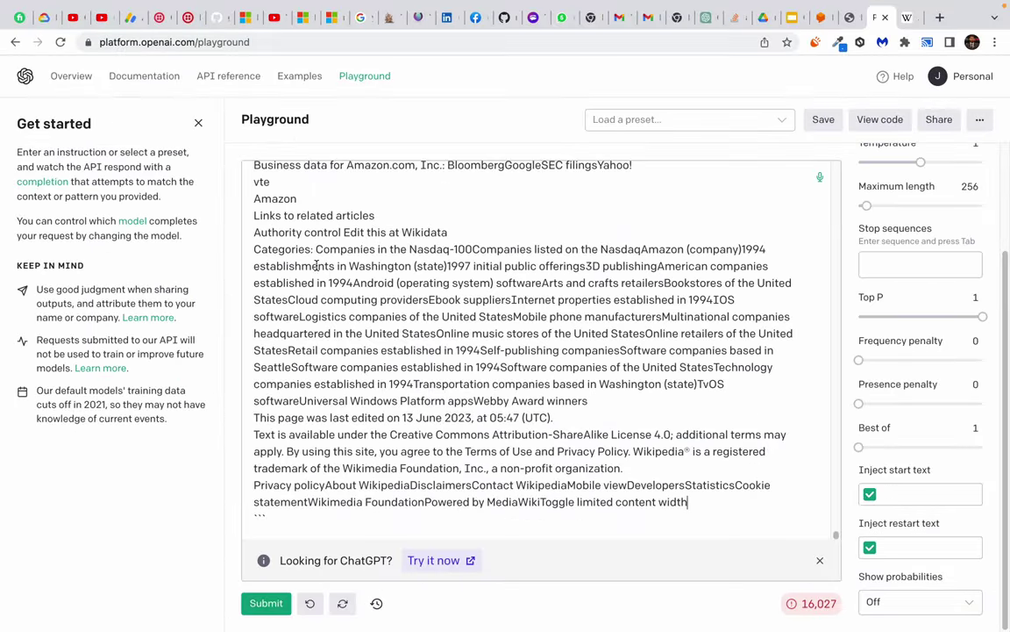
pyautogui.scroll(-1, 289, 270)
pyautogui.press('Return')
pyautogui.press('Return')
pyautogui.press('Return')
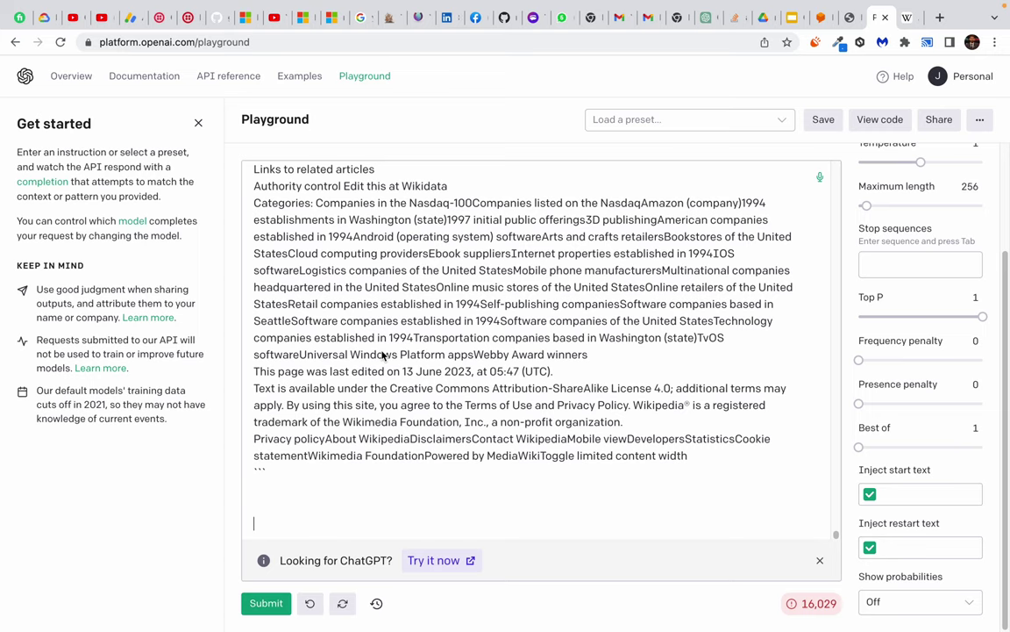
# Below the article, write the instruction 'above is the wikipedia page of amazon company, pretend you are a front desk guy at amazon…'
pyautogui.click(271, 507)
pyautogui.write('ab')
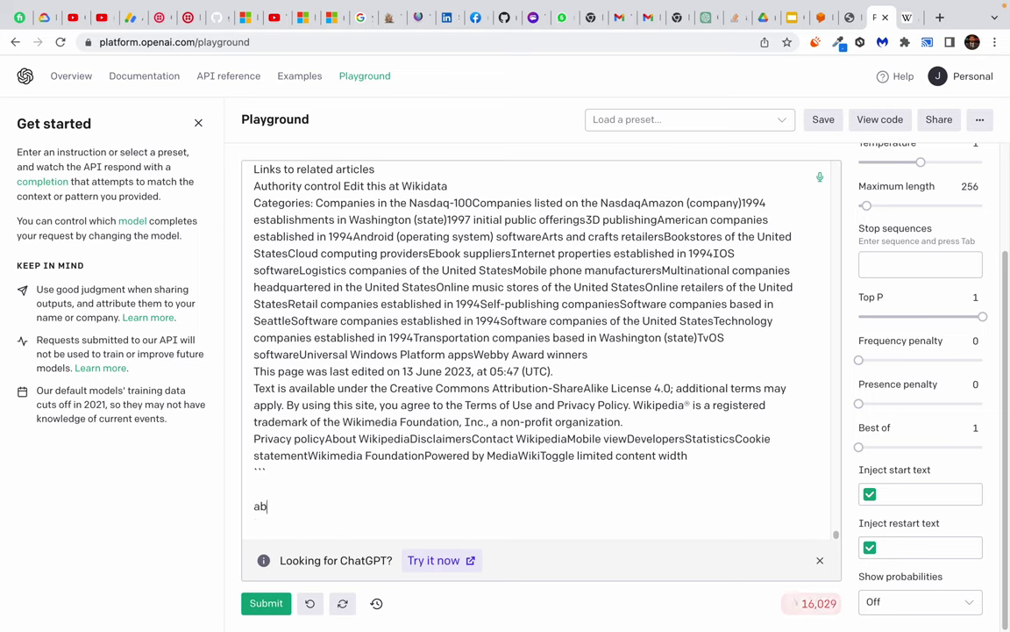
pyautogui.write('ove is the wikipedia pa')
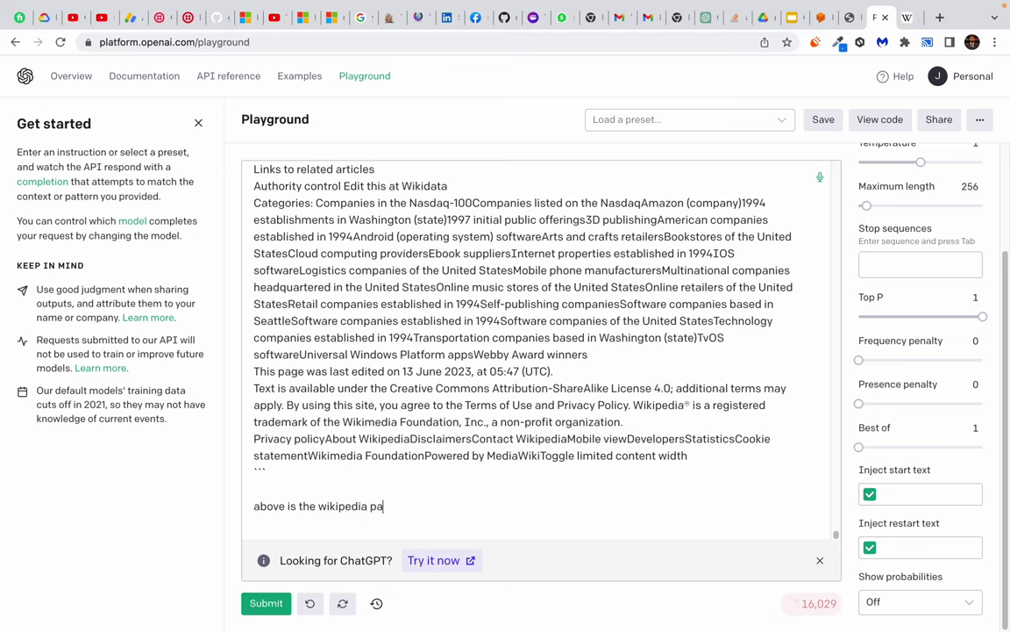
pyautogui.write('ge of amazon company')
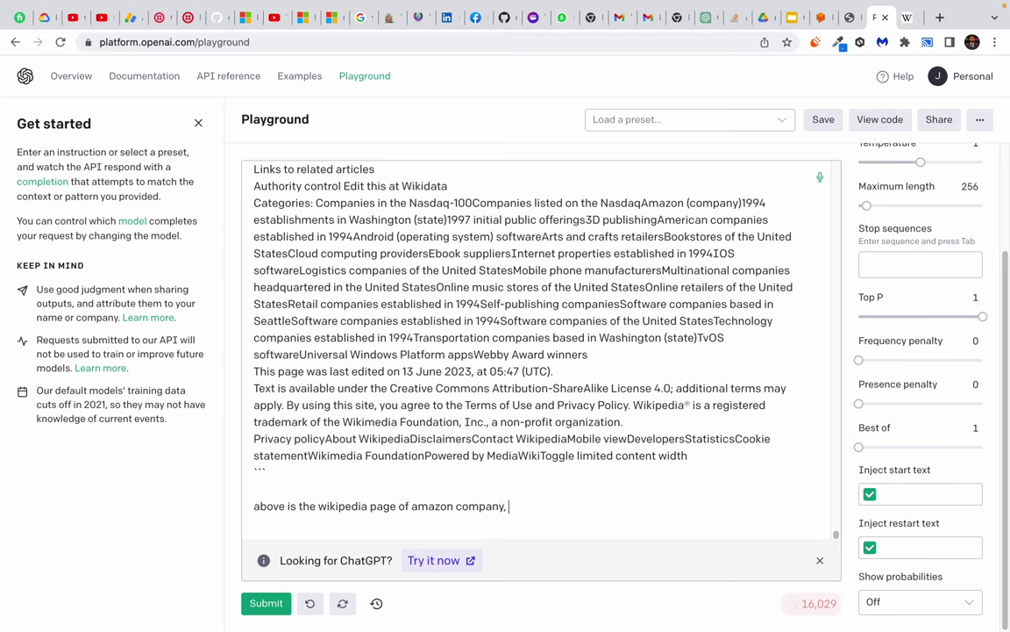
pyautogui.write(', pretentyou are sa')
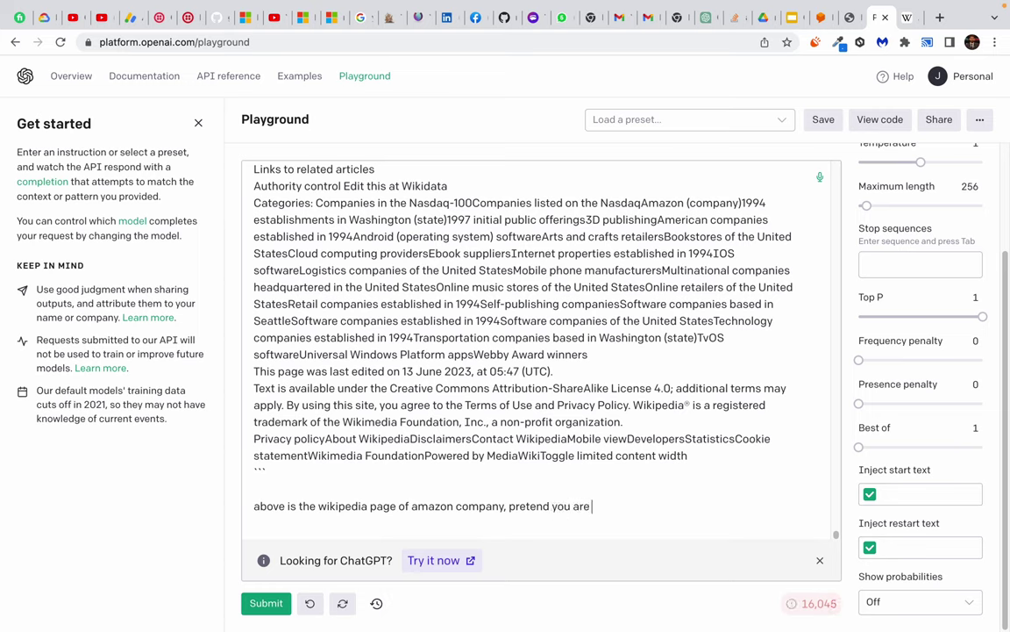
pyautogui.write('front desk guy at amazon')
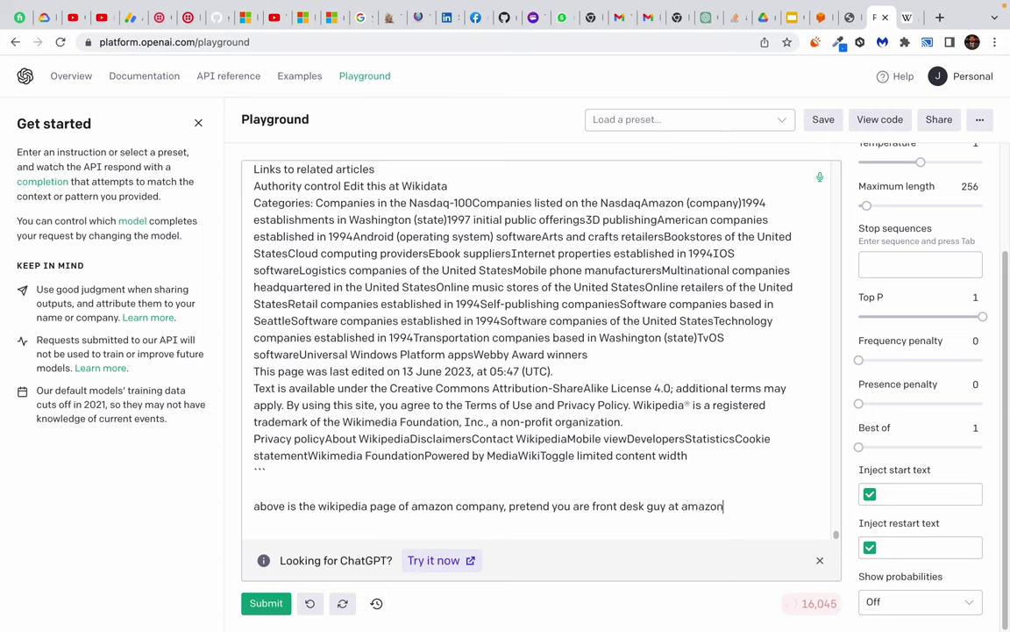
pyautogui.write(' and answer user question')
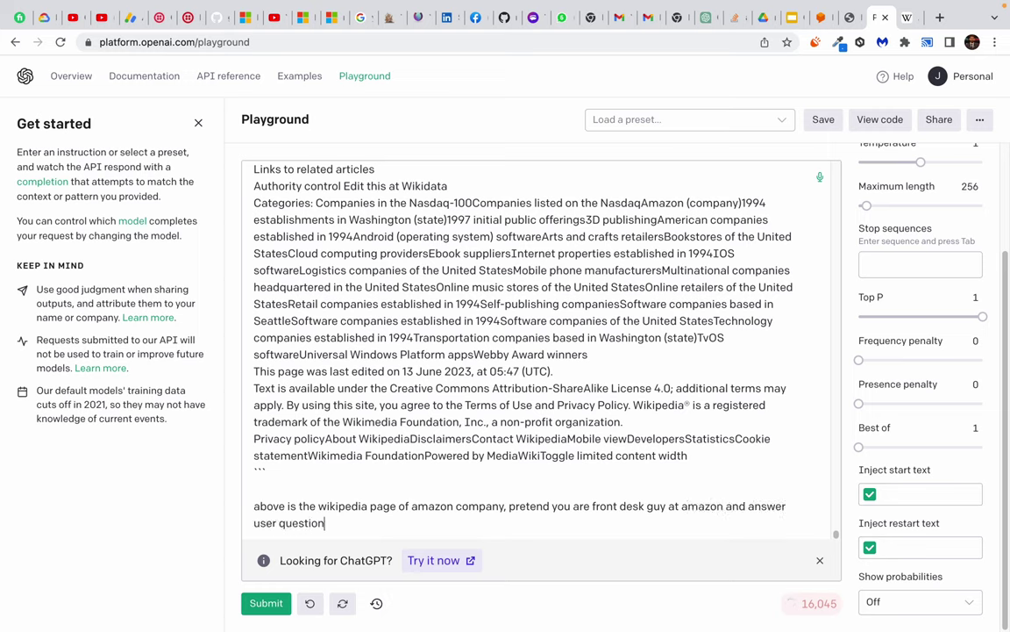
pyautogui.moveTo(620, 506); pyautogui.dragTo(752, 506)
pyautogui.click(711, 507)
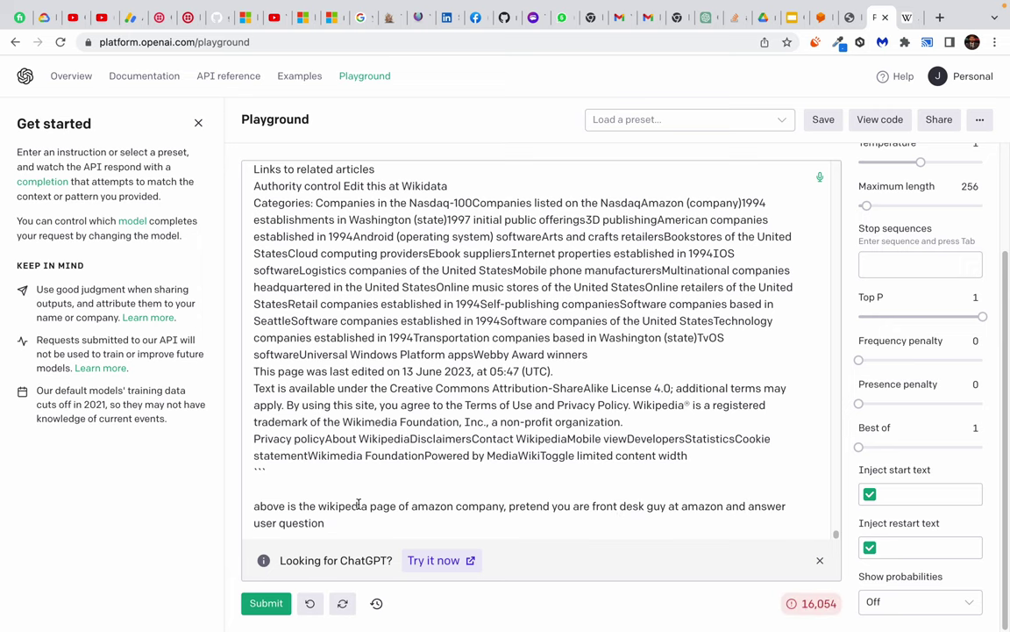
pyautogui.scroll(-1, 359, 504)
pyautogui.write('.')
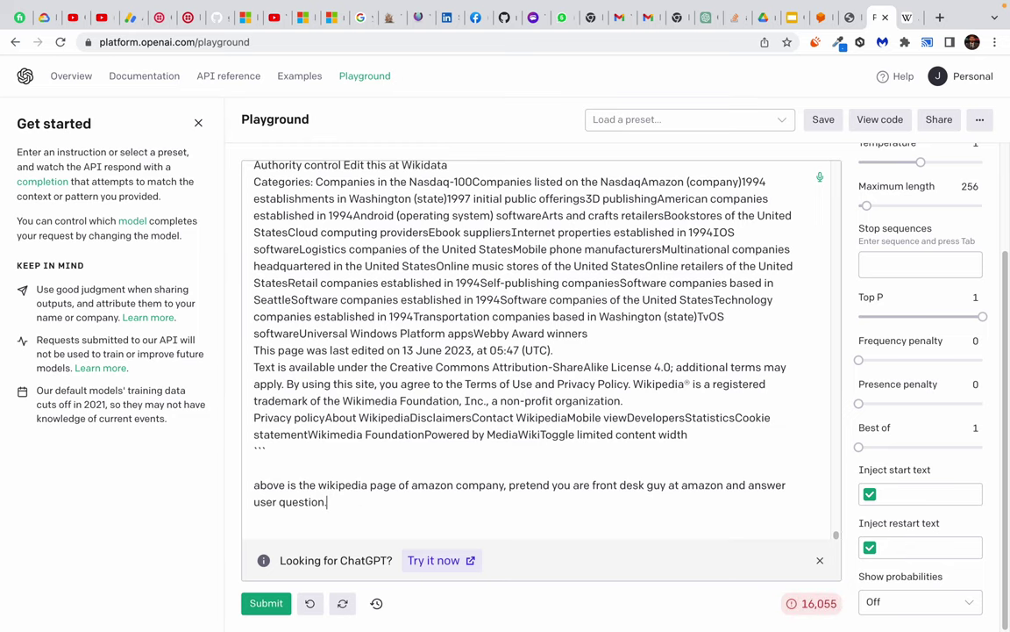
pyautogui.press('Return')
pyautogui.press('Return')
pyautogui.press('Return')
# Add a 'user question:' line at the prompt's end and remove the stray test characters
pyautogui.write('user question:')
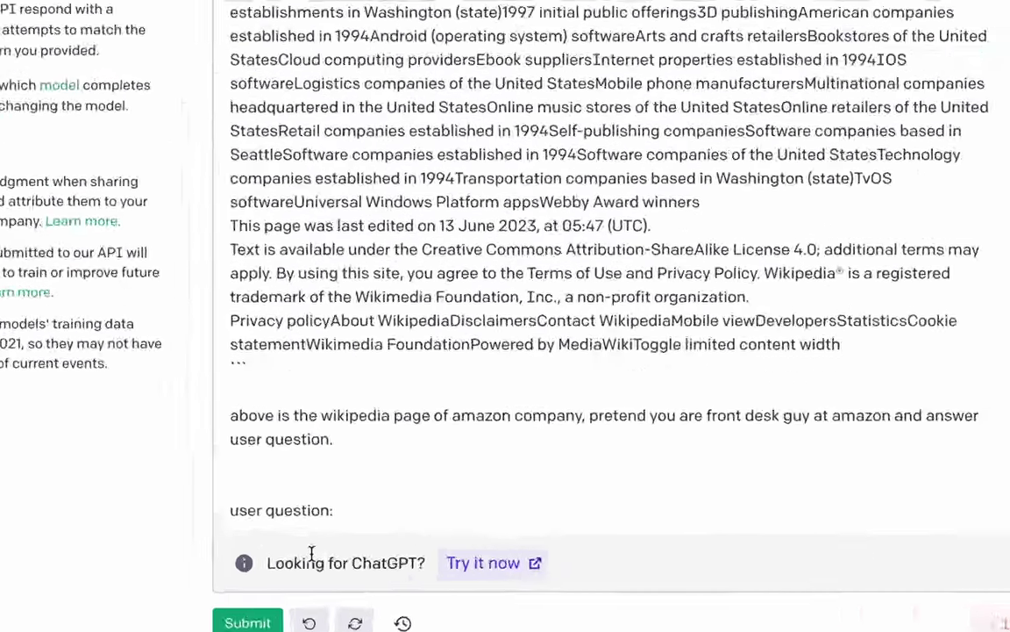
pyautogui.click(256, 525)
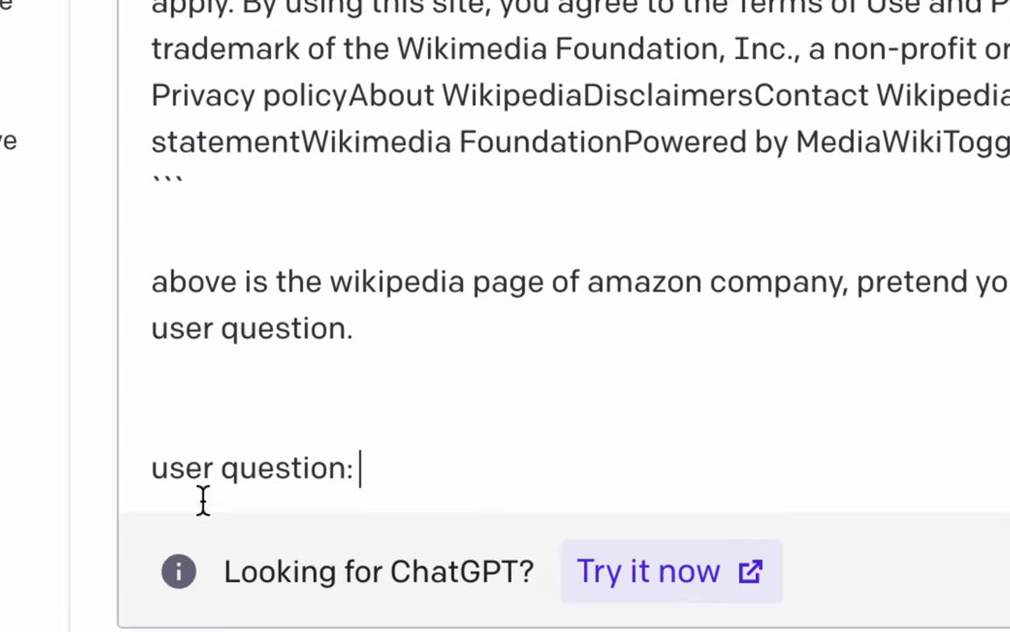
pyautogui.write('sjkdhfk')
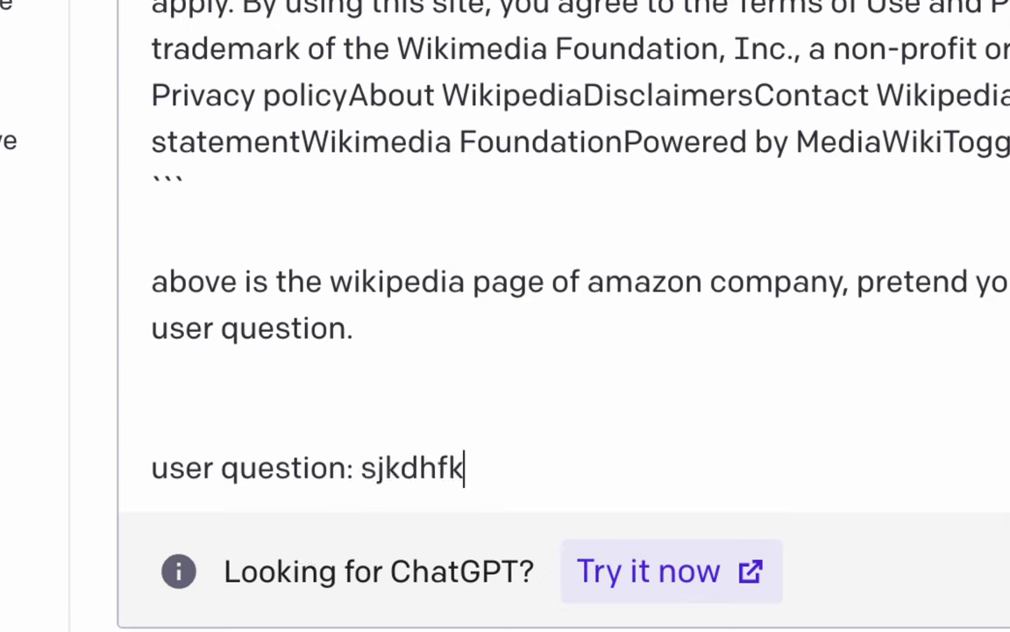
pyautogui.press('BackSpace')
pyautogui.press('BackSpace')
pyautogui.press('BackSpace')
pyautogui.press('BackSpace')
pyautogui.press('BackSpace')
pyautogui.press('BackSpace')
pyautogui.press('BackSpace')
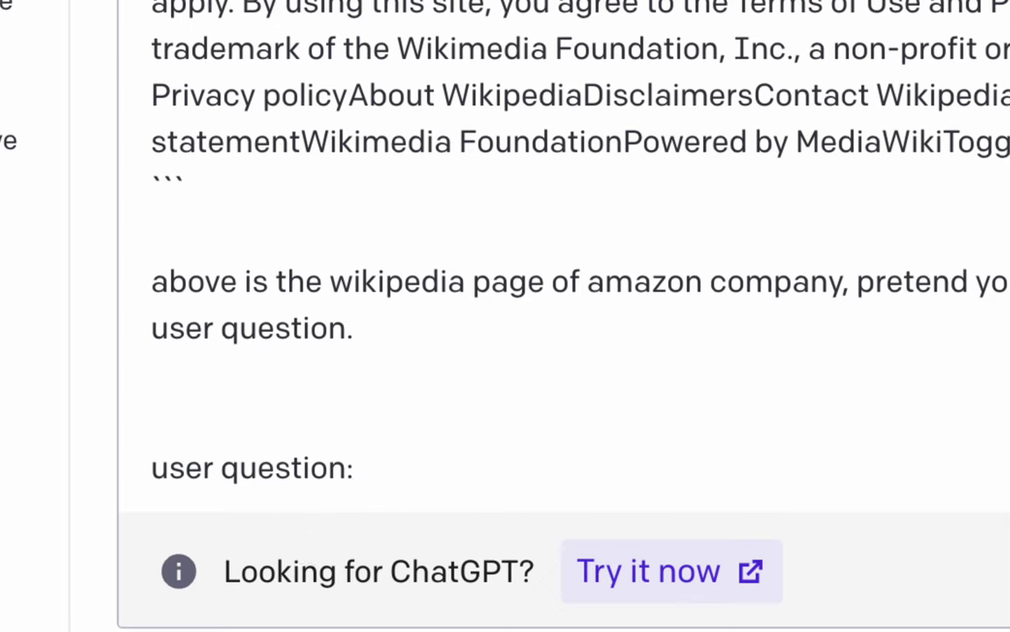
pyautogui.hotkey('shift', 'Home')
pyautogui.hotkey('shift', 'Up')
pyautogui.hotkey('shift', 'Up')
pyautogui.hotkey('shift', 'Up')
pyautogui.hotkey('shift', 'Up')
pyautogui.hotkey('shift', 'Up')
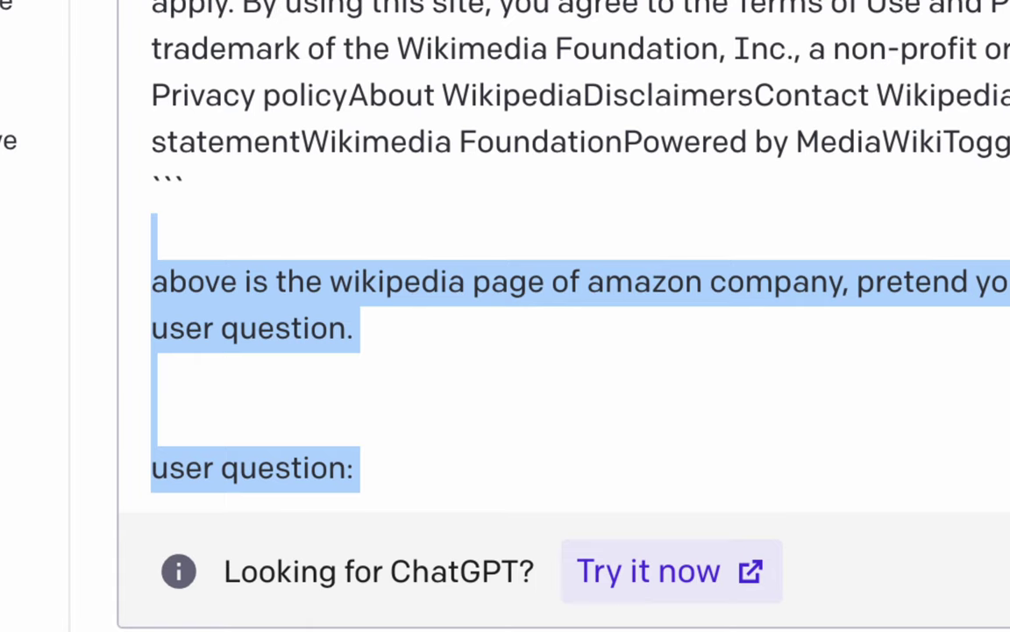
pyautogui.click(416, 471)
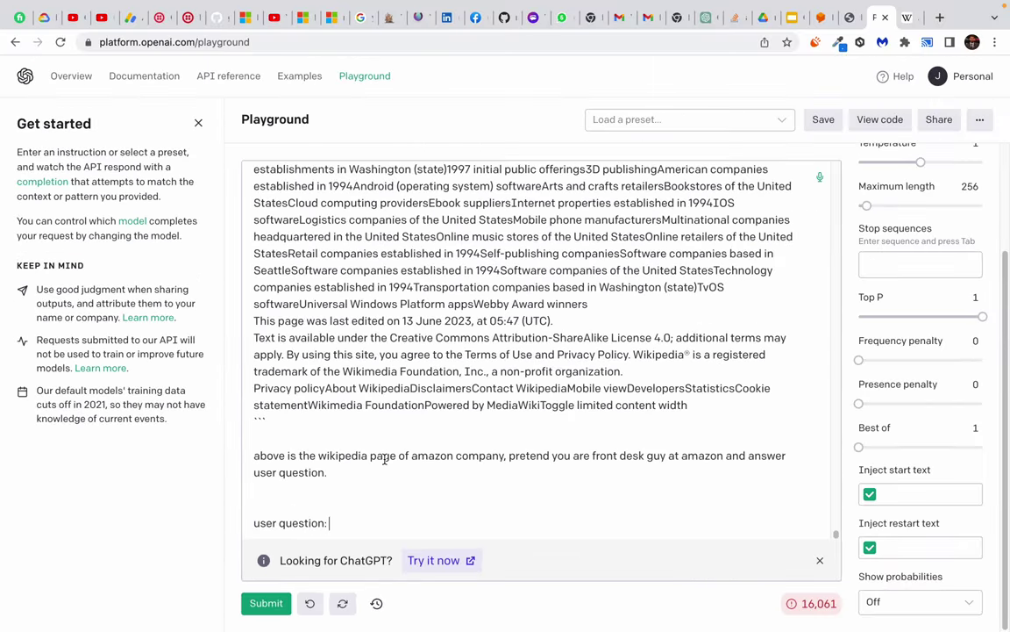
# Return to the Wikipedia Amazon article and try selecting rows in its infobox
pyautogui.click(907, 18)
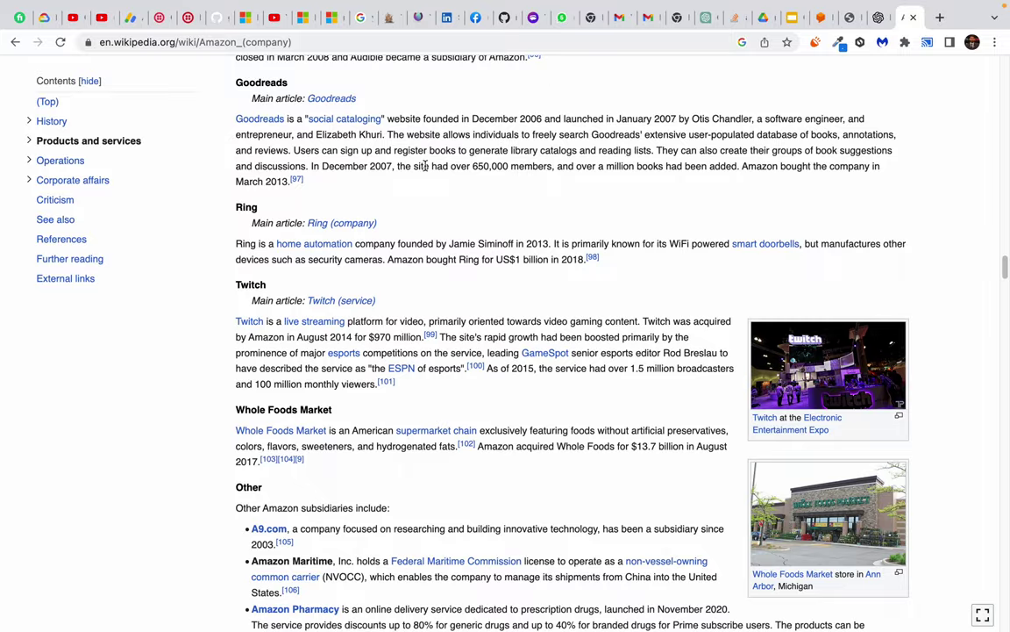
pyautogui.scroll(15, 425, 167)
pyautogui.scroll(20, 427, 170)
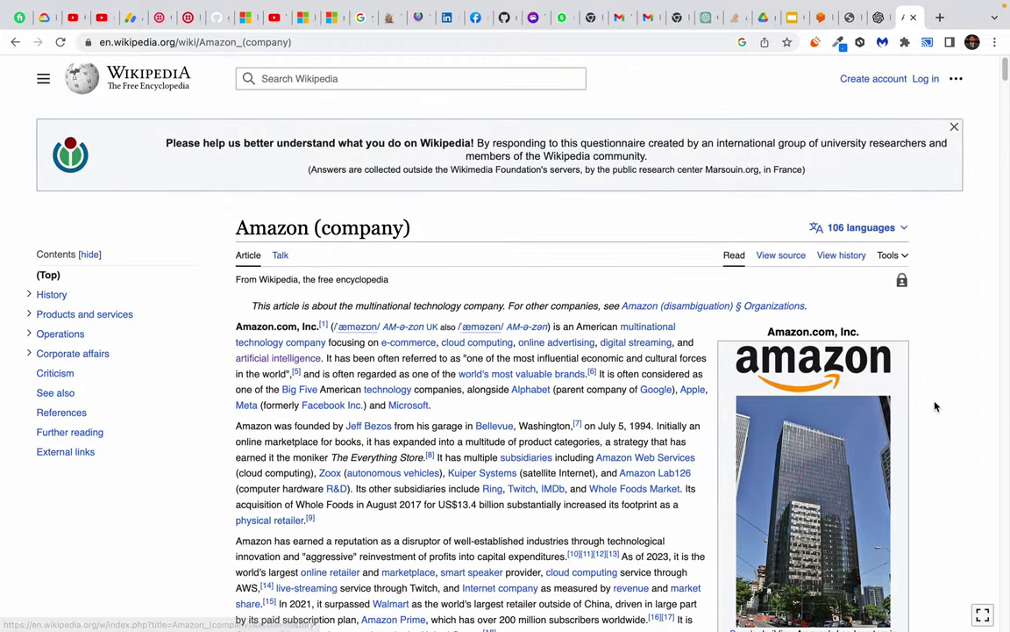
pyautogui.scroll(-3, 935, 407)
pyautogui.scroll(-4, 935, 406)
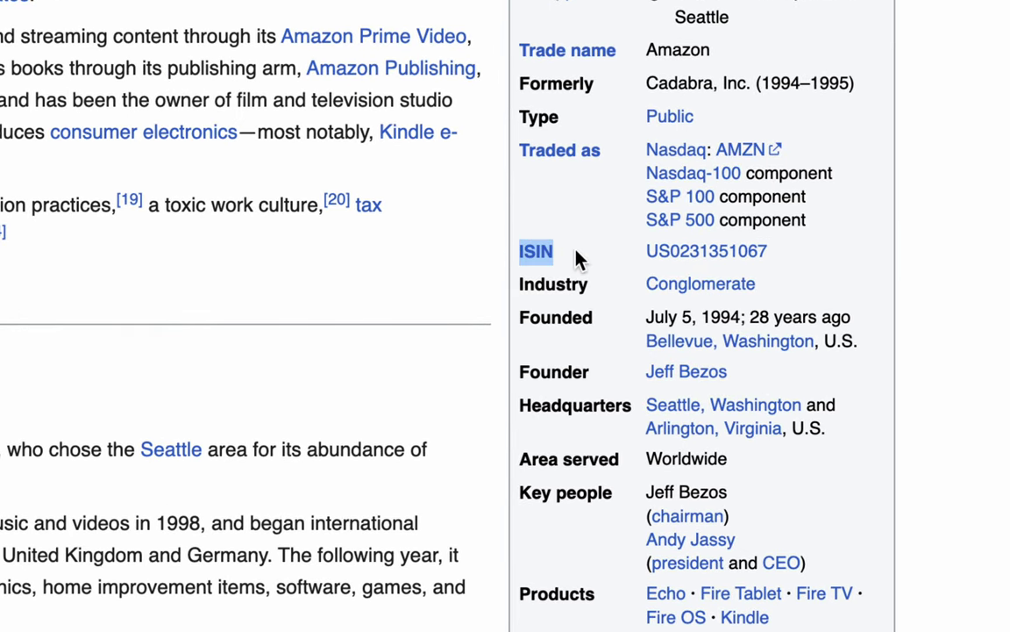
pyautogui.click(576, 254)
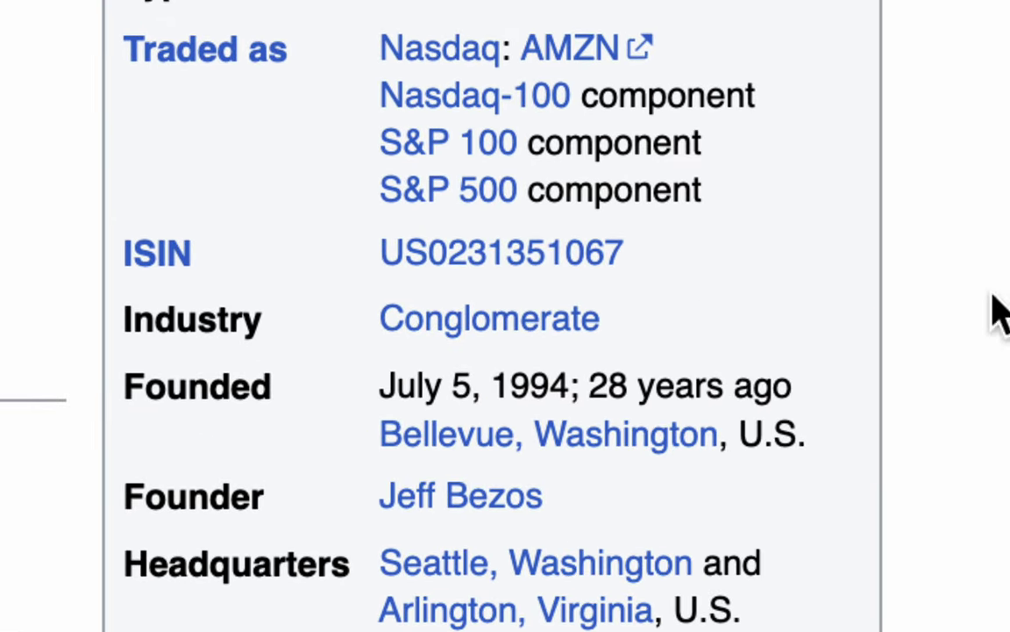
pyautogui.moveTo(72, 287); pyautogui.dragTo(331, 309)
pyautogui.click(330, 309)
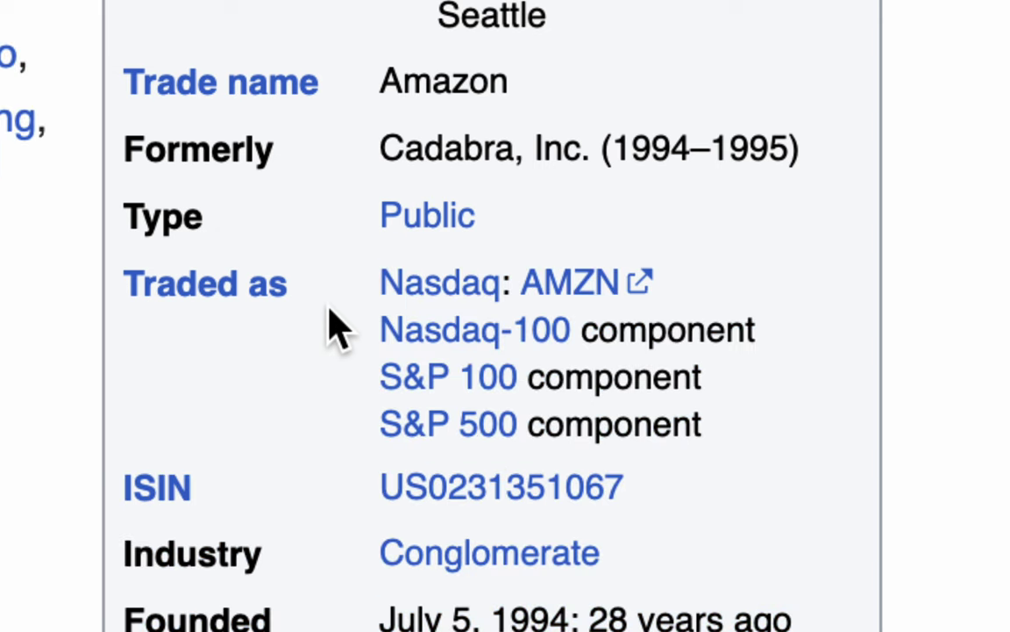
pyautogui.moveTo(113, 114); pyautogui.dragTo(332, 107)
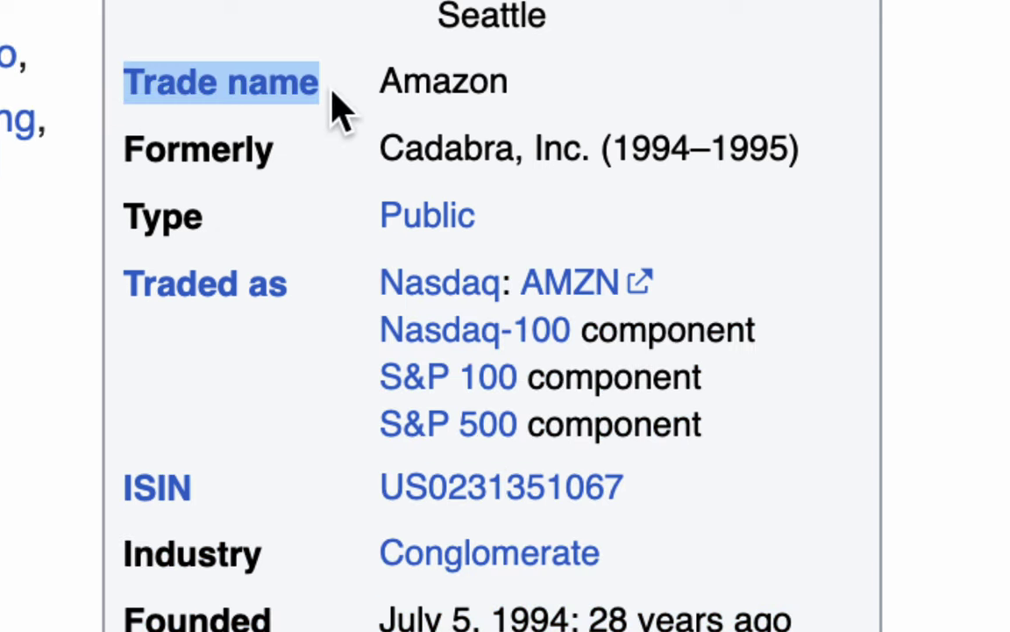
pyautogui.click(586, 98)
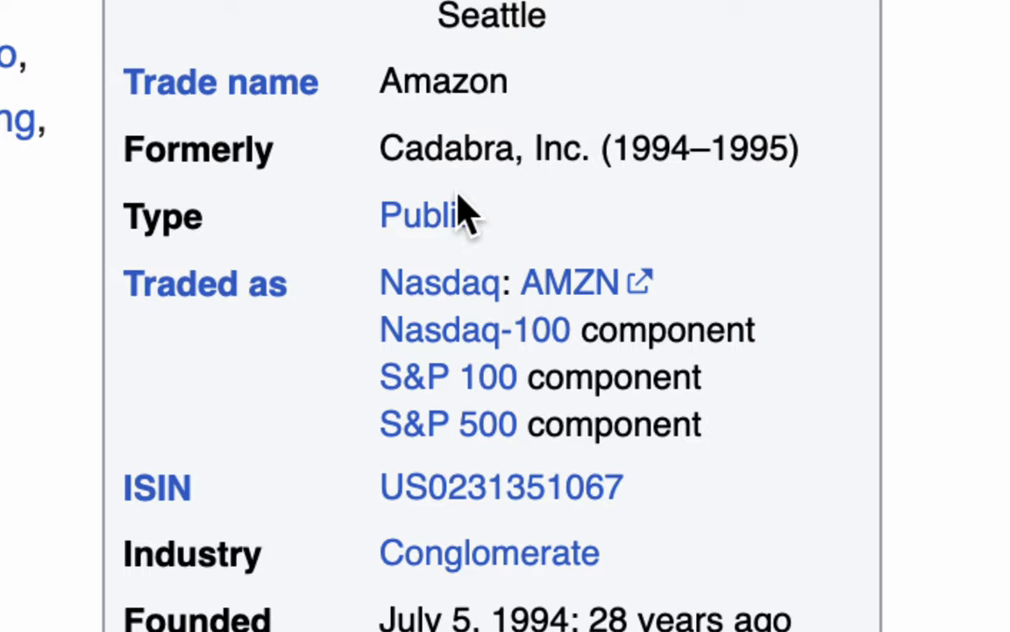
# Scroll to the History section and select parts of the founding sentence (July 5, 1994, Jeff Bezos)
pyautogui.moveTo(462, 226)
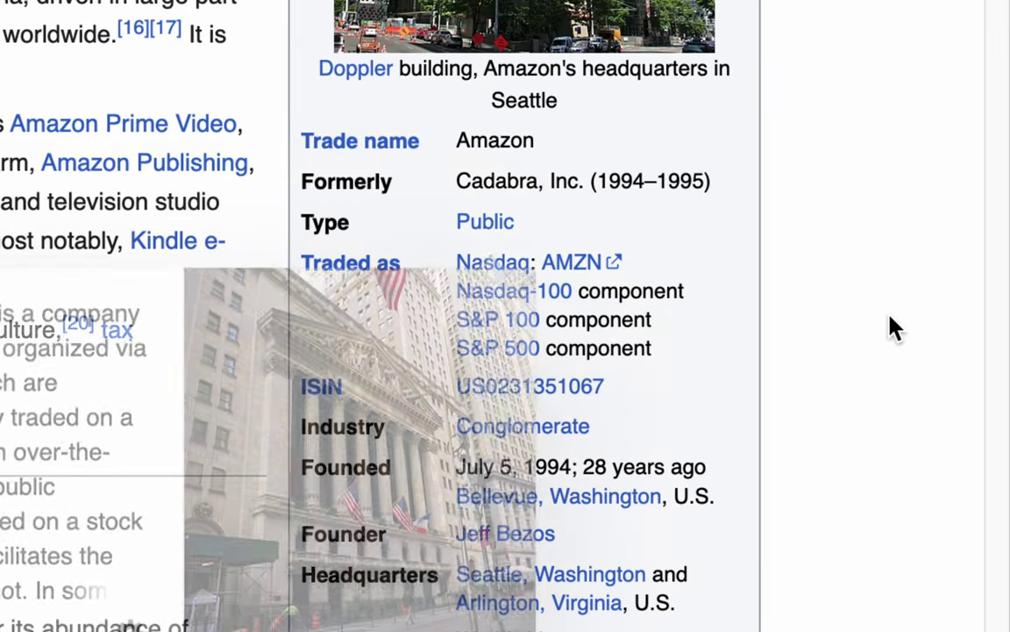
pyautogui.scroll(-5, 758, 384)
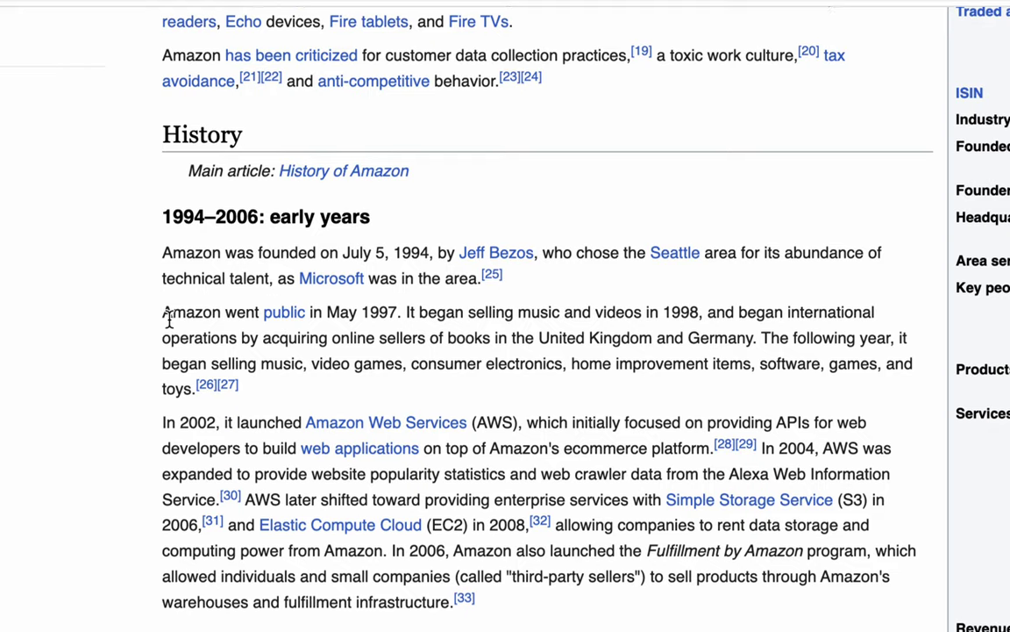
pyautogui.scroll(-1, 162, 289)
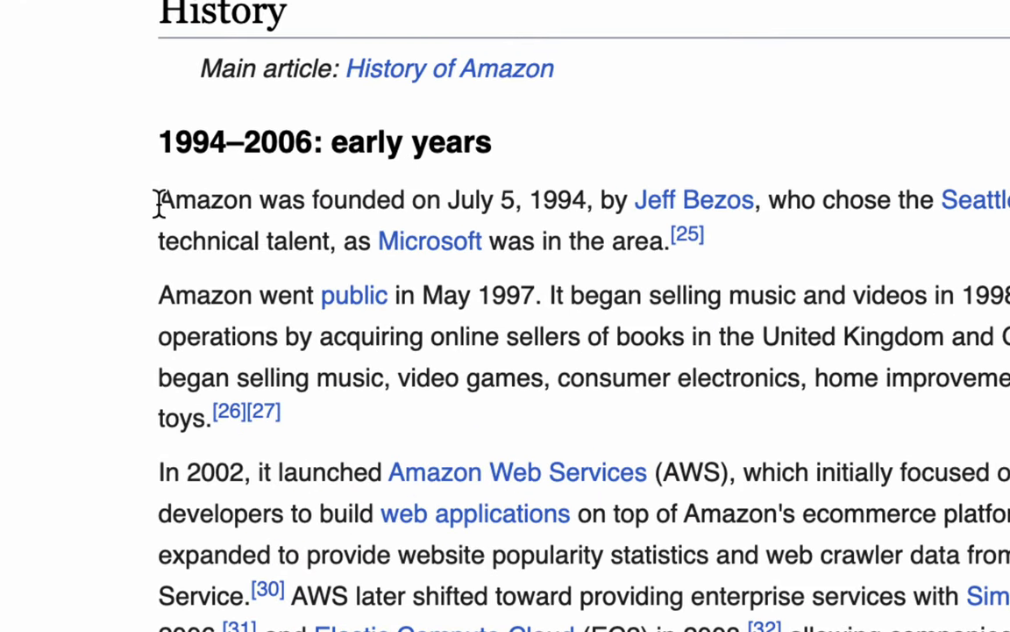
pyautogui.moveTo(163, 199); pyautogui.dragTo(409, 199)
pyautogui.moveTo(552, 200); pyautogui.dragTo(594, 199)
pyautogui.click(593, 199)
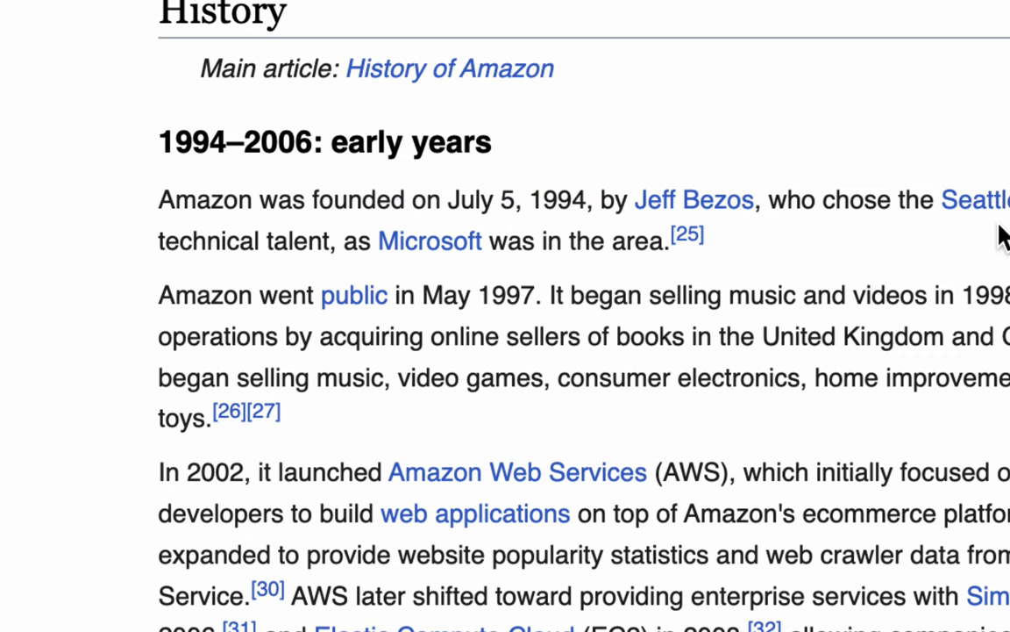
pyautogui.moveTo(173, 198); pyautogui.dragTo(338, 198)
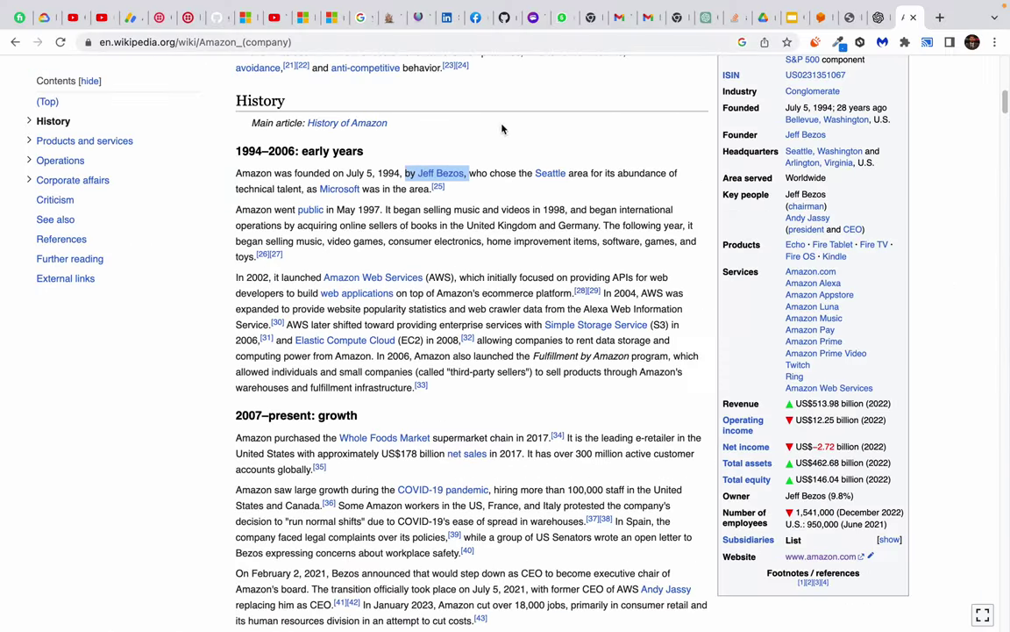
# Select the article text from the top through 'fulfillment infrastructure.' at the end of the 1994–2006 section
pyautogui.hotkey('ctrl', 'shift', 'Tab')
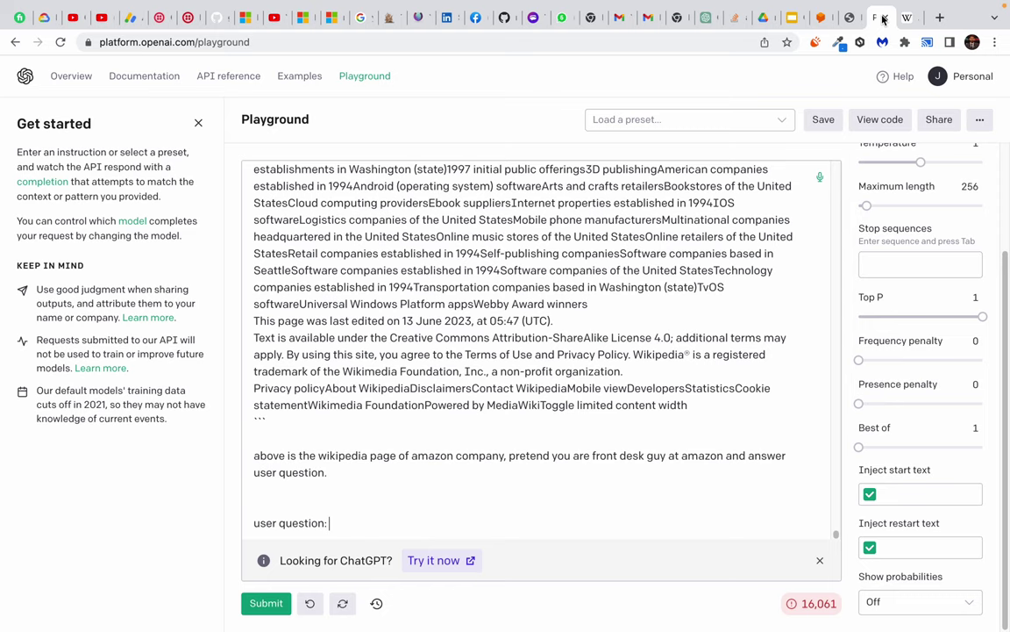
pyautogui.click(908, 18)
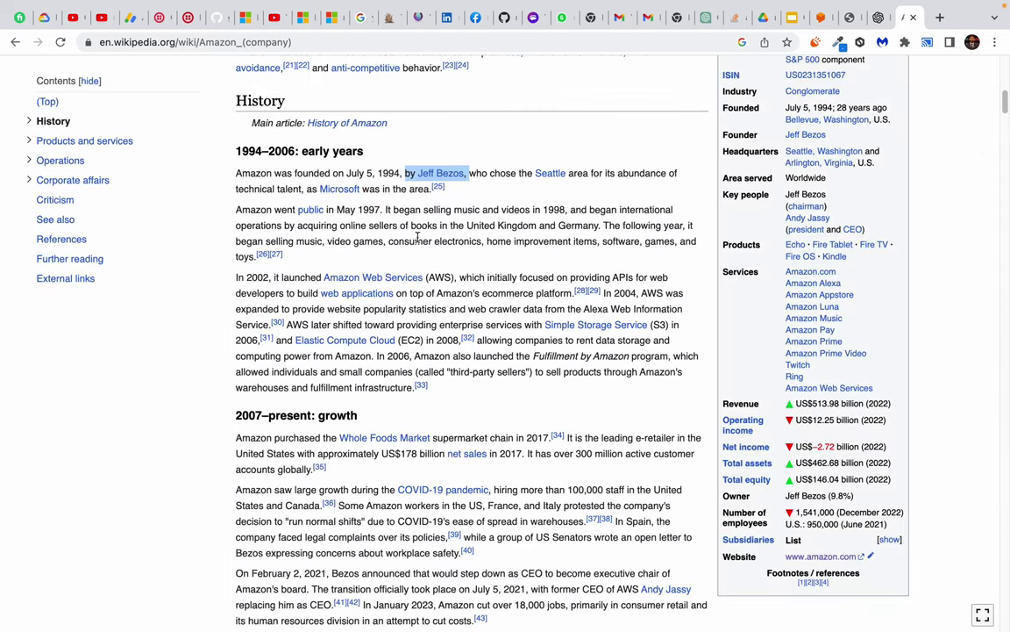
pyautogui.scroll(5, 254, 175)
pyautogui.scroll(5, 260, 189)
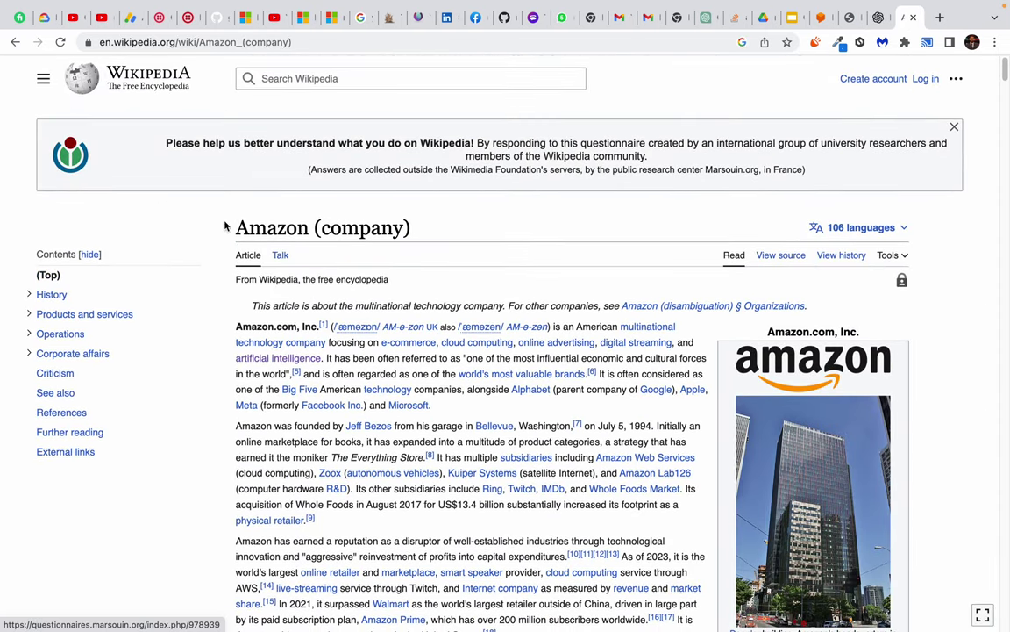
pyautogui.hotkey('ctrl', 'a')
pyautogui.scroll(-1, 260, 191)
pyautogui.scroll(-5, 474, 351)
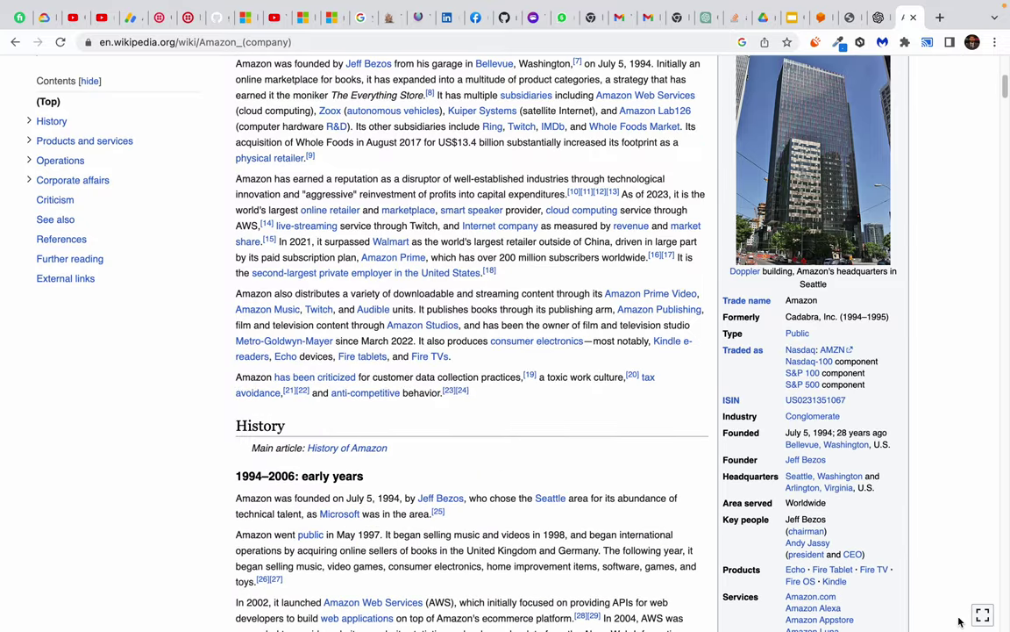
pyautogui.scroll(-2, 474, 350)
pyautogui.keyDown('shift'); pyautogui.click(458, 436); pyautogui.keyUp('shift')
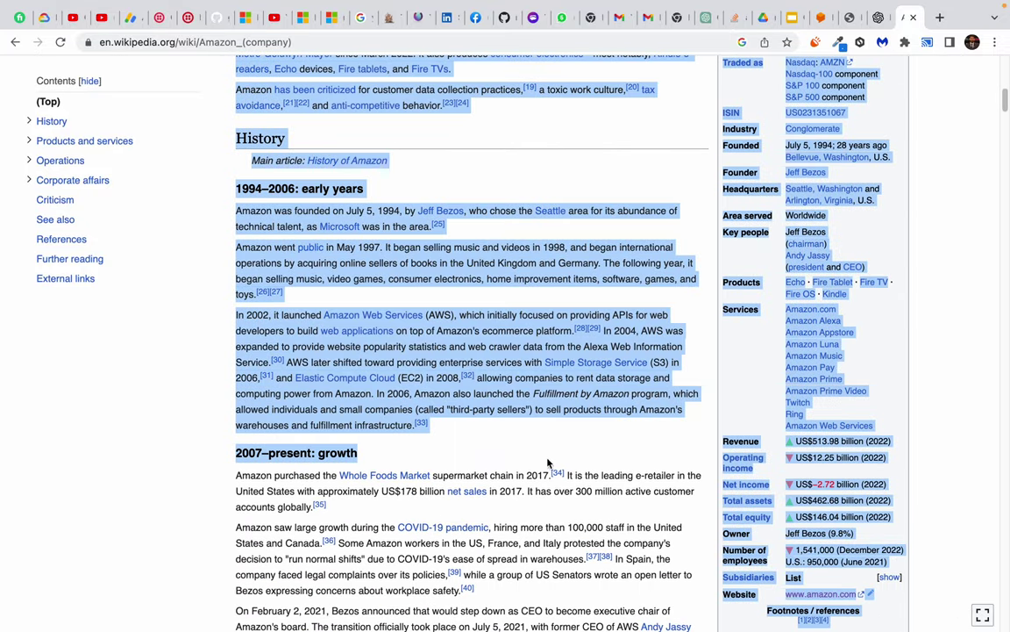